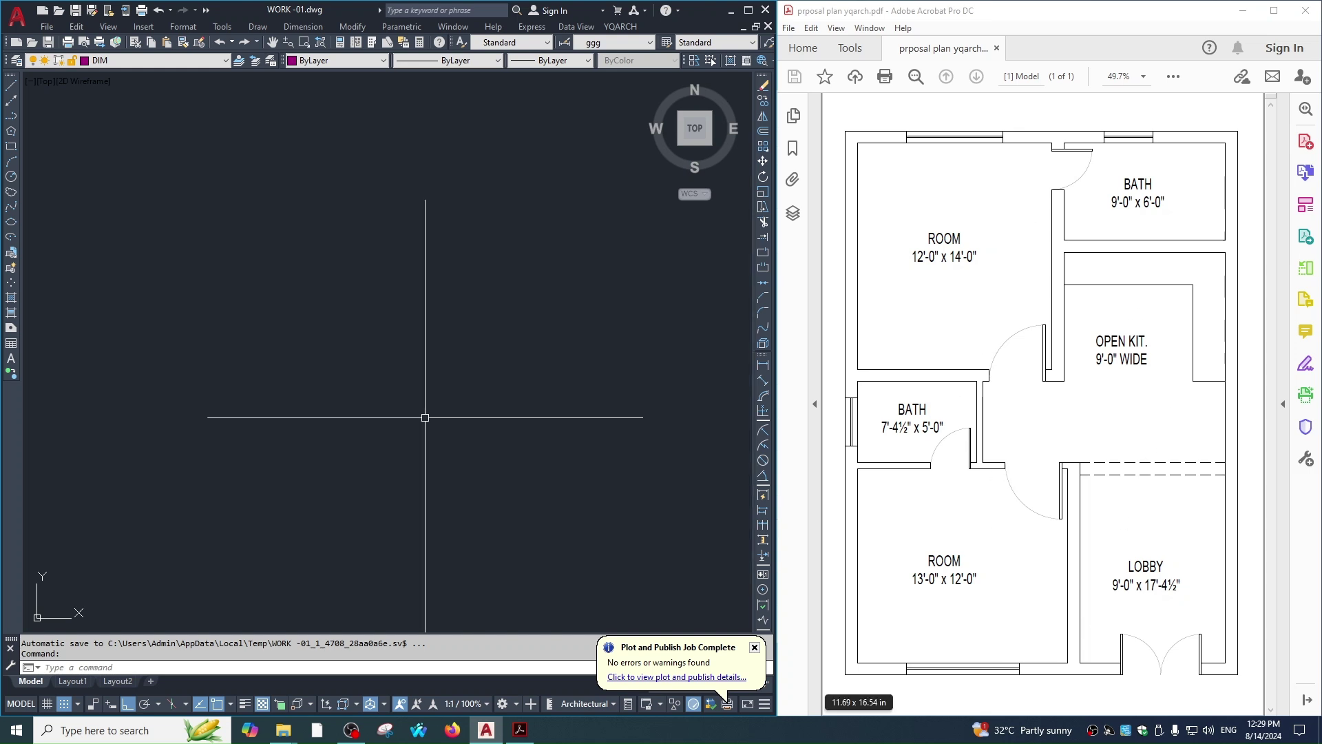
Use YQLANG to set the YQArch add-on language to English and reload its menus.
key("Escape")
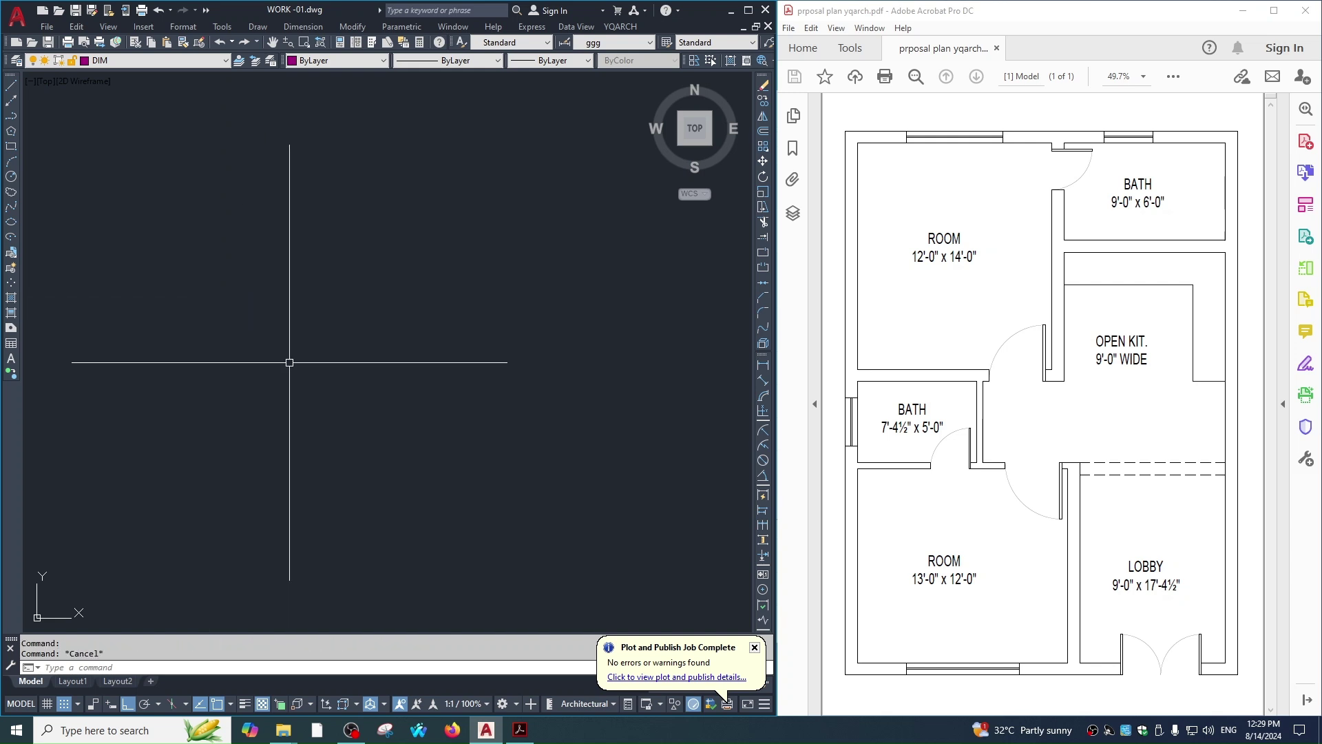
type("qq")
key("Return")
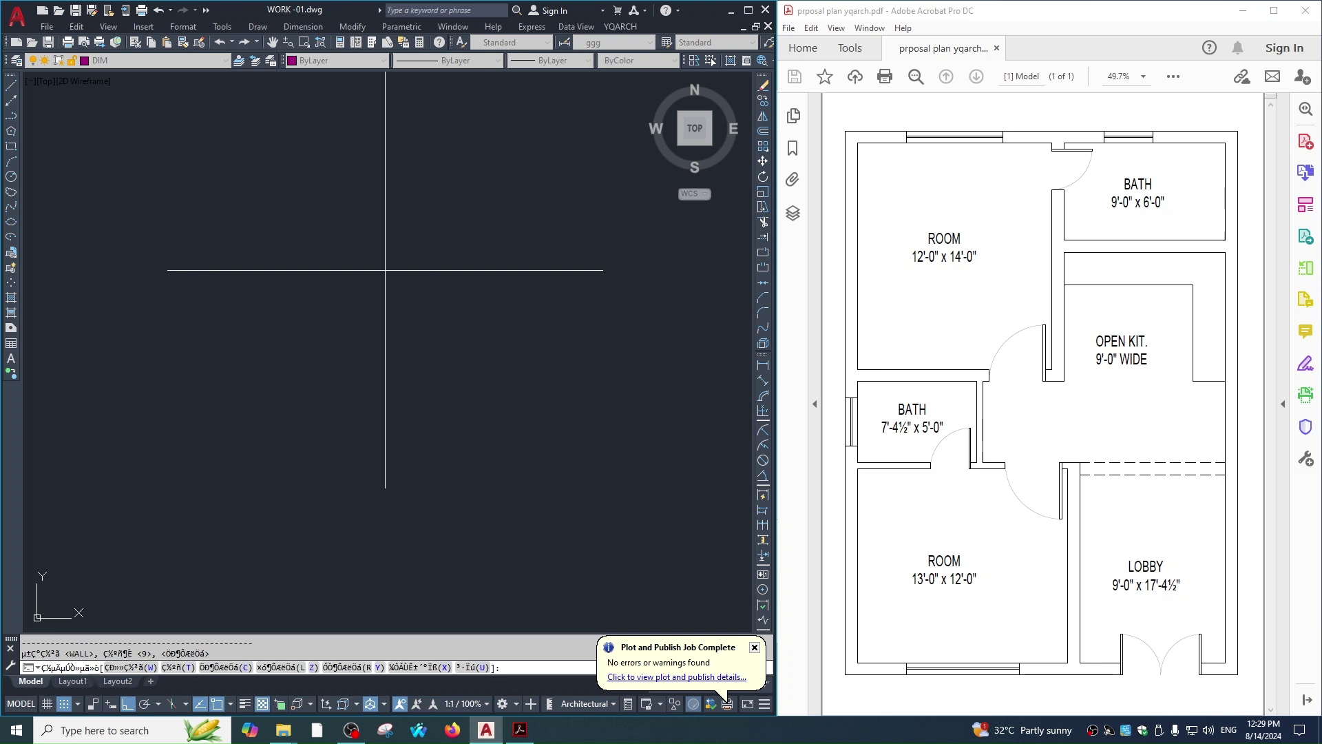
key("Escape")
type("yql")
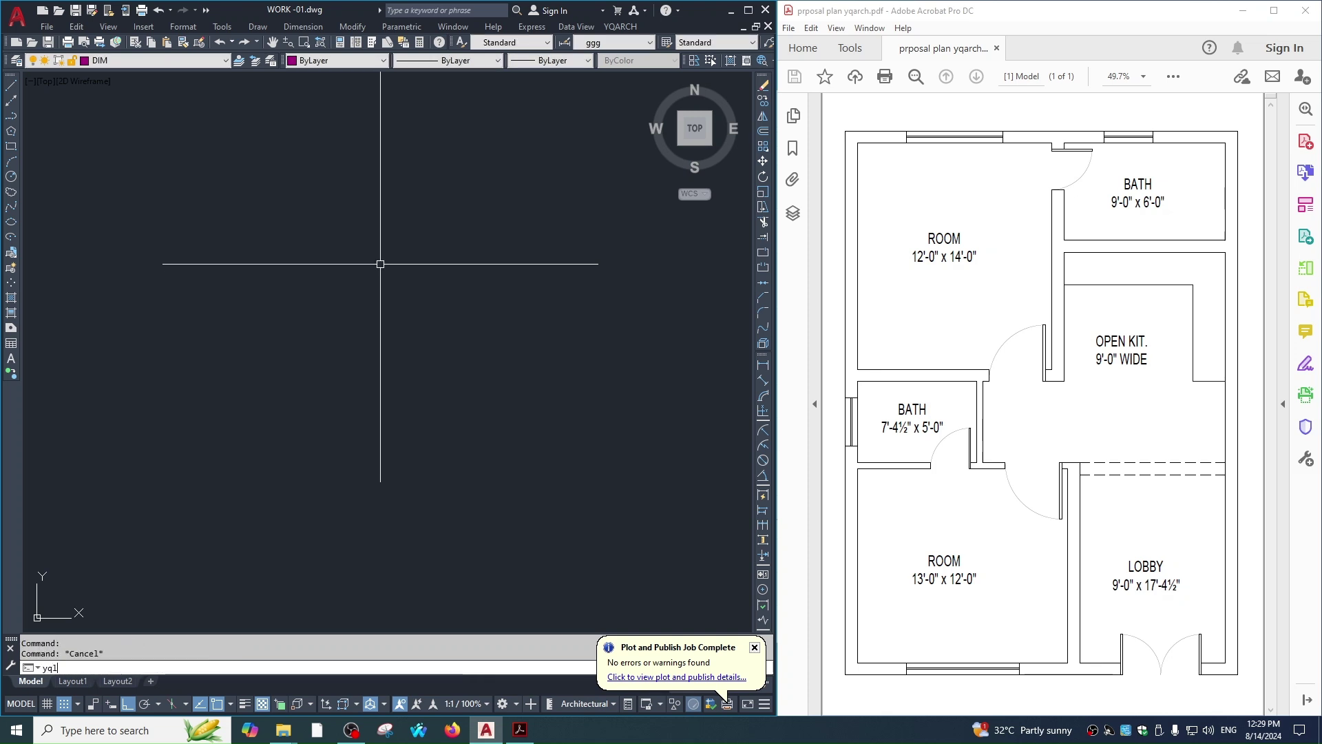
type("ang")
key("Return")
left_click(343, 304)
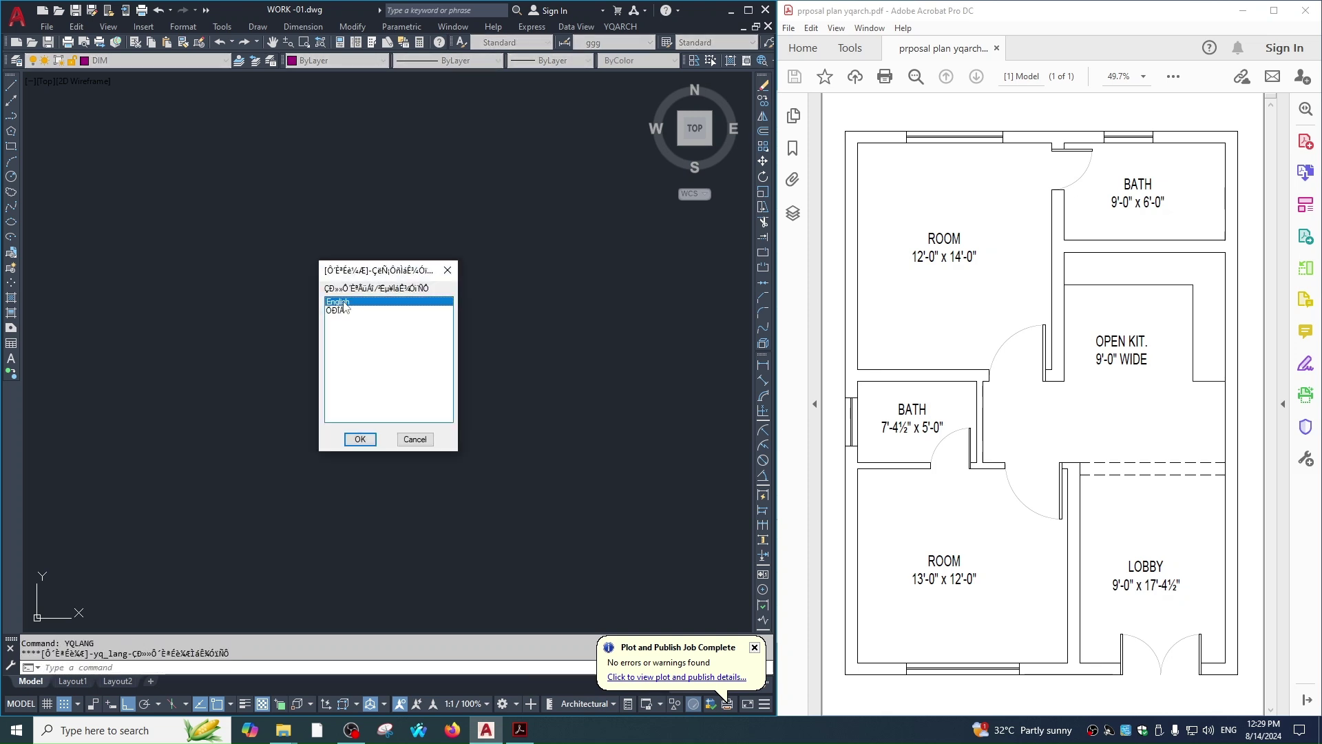
left_click(359, 438)
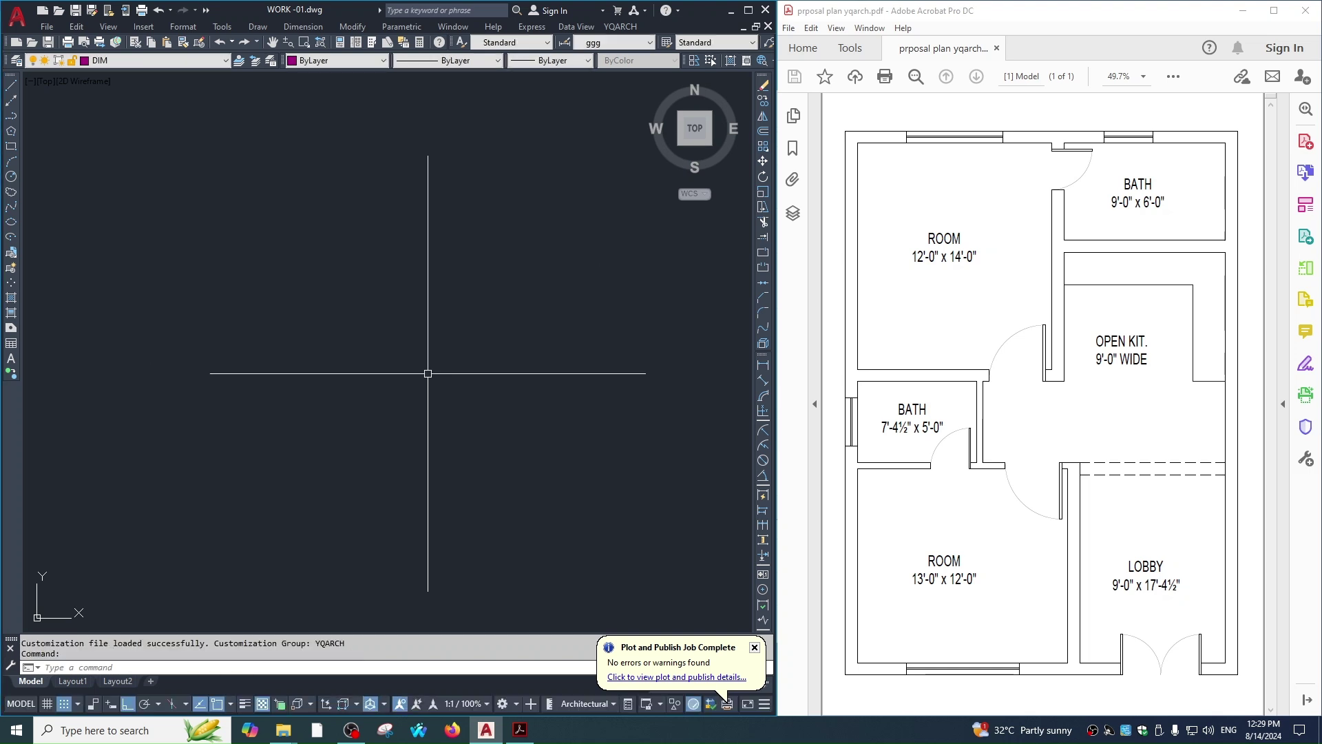
Draw a 9-thick L-shaped wall from top right, across the top and down the left side.
key("Escape")
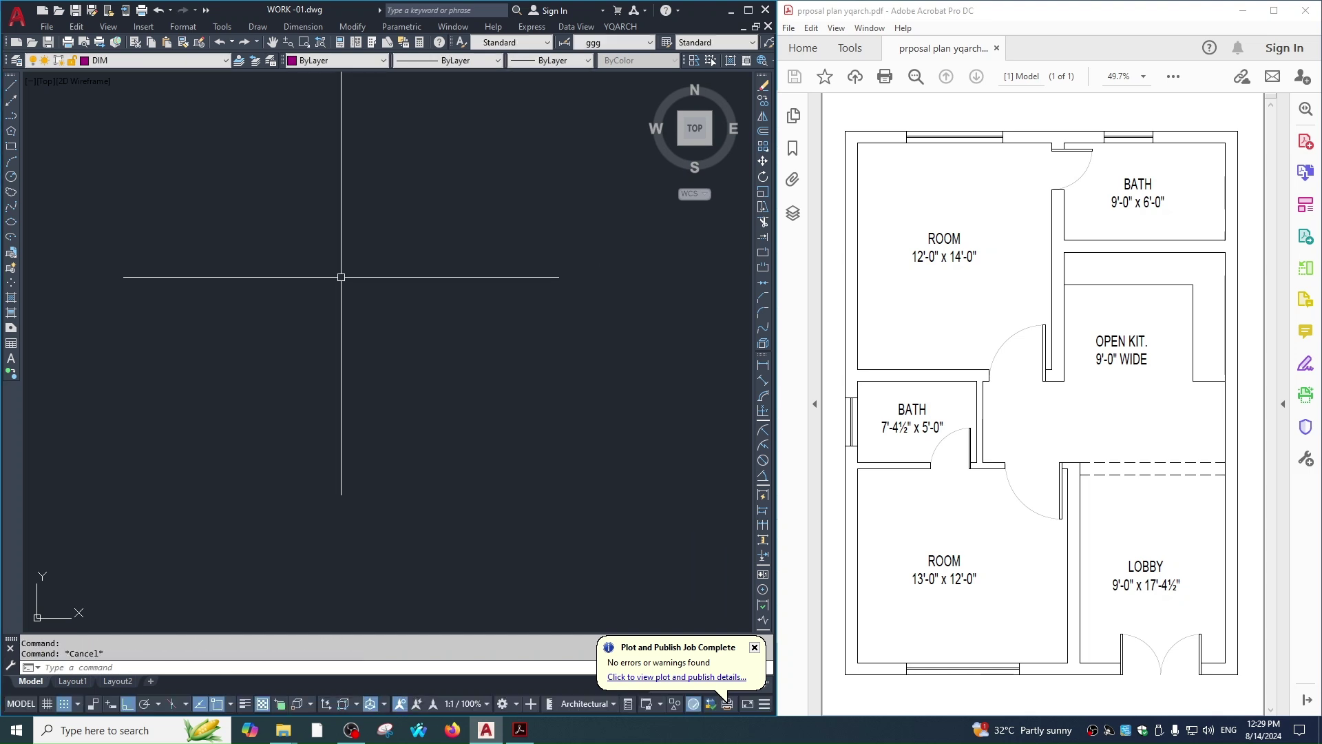
type("ww")
key("Return")
type("t")
key("Return")
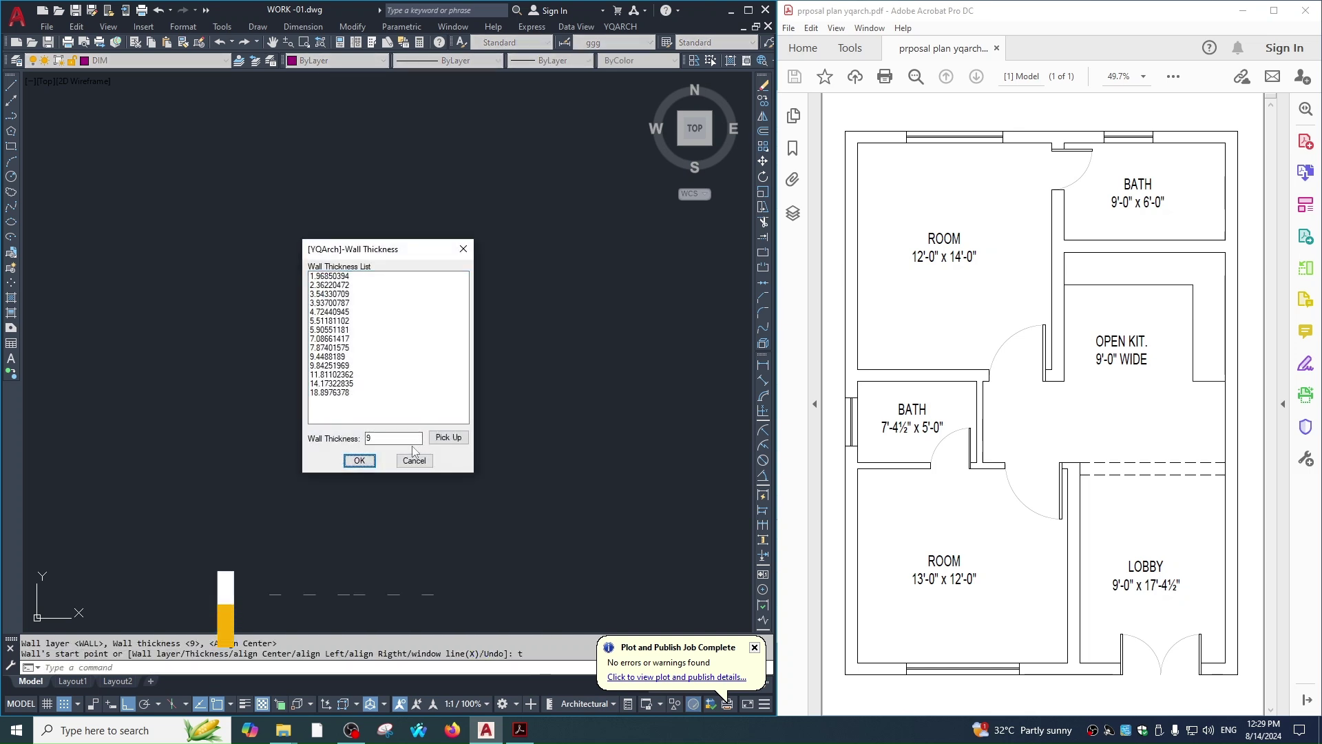
left_click(369, 467)
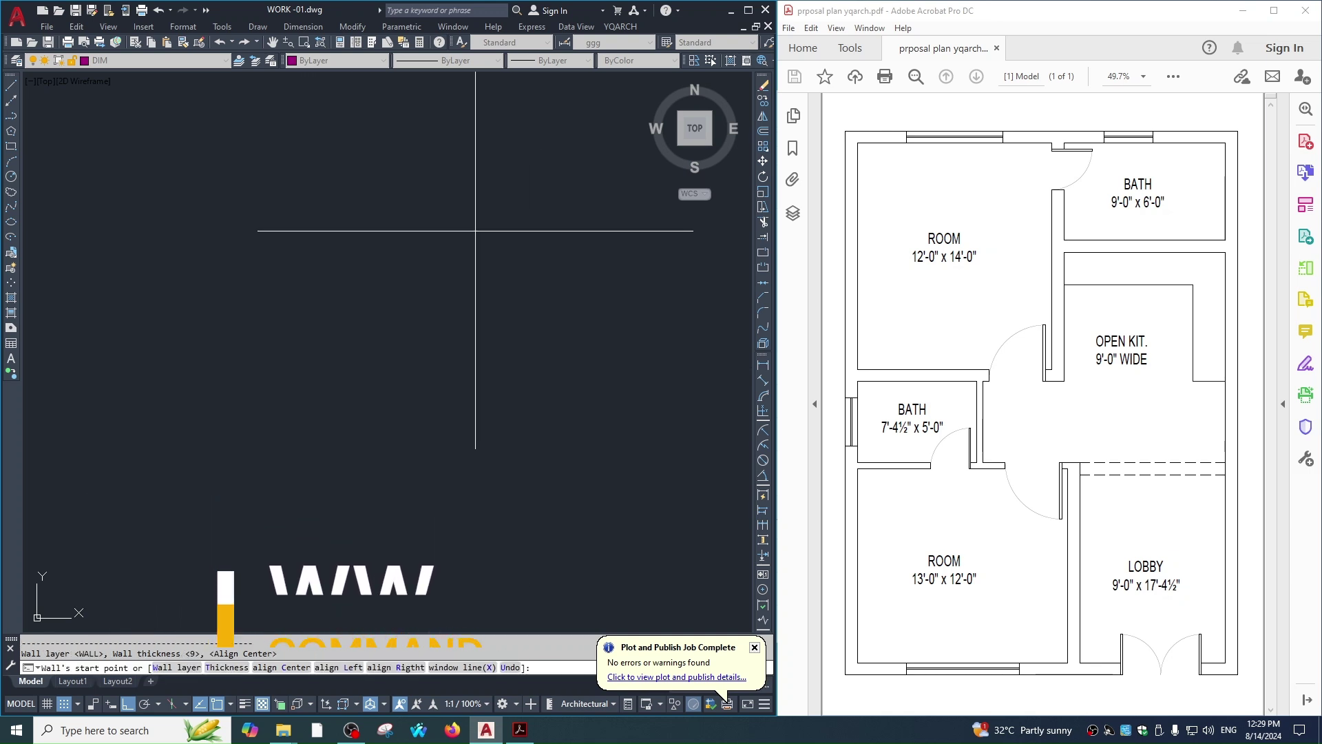
left_click(504, 177)
left_click(238, 178)
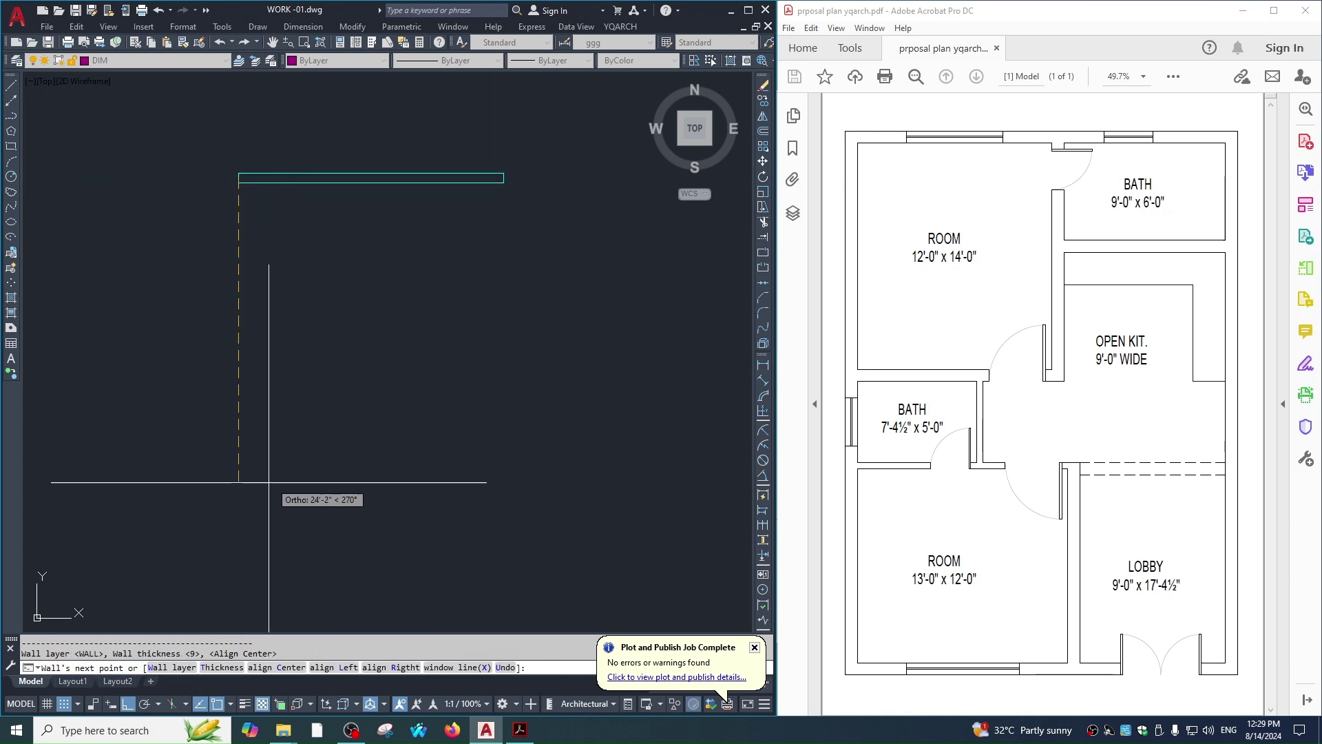
left_click(270, 513)
key("Escape")
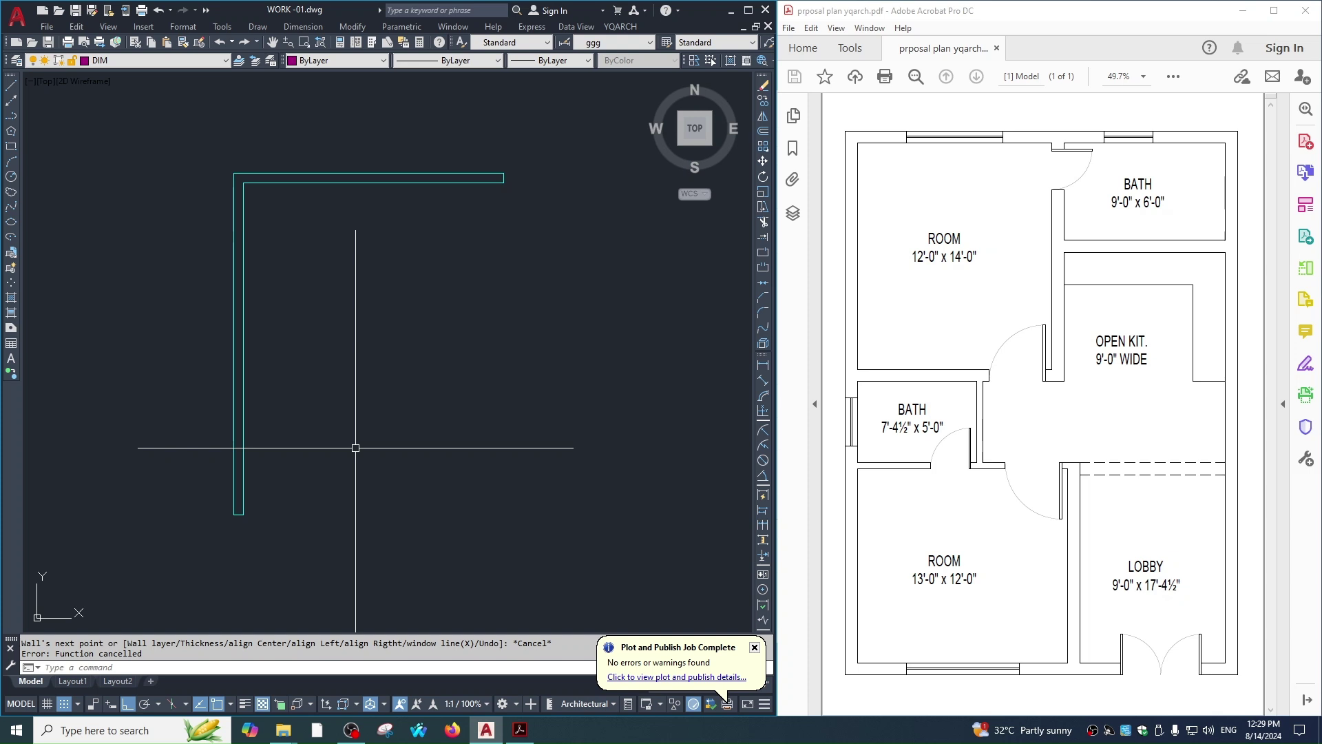
Offset the left wall 12' to the right with WWO to create a middle wall.
type("wwo")
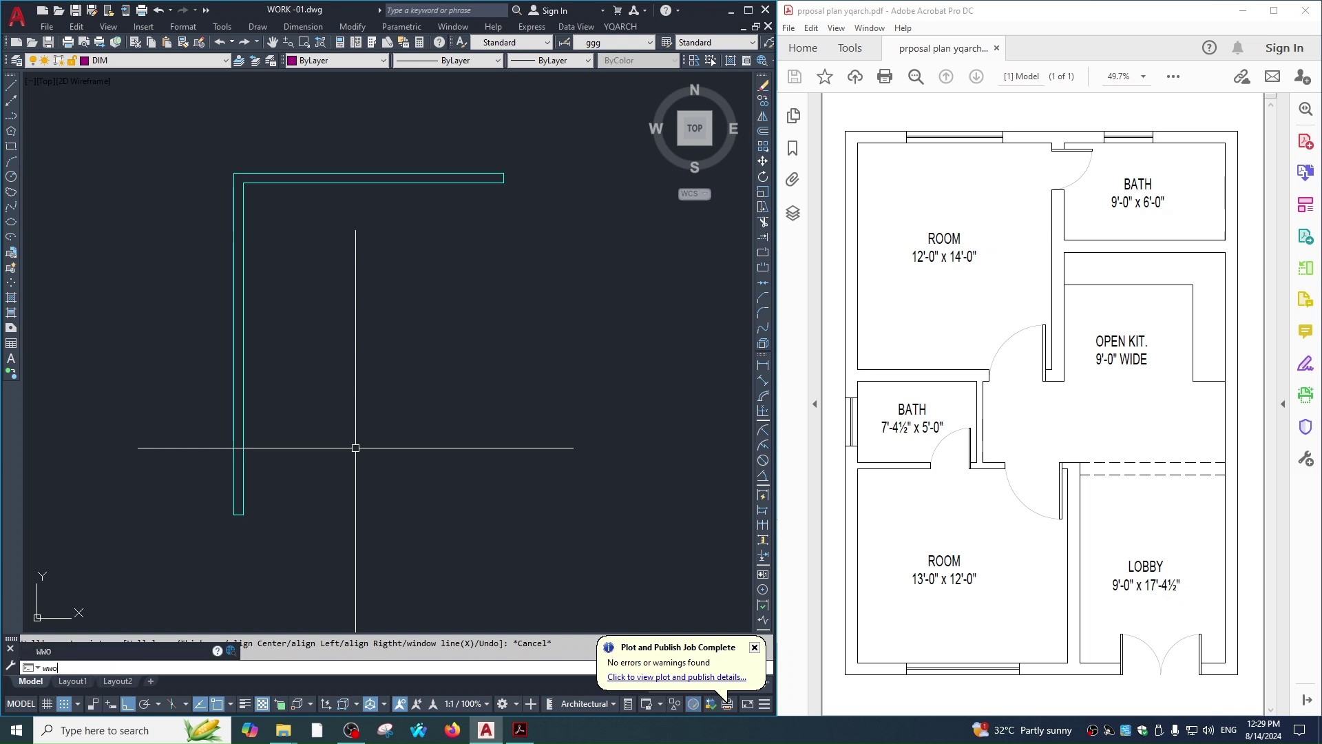
key("Return")
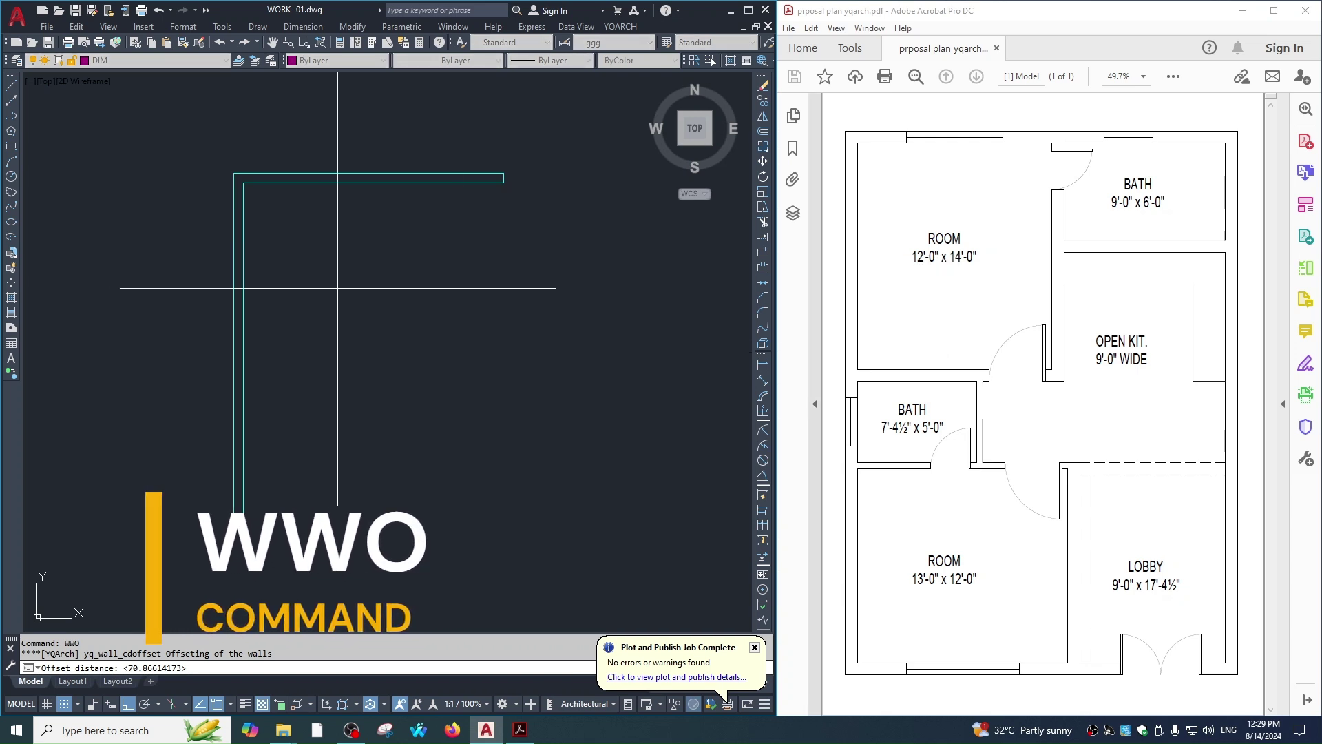
type("2'")
key("Return")
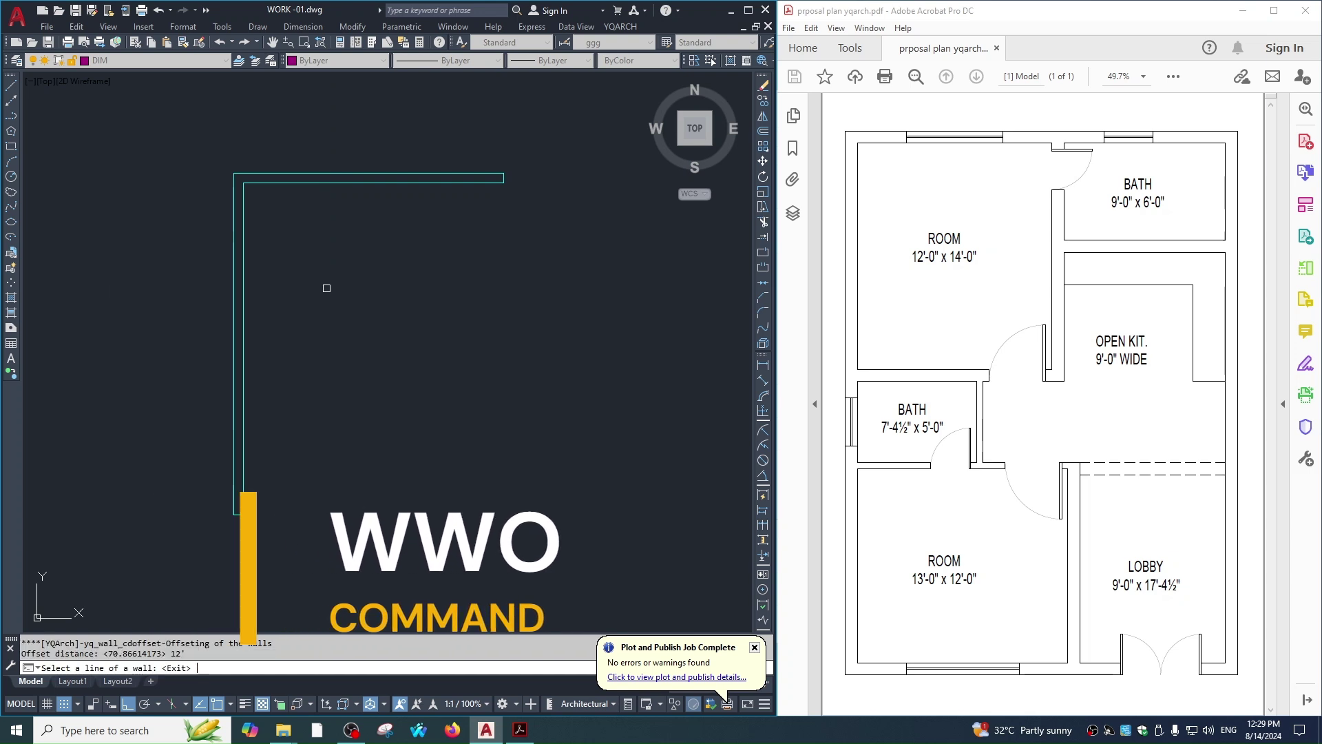
left_click(243, 274)
left_click(588, 326)
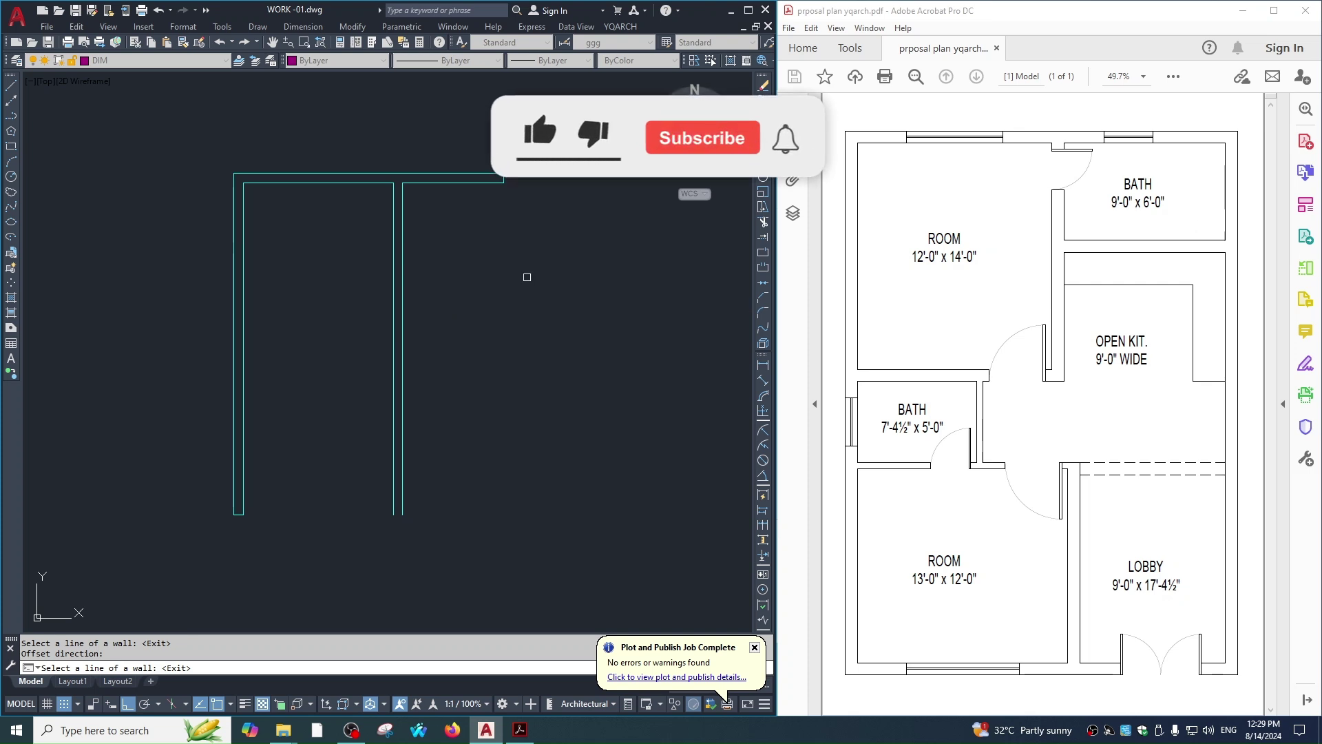
Add another vertical wall 9' to the right of the middle wall.
key("Return")
key("Return")
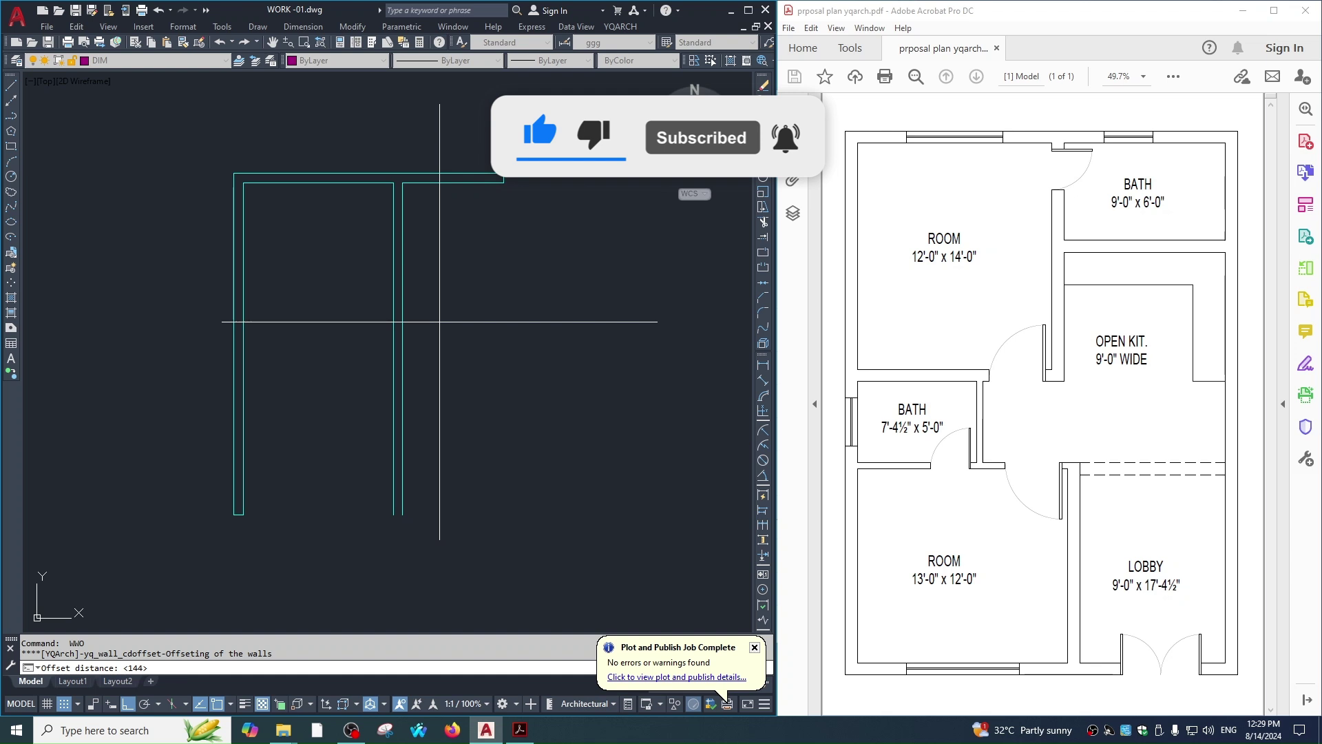
type("9'")
key("Return")
left_click(404, 303)
left_click(579, 307)
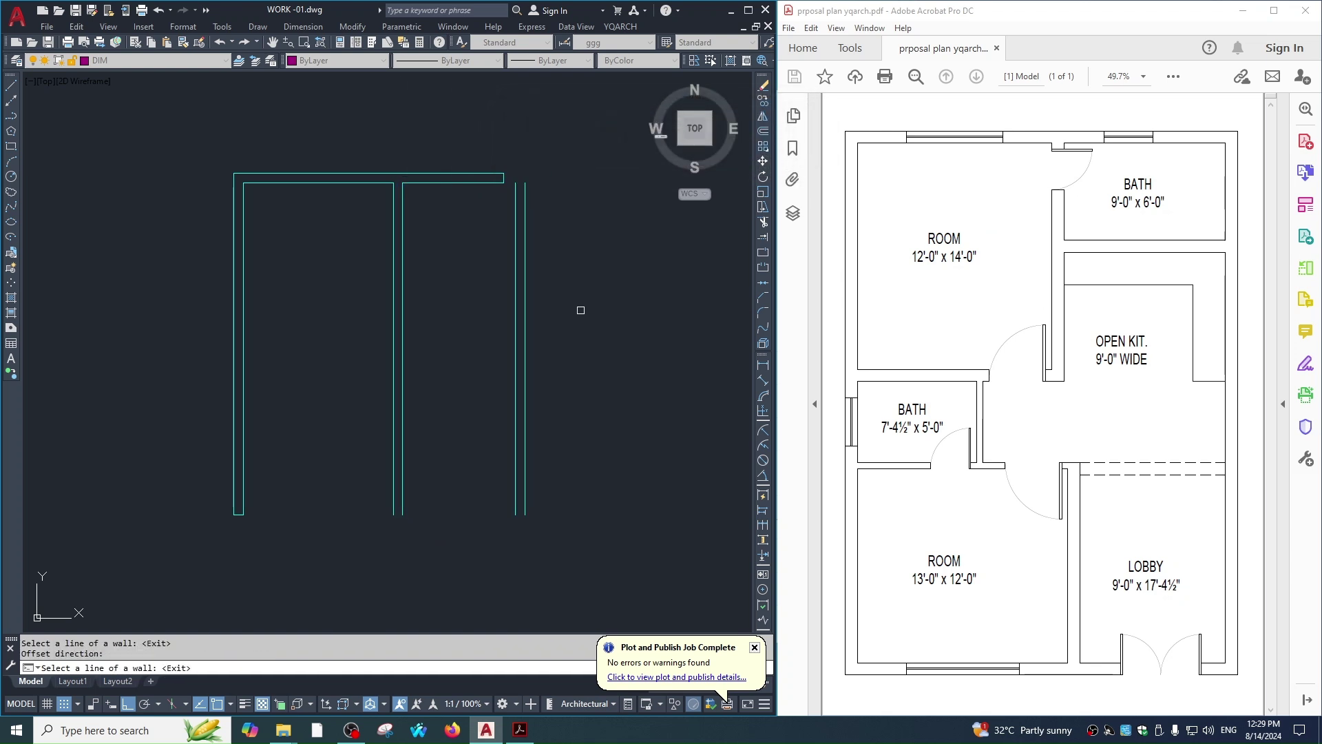
key("Return")
type("f")
key("Return")
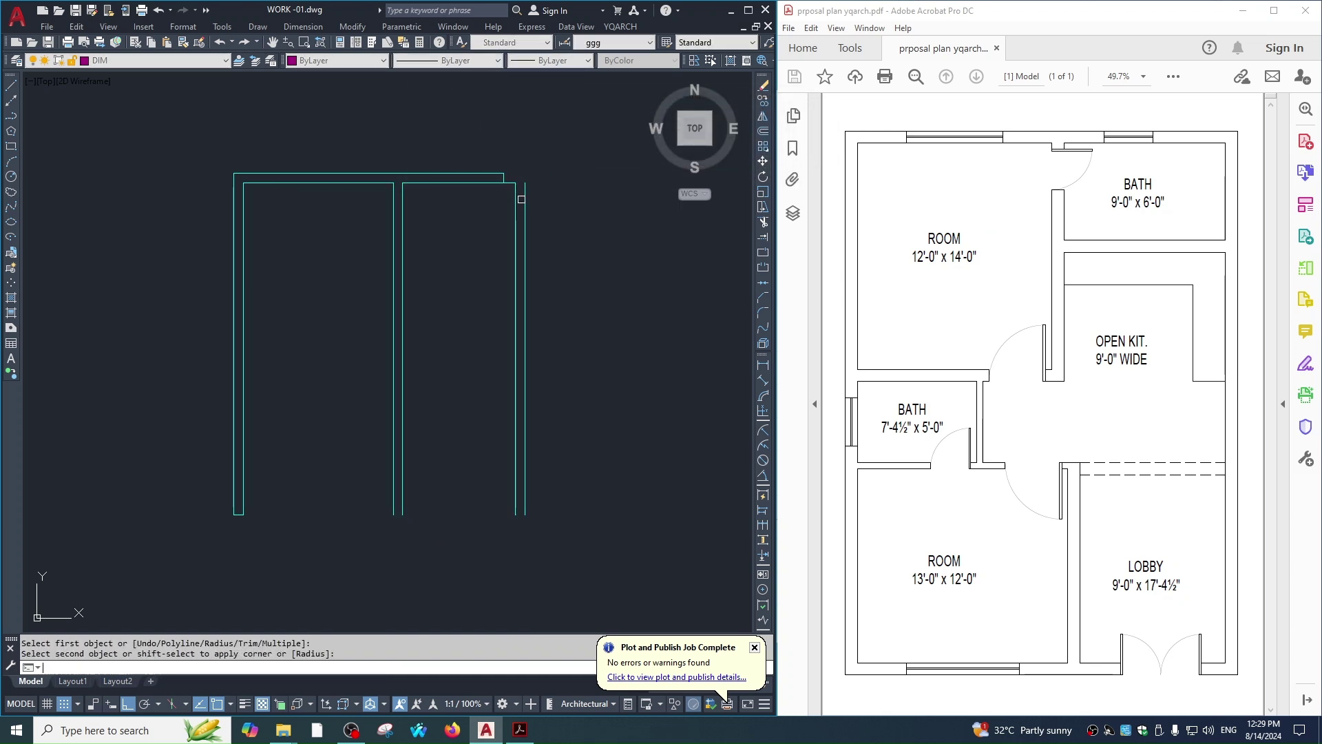
Cancel the fillet, undo the last corner change, and window-select the top-right corner lines.
left_click(525, 206)
key("Escape")
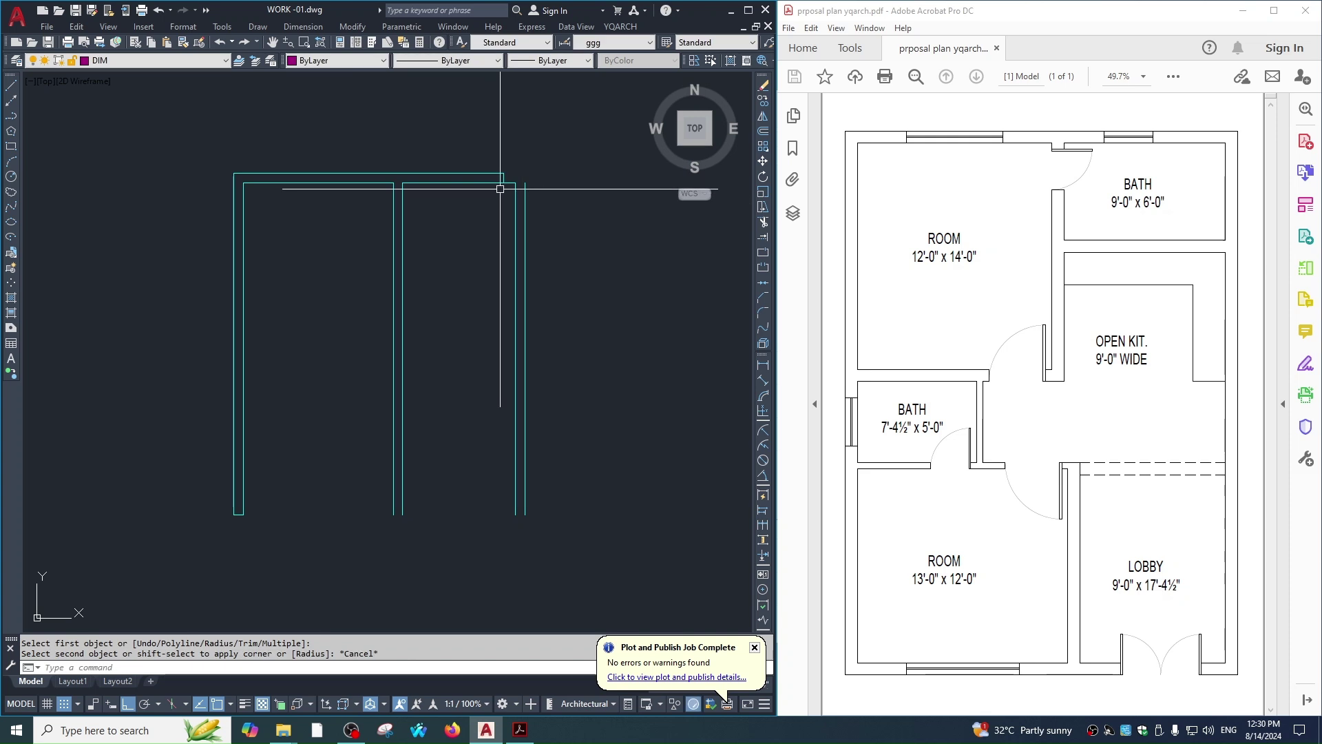
type("u")
key("Return")
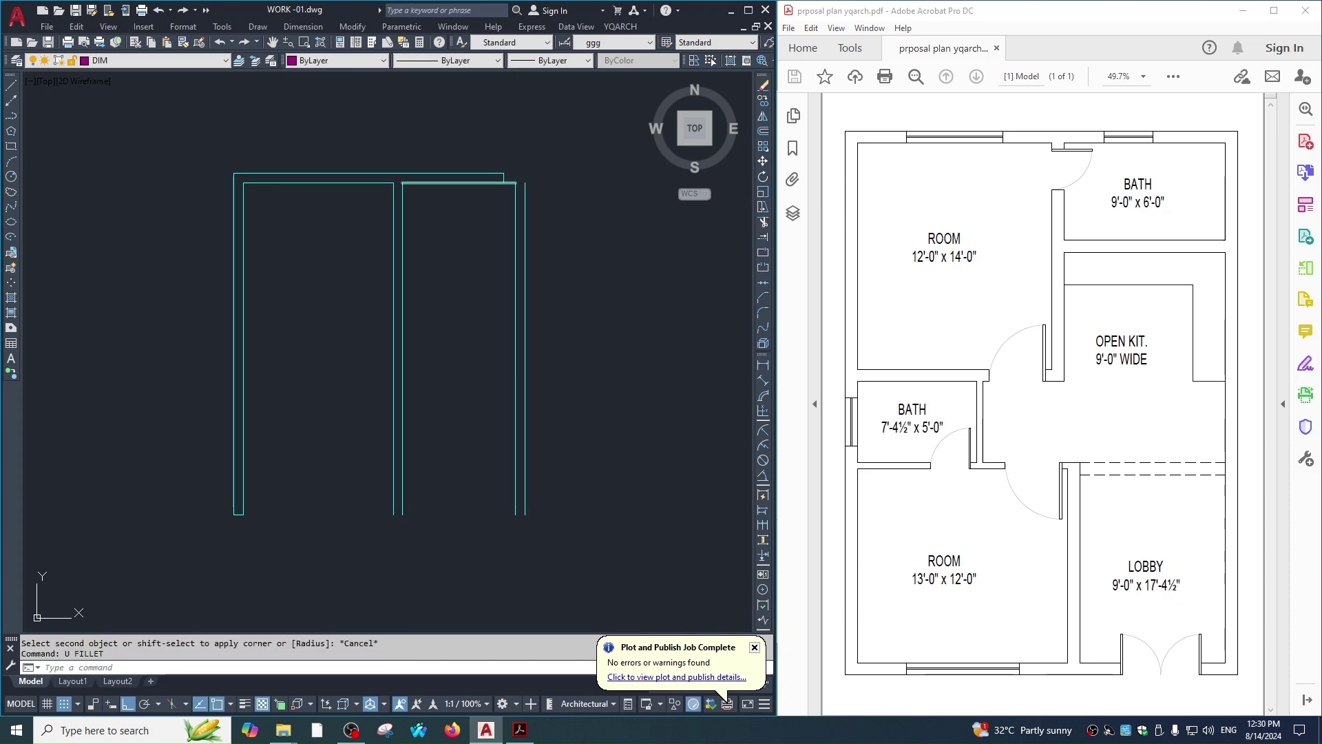
type("fx")
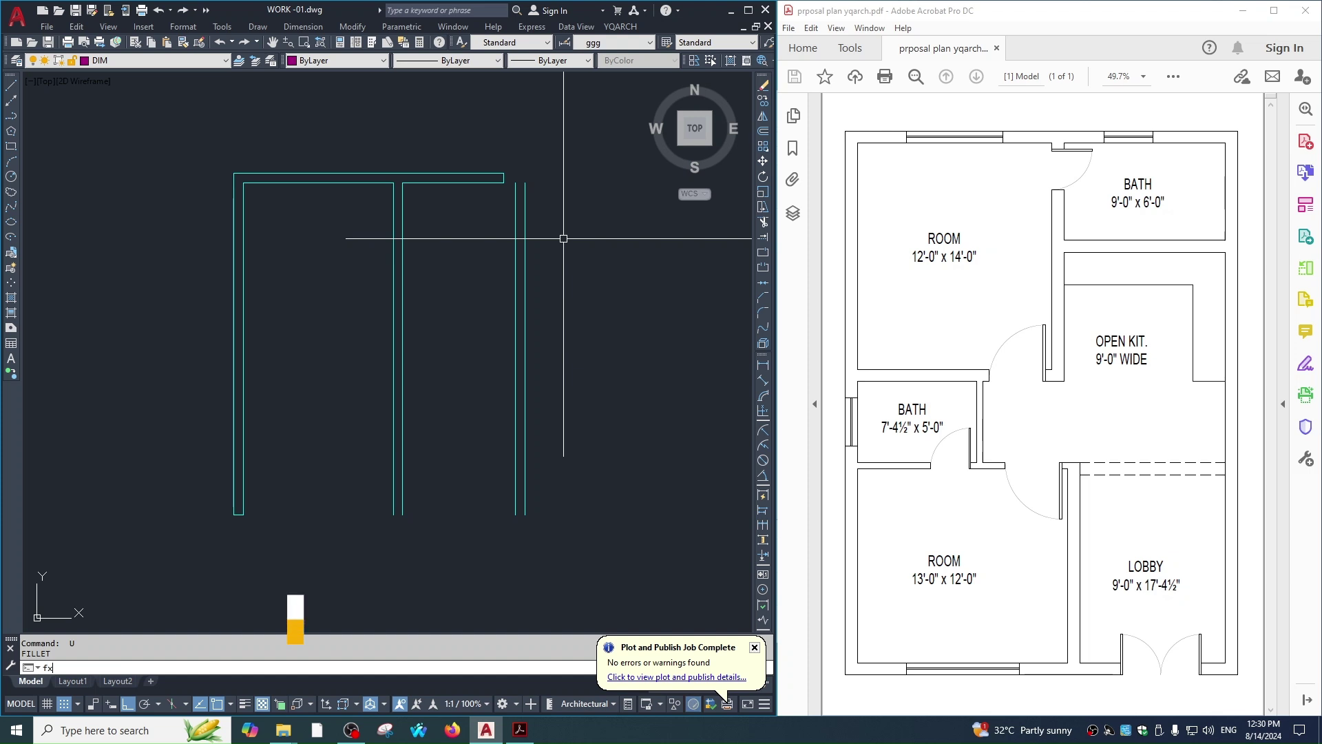
key("Return")
left_click(548, 147)
left_click(486, 205)
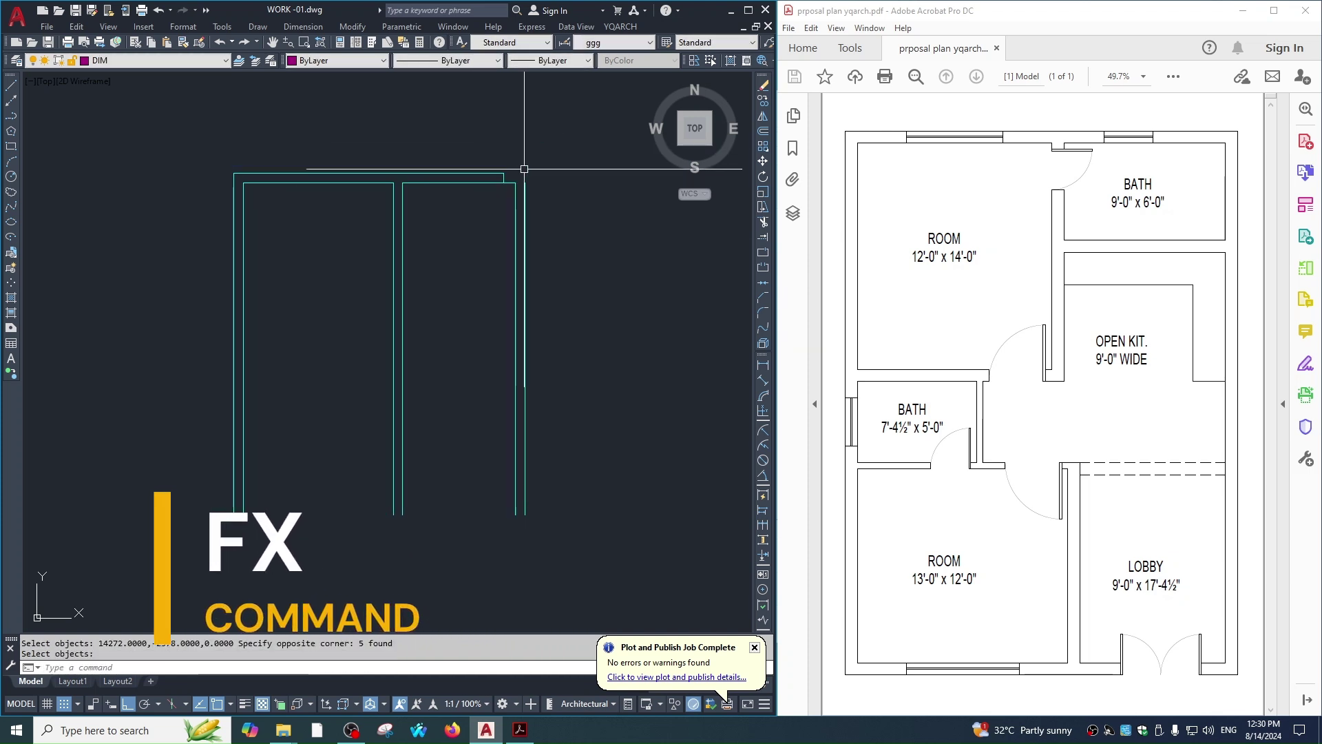
Join the top wall to the rightmost wall at the top-right corner.
type("f")
key("Return")
key("Escape")
type("f")
key("Return")
left_click(525, 207)
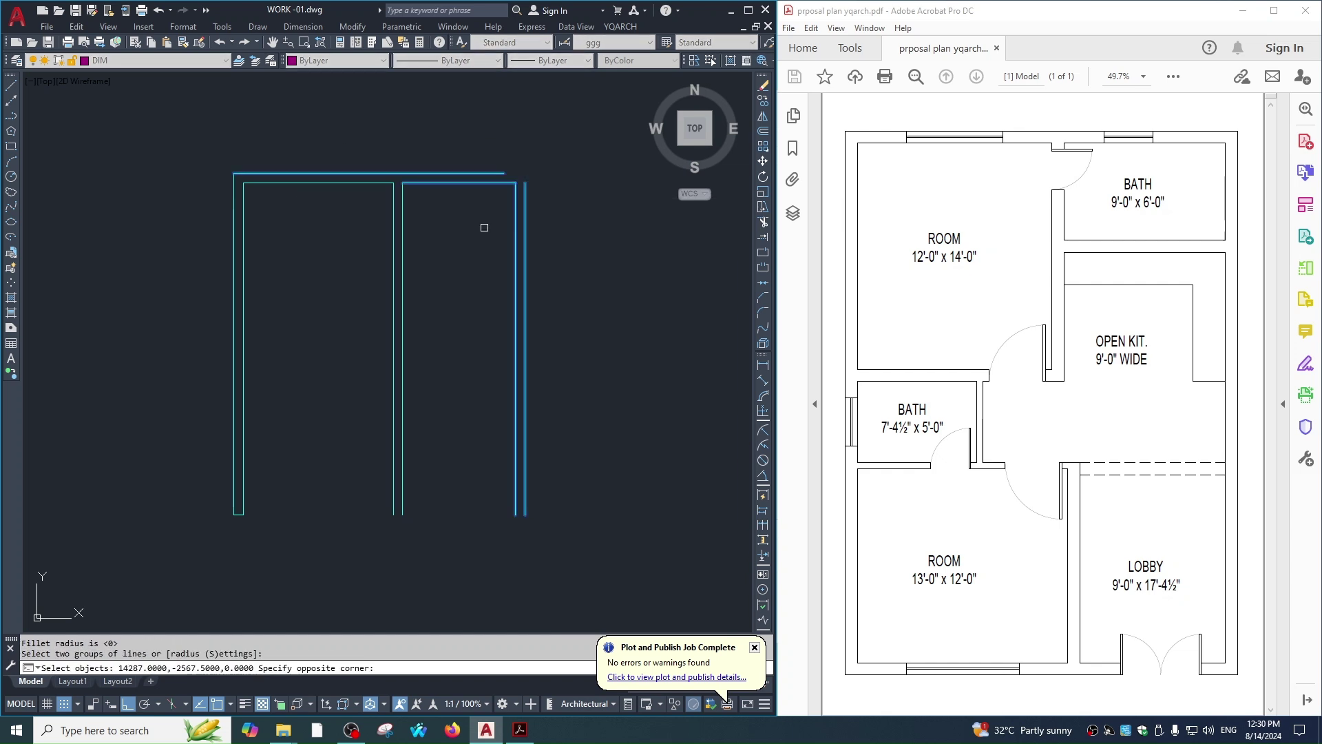
left_click(482, 173)
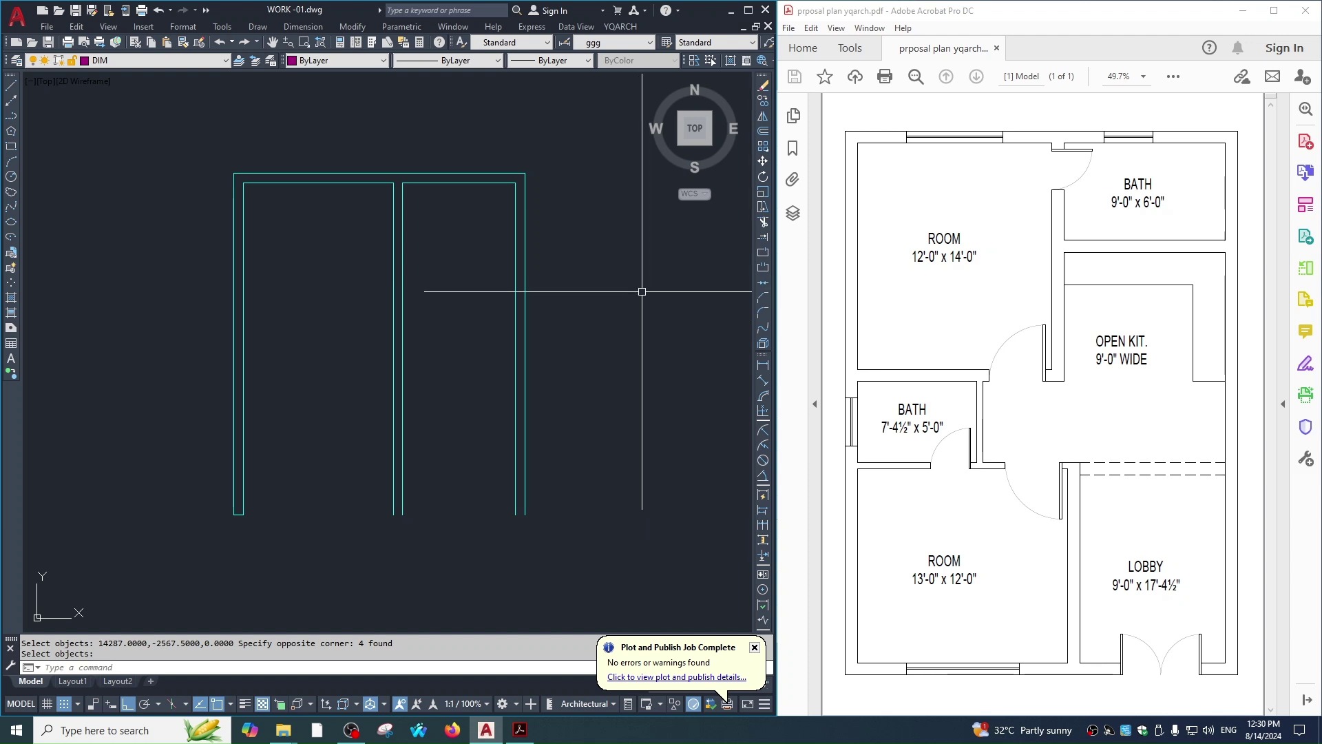
Offset the top wall 14' down to add a horizontal wall dividing the left bay.
key("Escape")
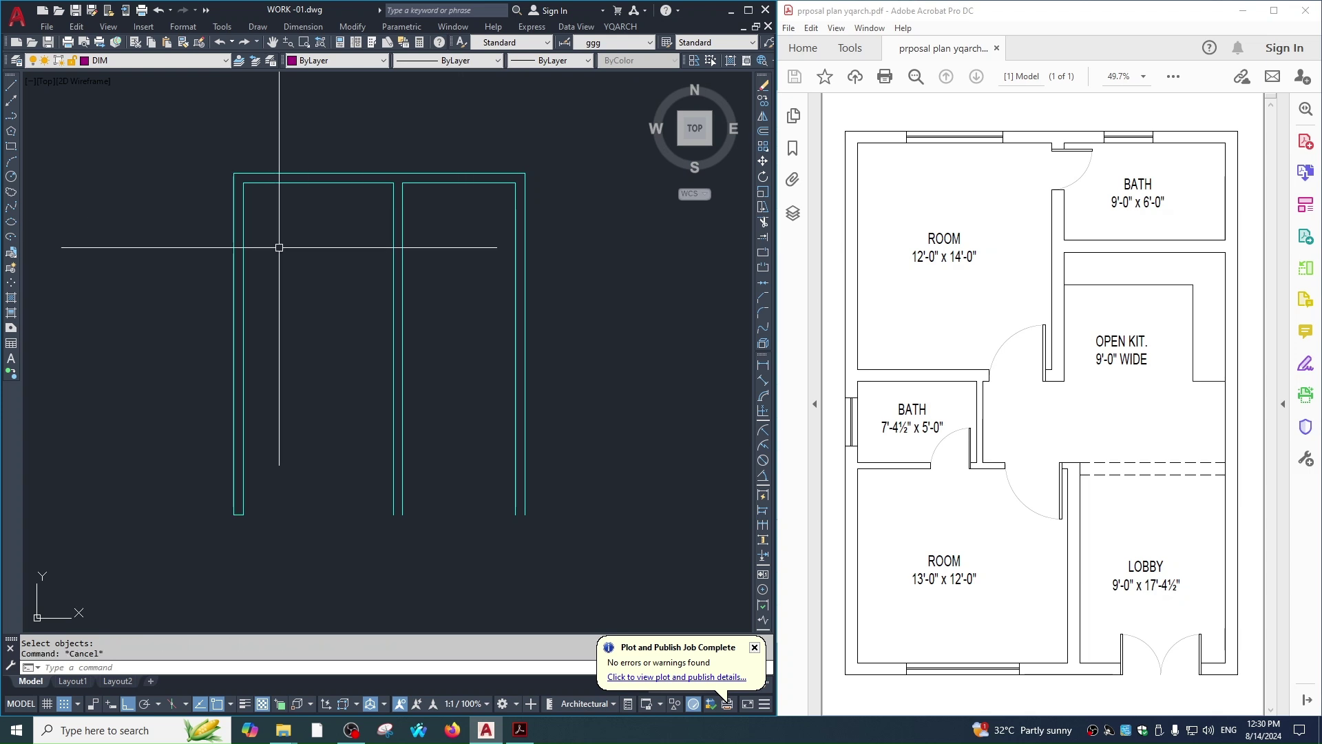
type("wwo")
key("Return")
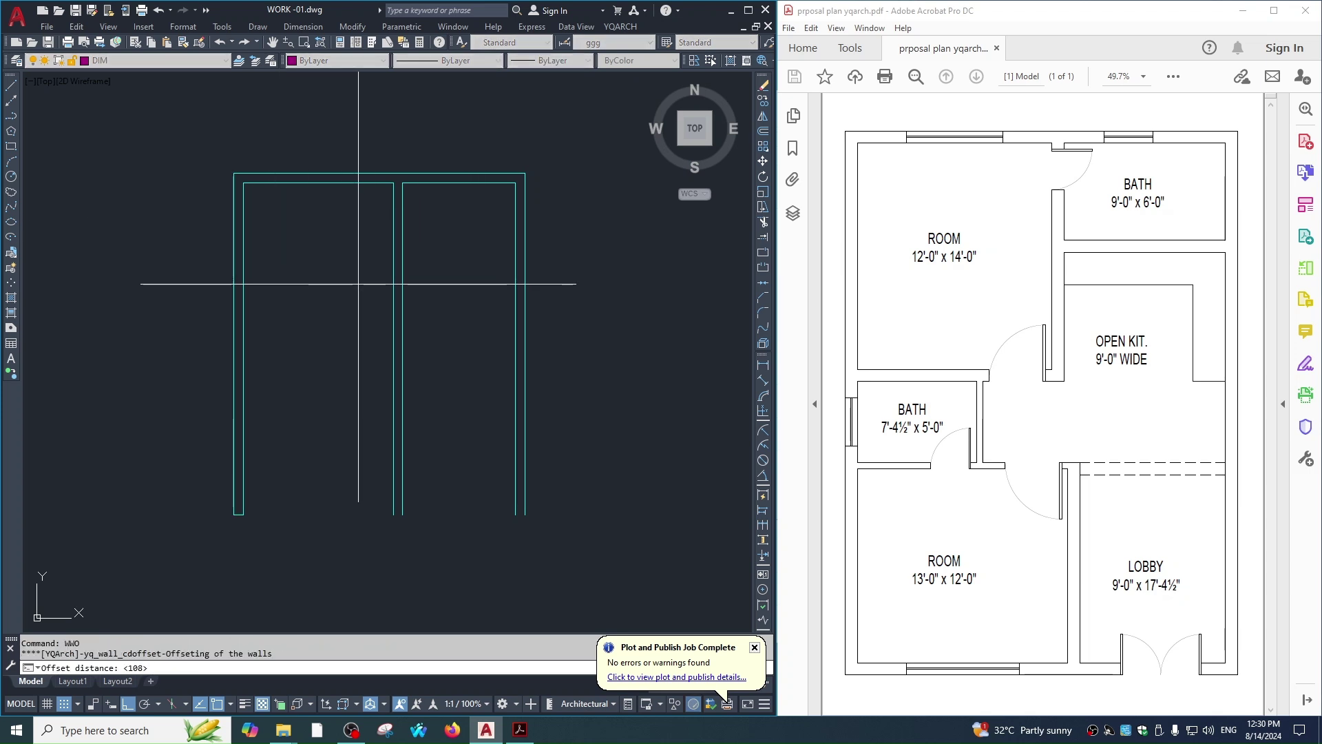
type("14")
key("Return")
left_click(340, 183)
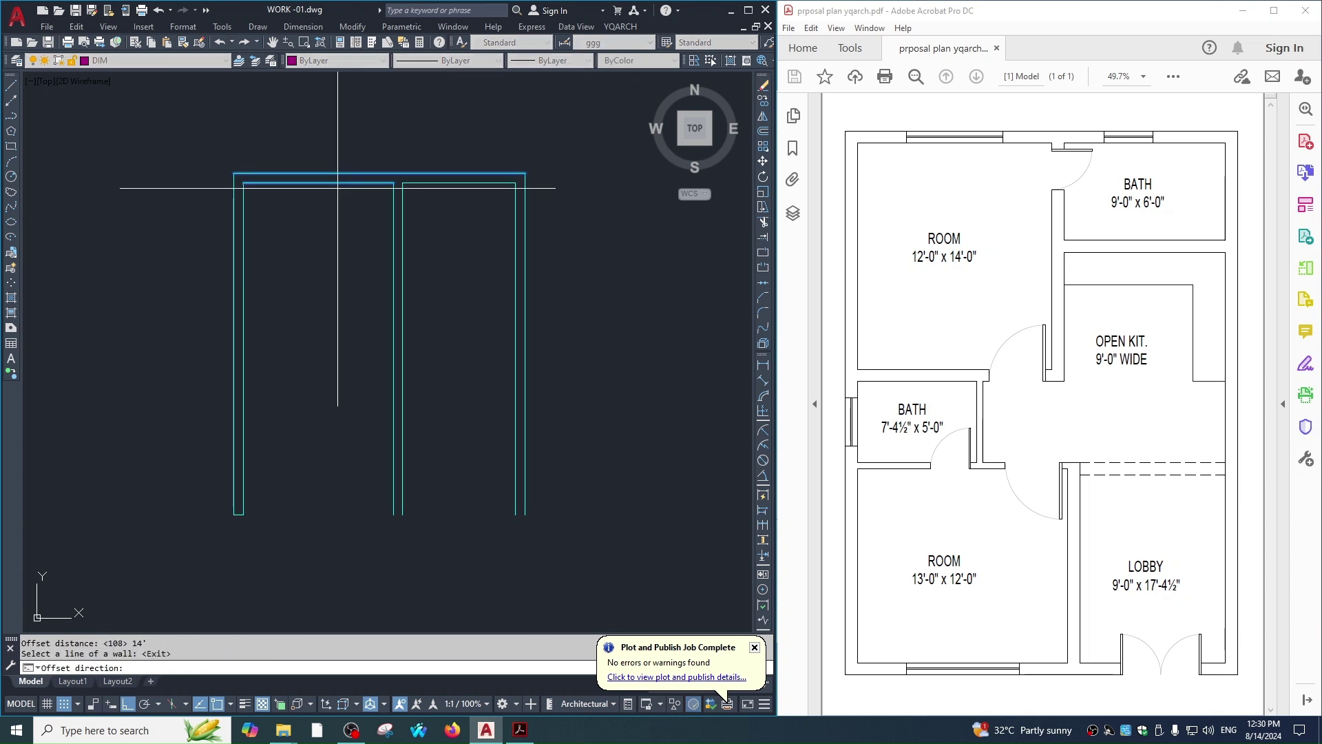
left_click(328, 269)
middle_click_drag(417, 387, 437, 345)
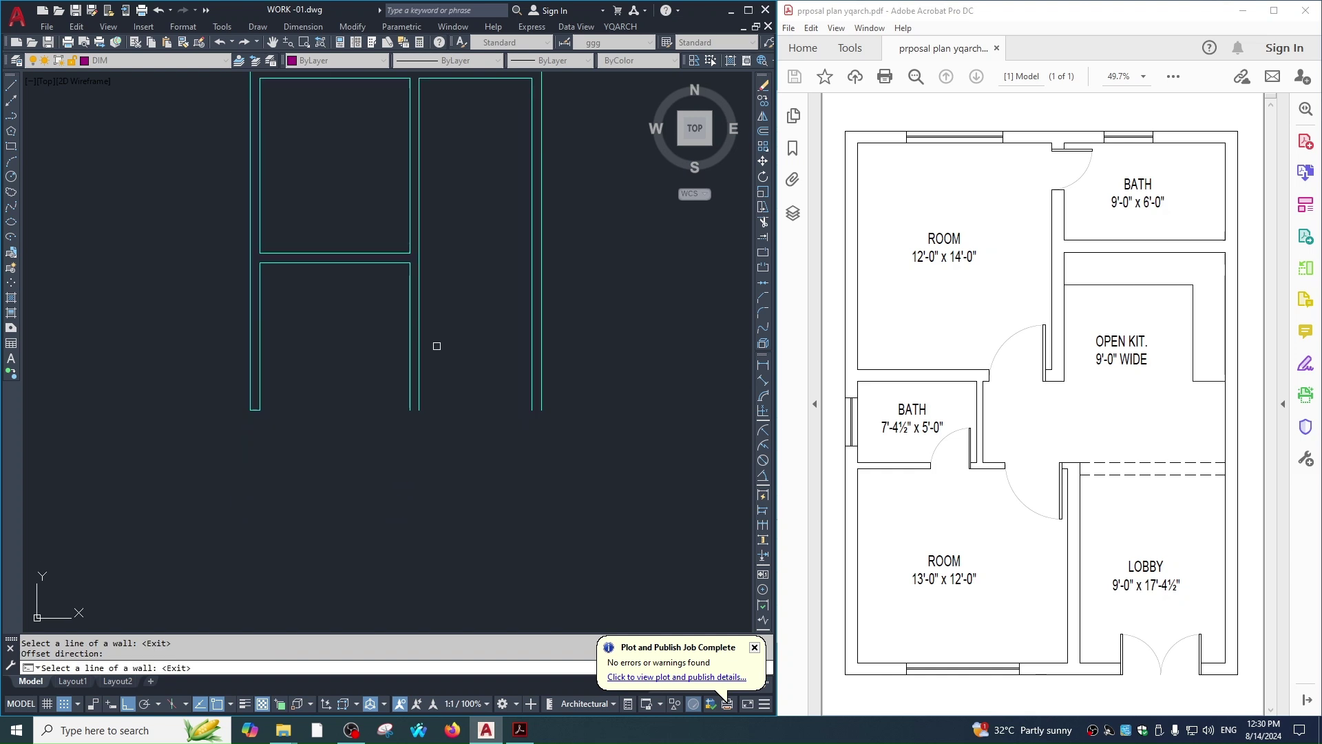
Add another wall 5' below that wall, framing a narrow strip.
key("Return")
key("Return")
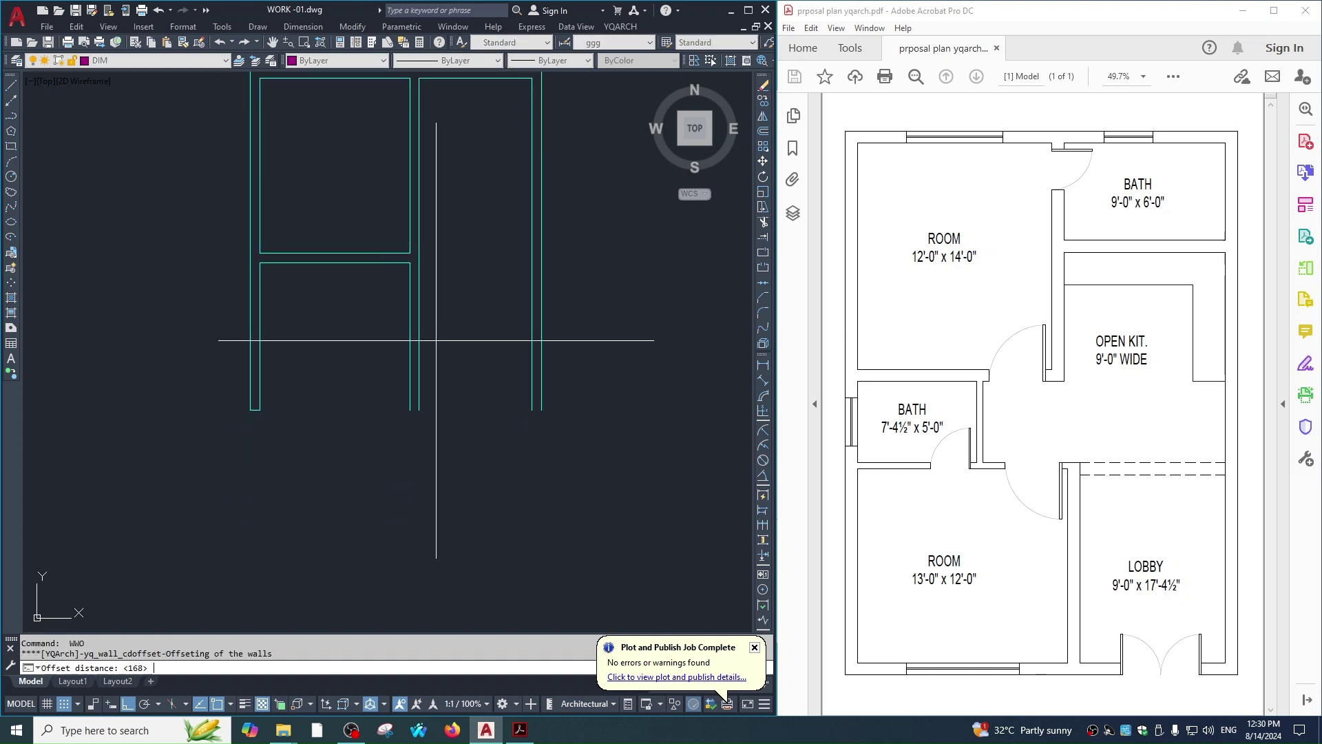
type("5'")
key("Return")
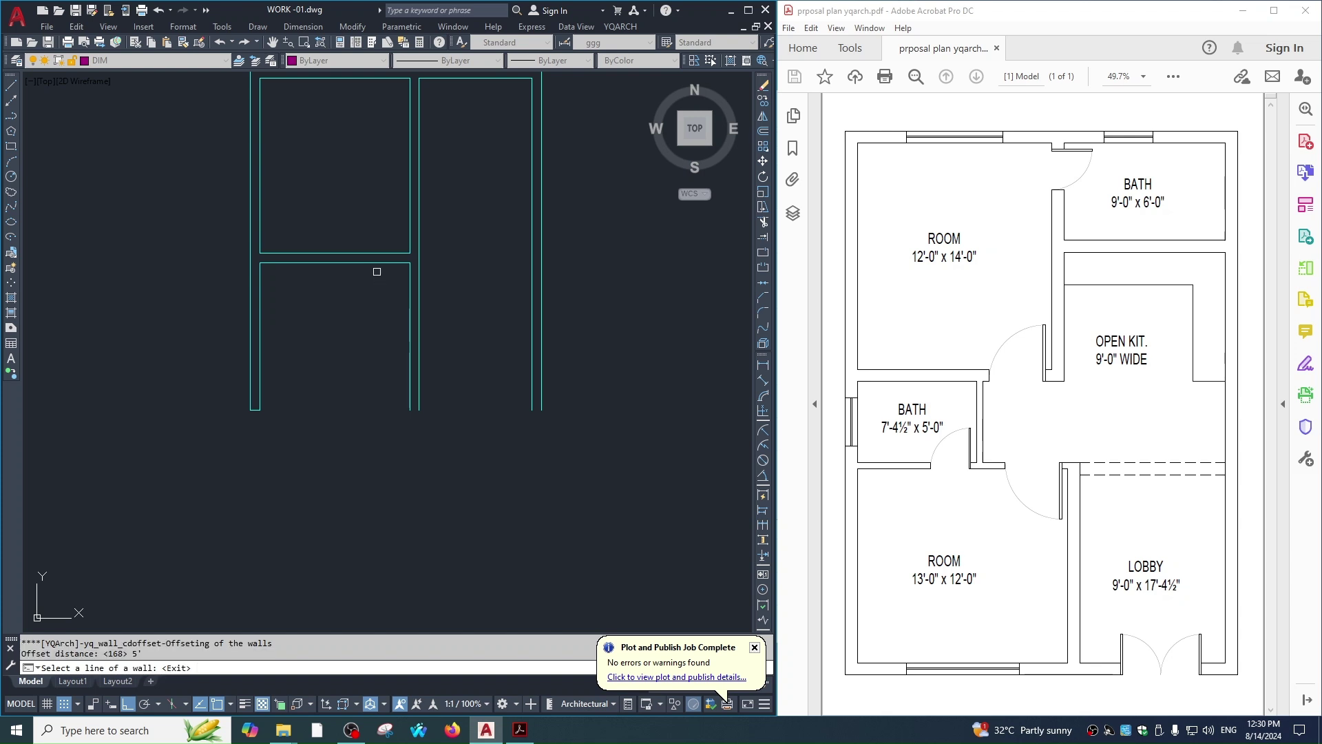
left_click(377, 266)
left_click(390, 310)
middle_click_drag(502, 422, 568, 417)
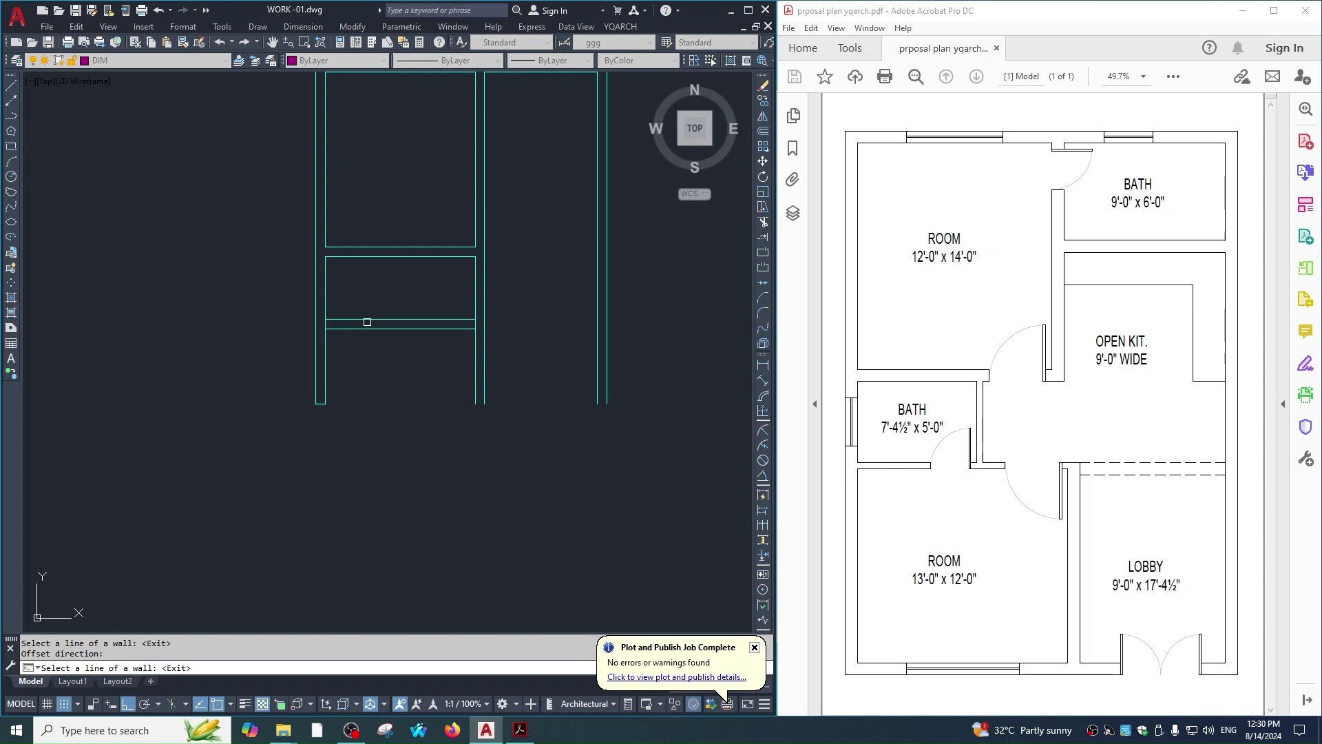
key("Return")
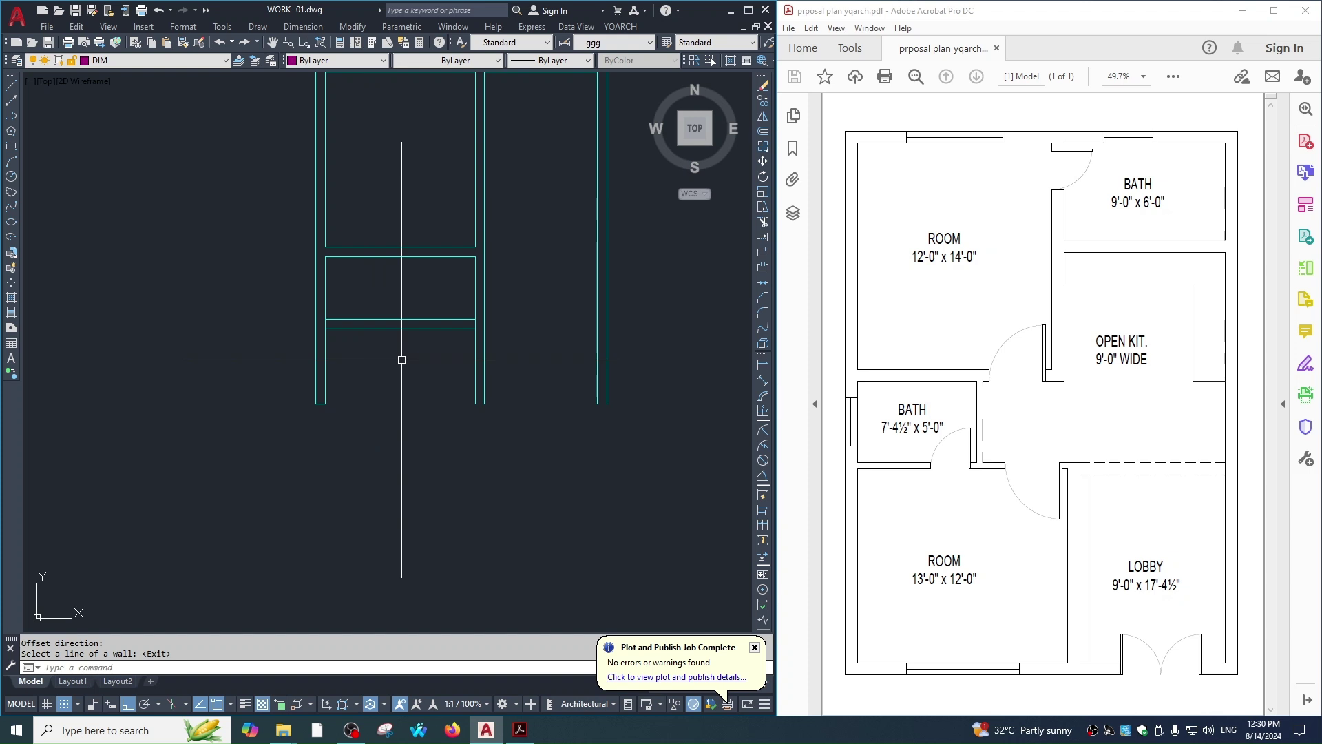
Change the new partition wall's thickness to 4.5 with the WW thickness option.
type("wwt")
key("Return")
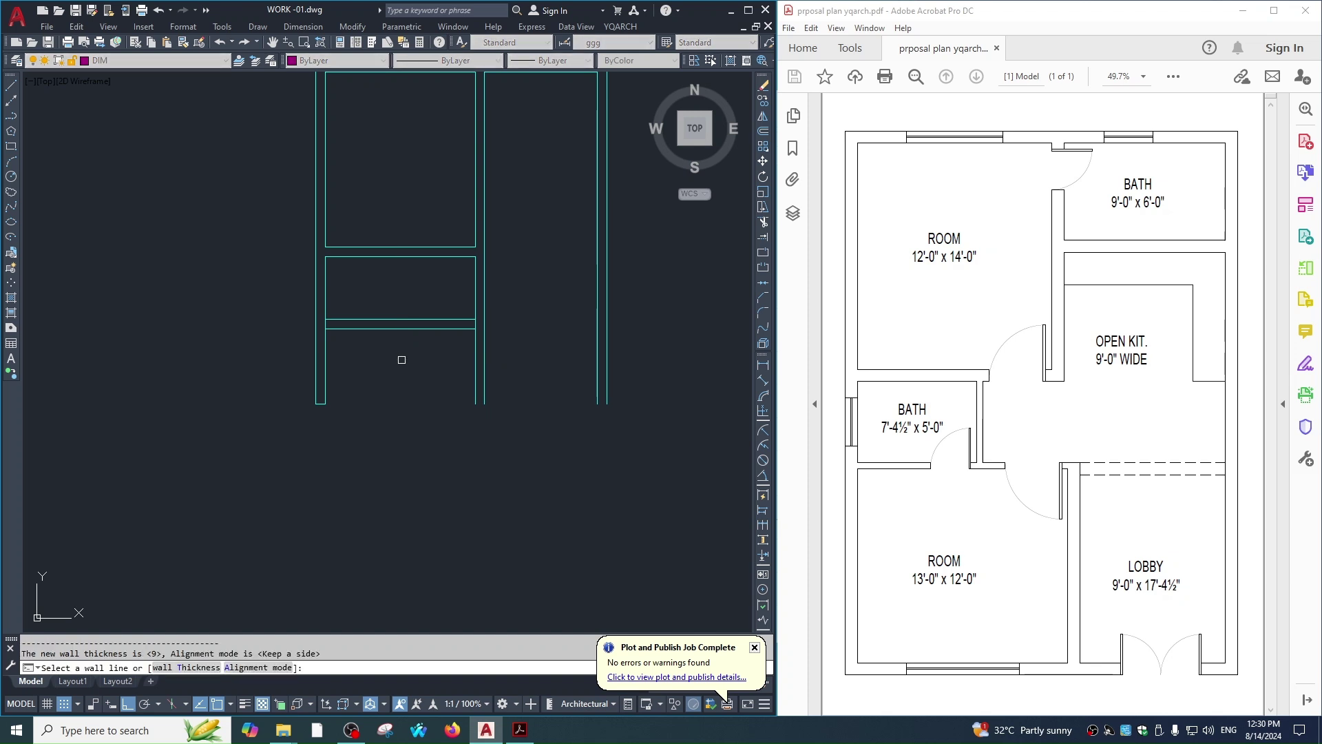
type("t")
key("Return")
type("4.5")
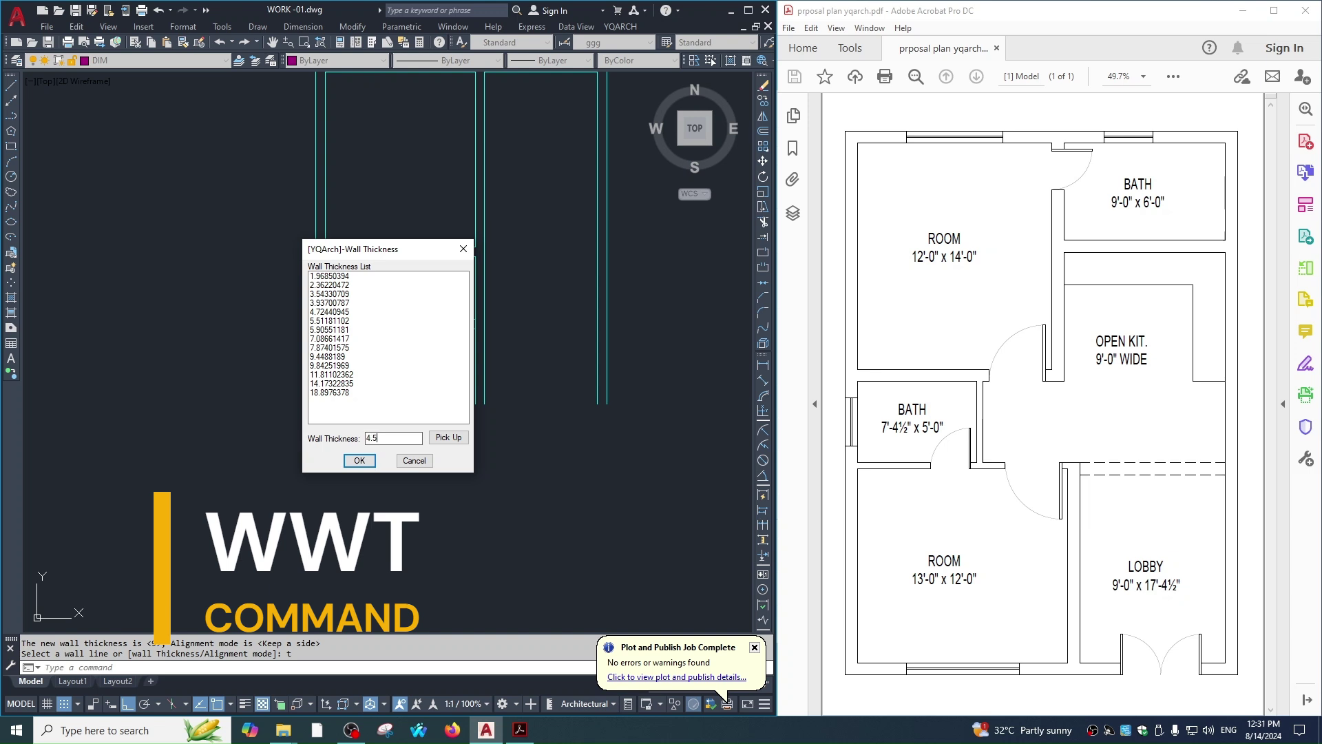
key("Return")
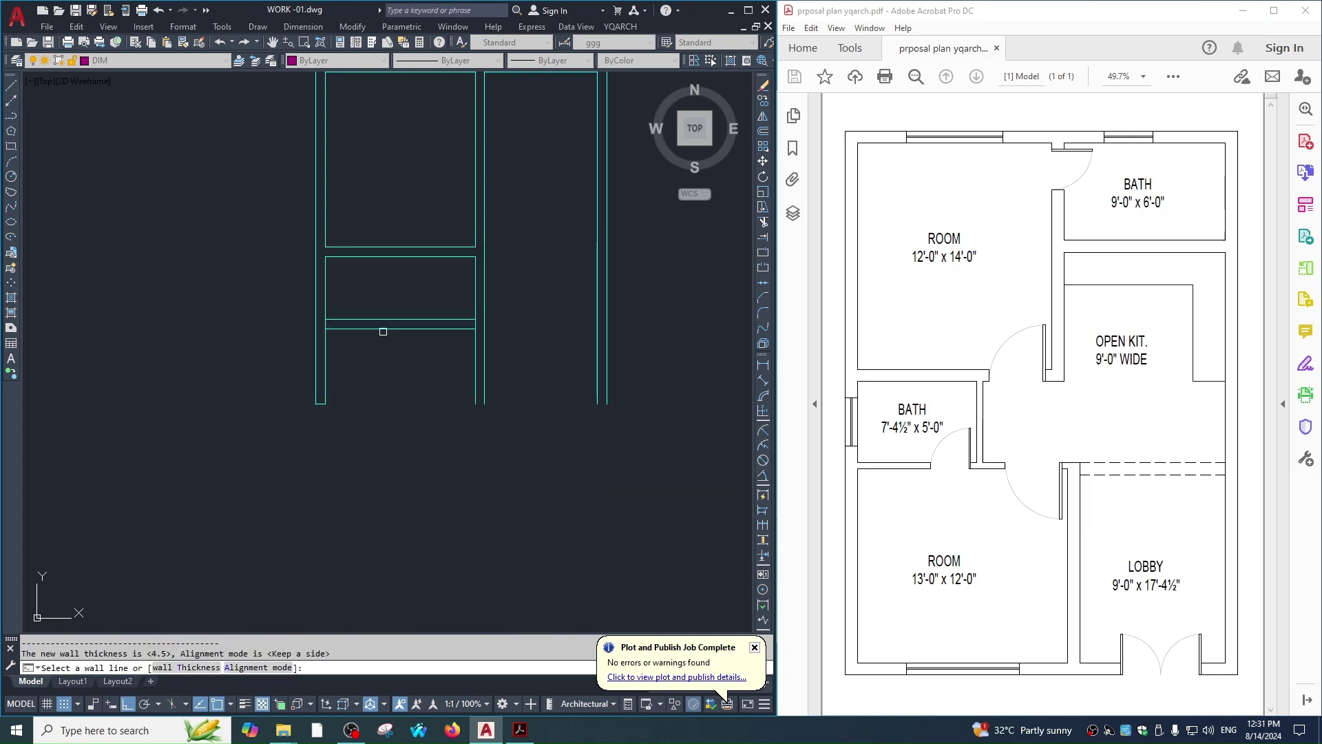
left_click(383, 323)
key("Return")
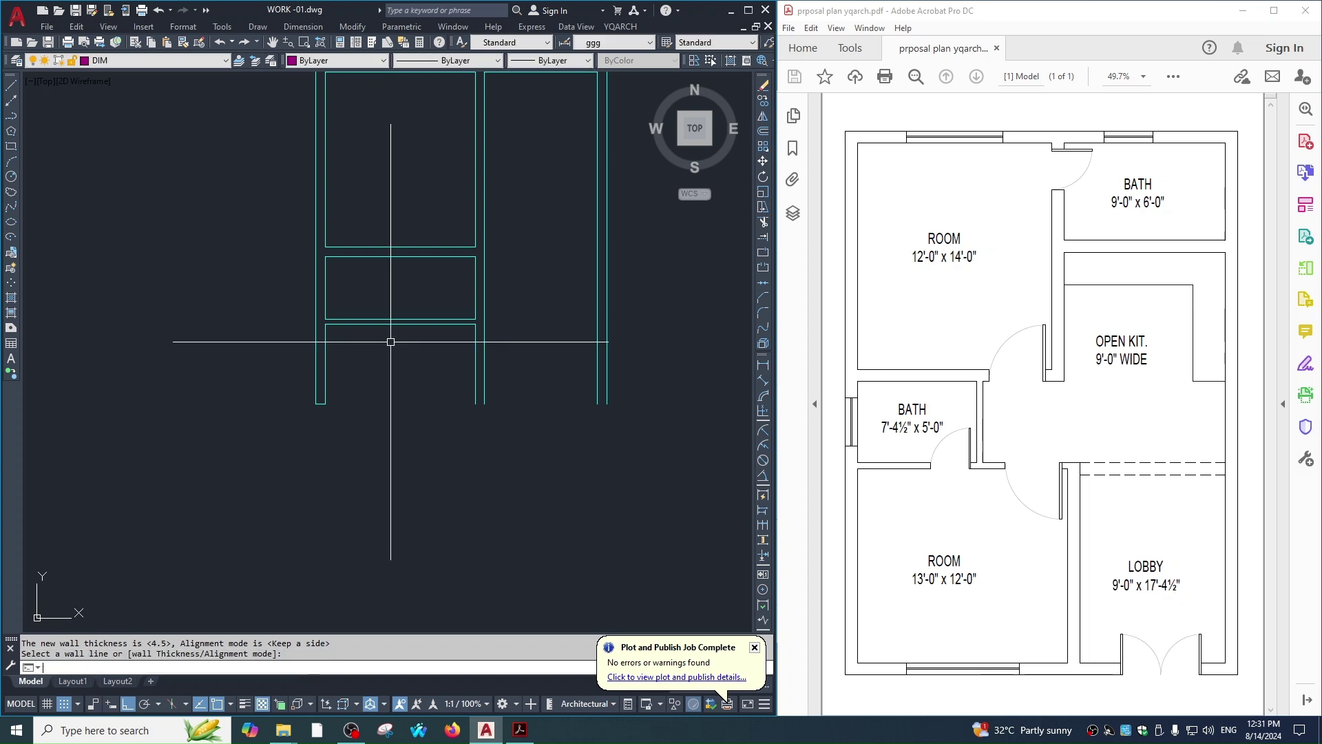
key("Escape")
type("ww")
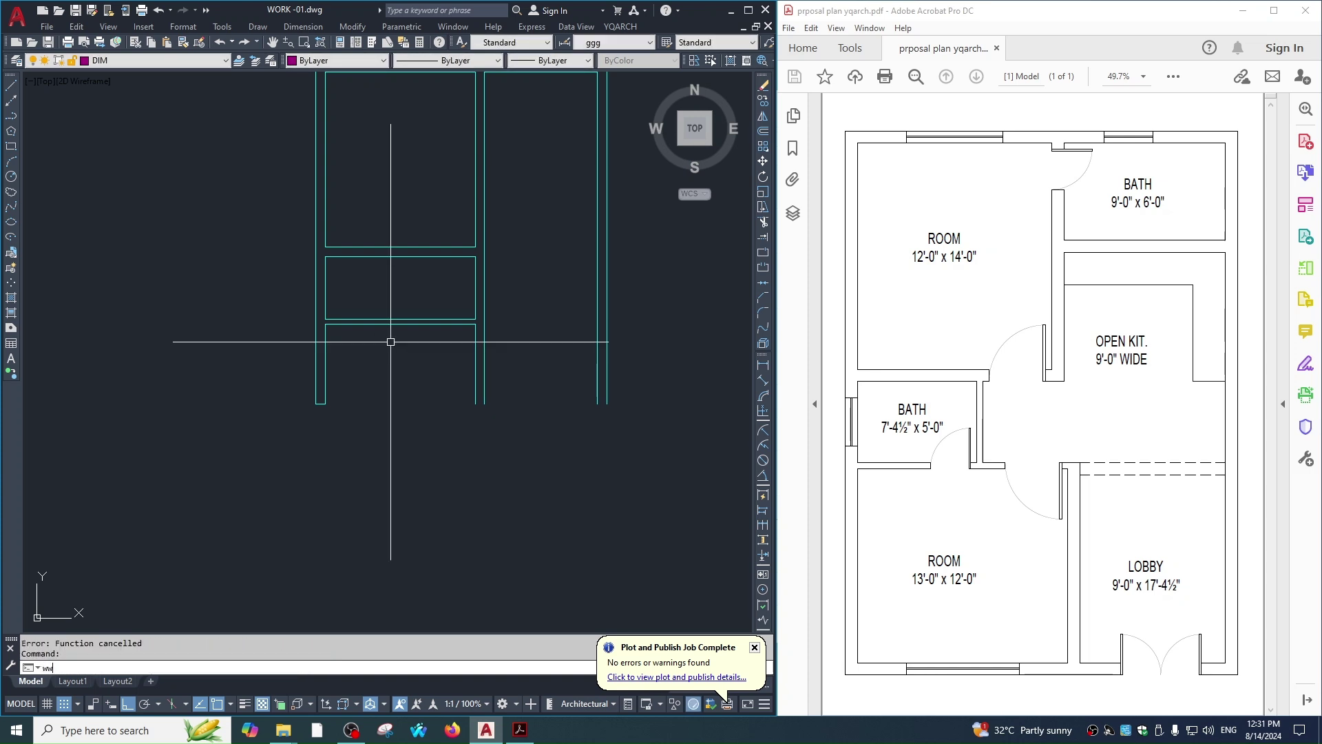
type("o")
key("Return")
type("7'4.5")
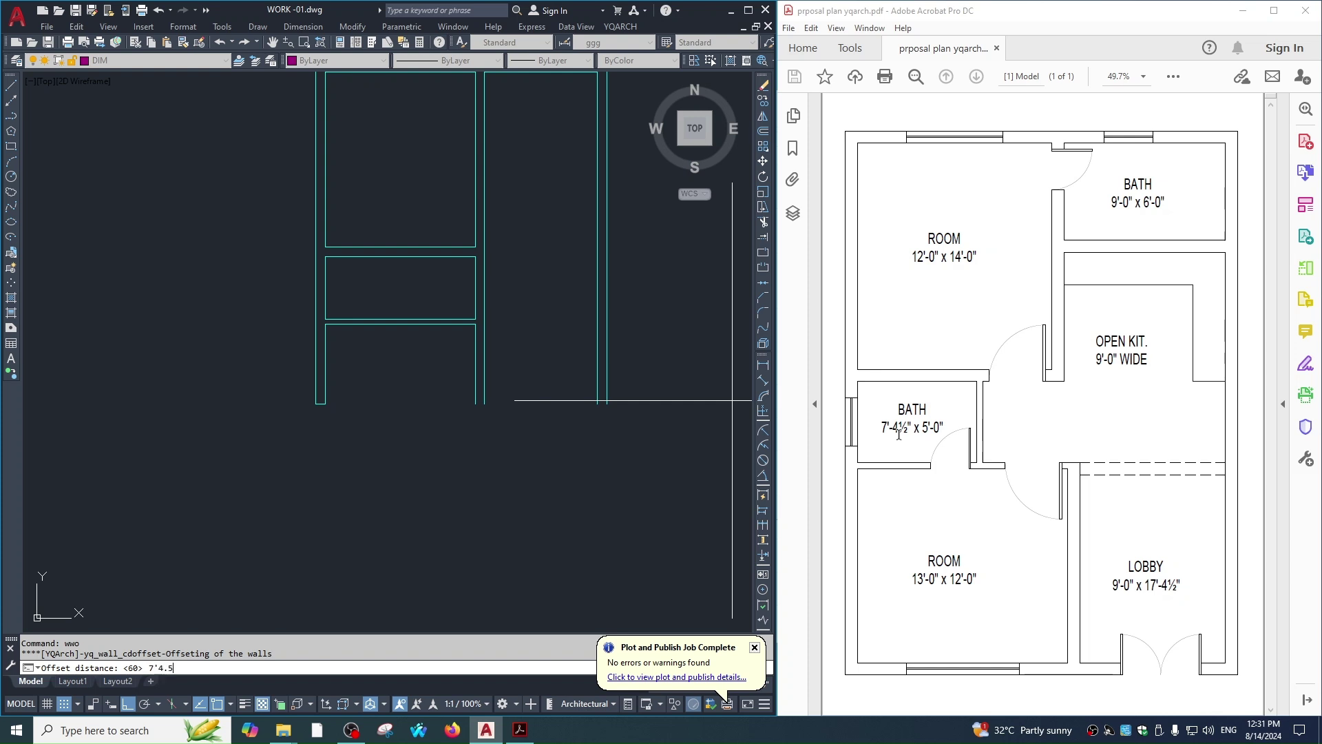
Add a vertical wall 7'4.5 right of the left wall inside the narrow middle strip.
key("Return")
left_click(317, 279)
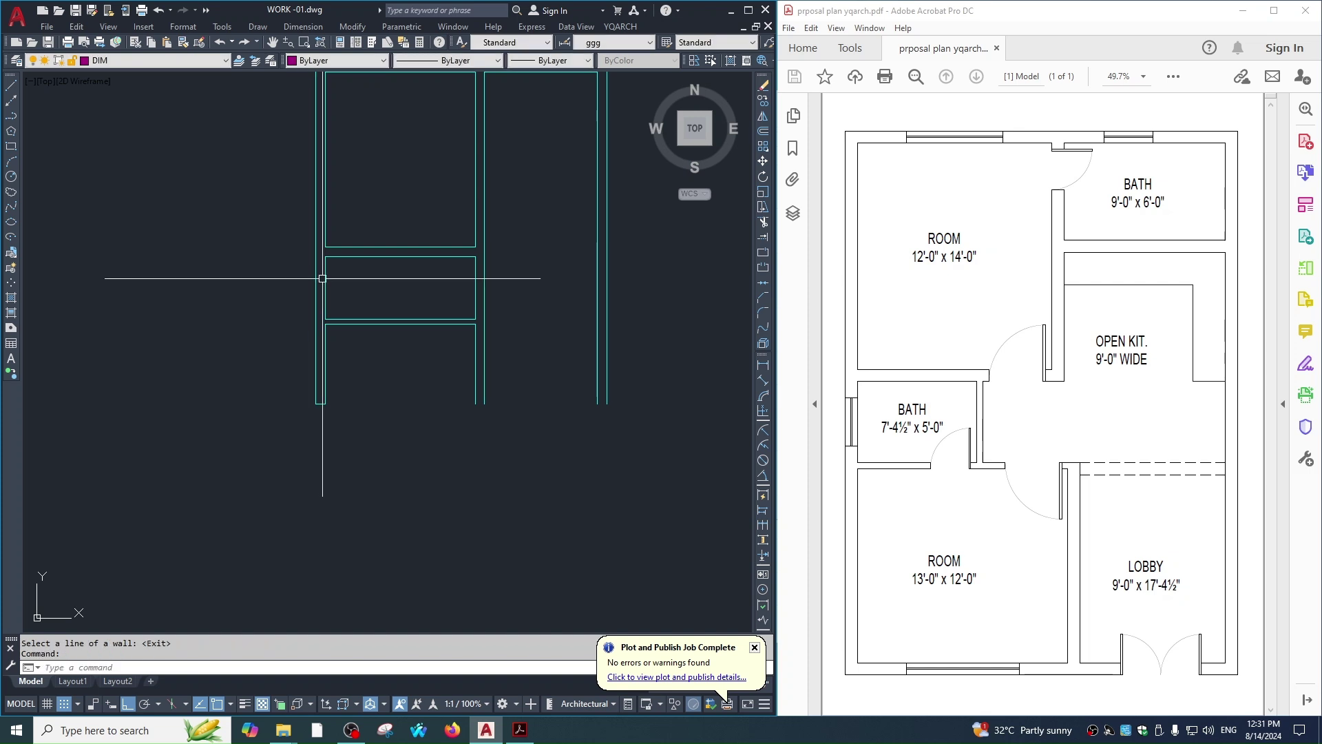
left_click(319, 280)
left_click(326, 289)
left_click(364, 301)
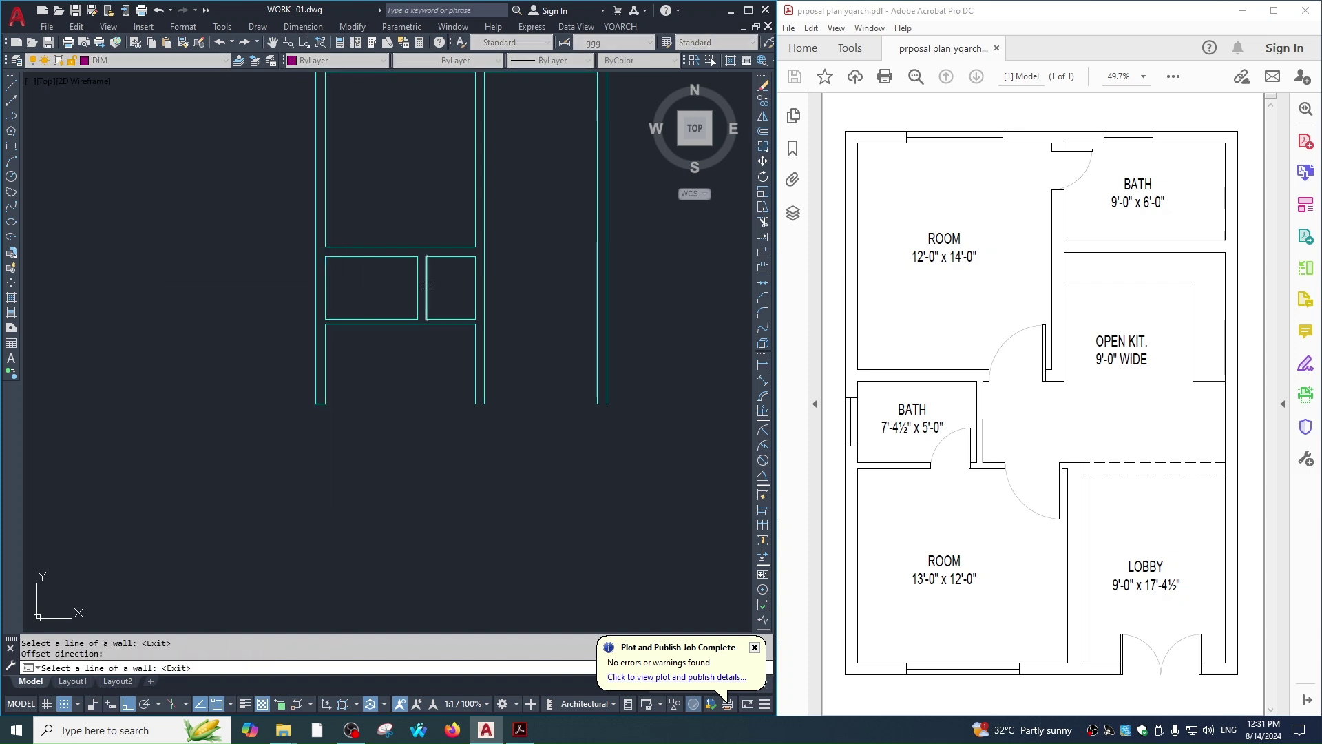
key("Escape")
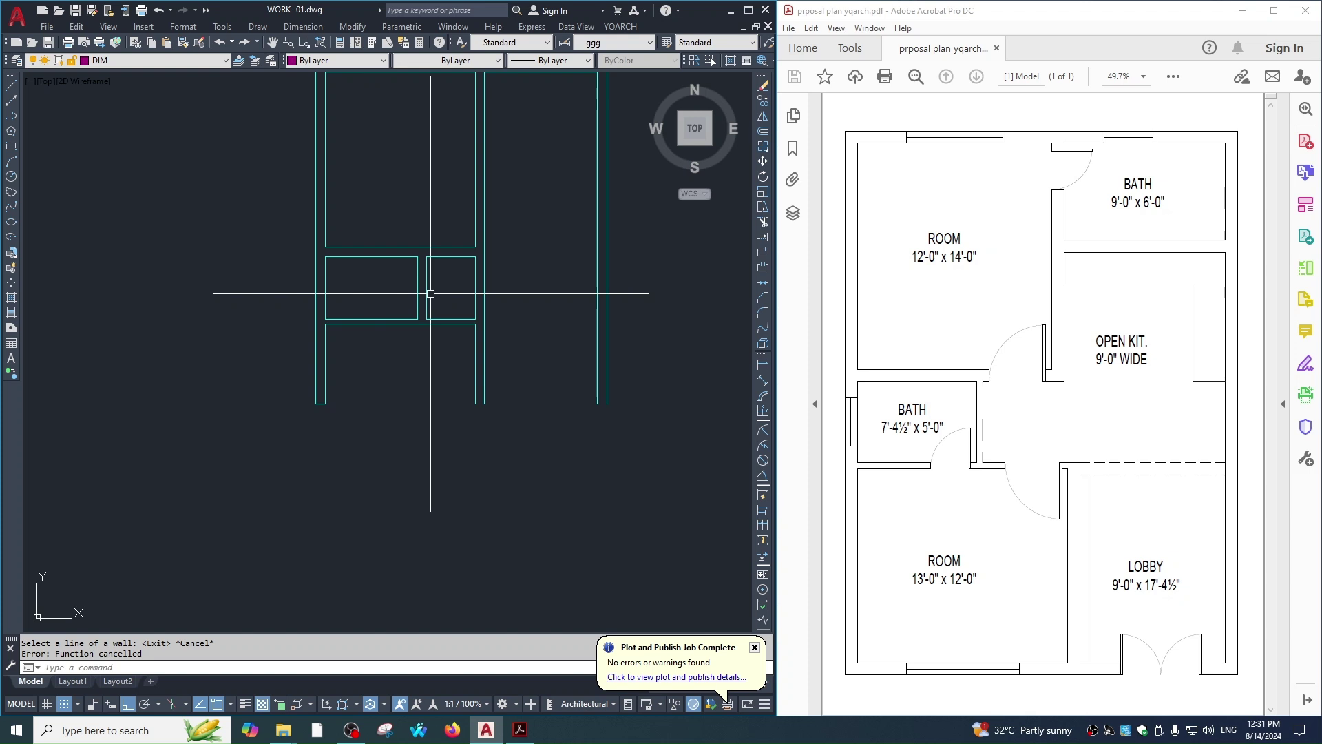
type("ww")
key("Return")
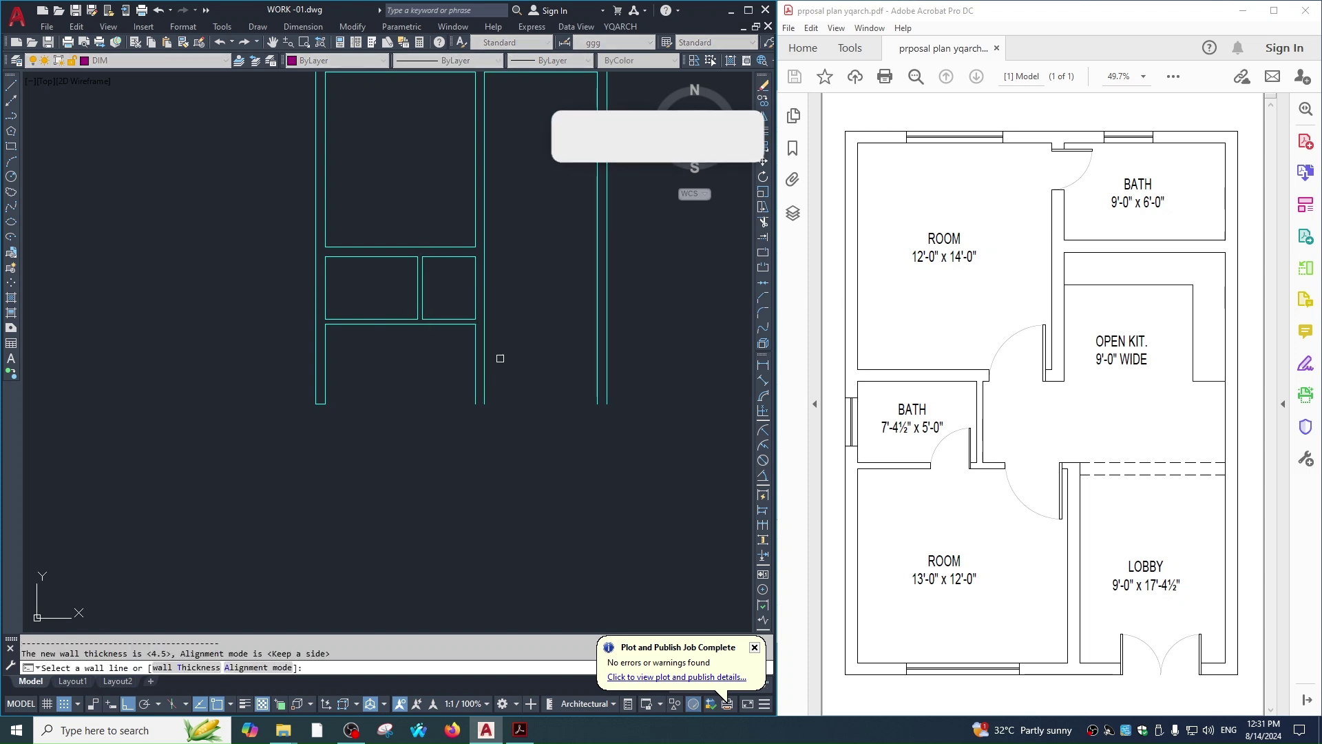
key("Escape")
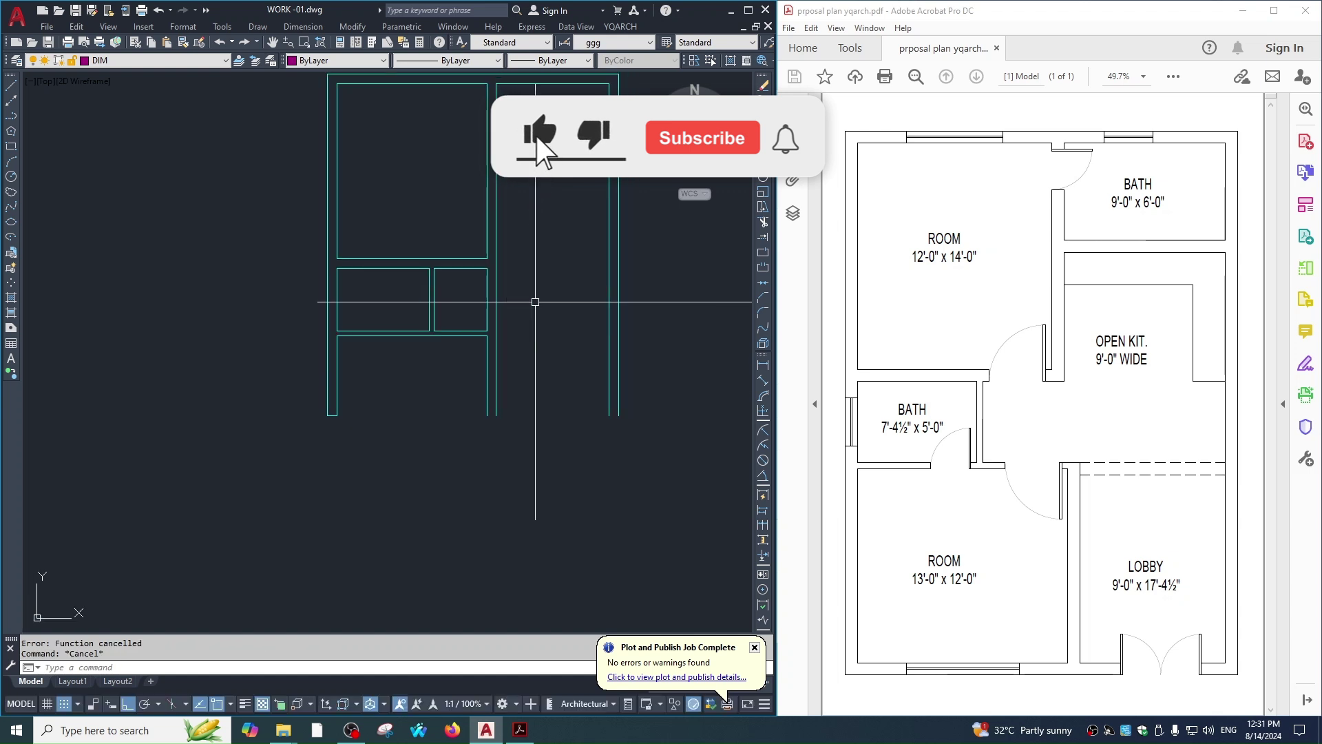
Extend the short lower wall line to meet the middle wall.
type("ex")
key("Return")
key("Return")
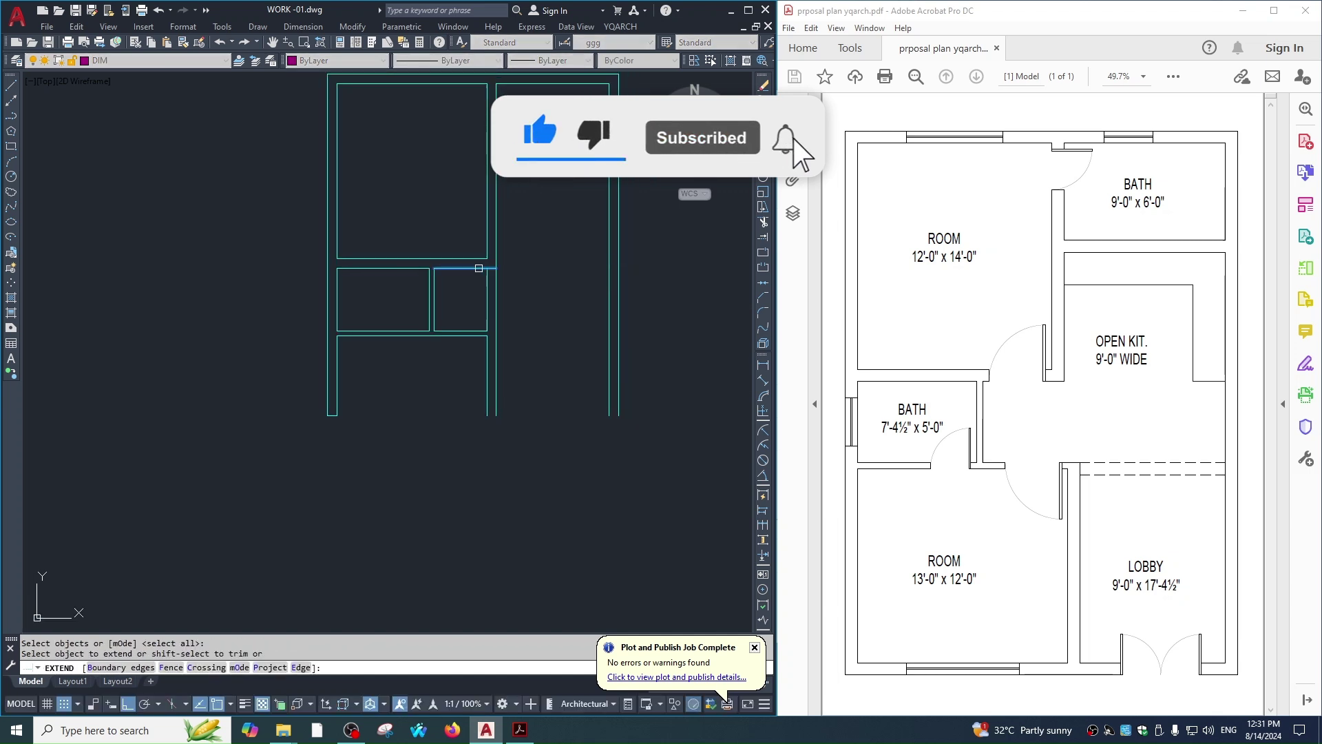
left_click(482, 321)
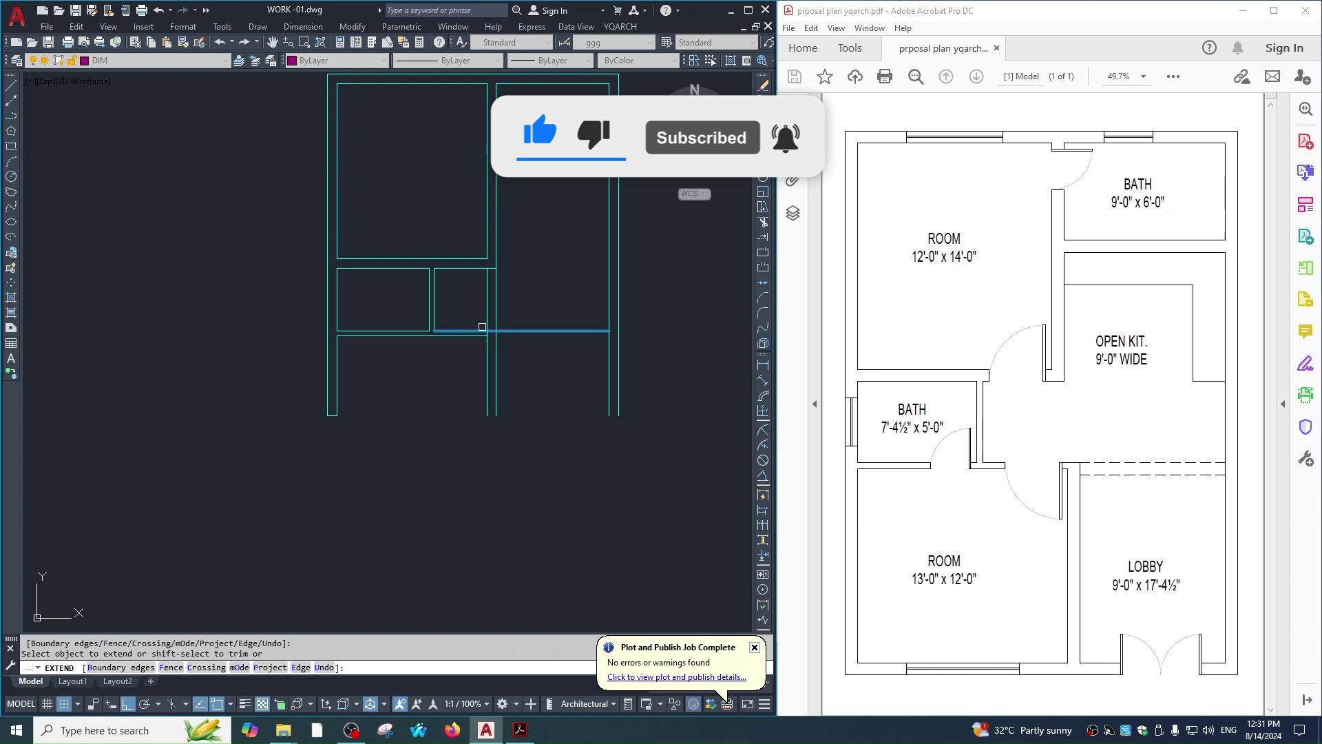
key("Escape")
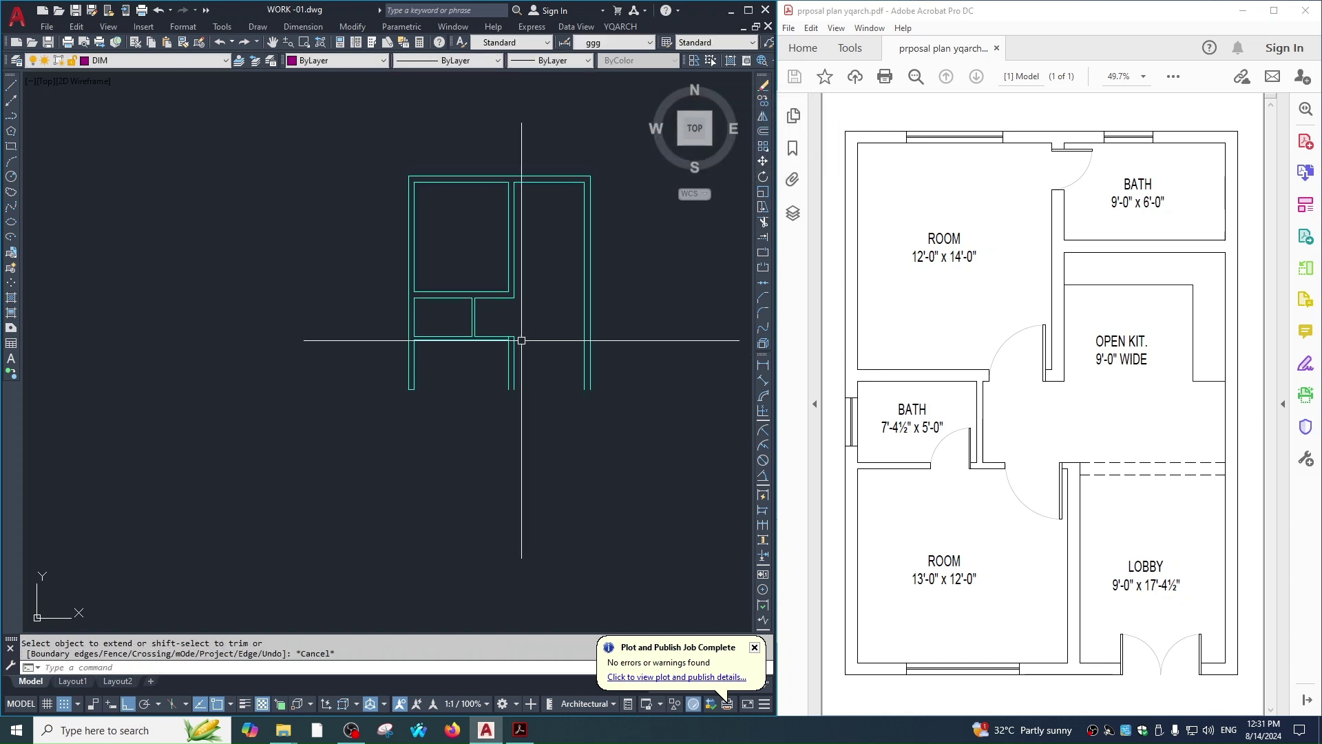
scroll(493, 360, "up", 3)
type("f")
key("Return")
left_click(515, 354)
key("Escape")
Delete a stray wall line near the lower right of the plan.
scroll(568, 416, "up", 2)
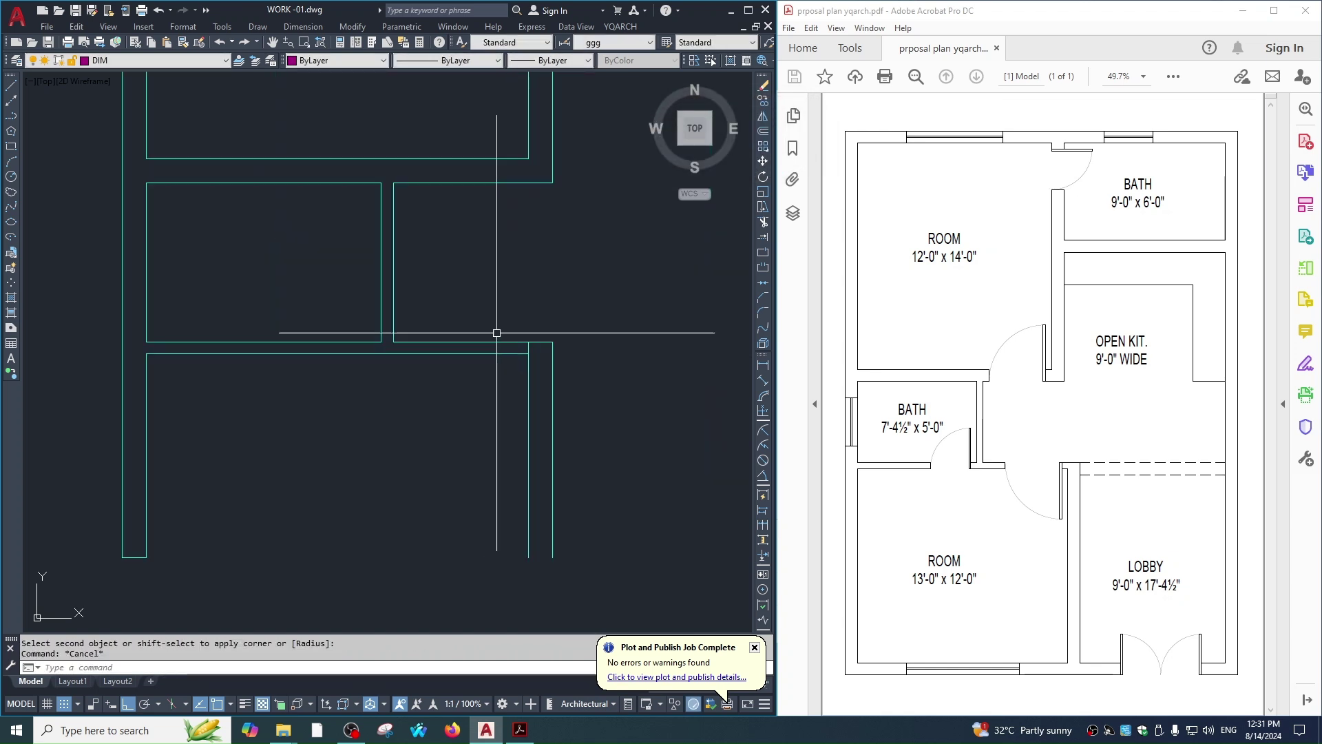
left_click(575, 372)
type("e")
key("Return")
middle_click_drag(575, 371, 571, 398)
scroll(535, 348, "down", 3)
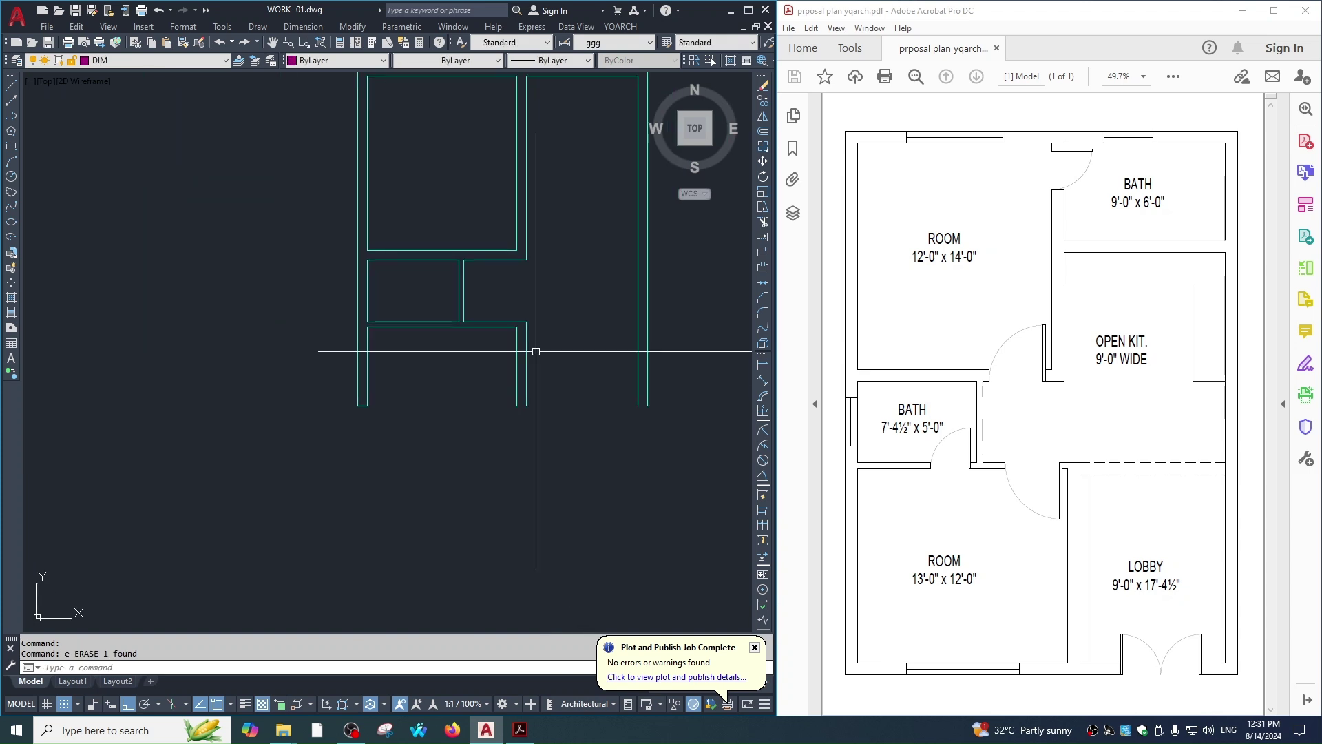
scroll(560, 384, "down", 3)
scroll(548, 386, "down", 2)
Stretch the lower walls further down using a crossing window.
type("s")
key("Return")
left_click(598, 356)
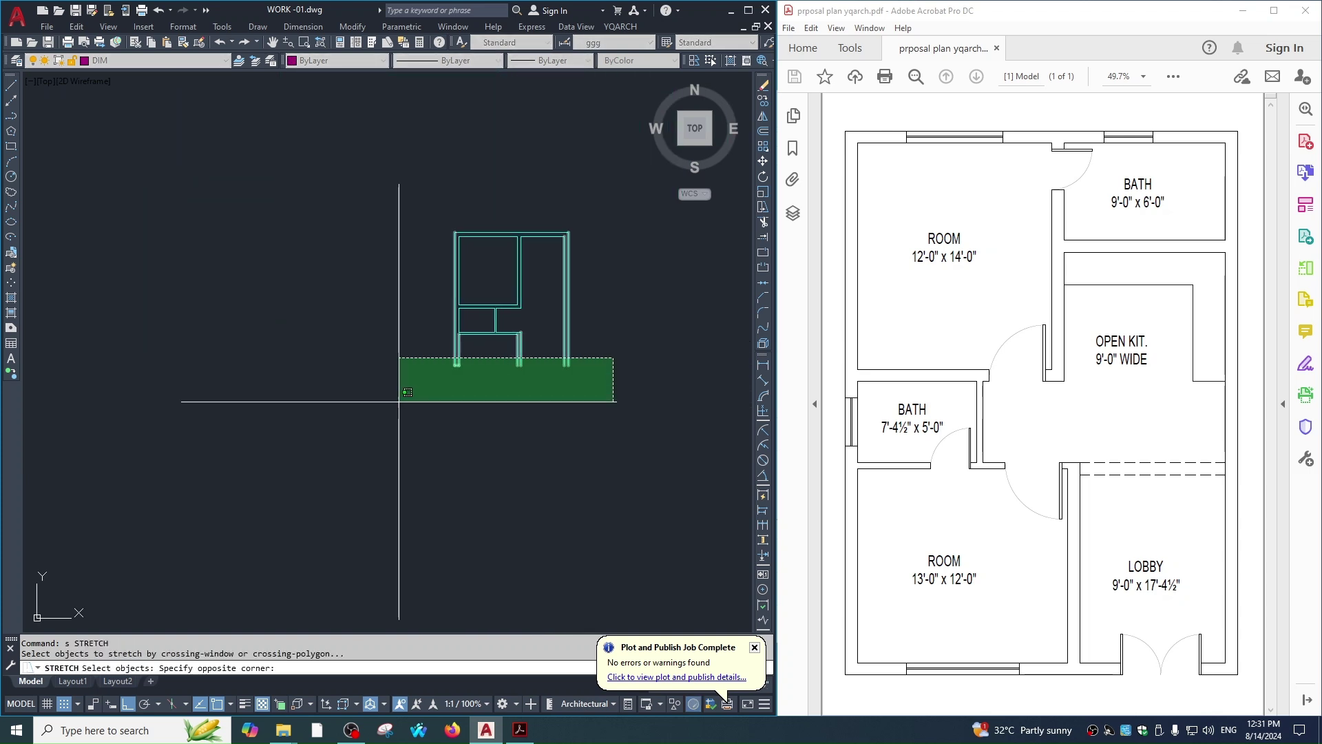
left_click(398, 399)
key("Return")
left_click(576, 409)
left_click(576, 467)
key("Escape")
scroll(515, 358, "up", 4)
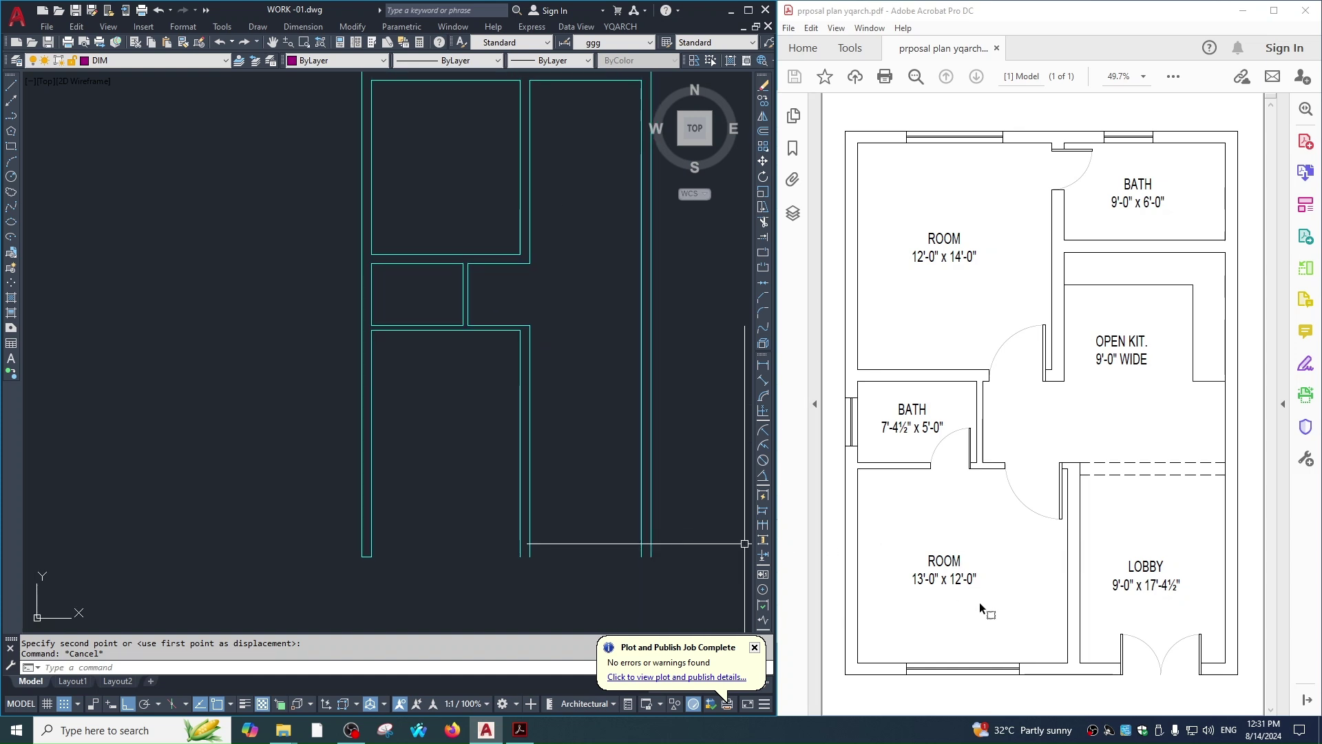
key("Escape")
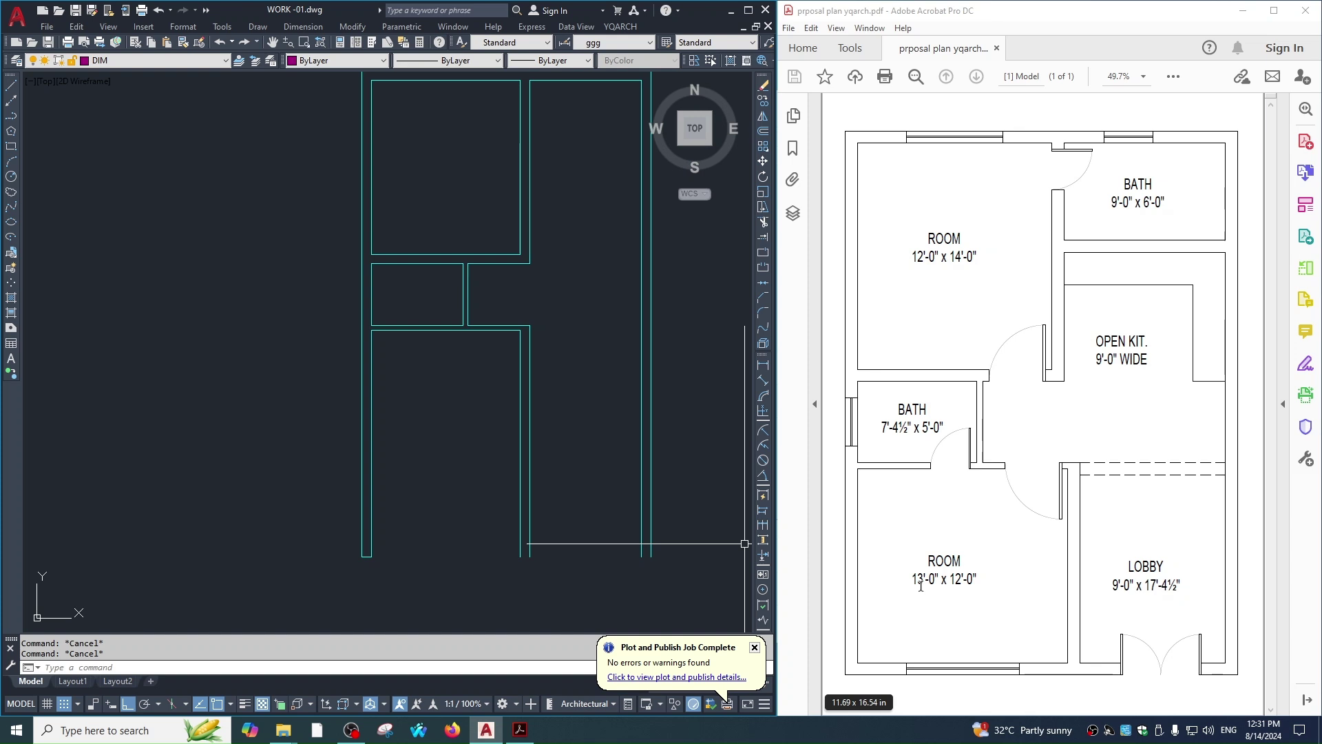
Offset the lower partition wall 12' downward to add a new horizontal wall.
type("wwo")
key("Return")
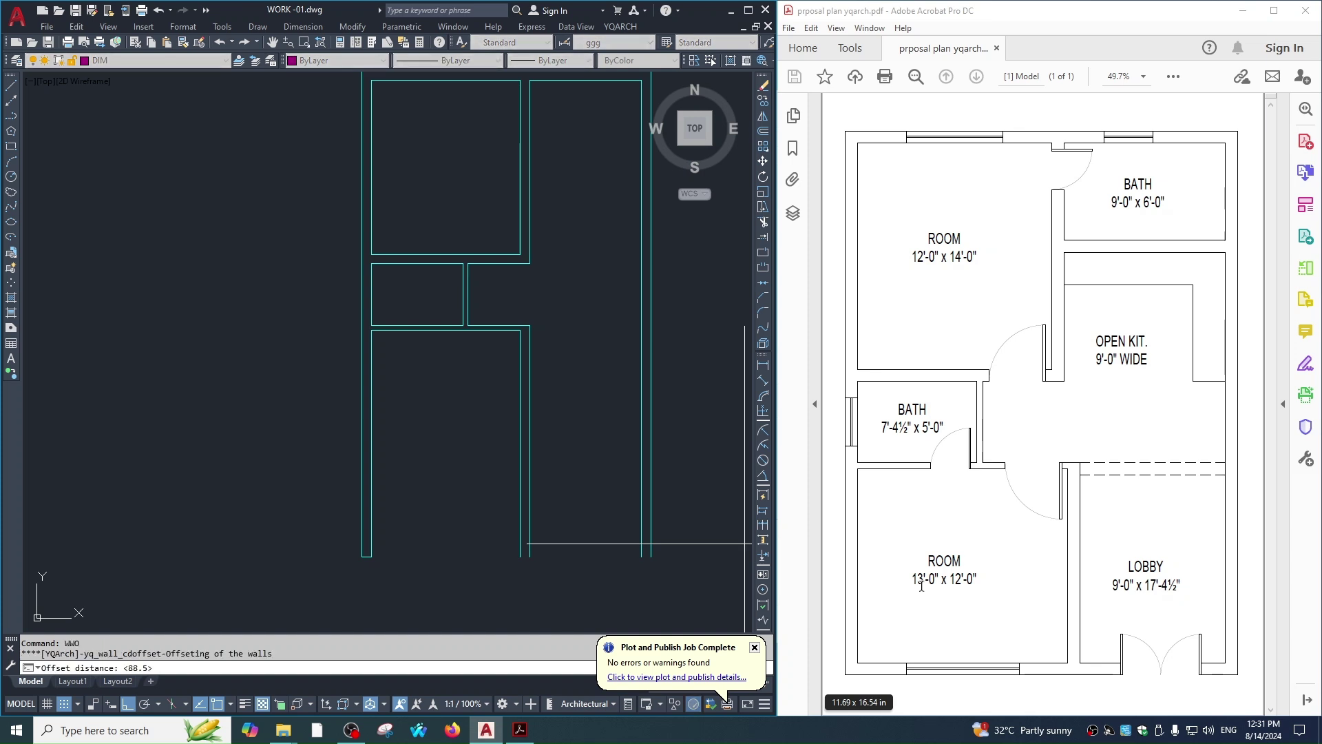
key("Return")
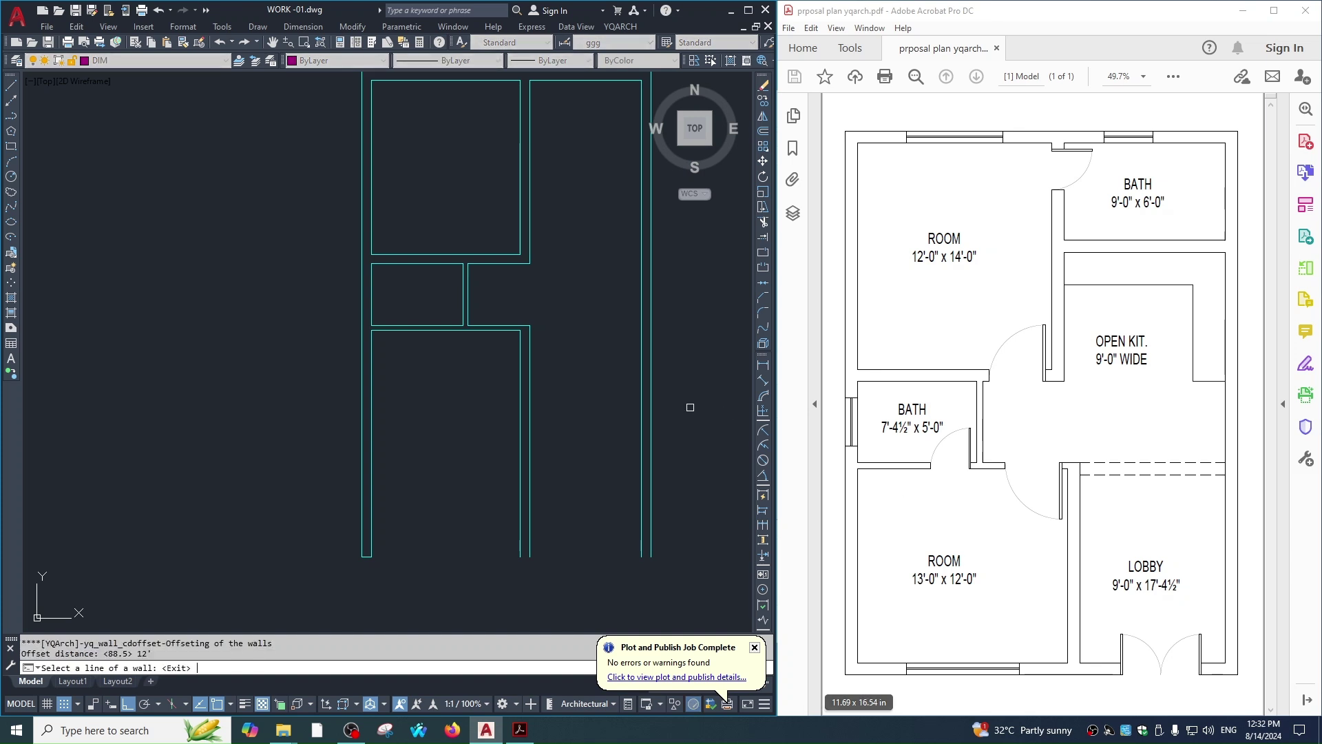
left_click(423, 326)
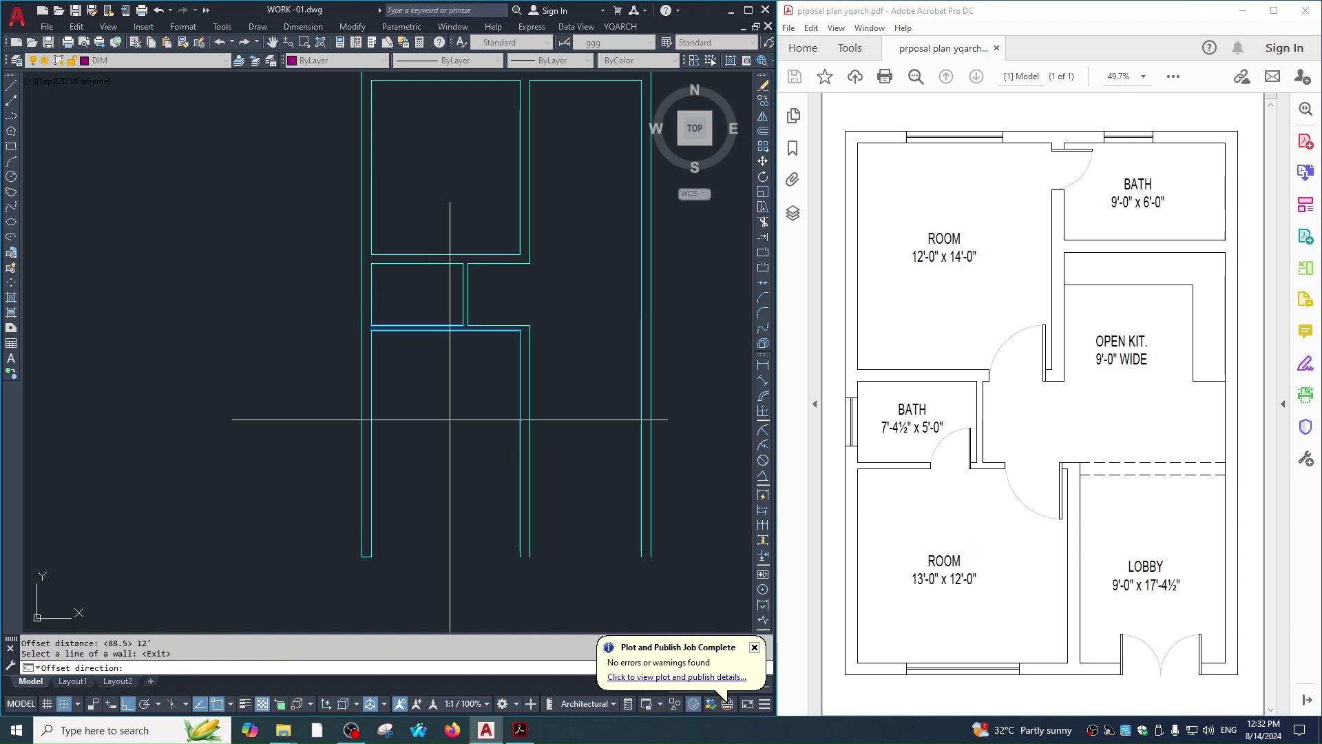
left_click(452, 483)
middle_click_drag(414, 494, 513, 356)
scroll(514, 355, "up", 2)
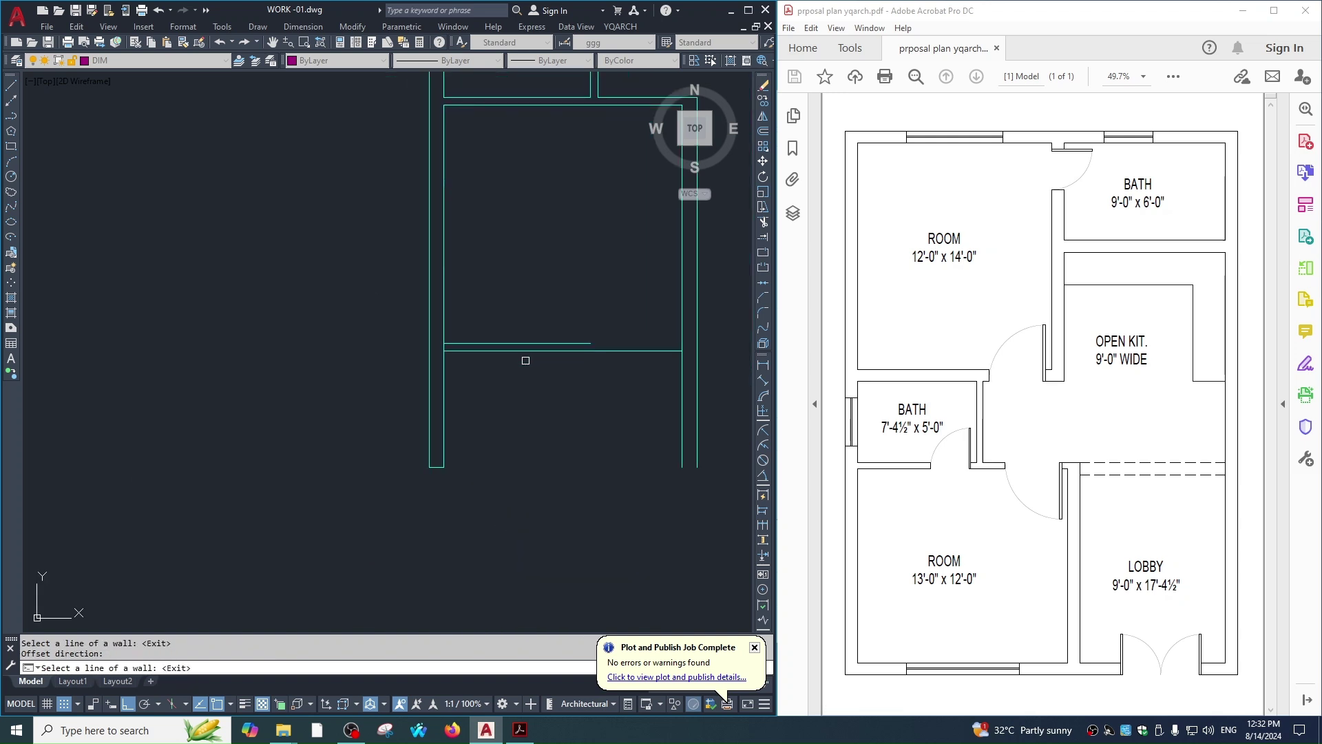
key("Return")
type("wwt")
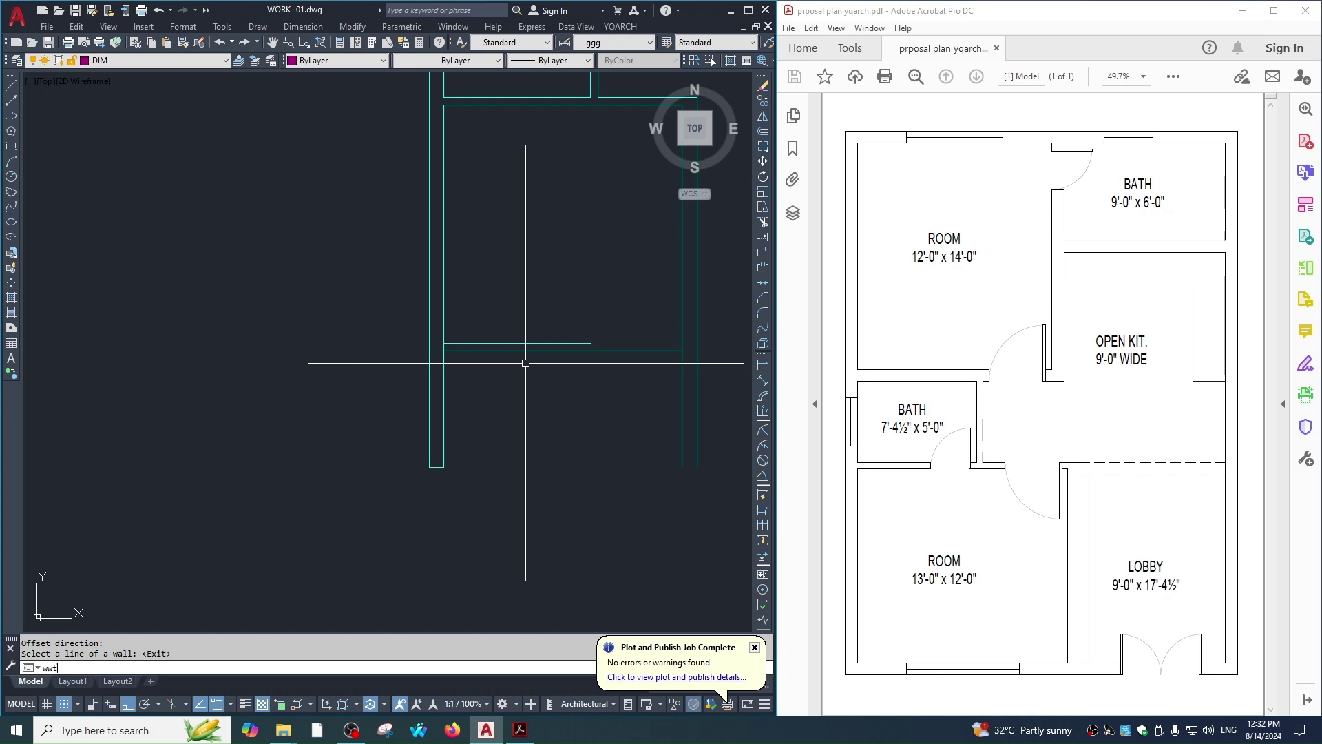
Set the wall thickness to 9 and begin a fillet to join the corner lines.
key("Return")
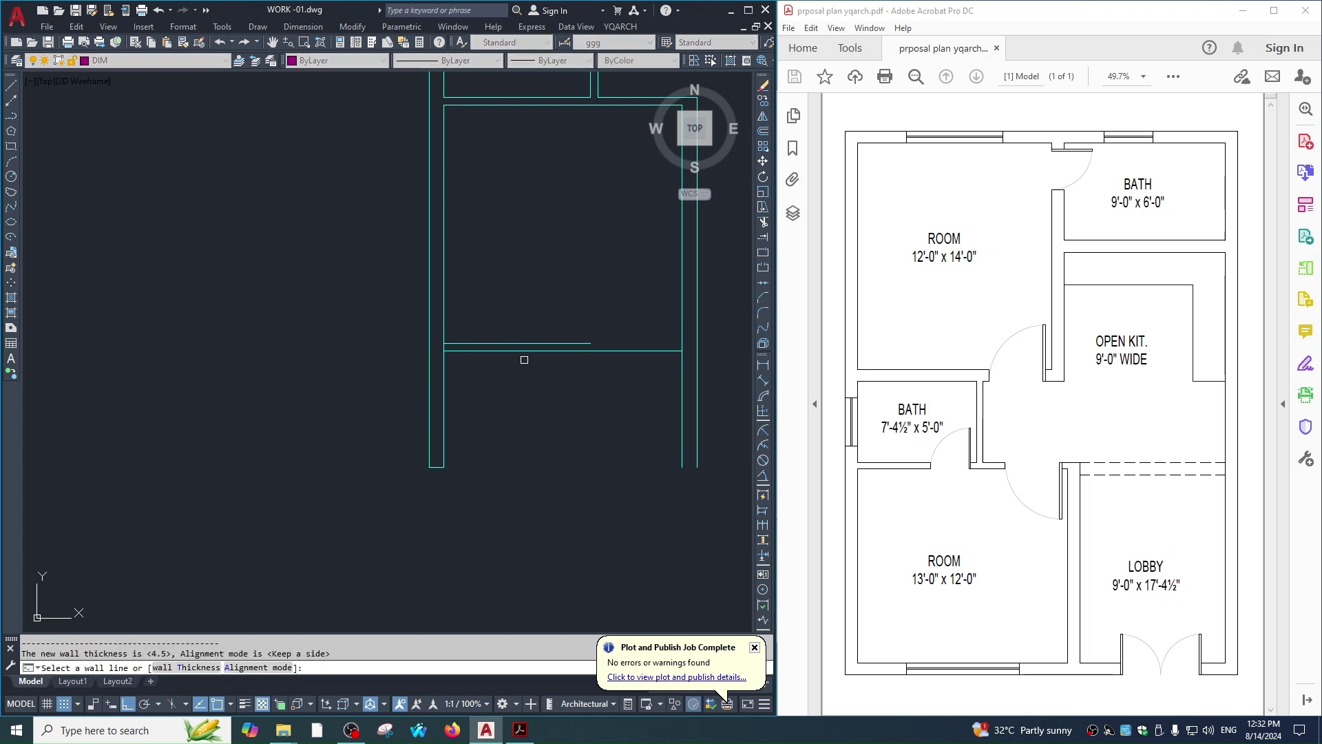
type("t")
key("Return")
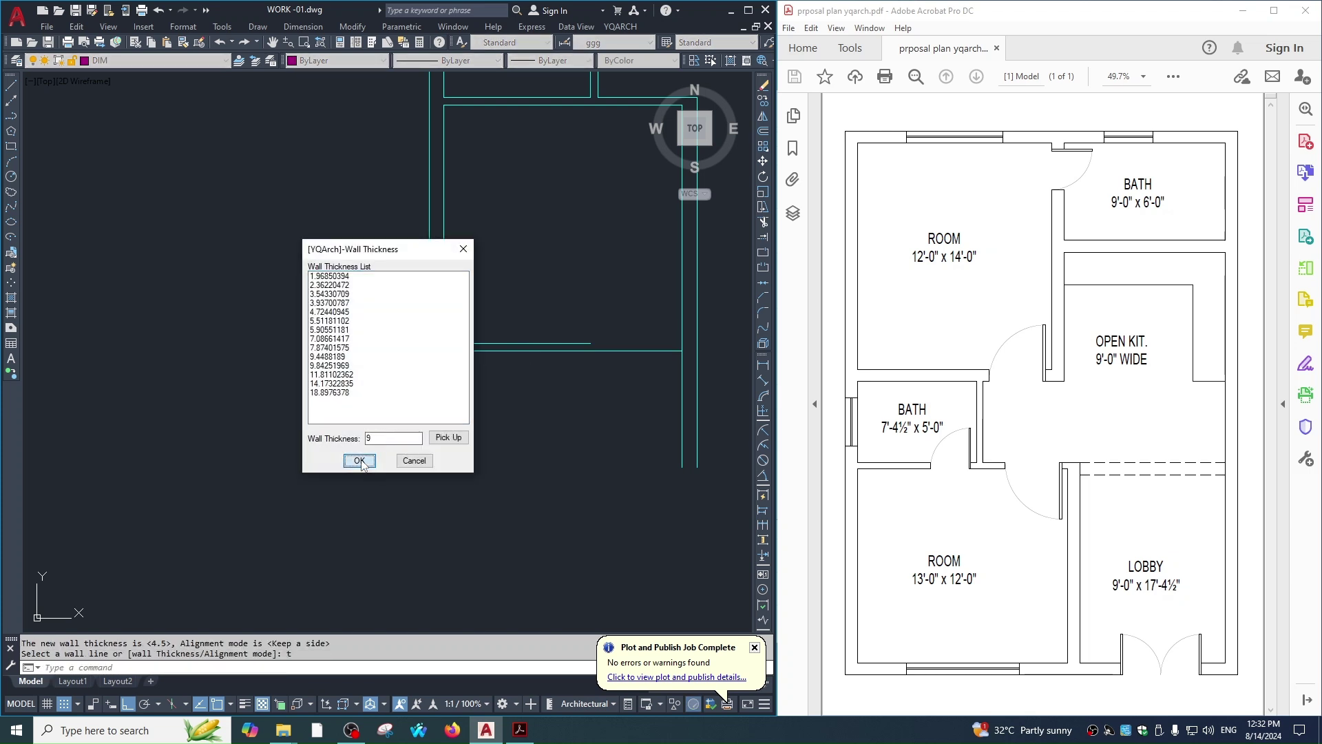
left_click(359, 461)
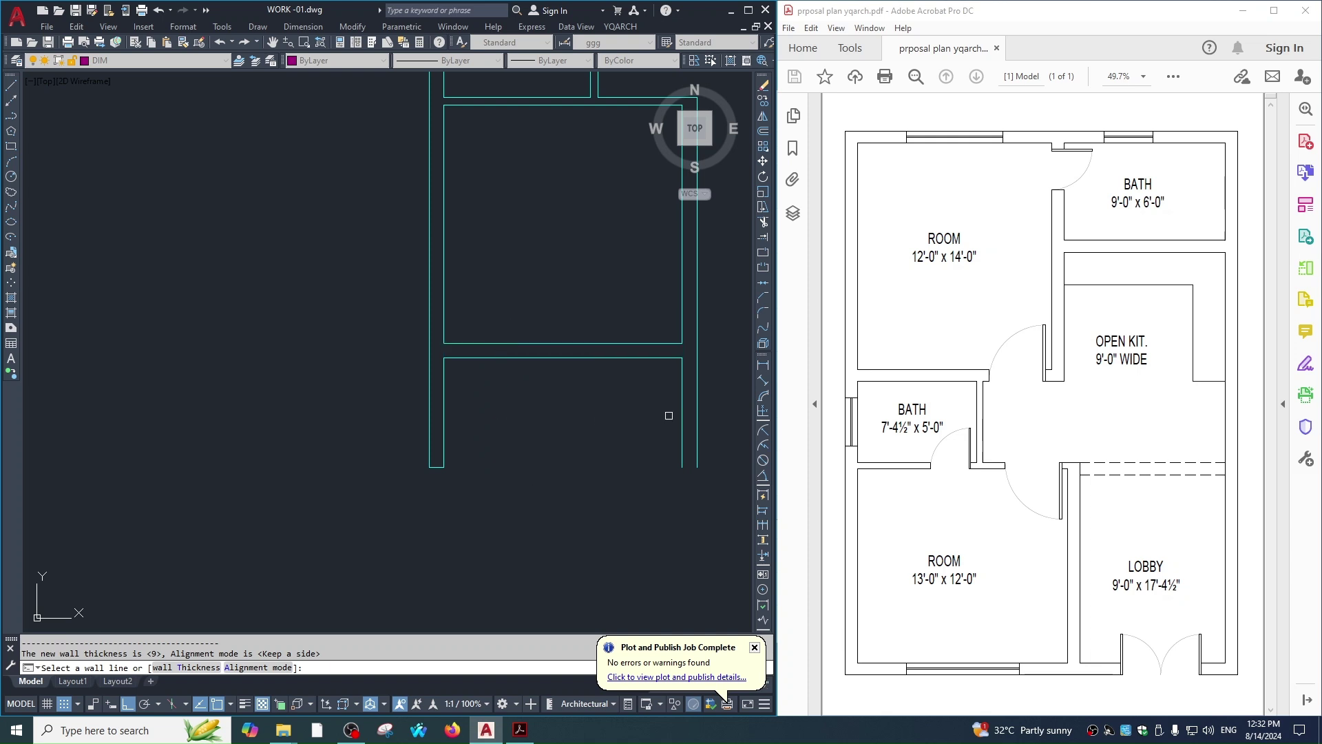
scroll(569, 410, "down", 2)
scroll(507, 422, "down", 1)
type("f")
key("Return")
scroll(508, 422, "up", 2)
Erase the two stray wall lines near the bottom-right corner of the plan.
left_click(467, 393)
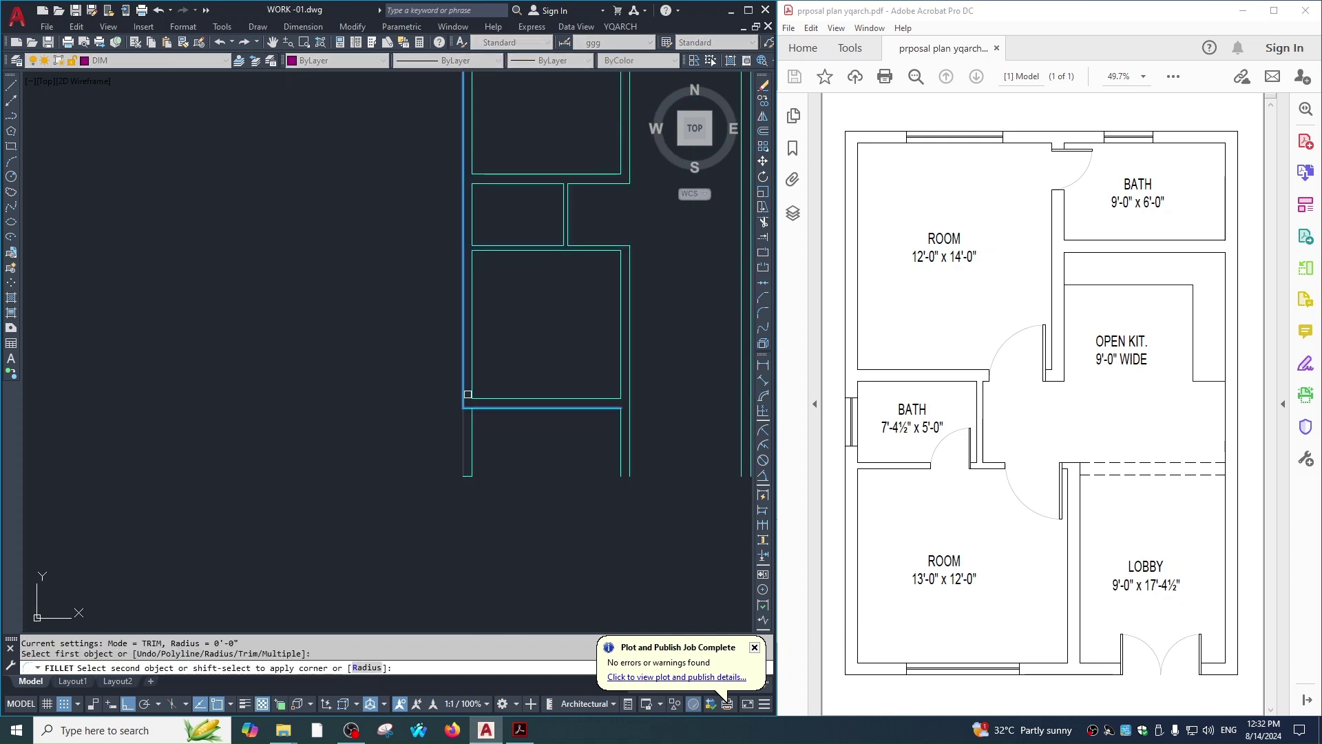
left_click(584, 449)
left_click(424, 547)
type("e")
key("Return")
key("Escape")
scroll(559, 421, "up", 2)
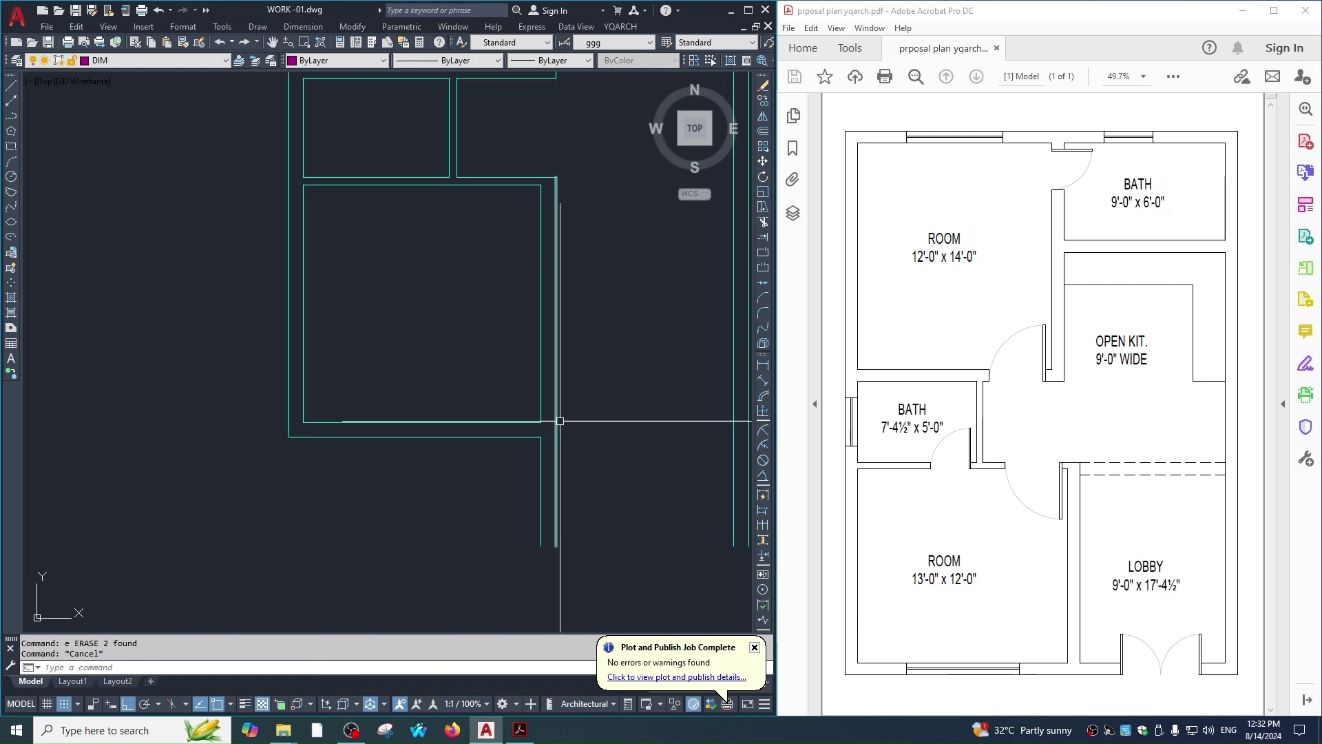
Fillet the right and bottom wall lines so the bottom-right corner closes.
type("f")
key("Return")
left_click(590, 396)
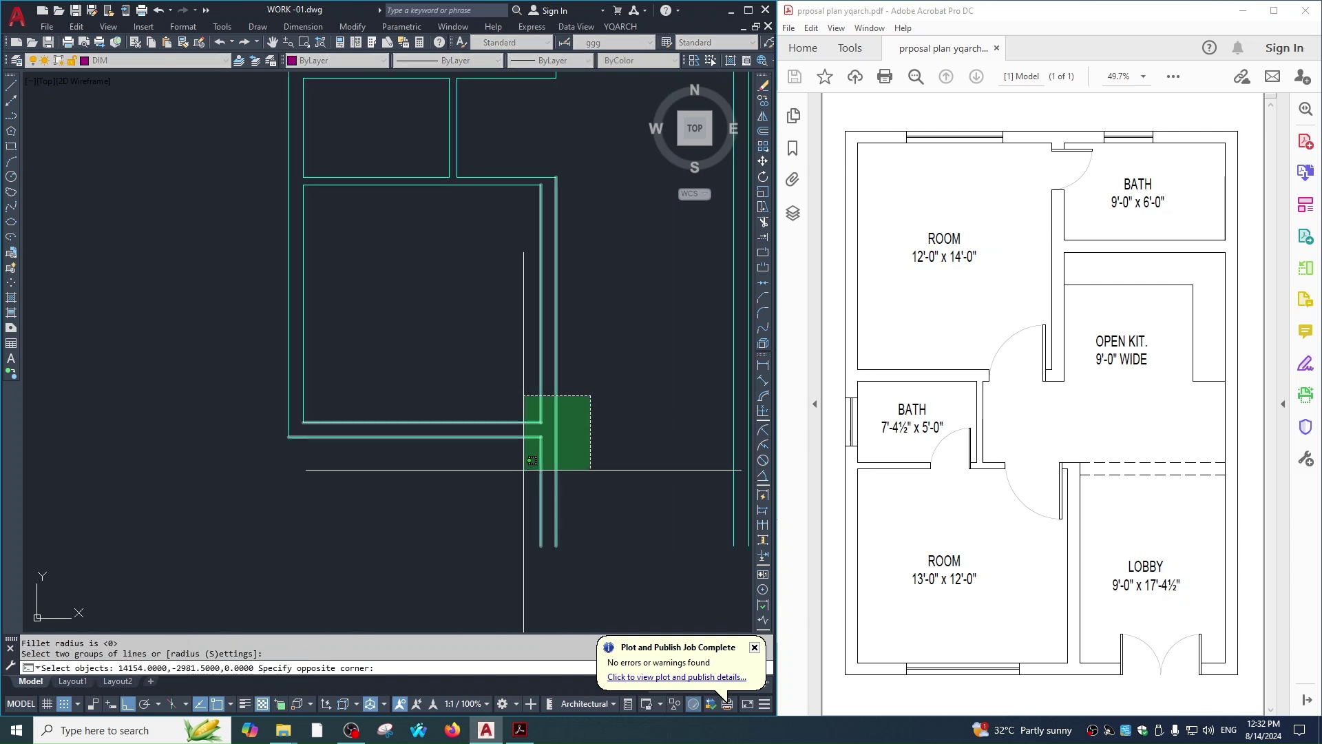
key("Escape")
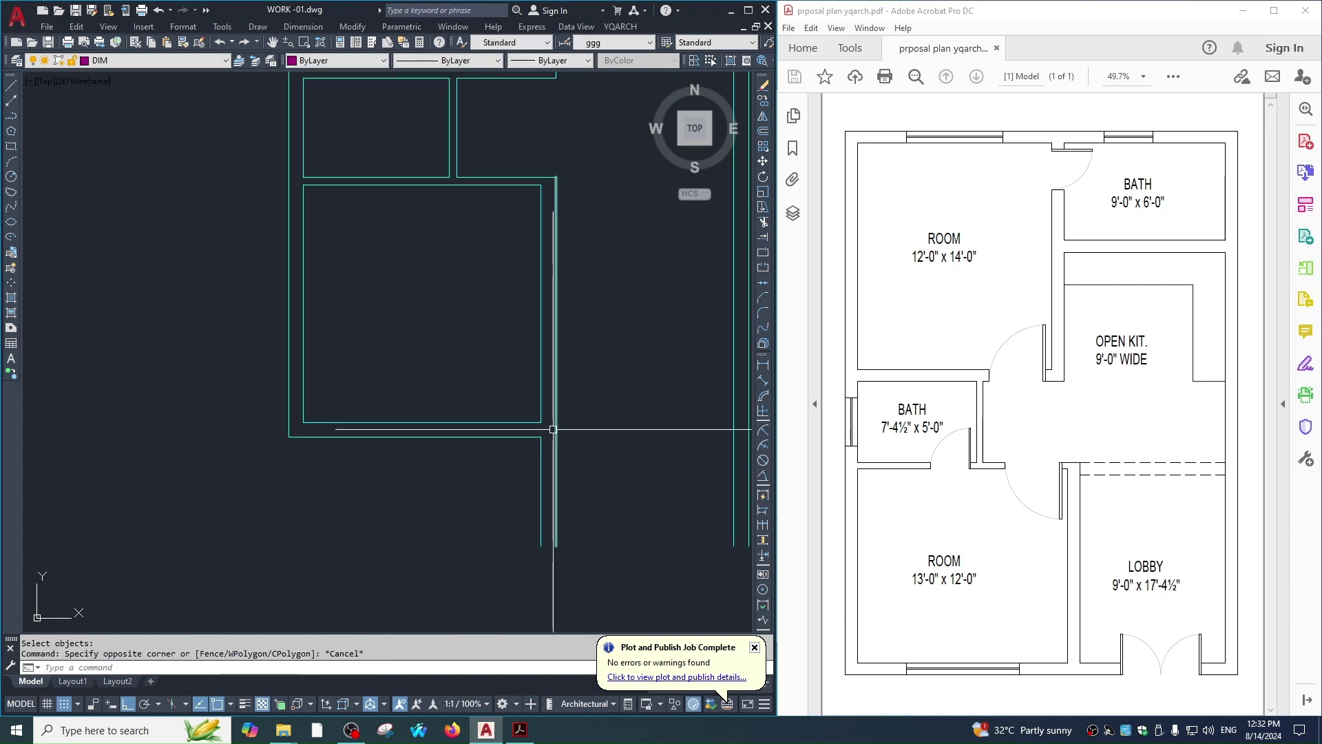
type("ef")
key("Return")
key("Escape")
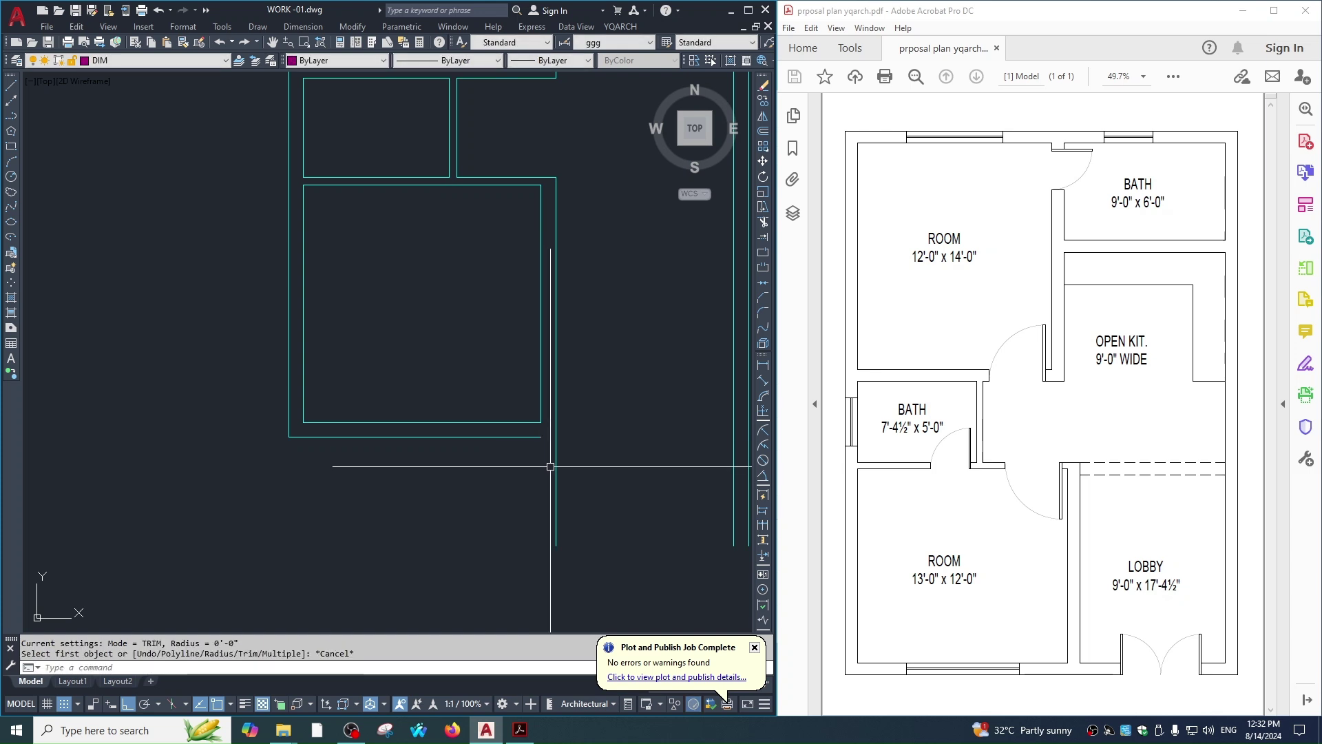
type("f")
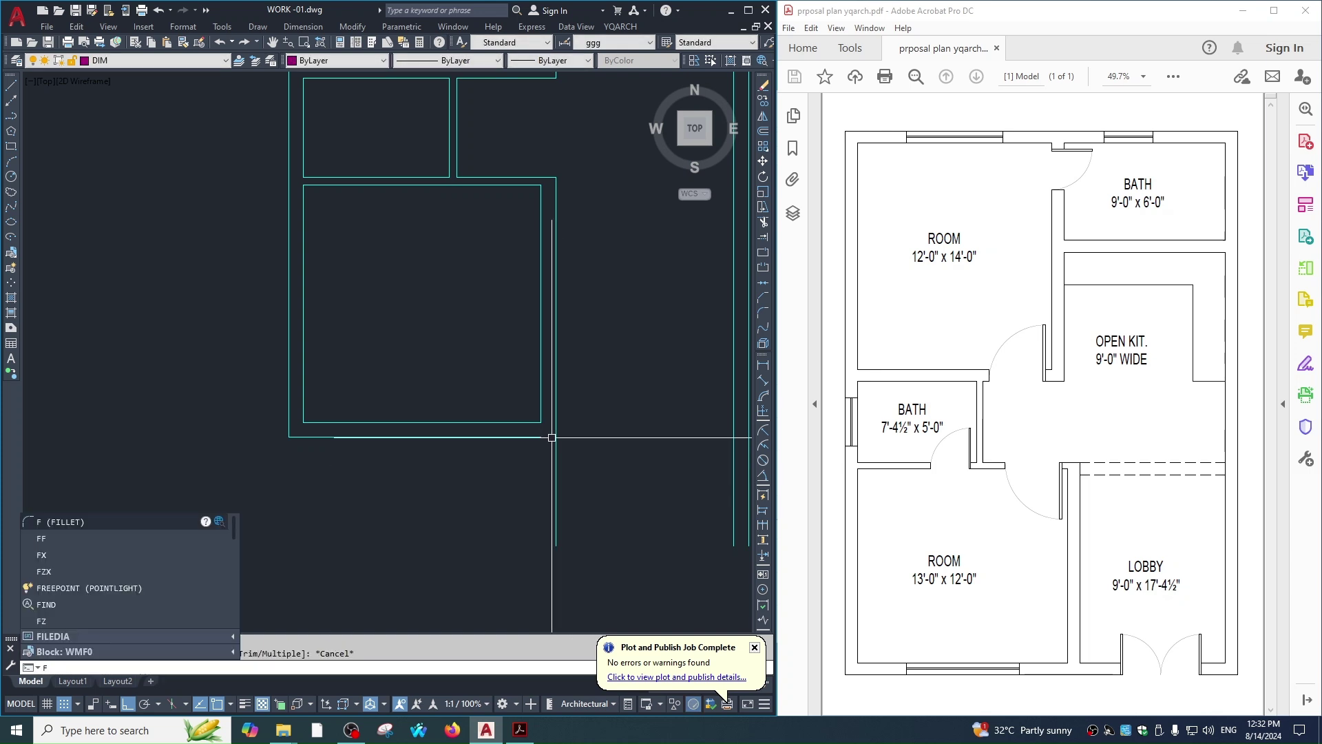
key("Return")
left_click(556, 384)
left_click(531, 437)
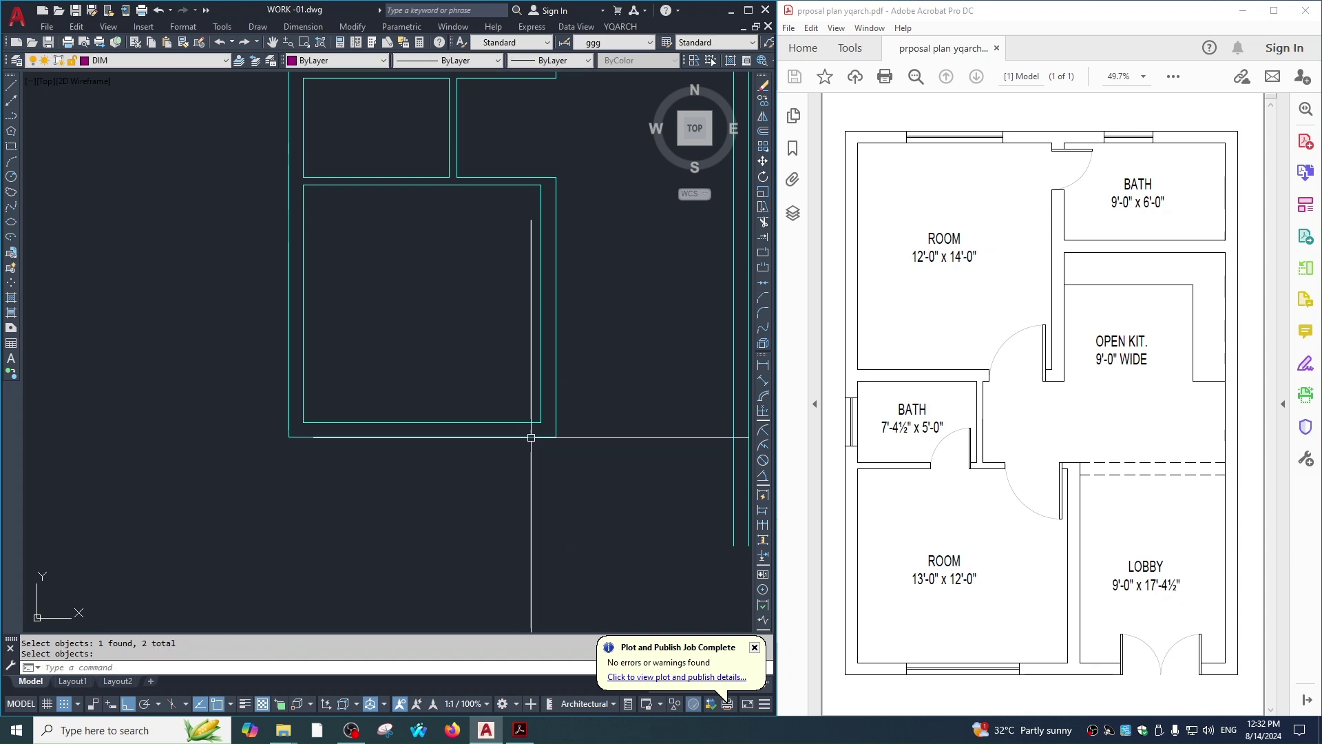
key("Escape")
Try EXTEND and TRIM using the bottom and right walls as cutting edges, then cancel.
scroll(466, 360, "down", 2)
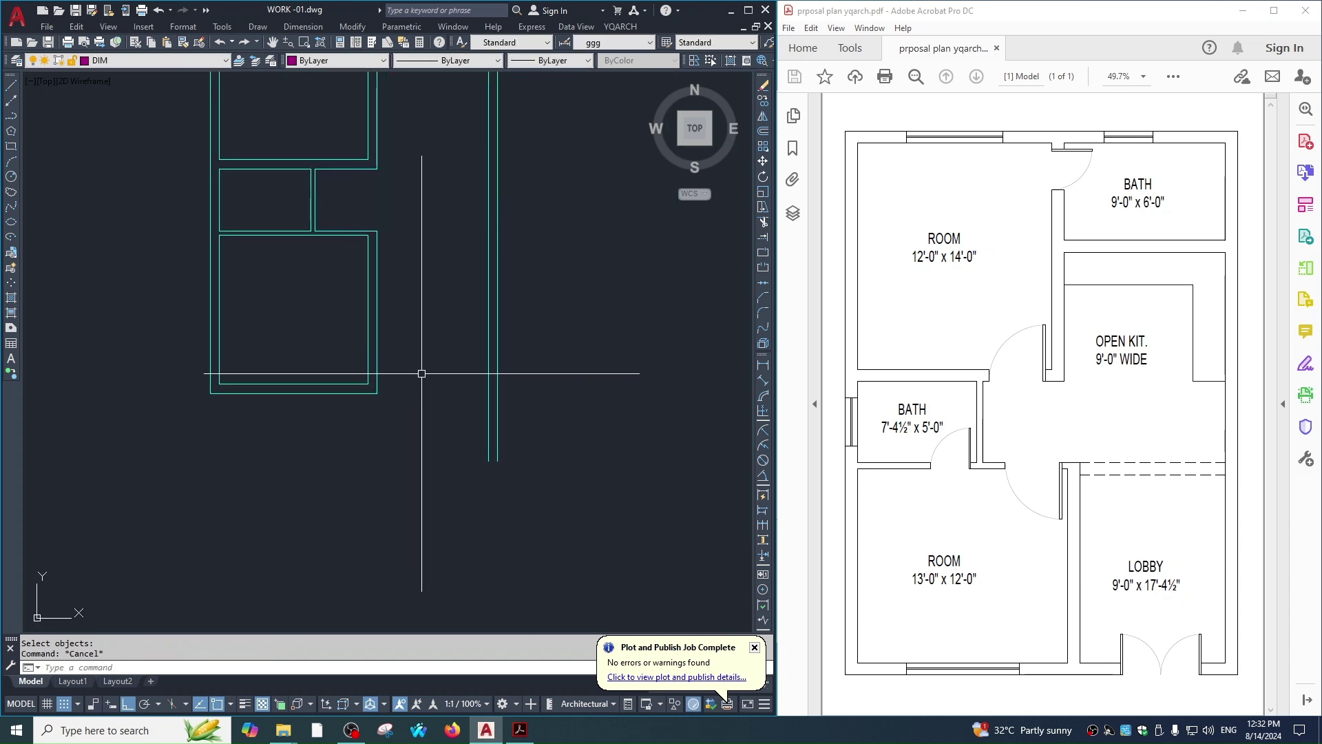
scroll(511, 393, "down", 2)
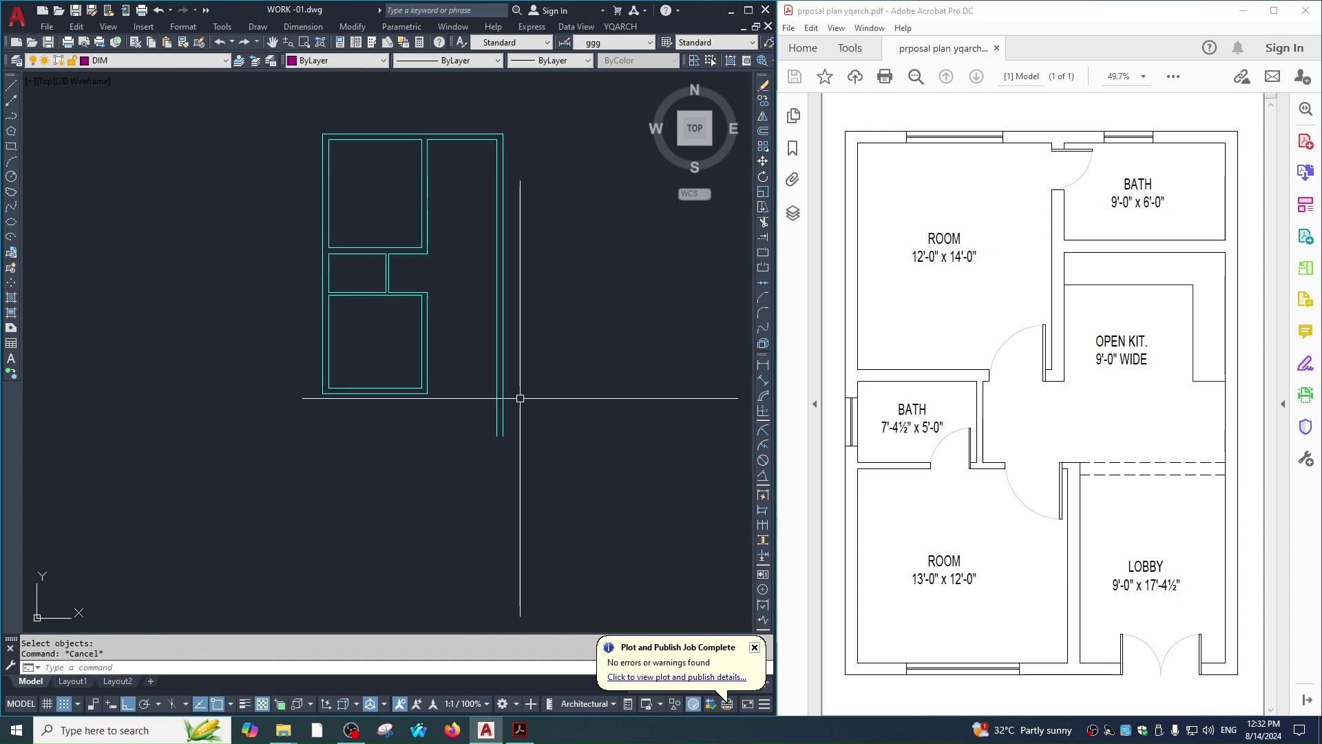
type("ex4")
key("Return")
key("Escape")
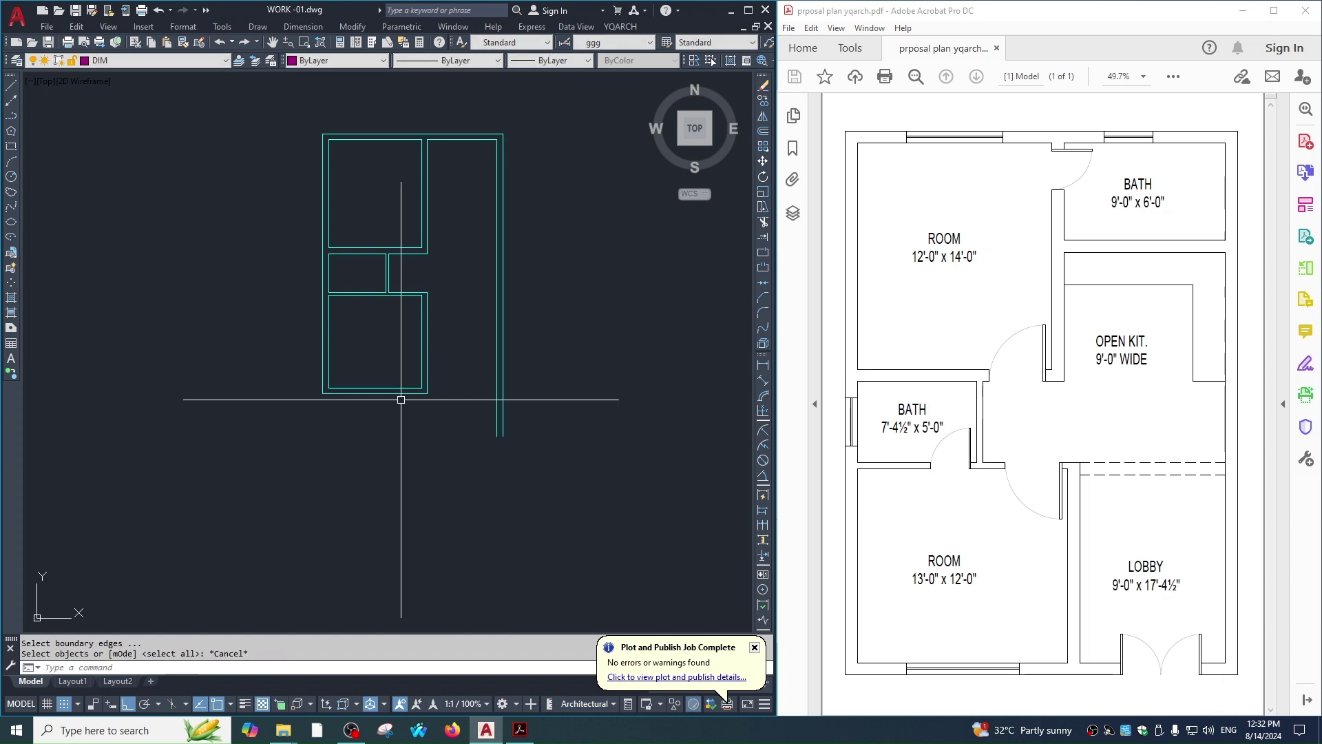
key("Escape")
key("Return")
key("Escape")
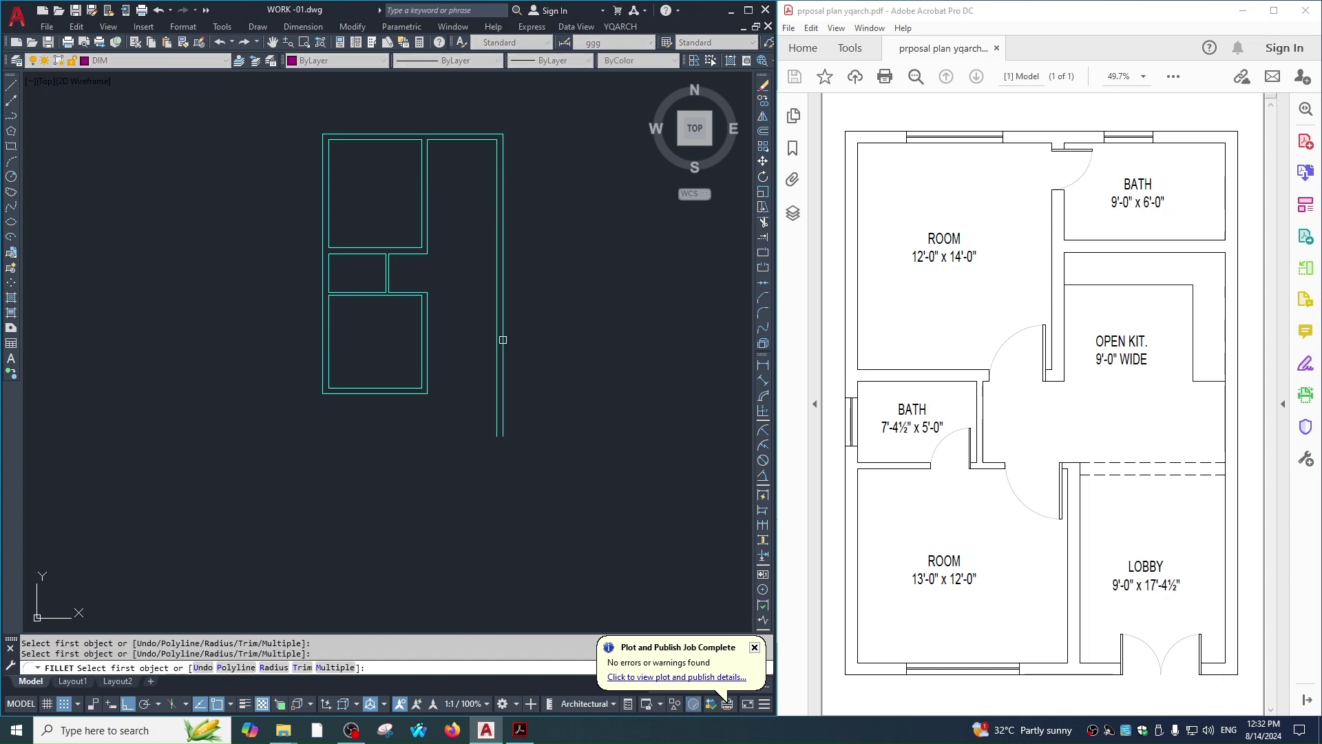
type("Fm")
key("Return")
mouse_move(401, 374)
left_mouse_down()
mouse_move(531, 369)
mouse_move(484, 346)
left_mouse_up()
key("Return")
scroll(422, 392, "up", 2)
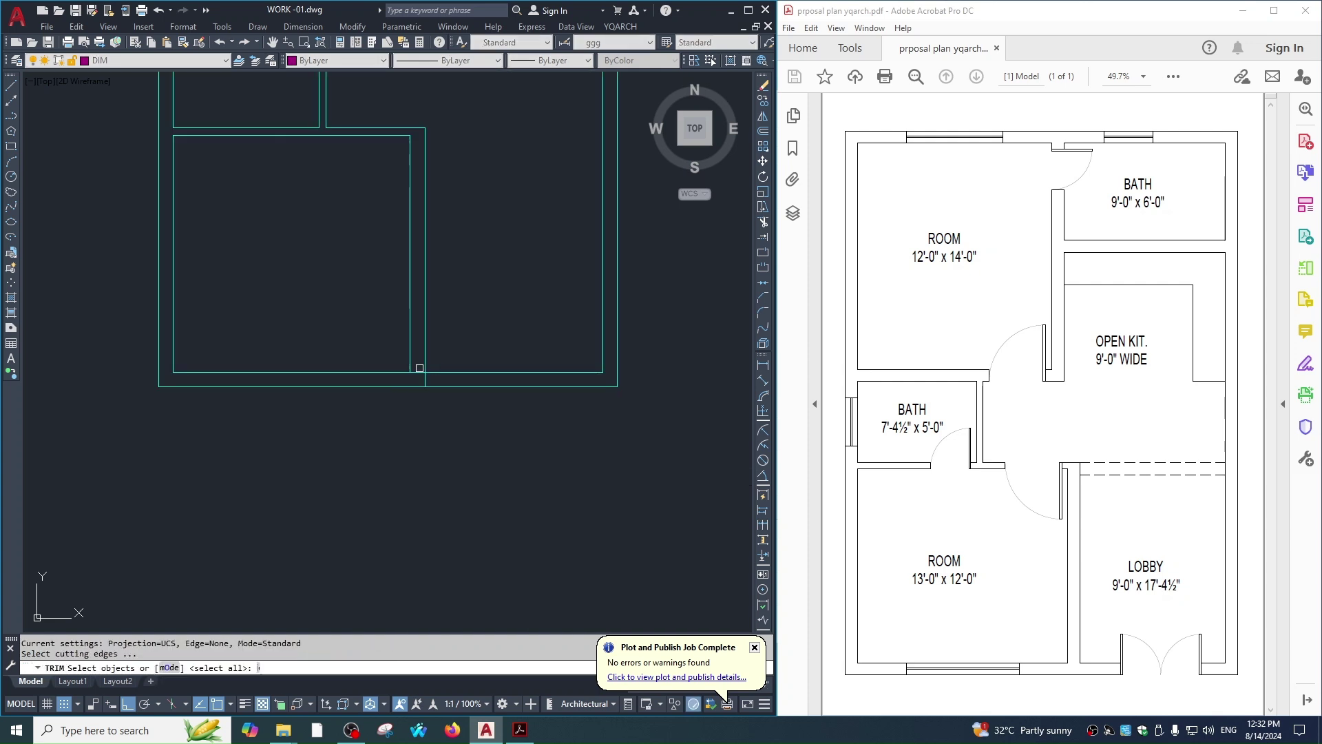
key("Escape")
Zoom and pan out to show the whole plan.
mouse_move(422, 372)
middle_mouse_down()
mouse_move(643, 431)
mouse_move(649, 451)
middle_mouse_up()
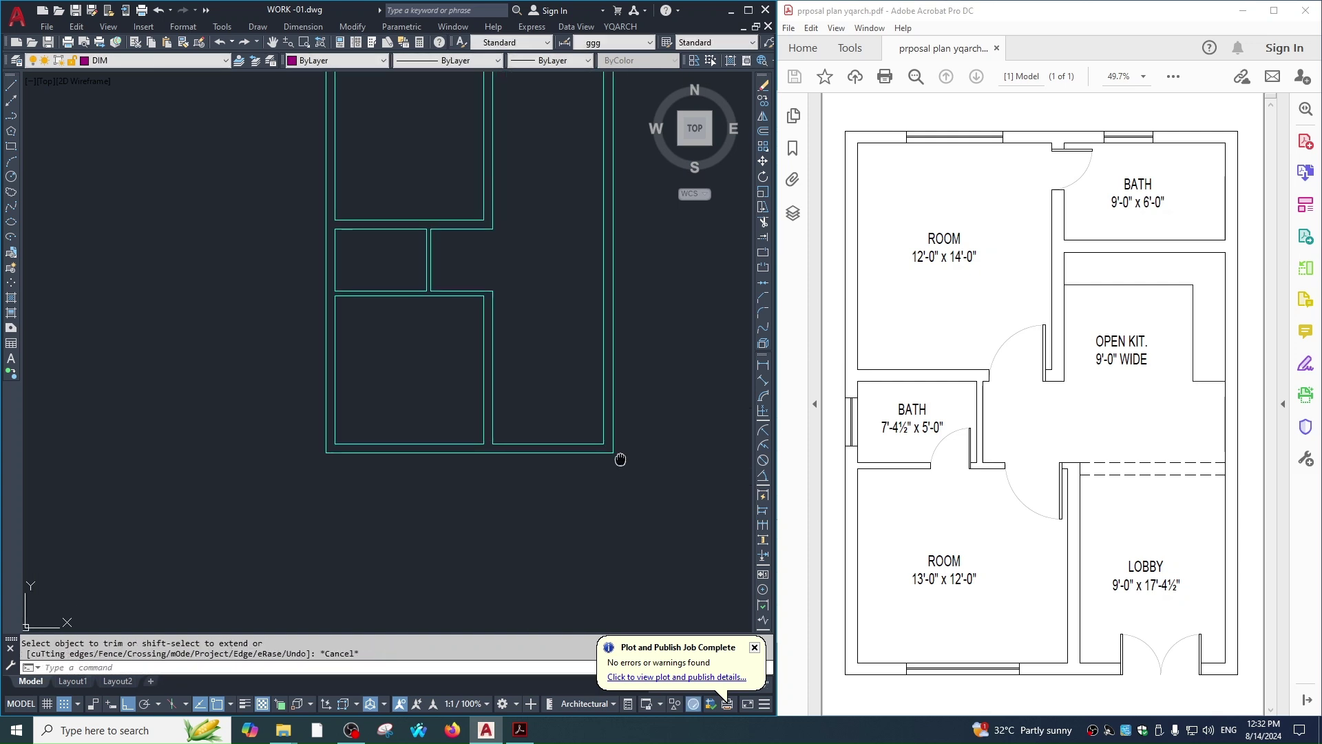
scroll(620, 455, "down", 2)
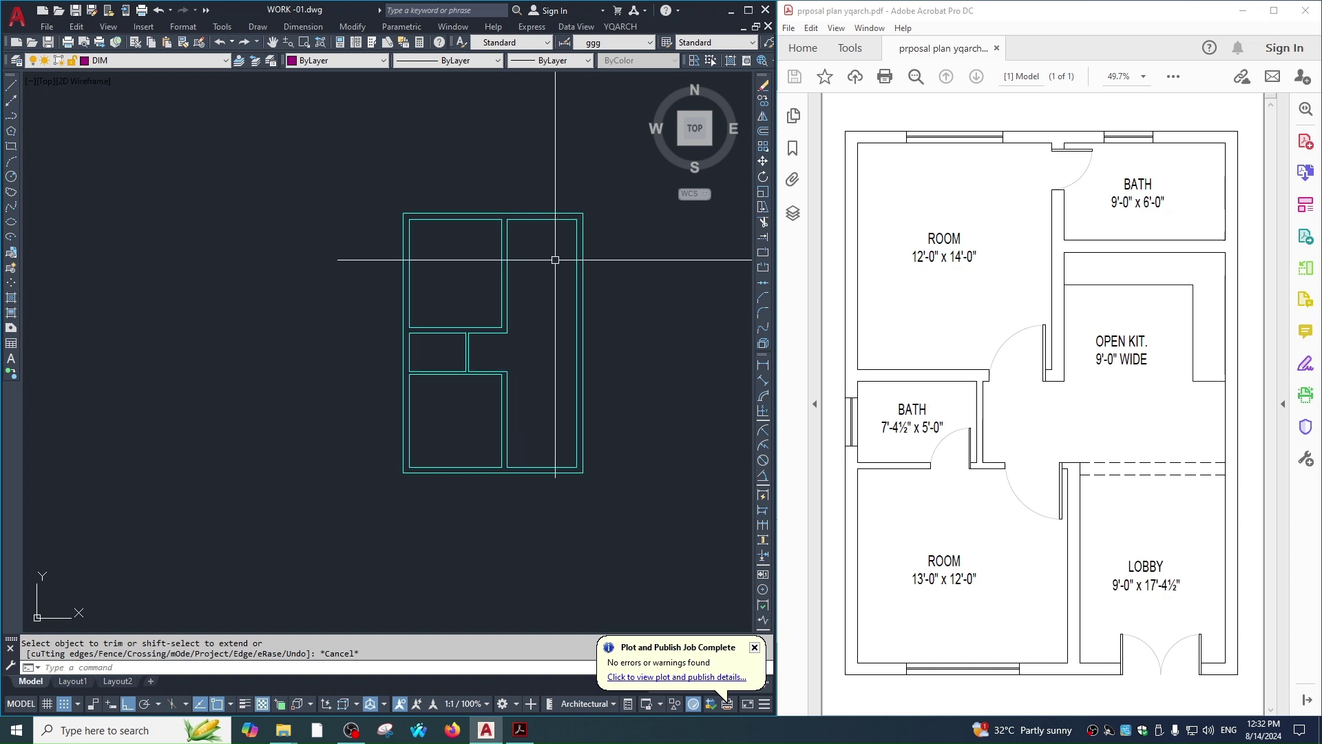
middle_click_drag(551, 257, 538, 300)
key("Escape")
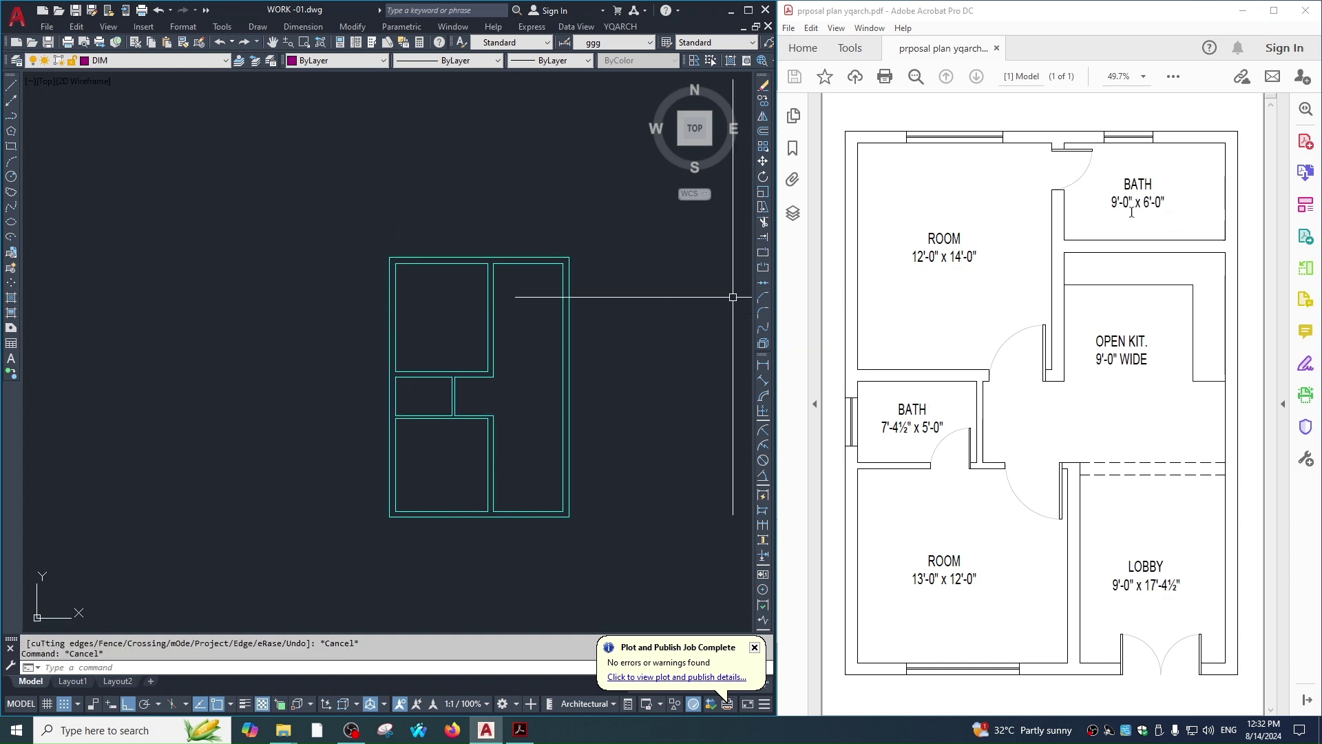
key("Escape")
middle_click_drag(584, 324, 586, 331)
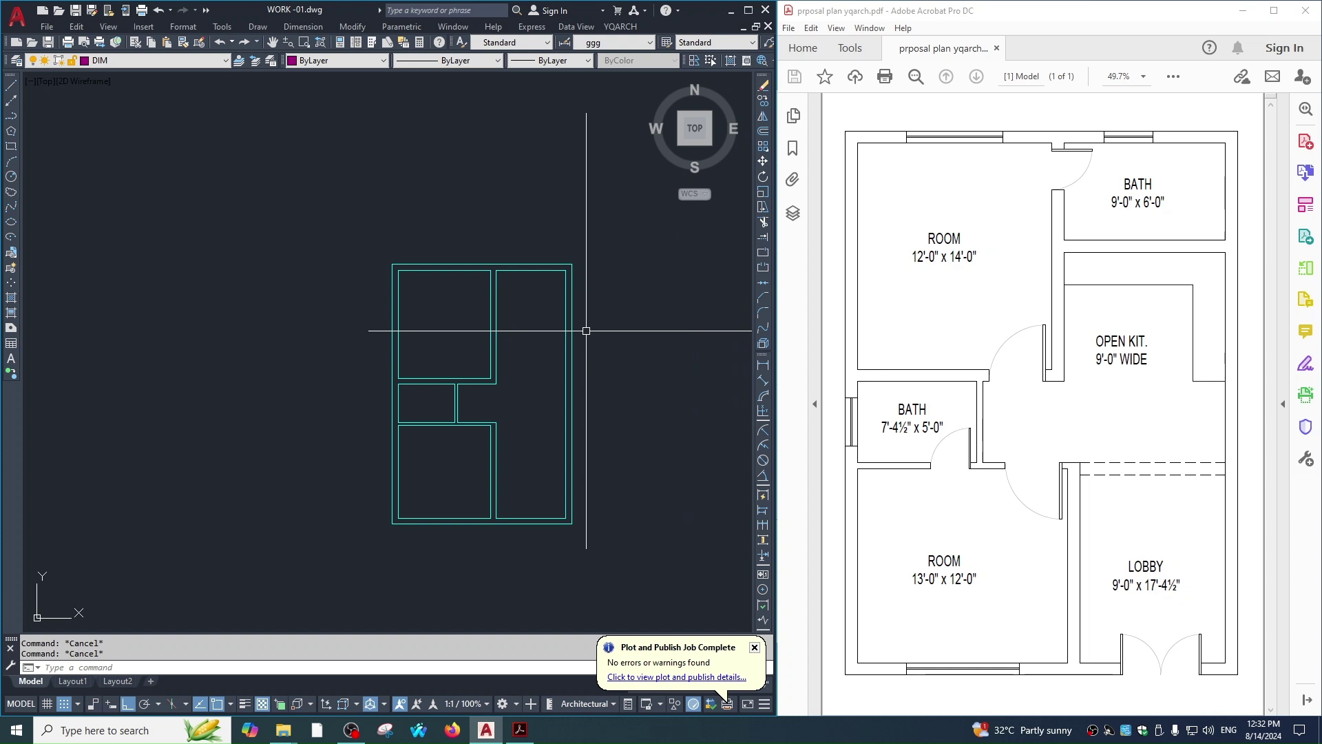
type("ww")
key("Return")
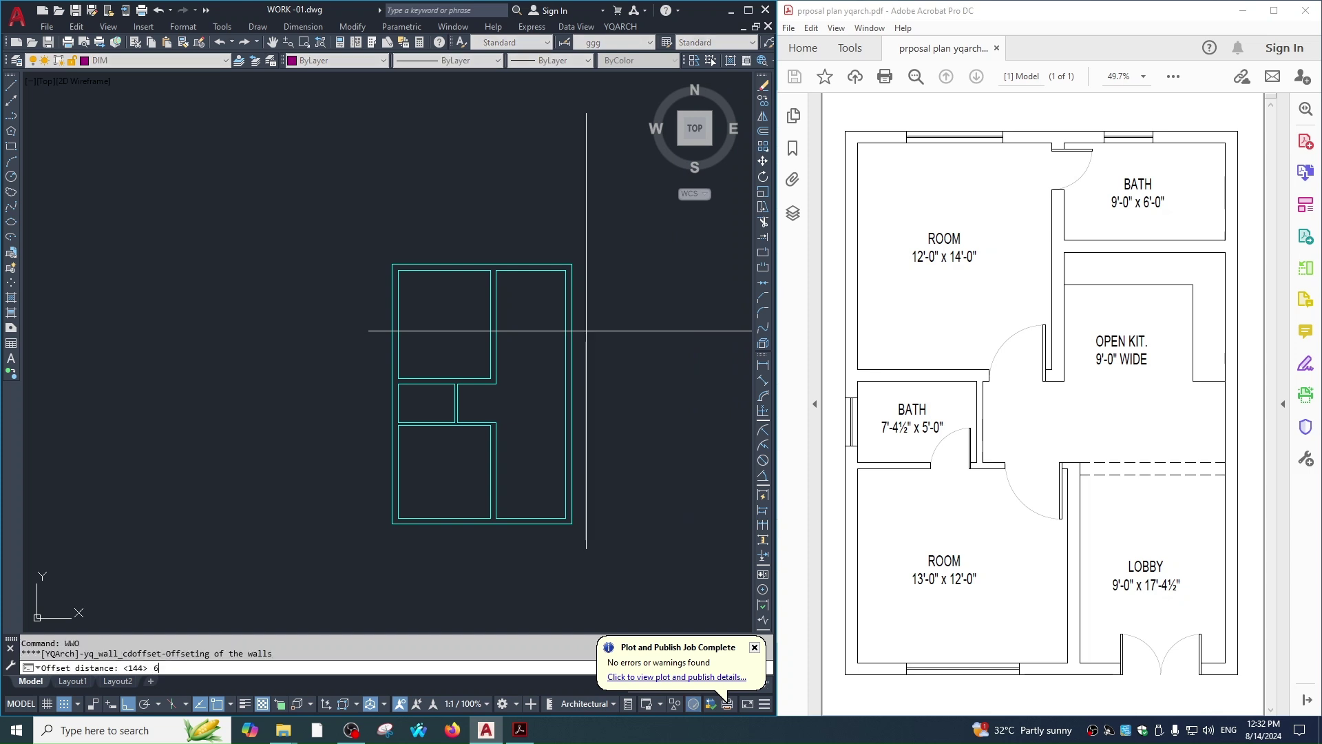
Offset the top wall 6' down into the right-hand room.
type("6'")
key("Return")
left_click(505, 261)
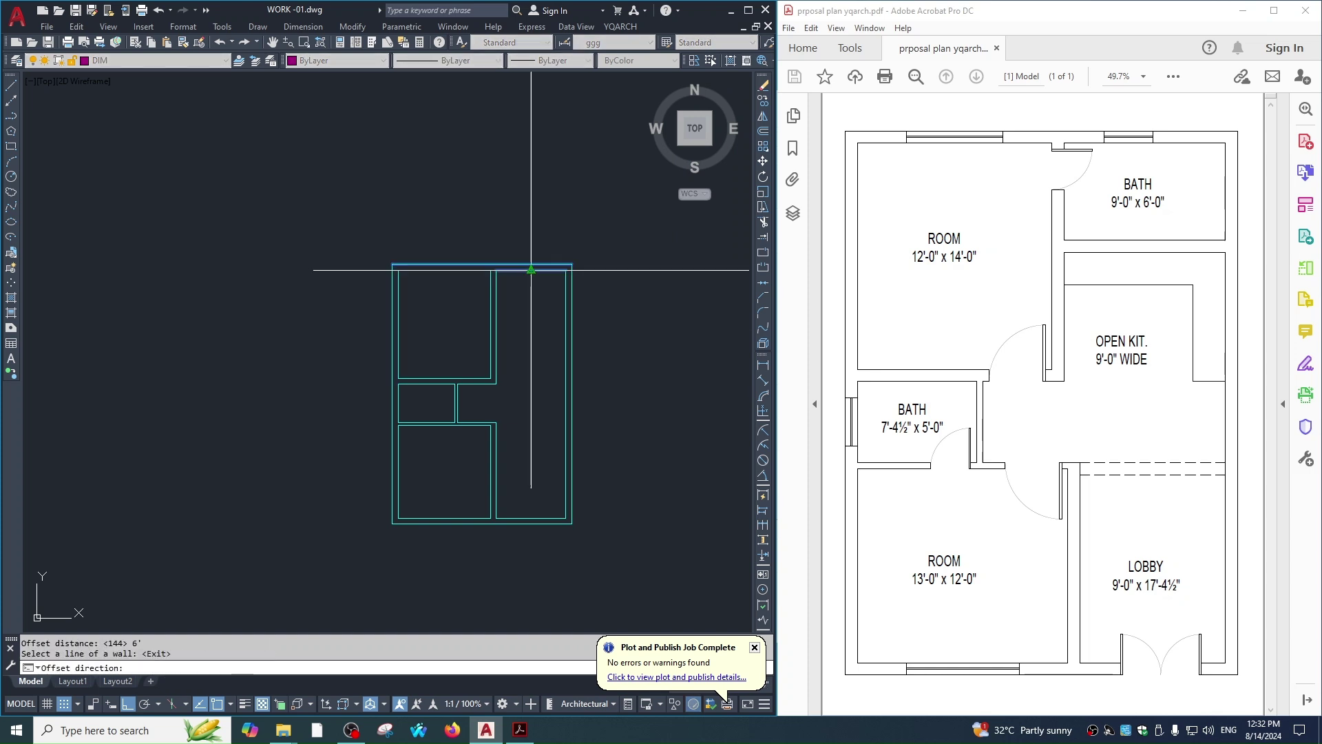
left_click(541, 324)
scroll(628, 376, "down", 5)
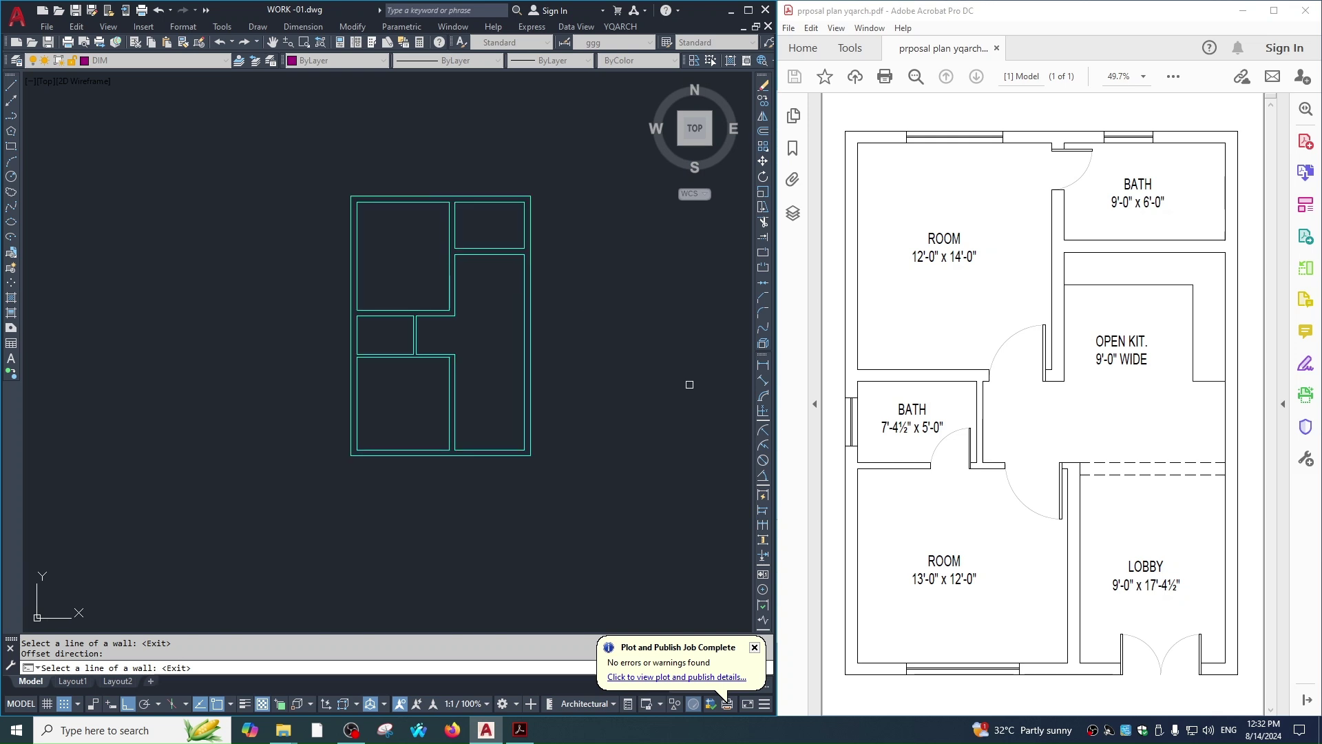
scroll(687, 381, "right", 3)
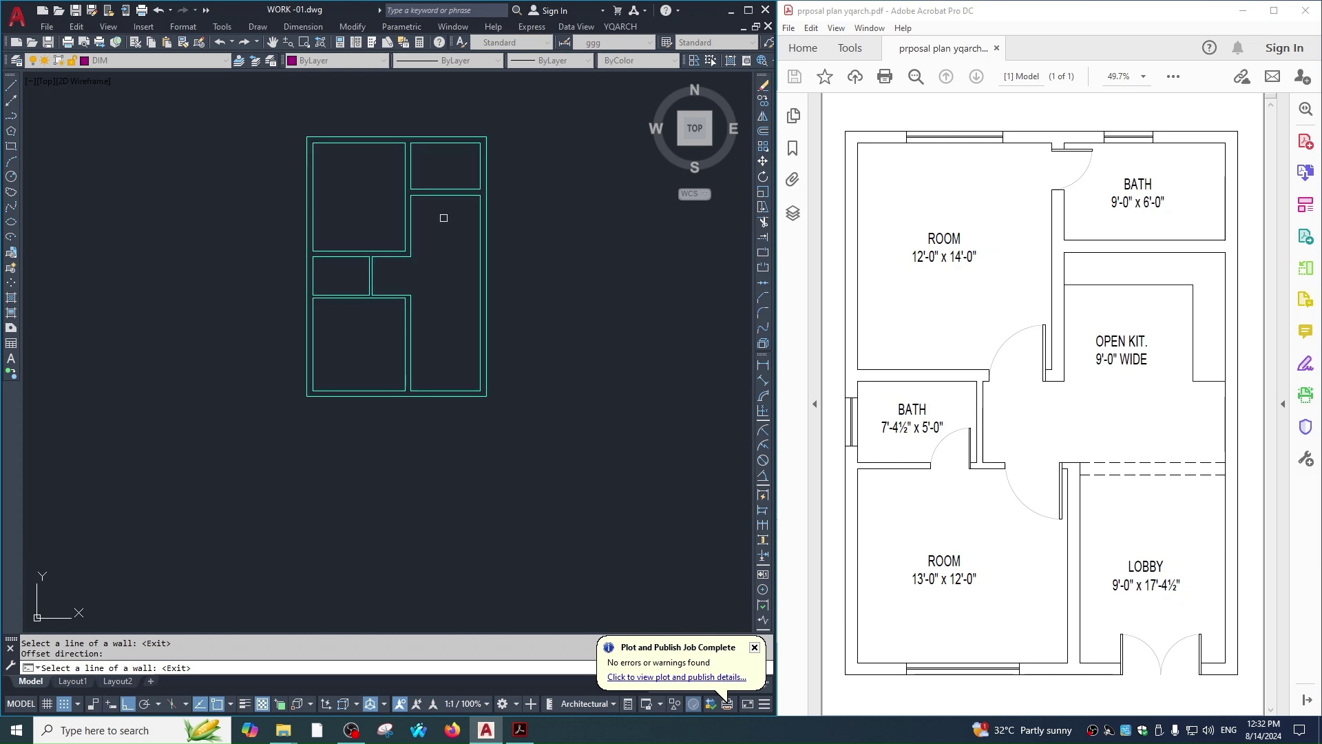
middle_click_drag(498, 275, 570, 316)
Offset a wall line to add a vertical line inside the right room.
type("o")
key("Return")
key("Return")
left_click(525, 236)
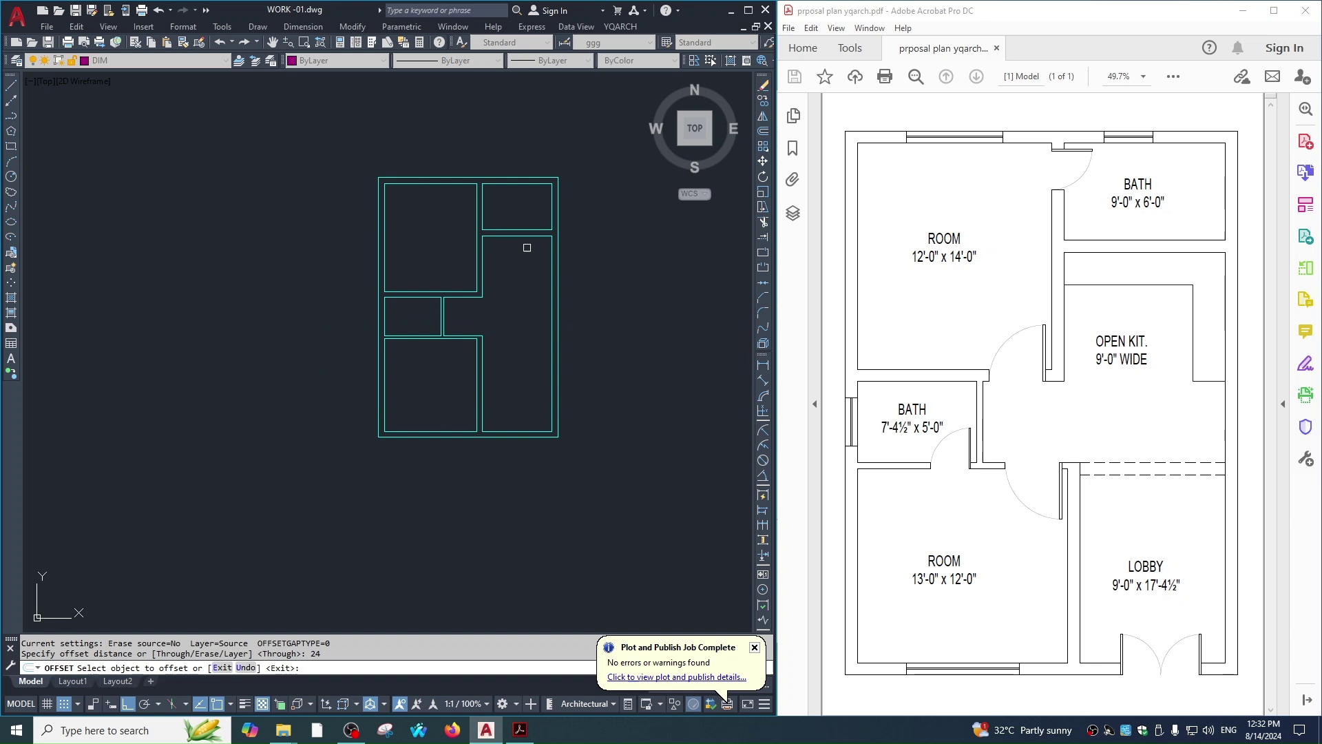
left_click(556, 271)
left_click(539, 272)
key("Escape")
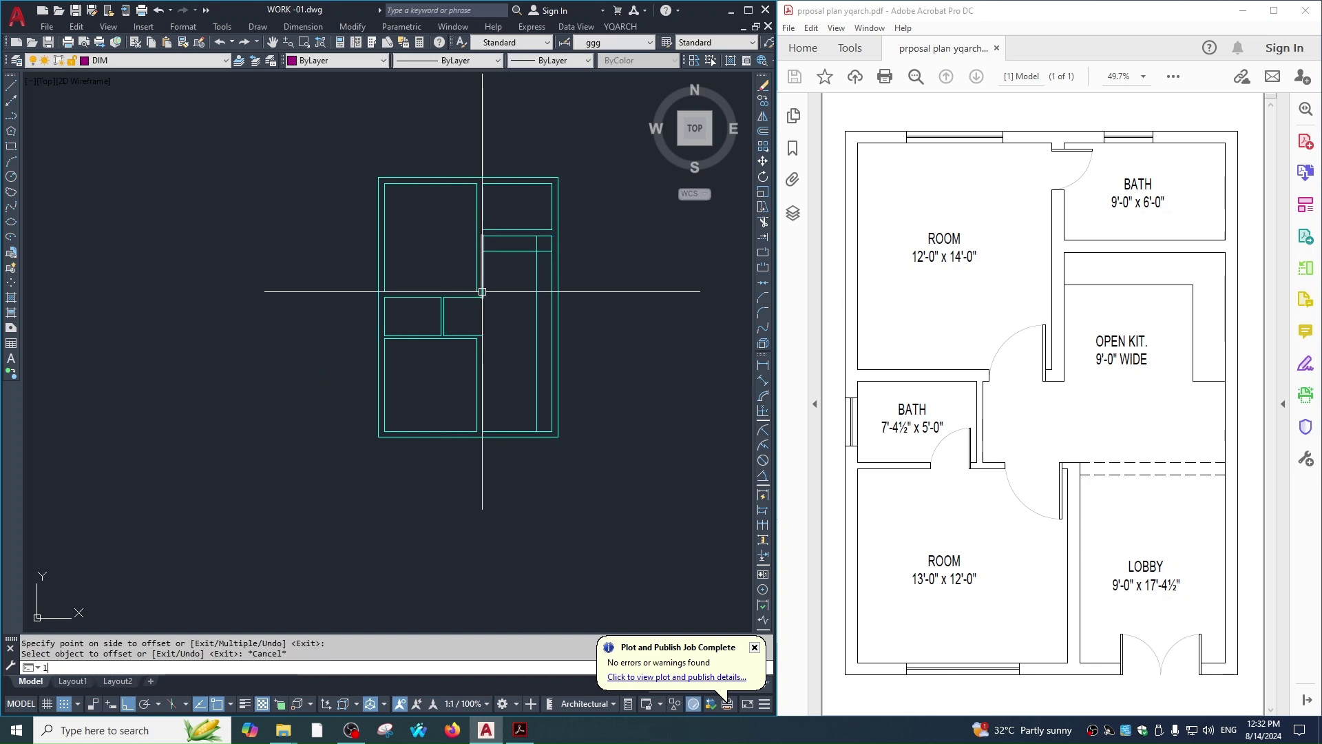
left_click(486, 296)
key("Escape")
Attempt a fillet between the two new wall lines.
type("f")
key("Return")
left_click(533, 296)
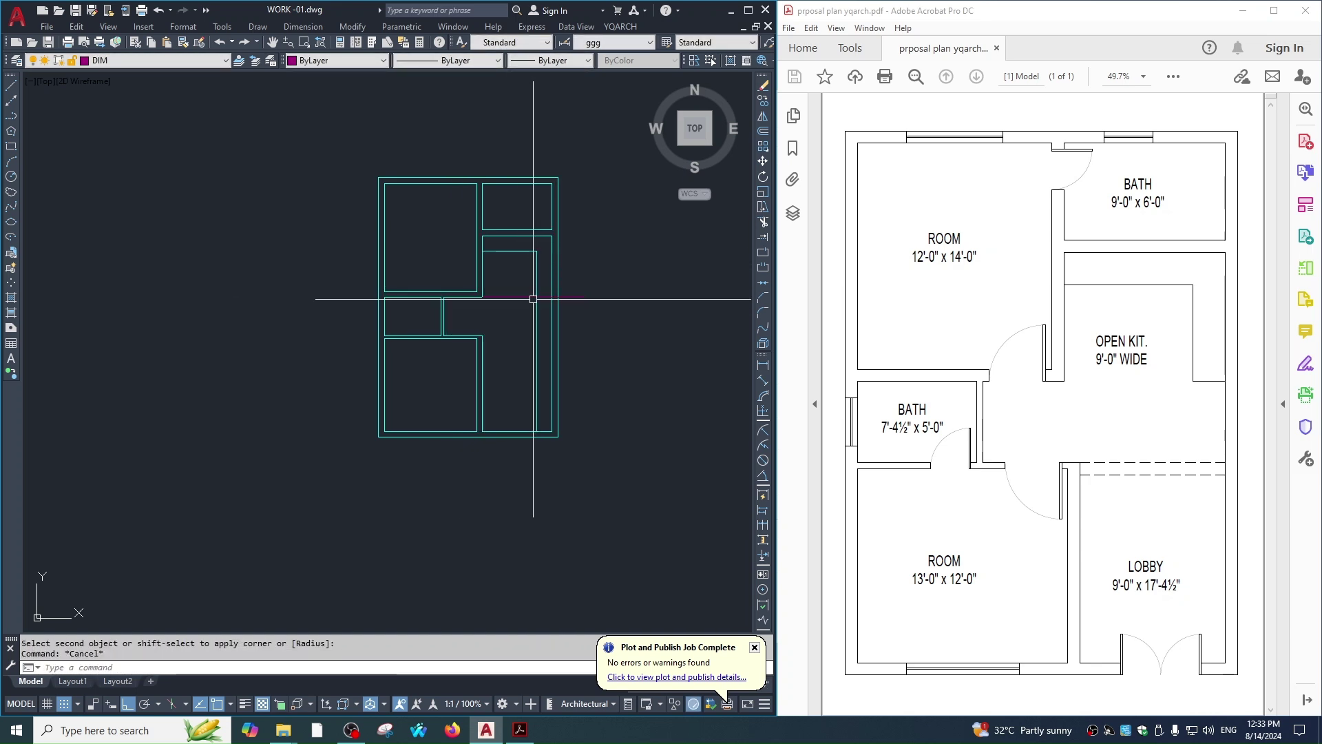
scroll(533, 294, "up", 2)
key("Escape")
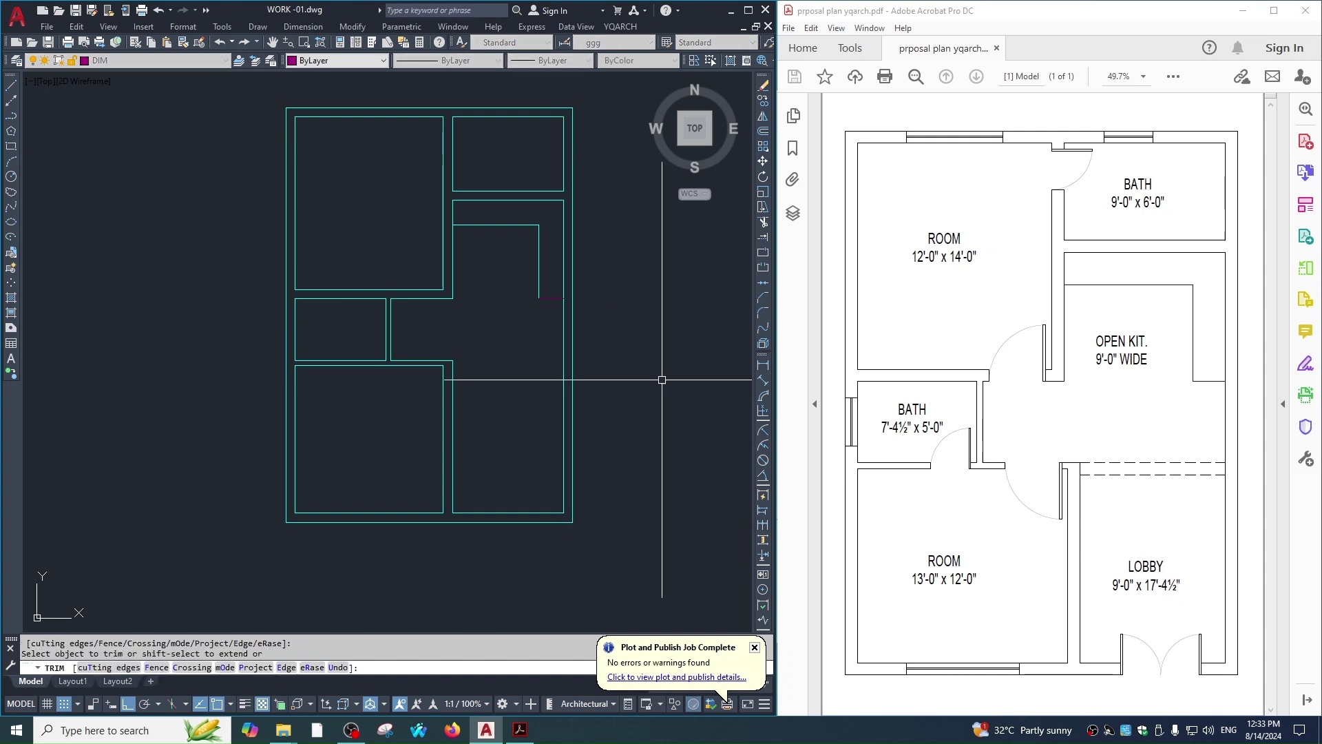
scroll(532, 248, "down", 2)
scroll(590, 267, "up", 2)
Match the new lines' properties to an existing wall line with MATCHPROP.
type("ma")
key("Return")
left_click(590, 267)
scroll(570, 322, "up", 2)
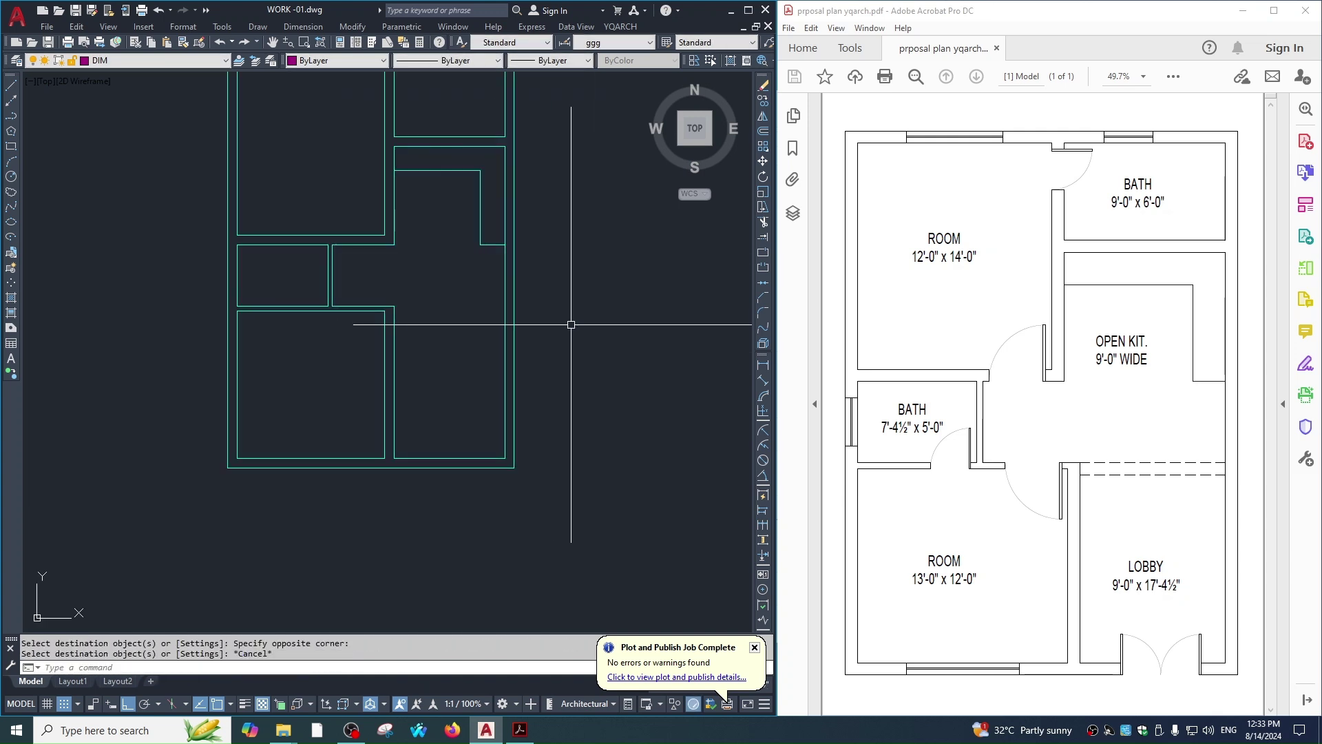
scroll(593, 419, "down", 4)
key("Escape")
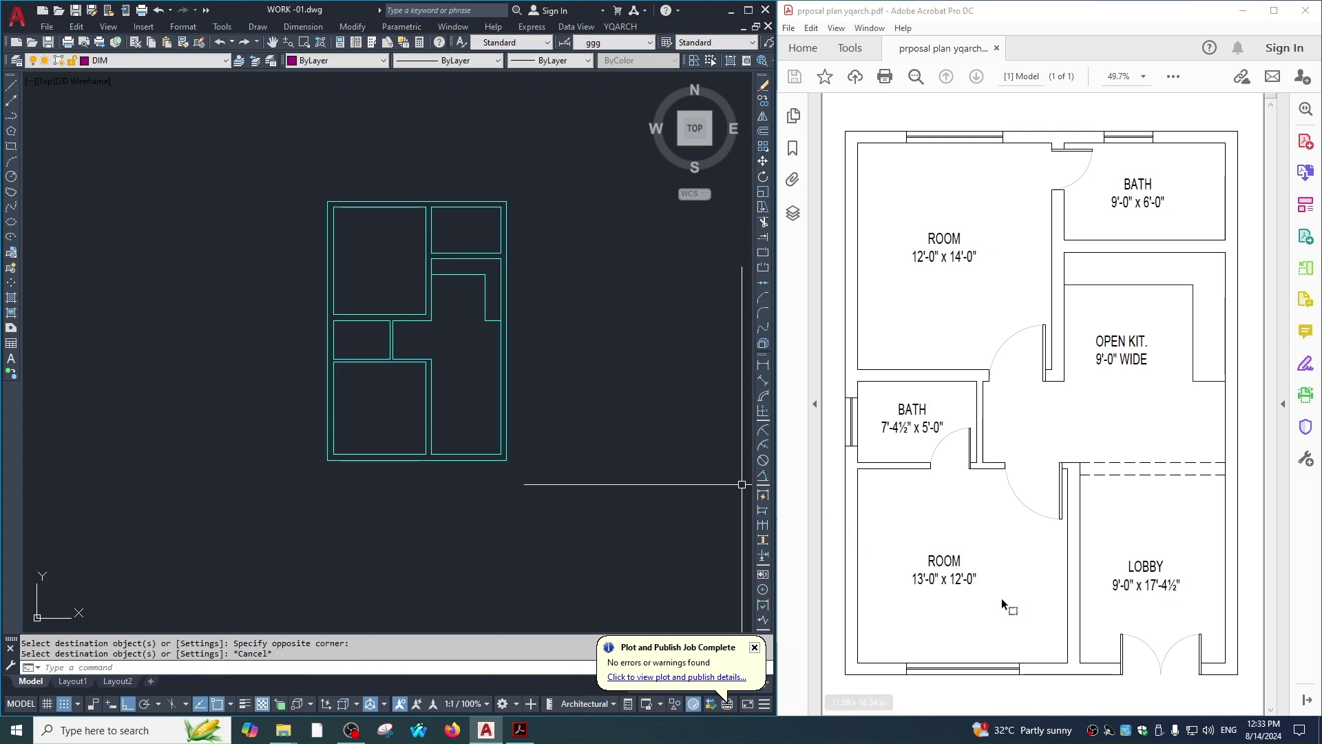
key("Escape")
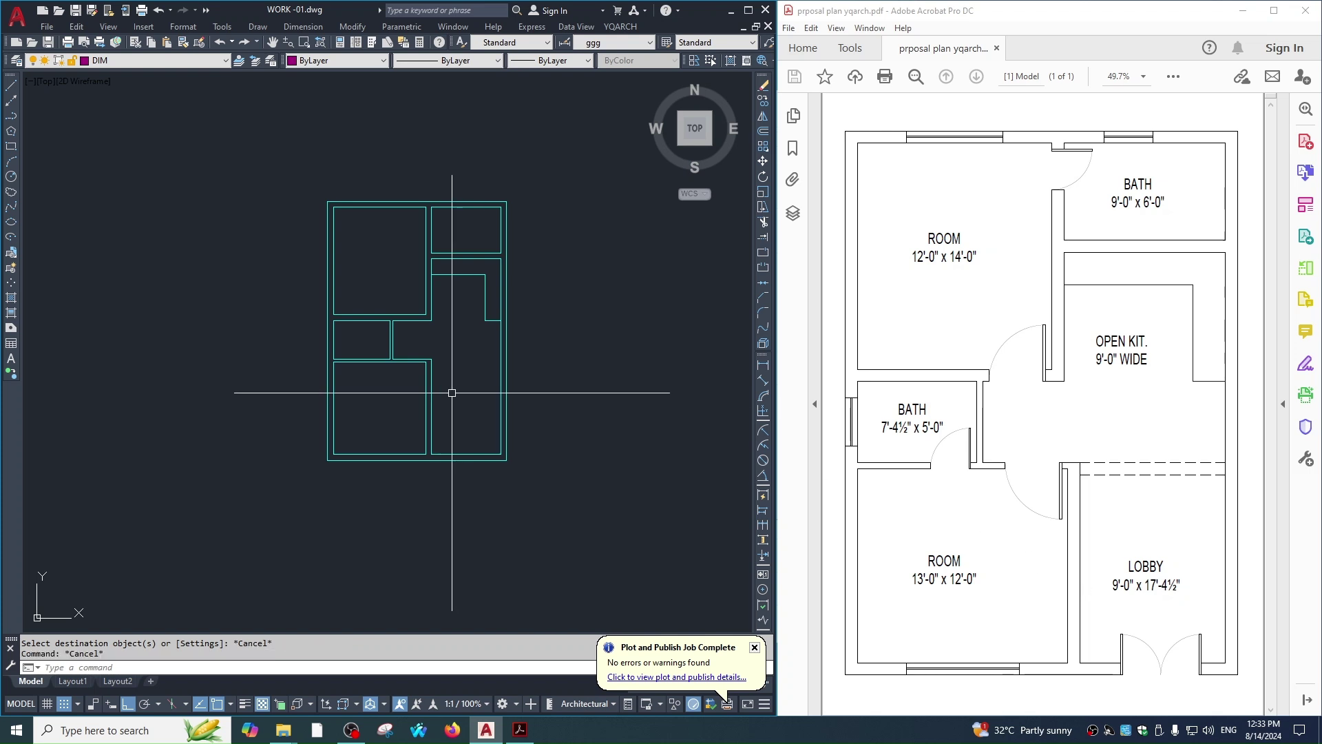
middle_click_drag(452, 392, 516, 384)
scroll(523, 384, "up", 2)
type("l")
key("Return")
Start a horizontal line on the wall, then undo and cancel it.
left_click(523, 367)
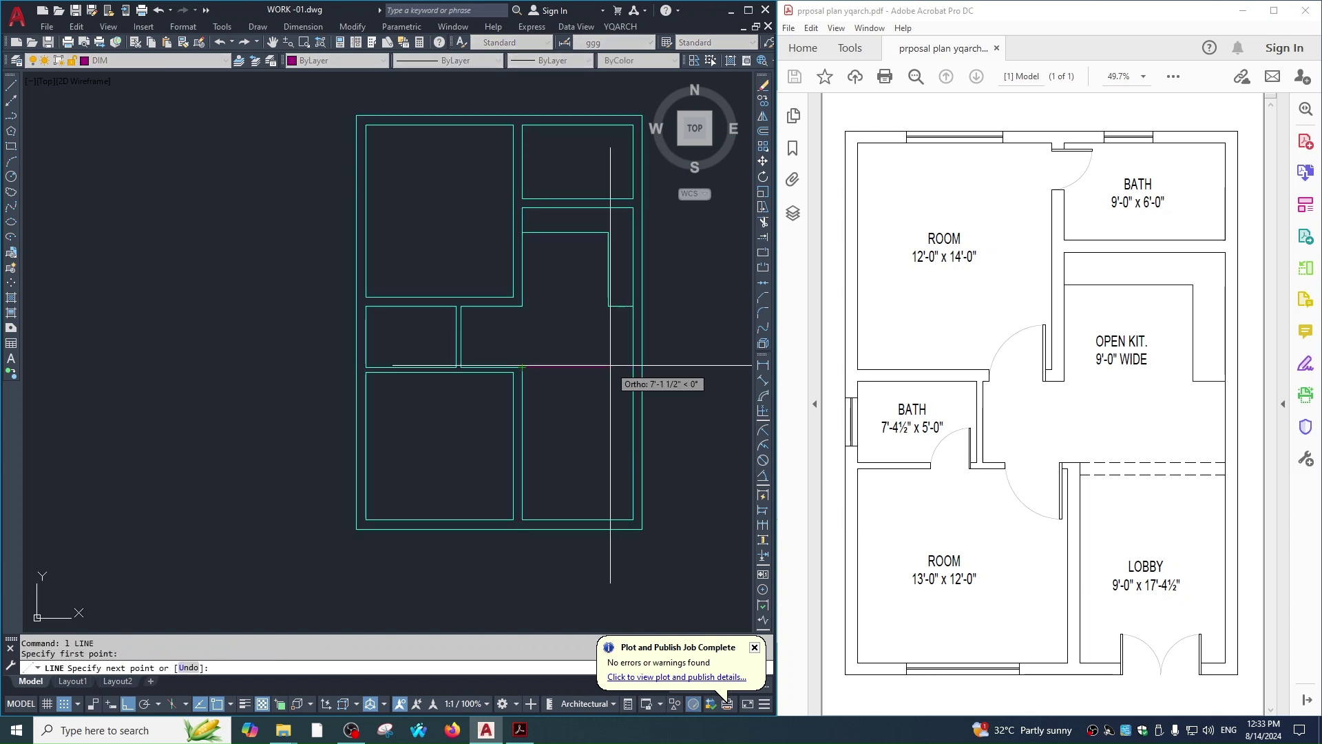
type("yu")
key("Return")
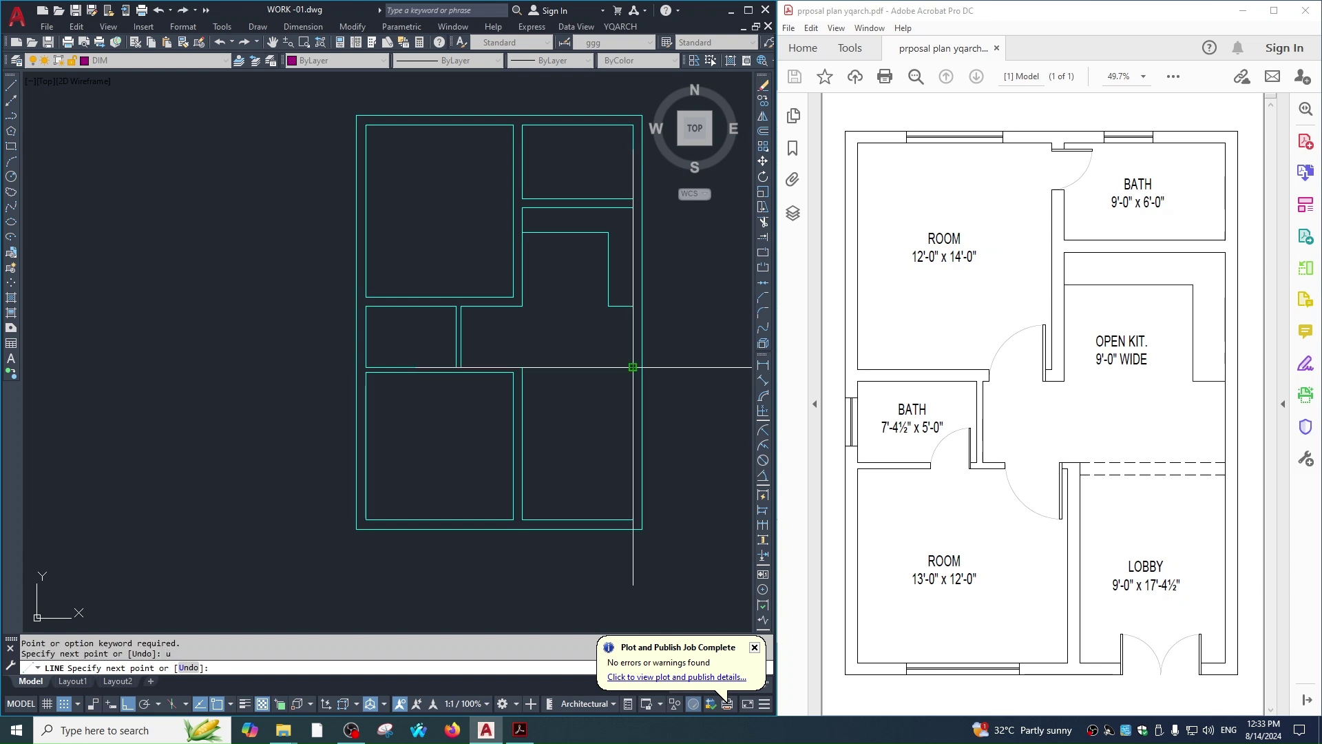
key("Return")
key("Escape")
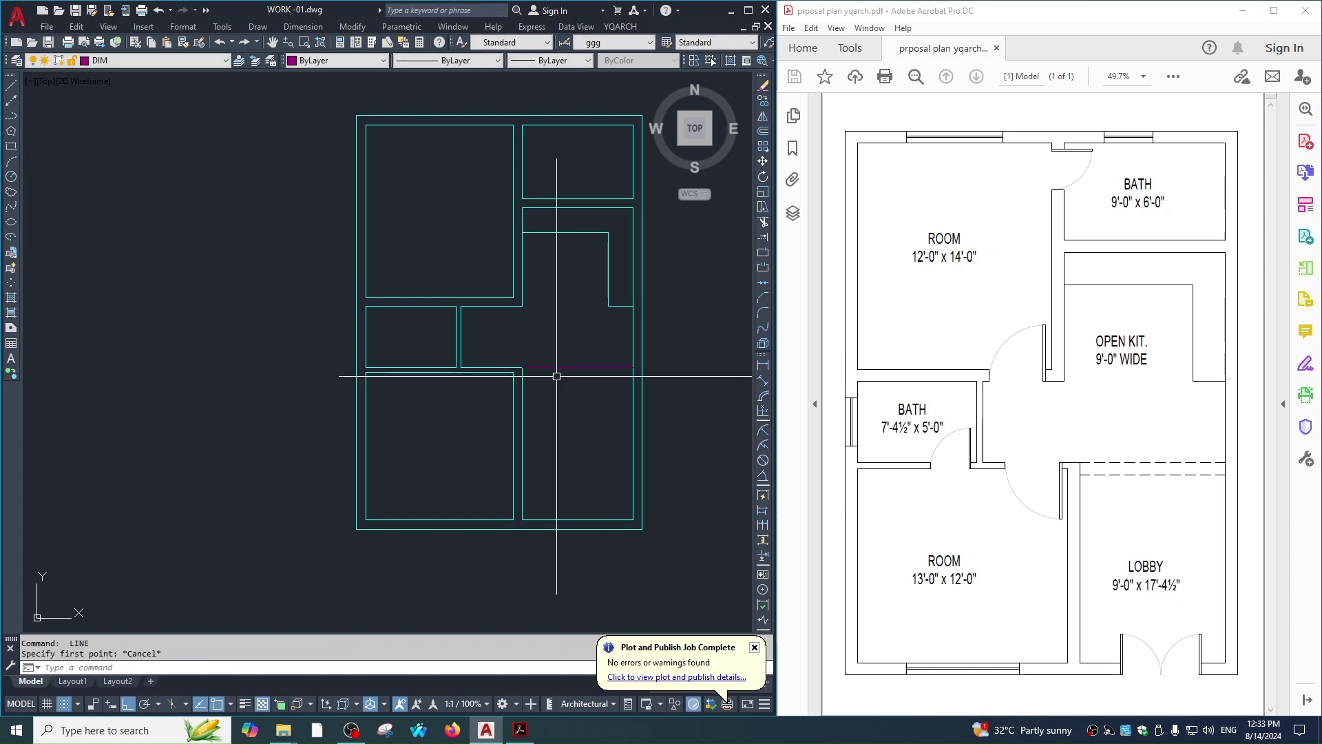
Offset the short magenta line to make a parallel copy inside the right room.
type("o")
key("Return")
key("Return")
left_click(559, 367)
left_click(589, 433)
key("Escape")
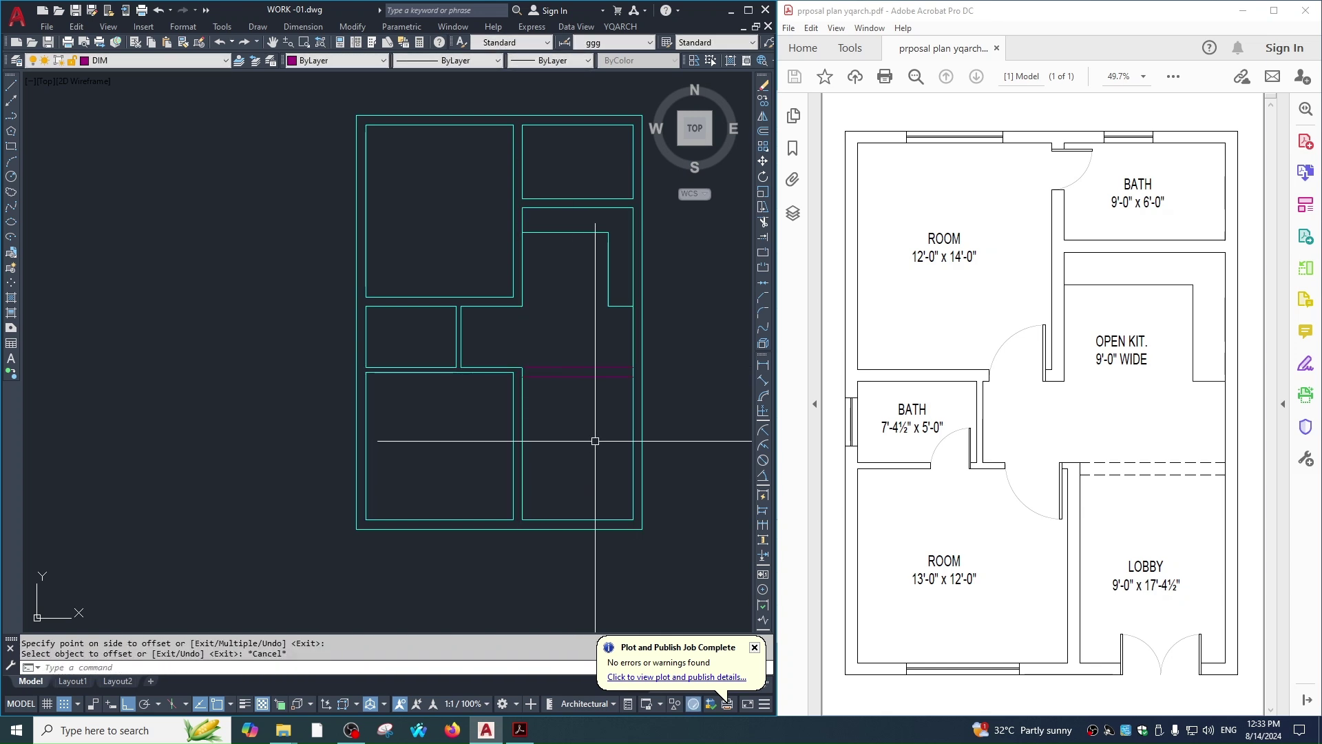
middle_click_drag(595, 441, 549, 435)
key("Escape")
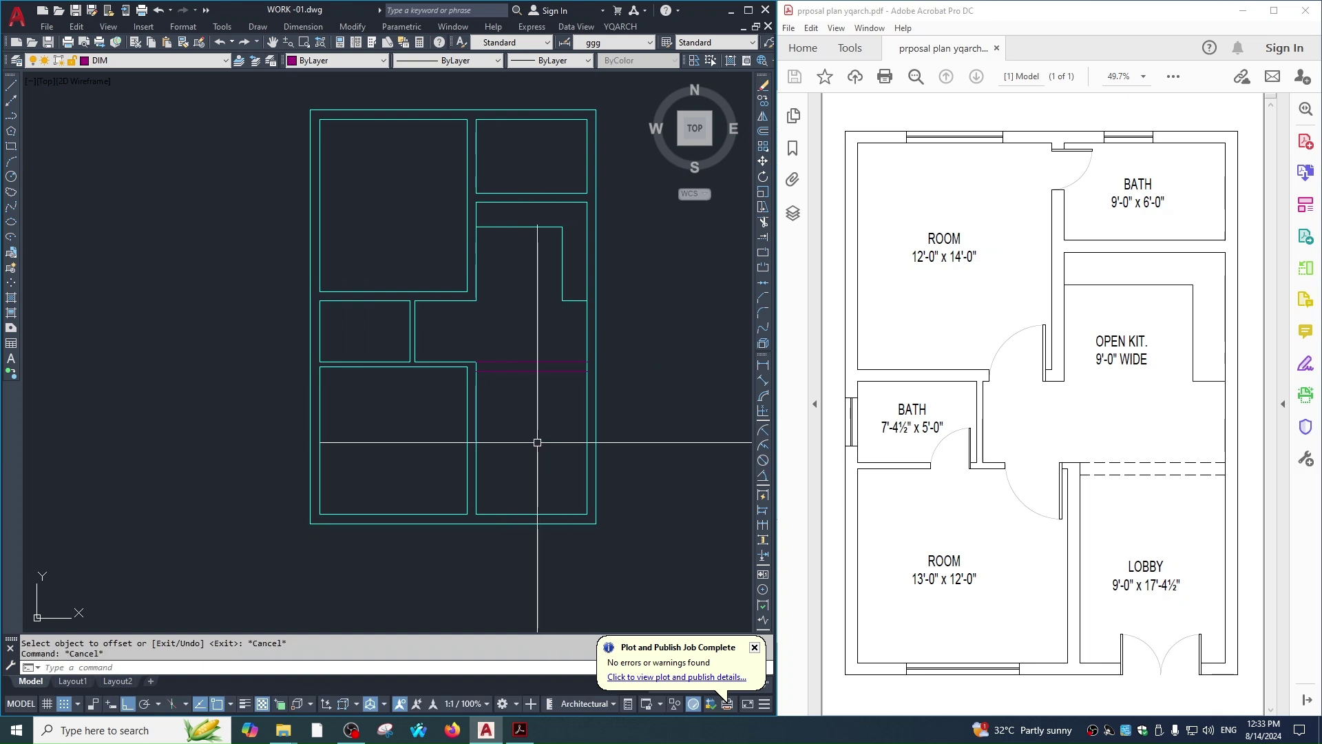
scroll(510, 365, "down", 4)
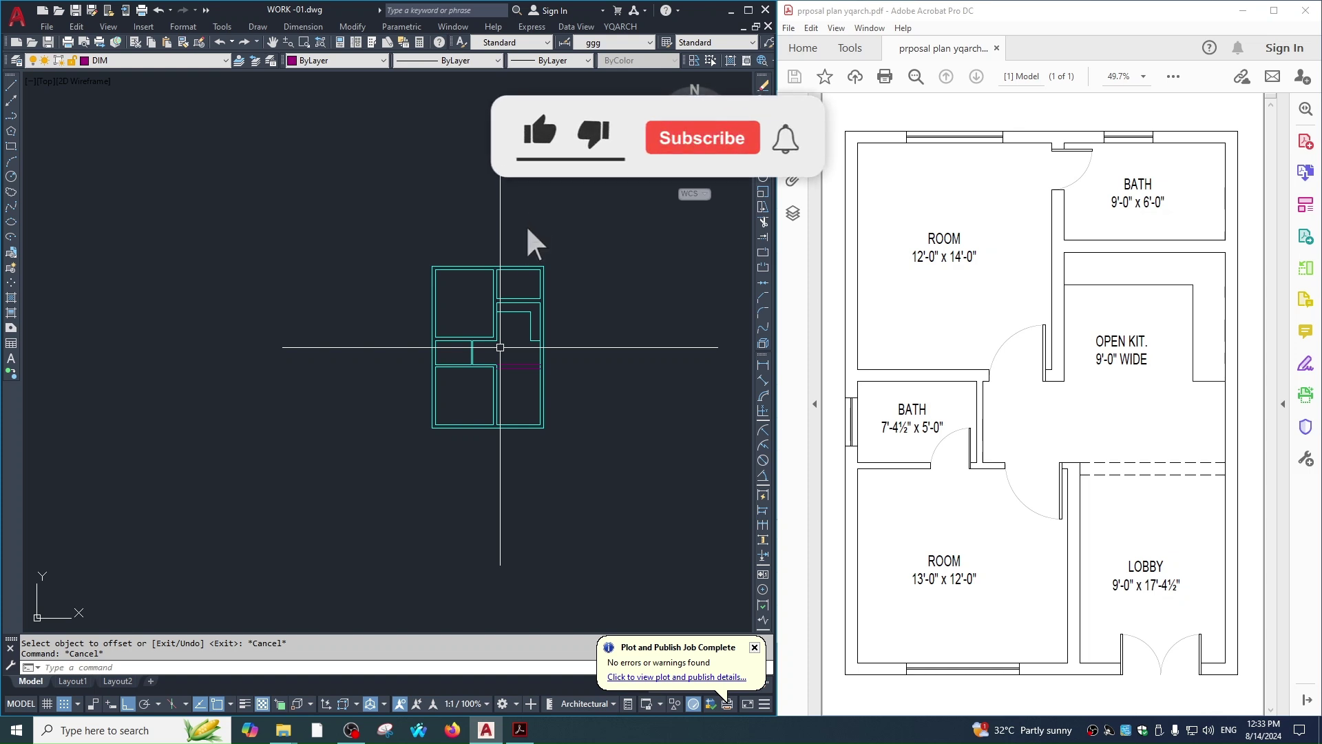
Set the YQArch AD door hole width to 42 and pier width to 4.5.
scroll(472, 319, "up", 4)
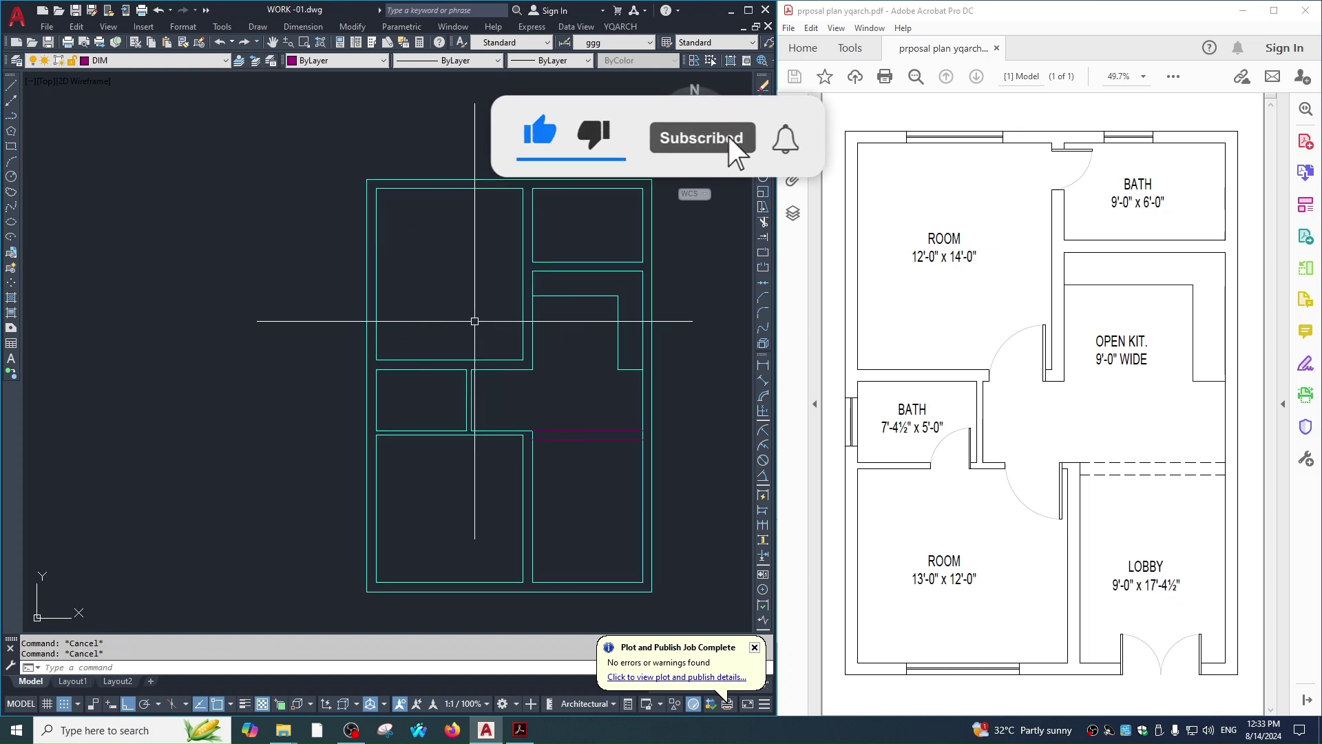
key("Escape")
type("ad")
key("Return")
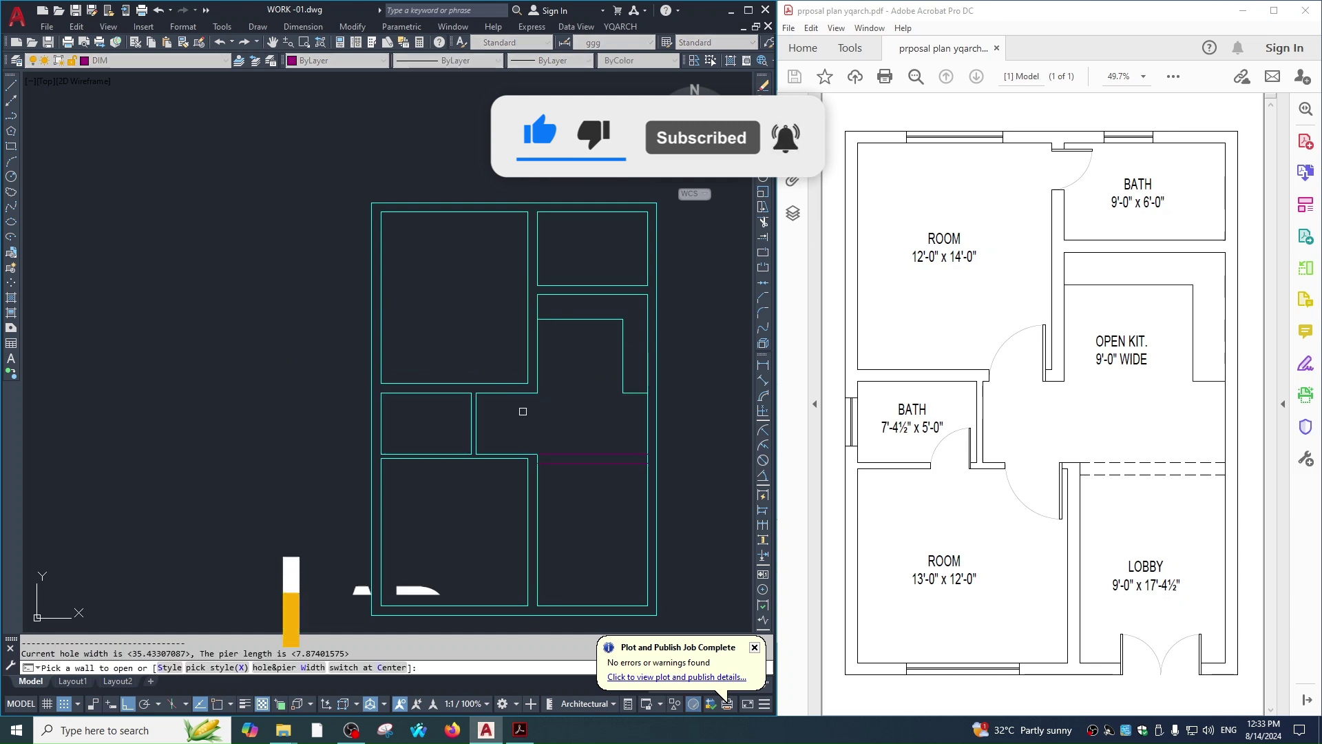
type("w")
key("Return")
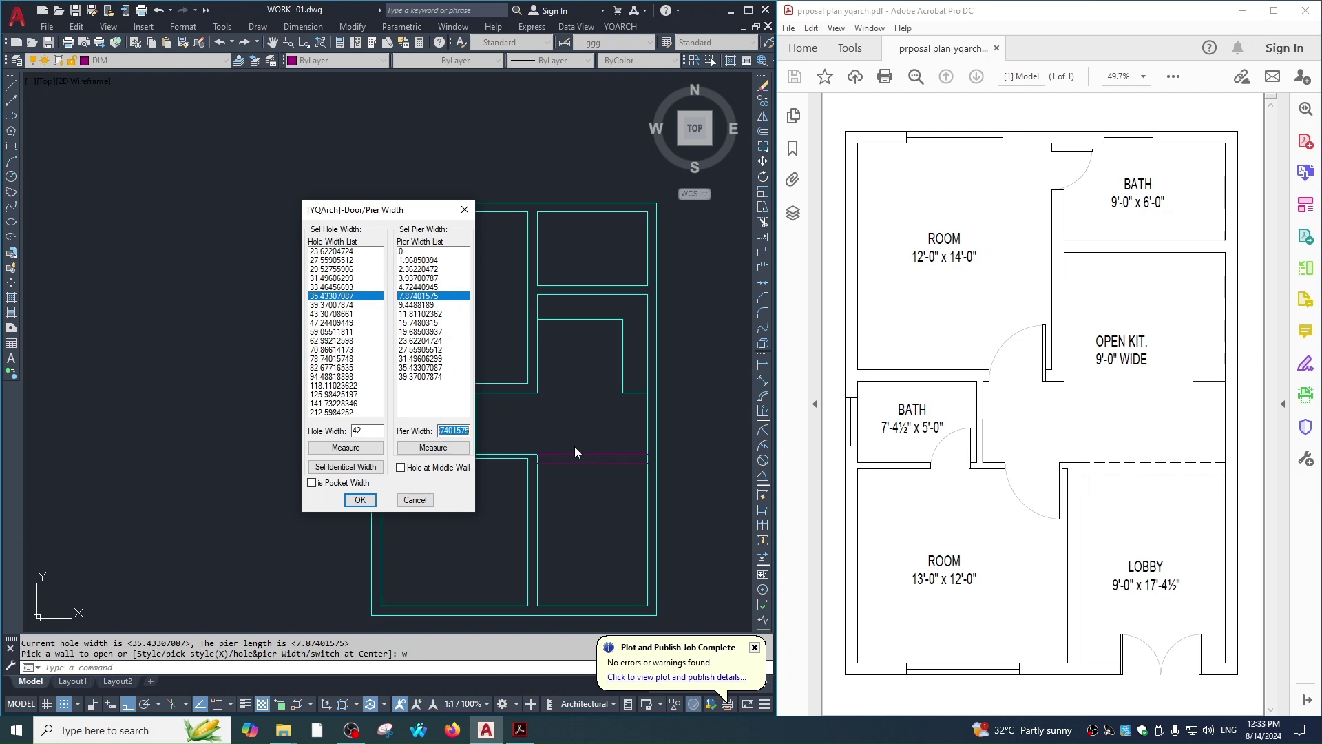
type("4.5")
left_click(359, 500)
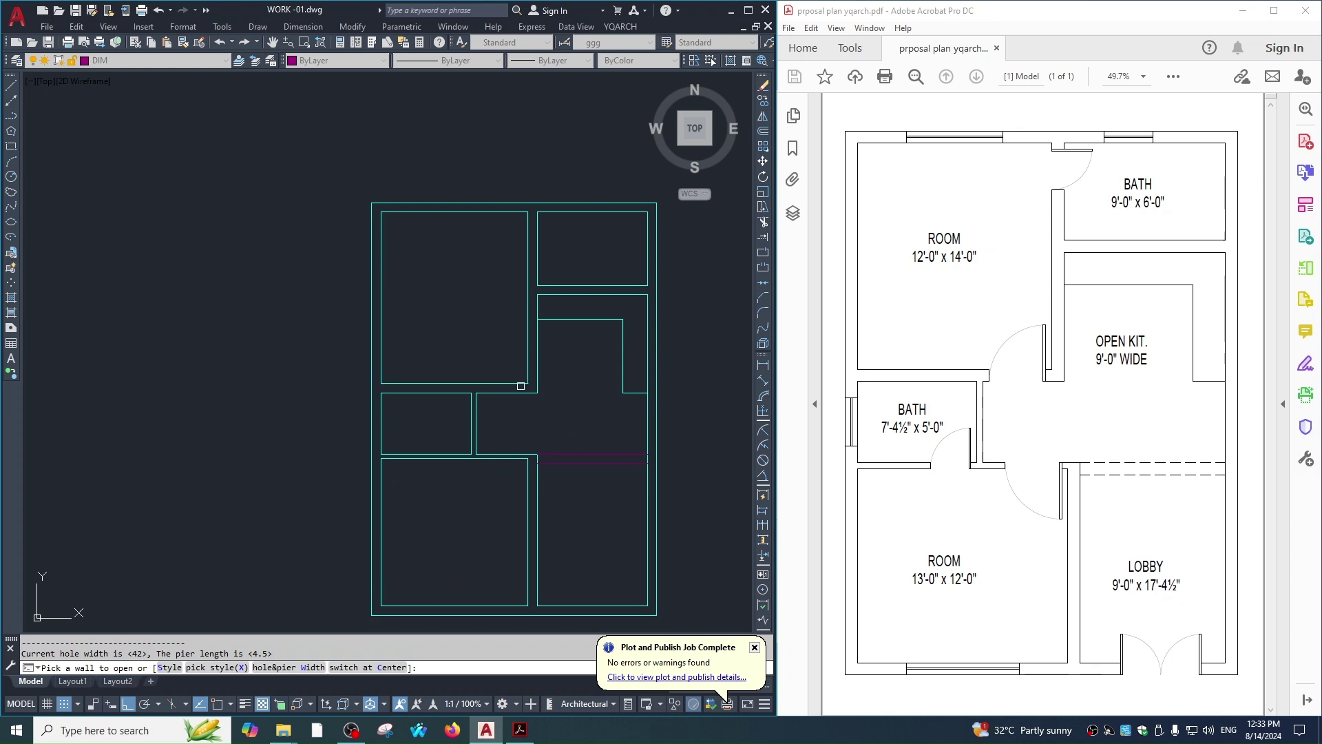
Place two 42-wide swinging doors on the upper and lower corridor walls.
scroll(525, 452, "up", 2)
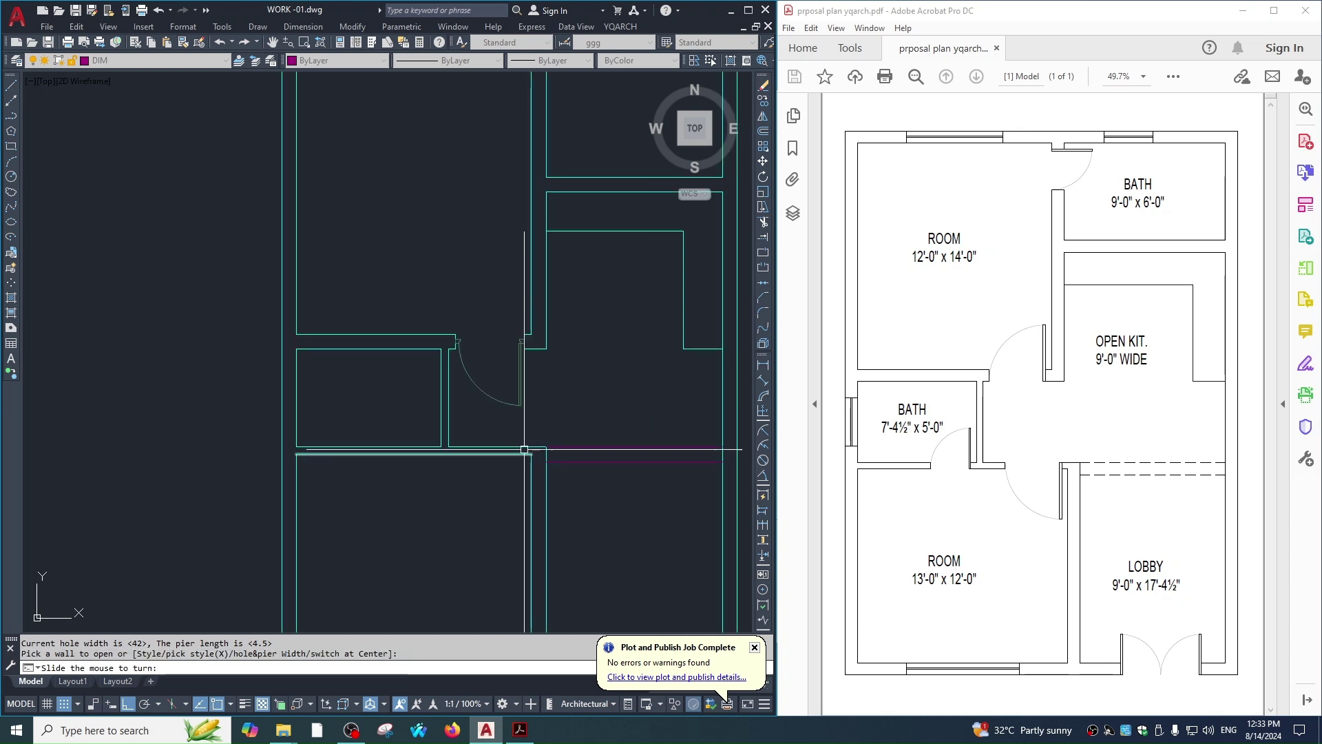
left_click(492, 337)
left_click(496, 305)
left_click(517, 450)
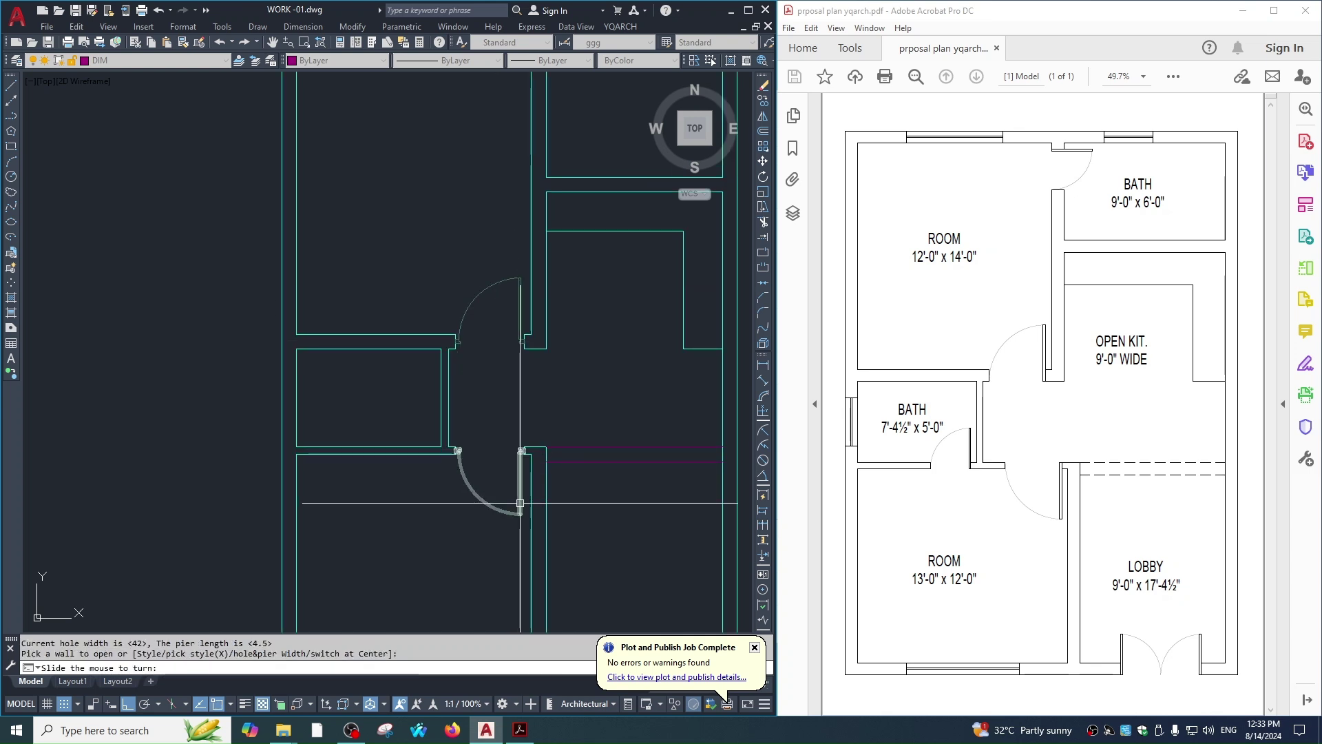
left_click(516, 515)
key("Escape")
Check the reference plan's bath door, then add 30-wide doors in the bath walls.
scroll(582, 475, "down", 4)
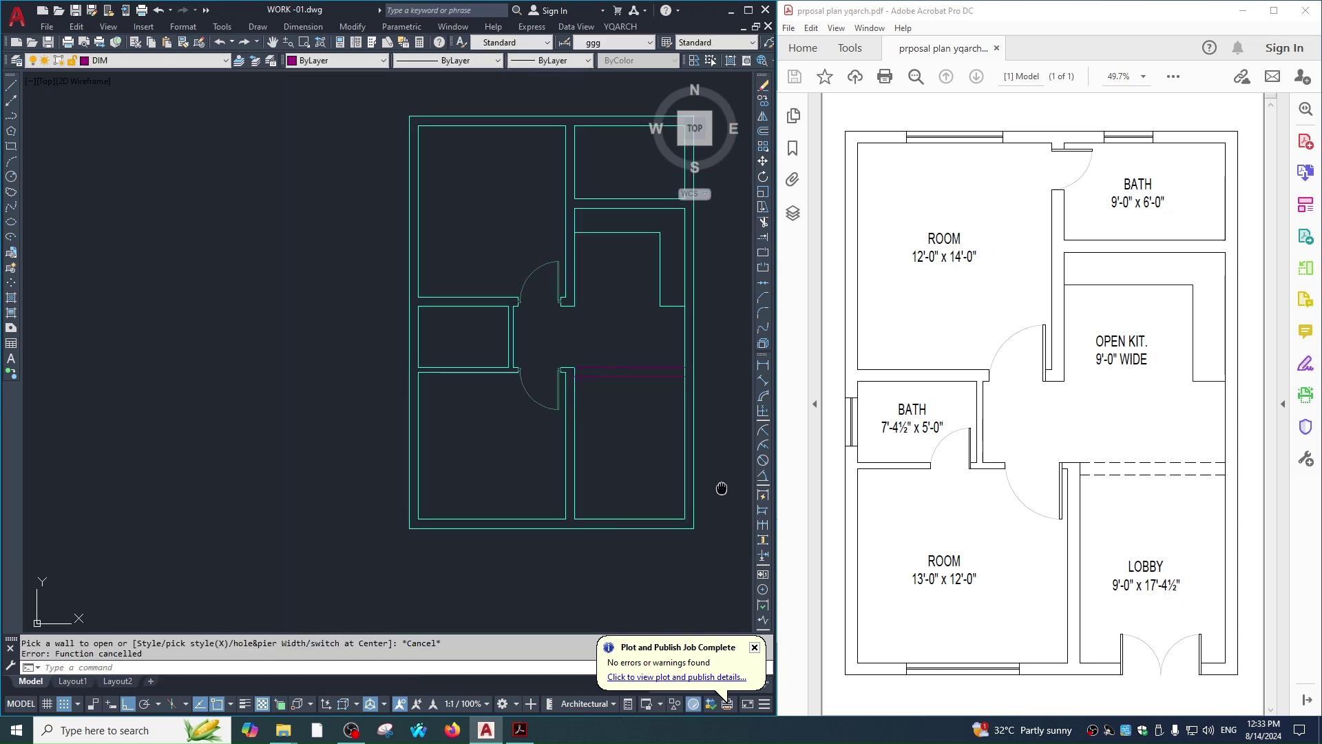
left_click(789, 453)
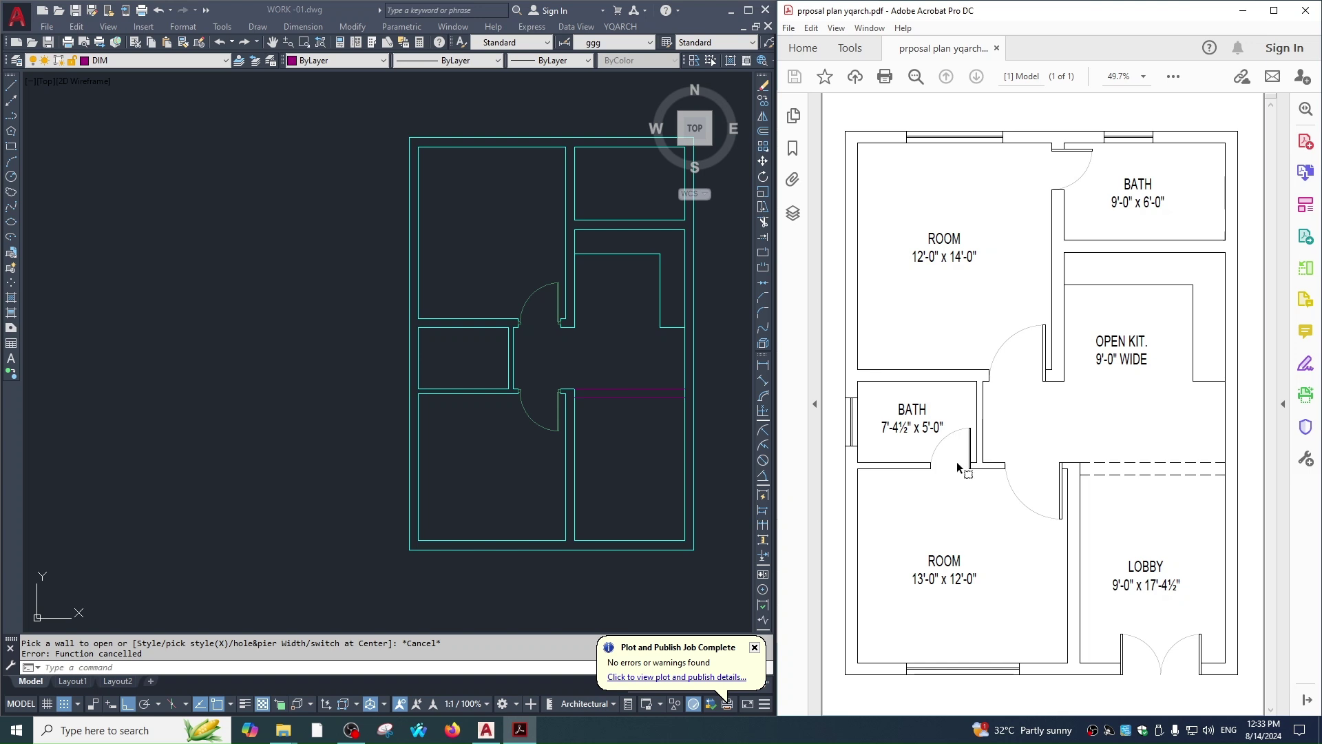
left_click(587, 335)
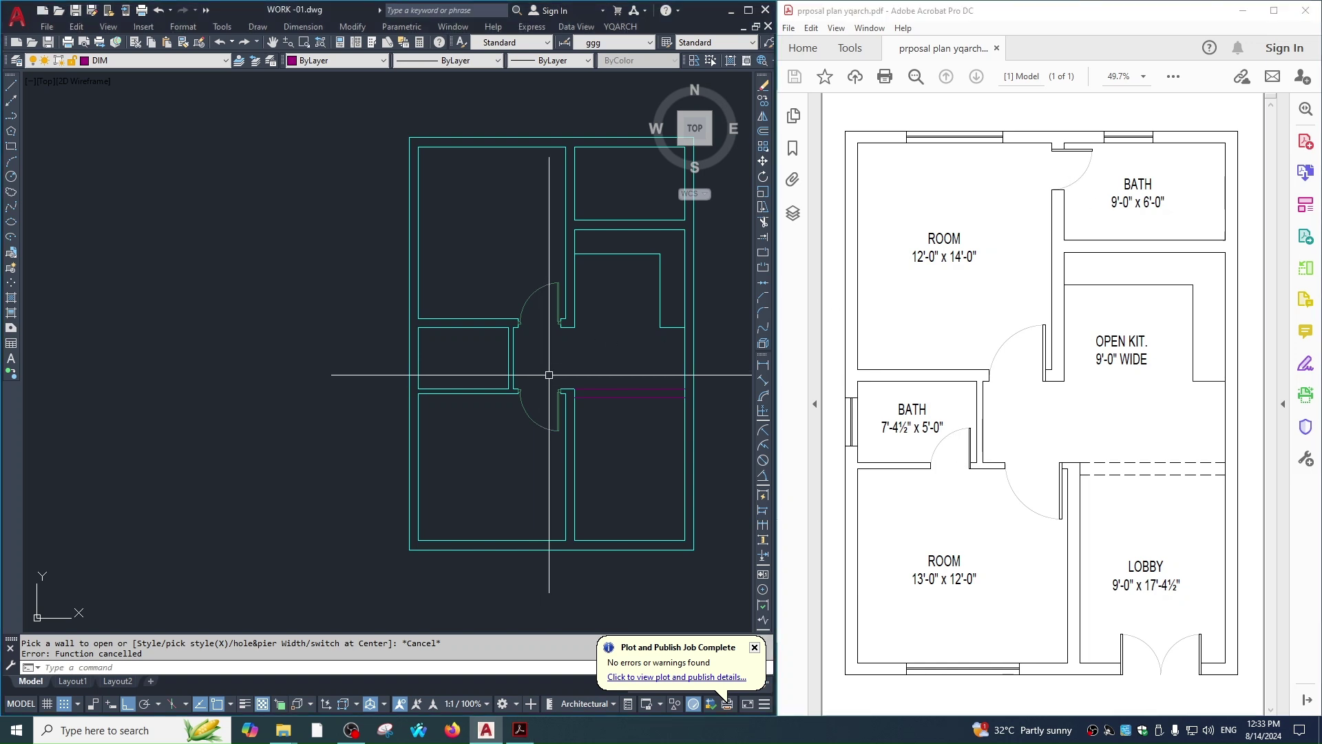
key("Return")
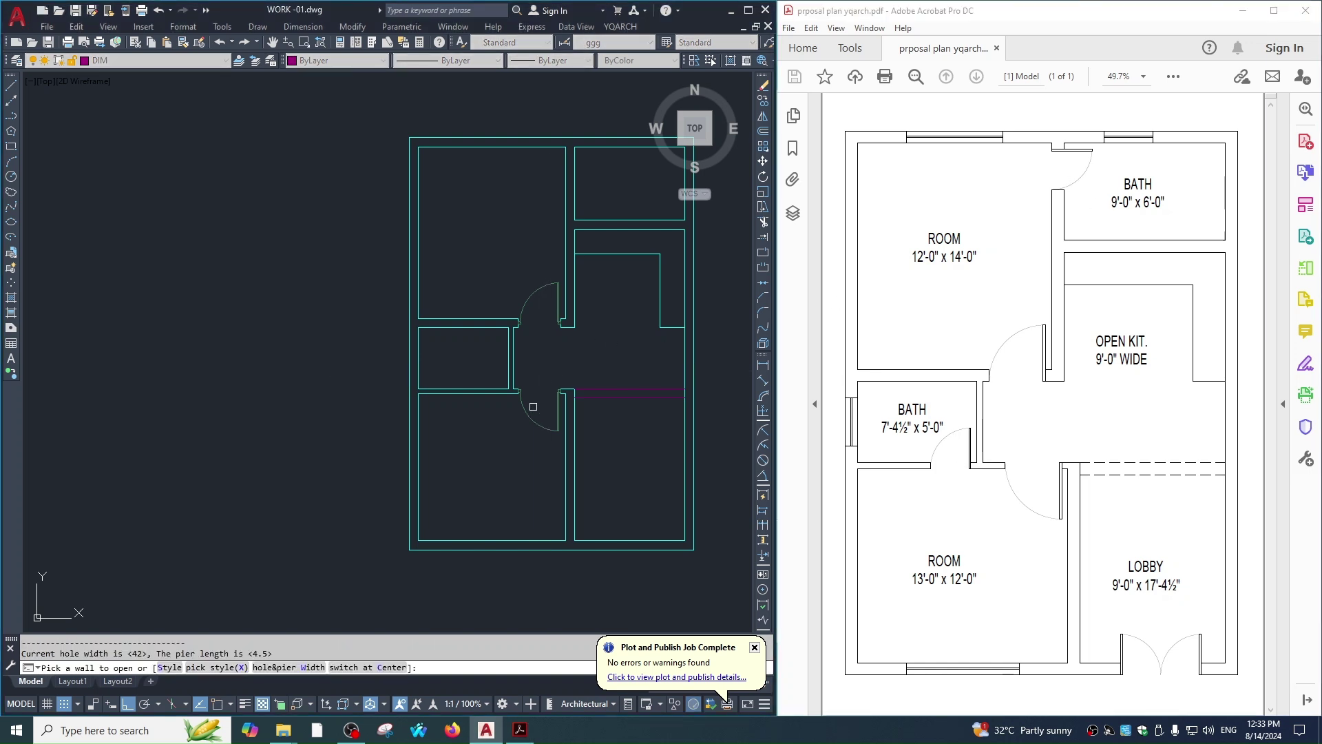
type("w")
key("Return")
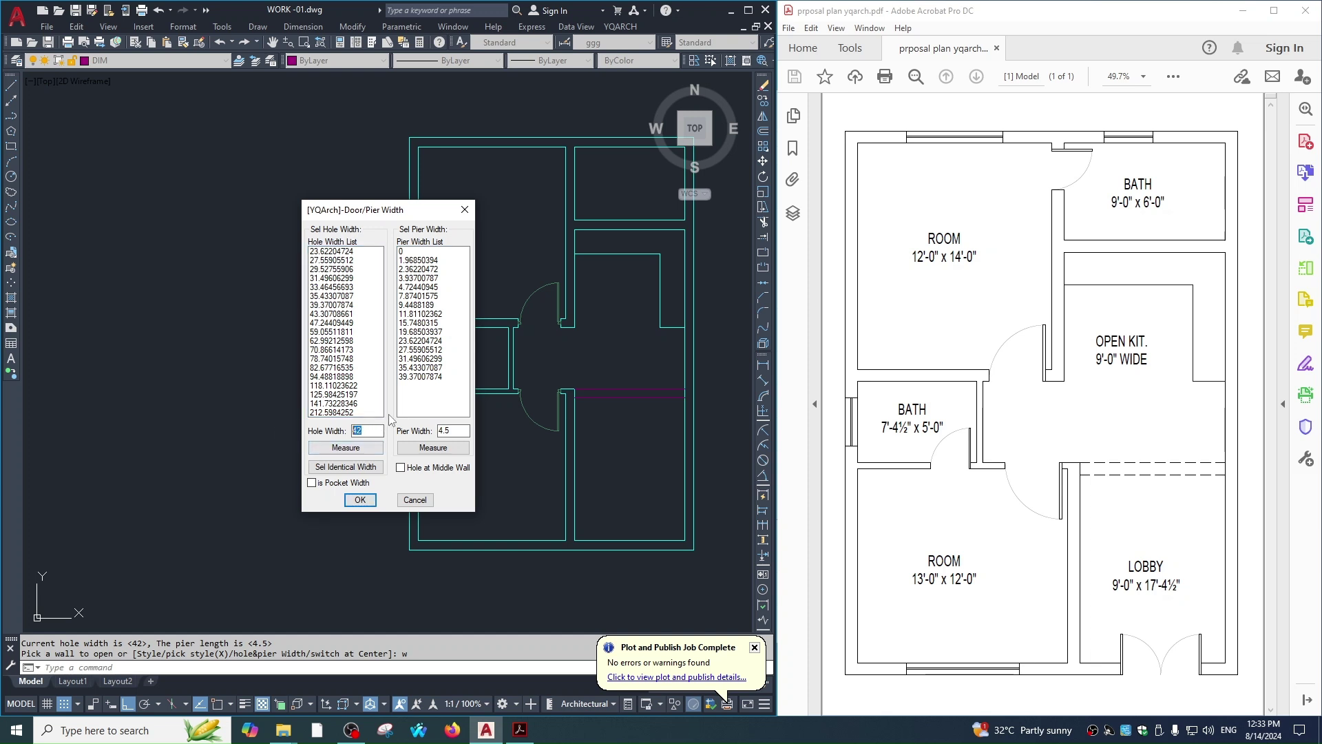
left_click(359, 500)
scroll(515, 396, "up", 2)
scroll(473, 457, "down", 3)
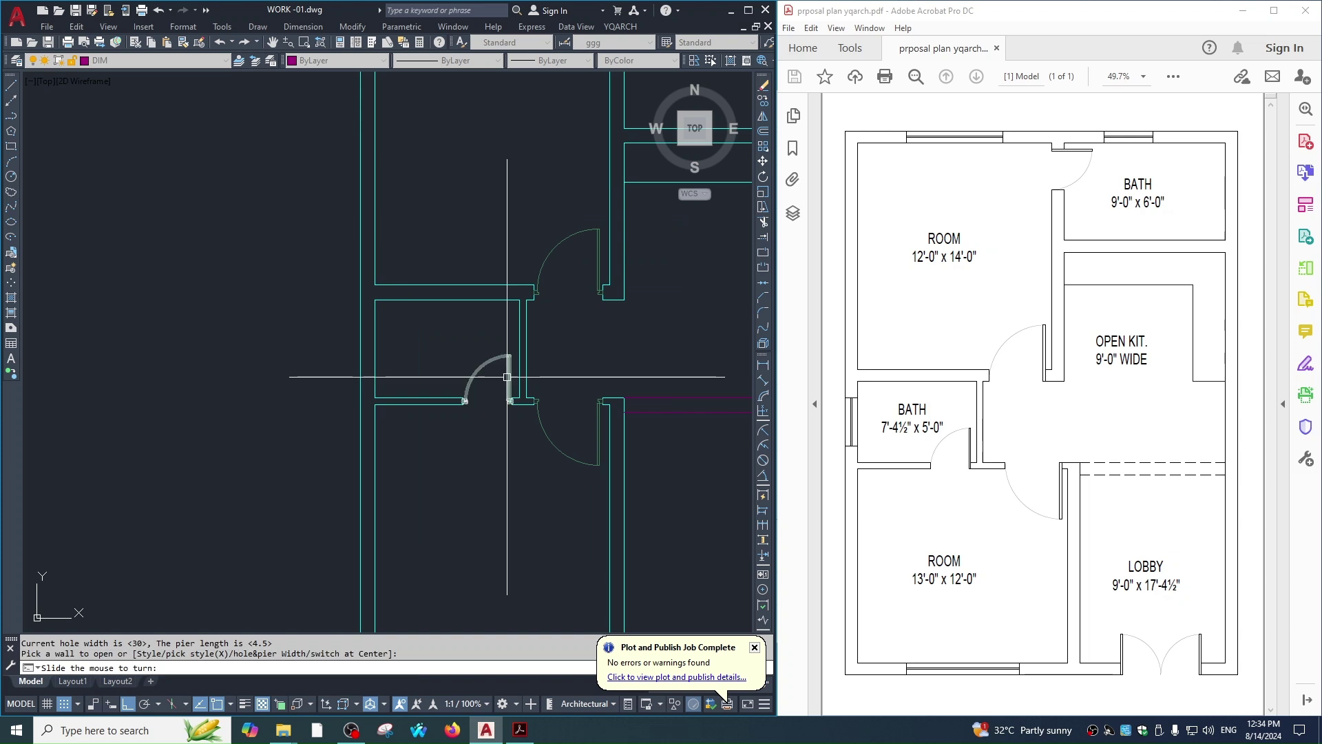
scroll(531, 275, "up", 3)
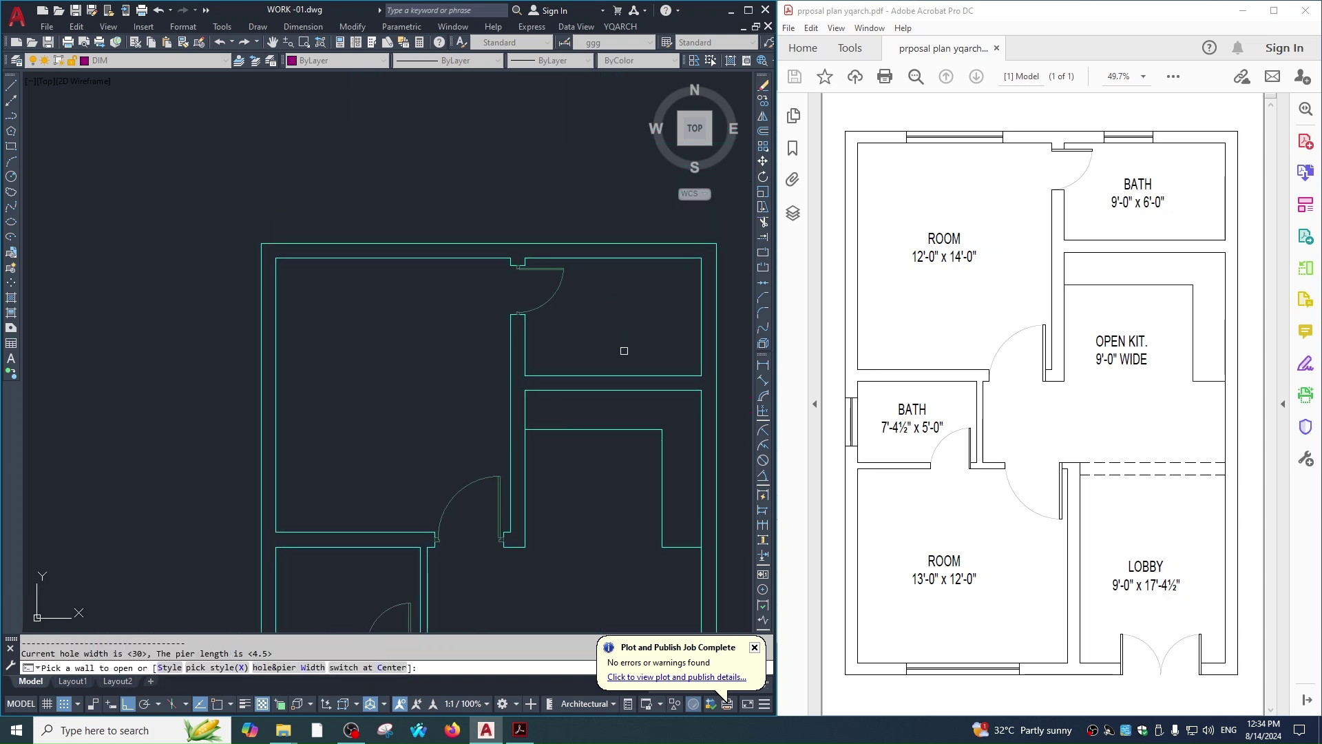
scroll(519, 289, "down", 3)
key("Escape")
scroll(482, 296, "up", 1)
Set the door hole width to 60 with the opening centred in the wall.
scroll(561, 434, "down", 1)
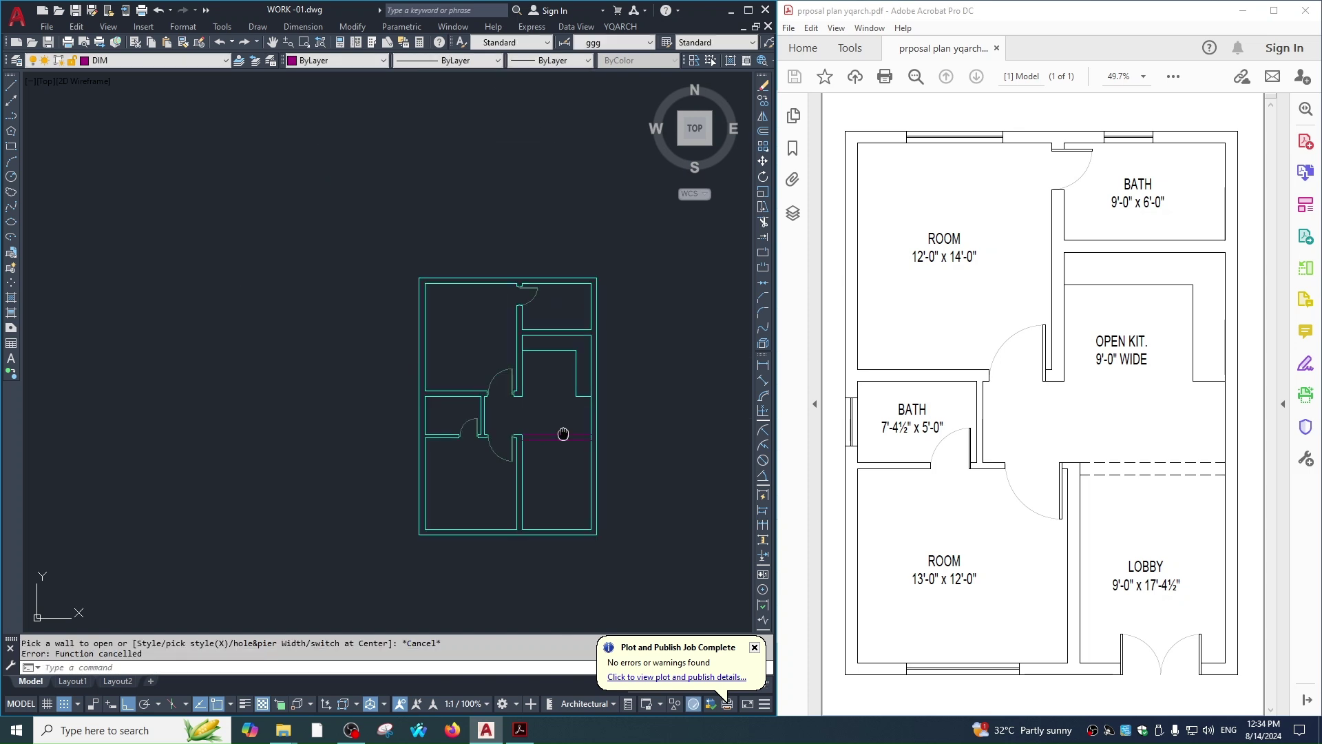
middle_click_drag(655, 434, 600, 410)
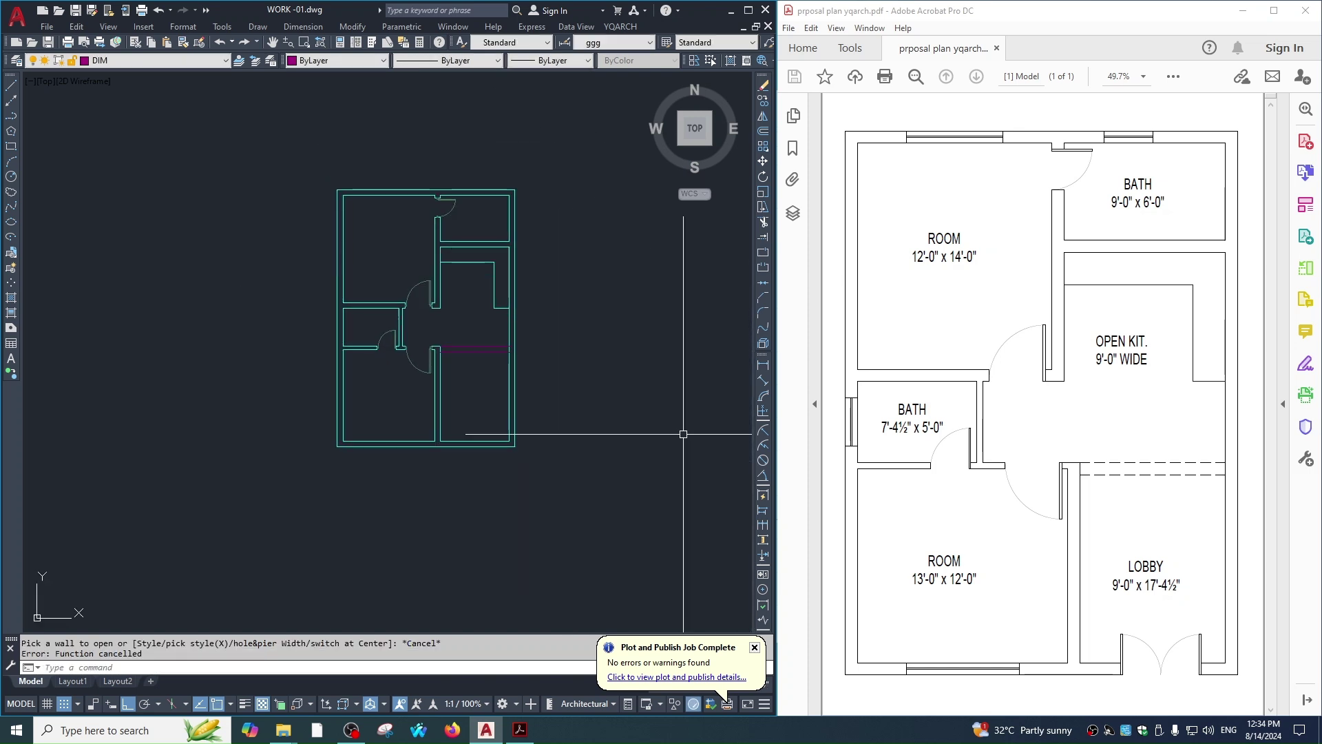
scroll(424, 457, "up", 4)
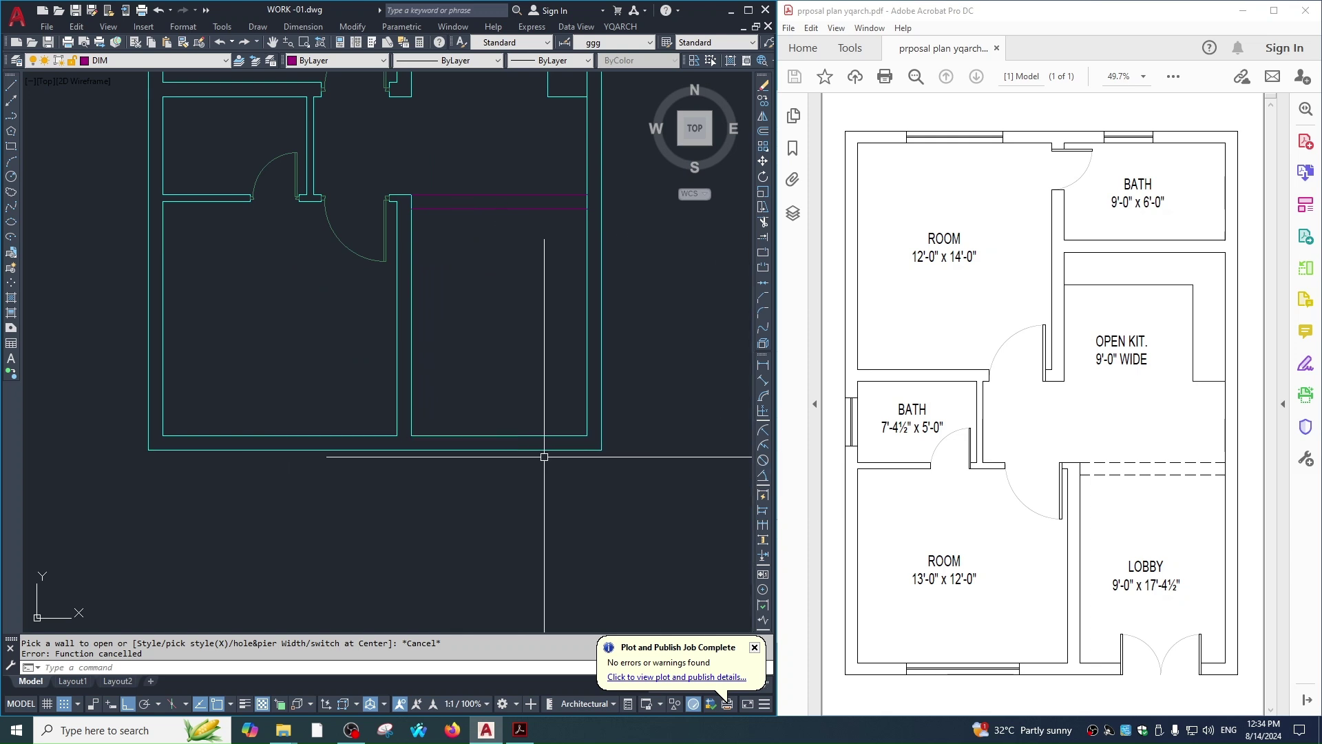
type("ad")
key("Return")
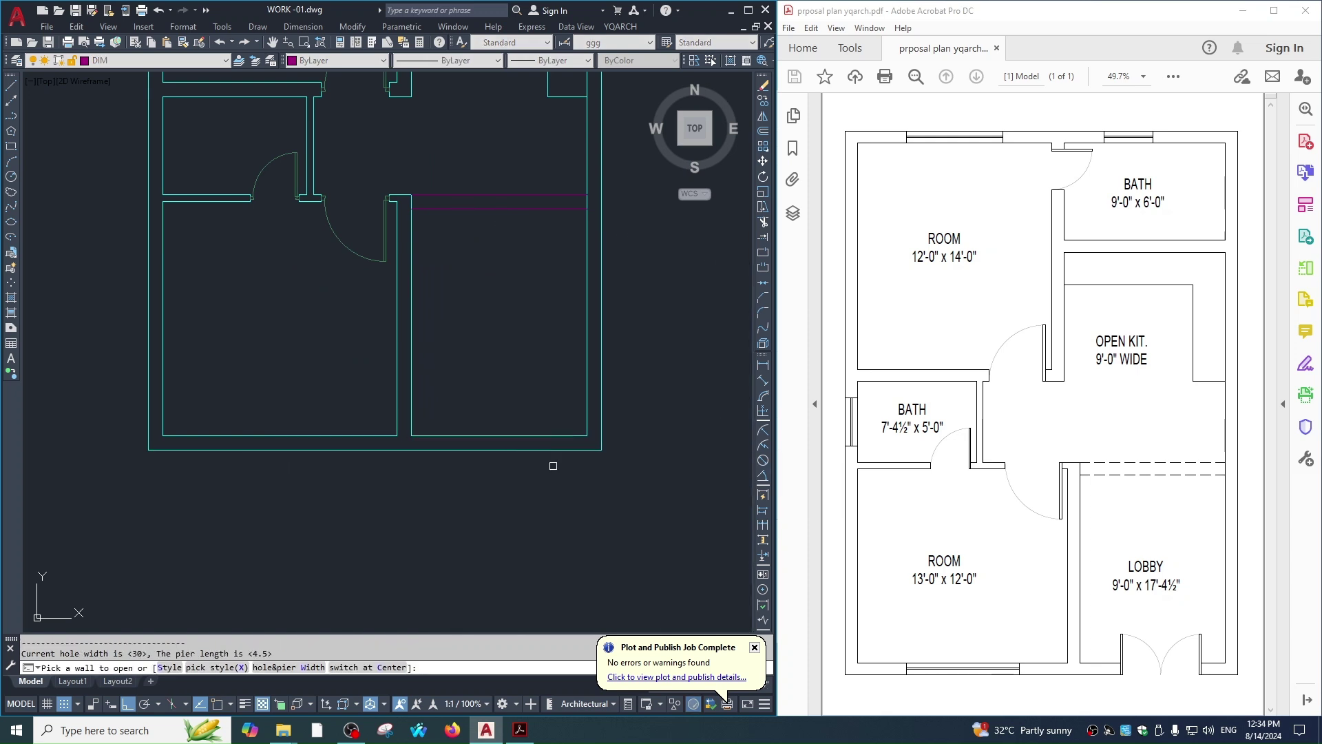
type("w")
key("Return")
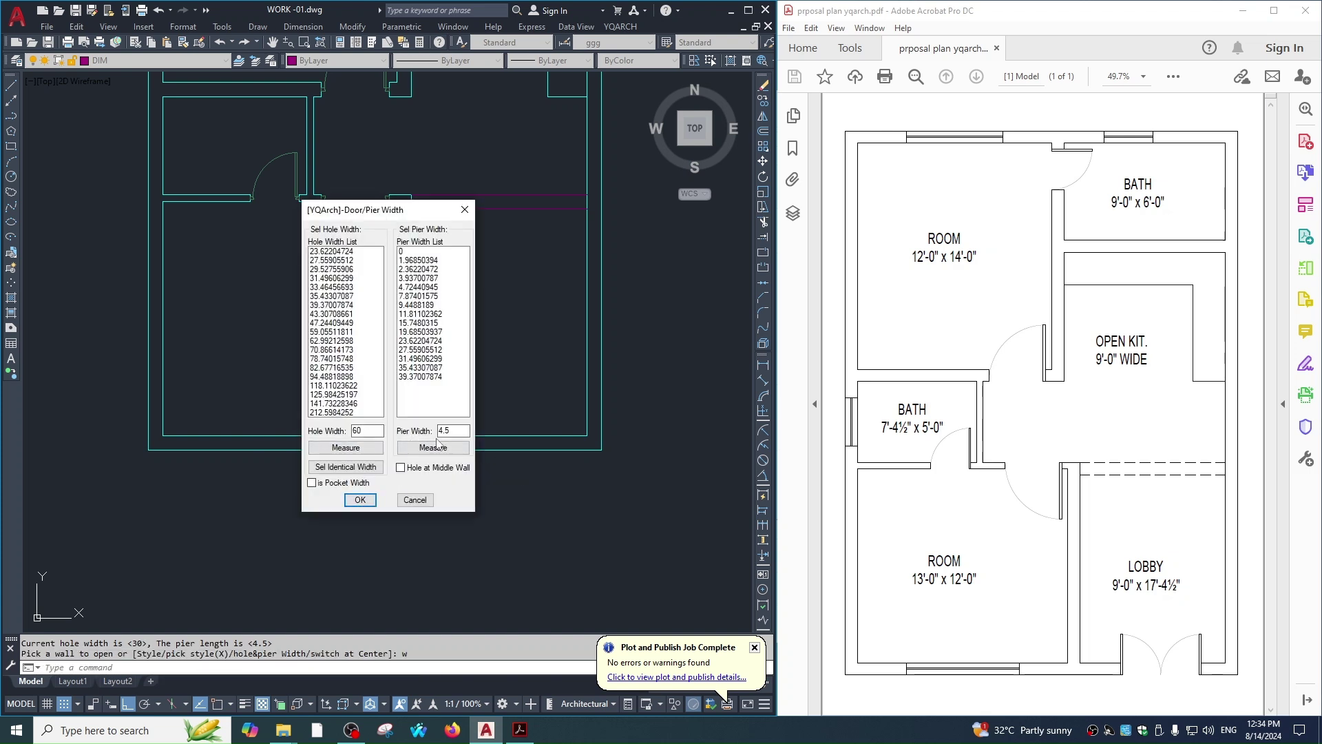
left_click(401, 468)
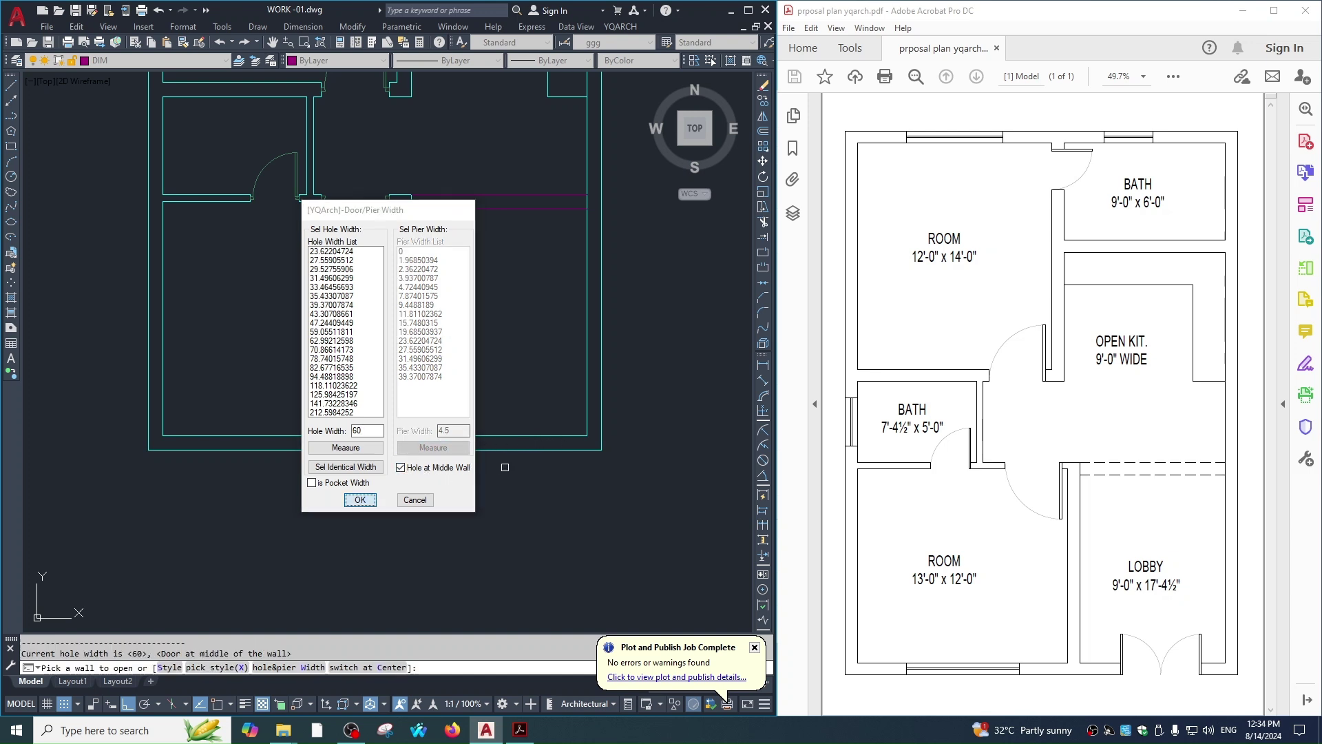
left_click(359, 499)
Place the 60-wide double door in the lobby's bottom outer wall.
left_click(568, 443)
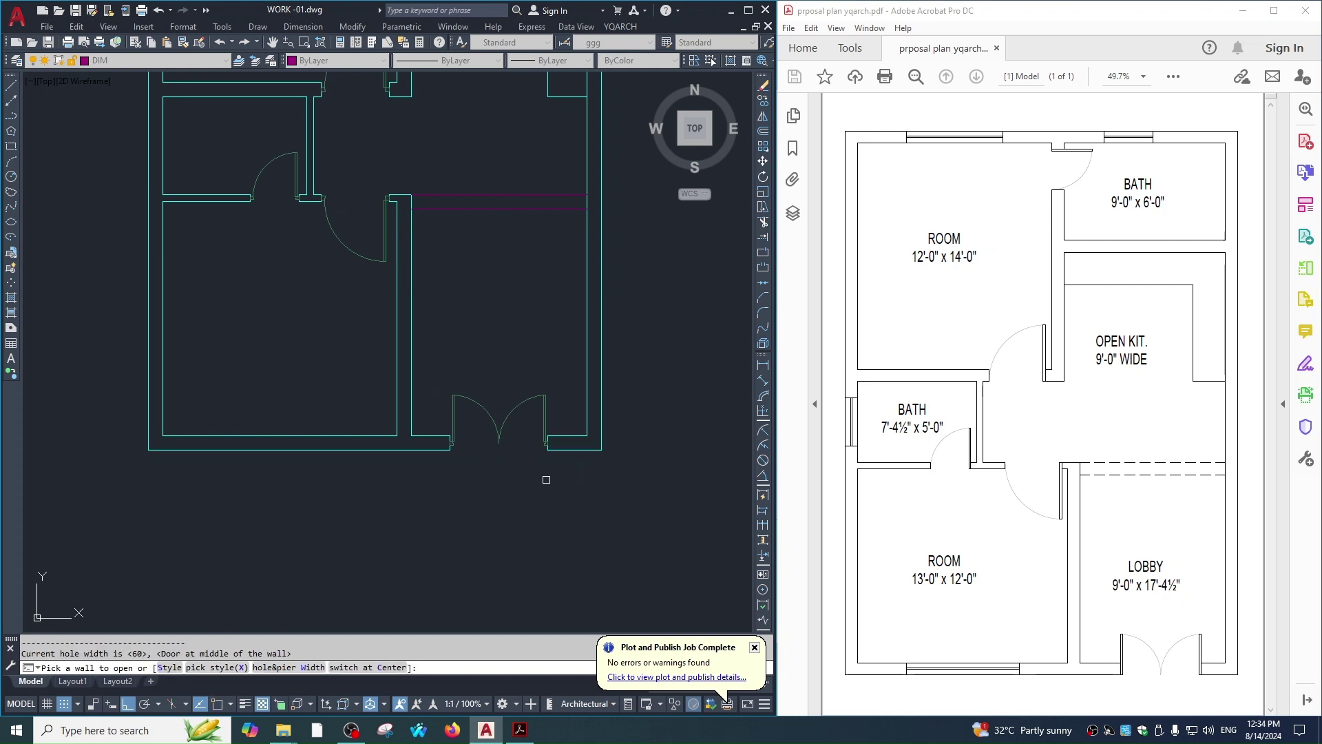
key("Escape")
key("Escape")
scroll(546, 475, "down", 2)
scroll(537, 455, "down", 2)
scroll(506, 330, "up", 2)
scroll(505, 320, "up", 3)
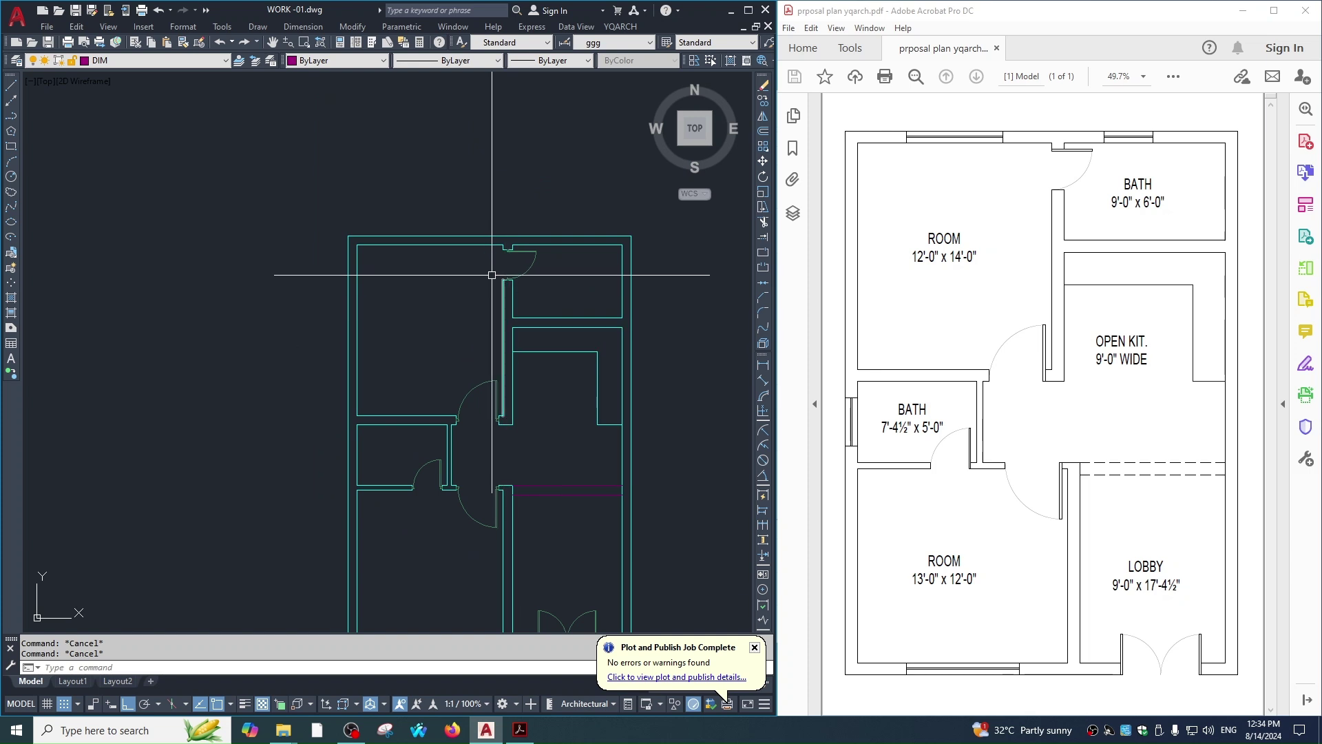
Start the YQArch window-opening command and change the window hole width value.
middle_click_drag(487, 275, 495, 292)
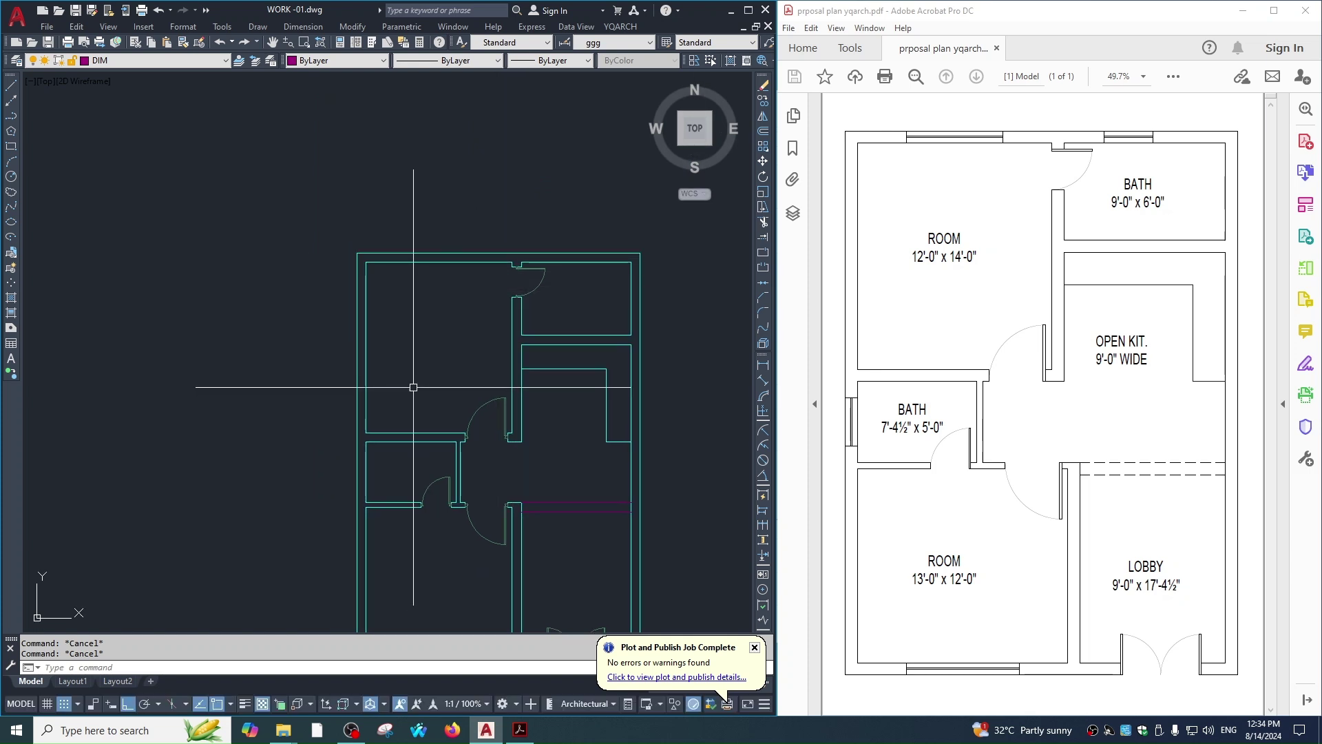
type("aw")
key("Return")
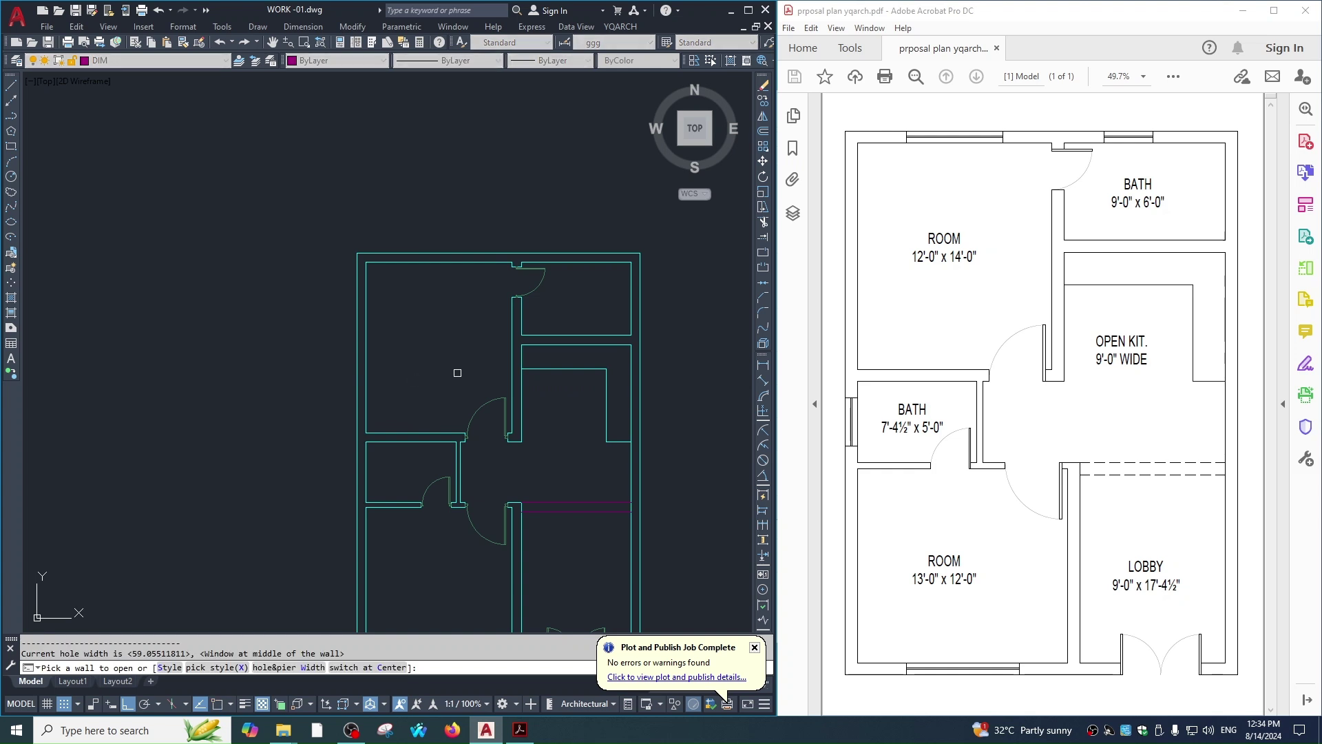
type("w")
key("Return")
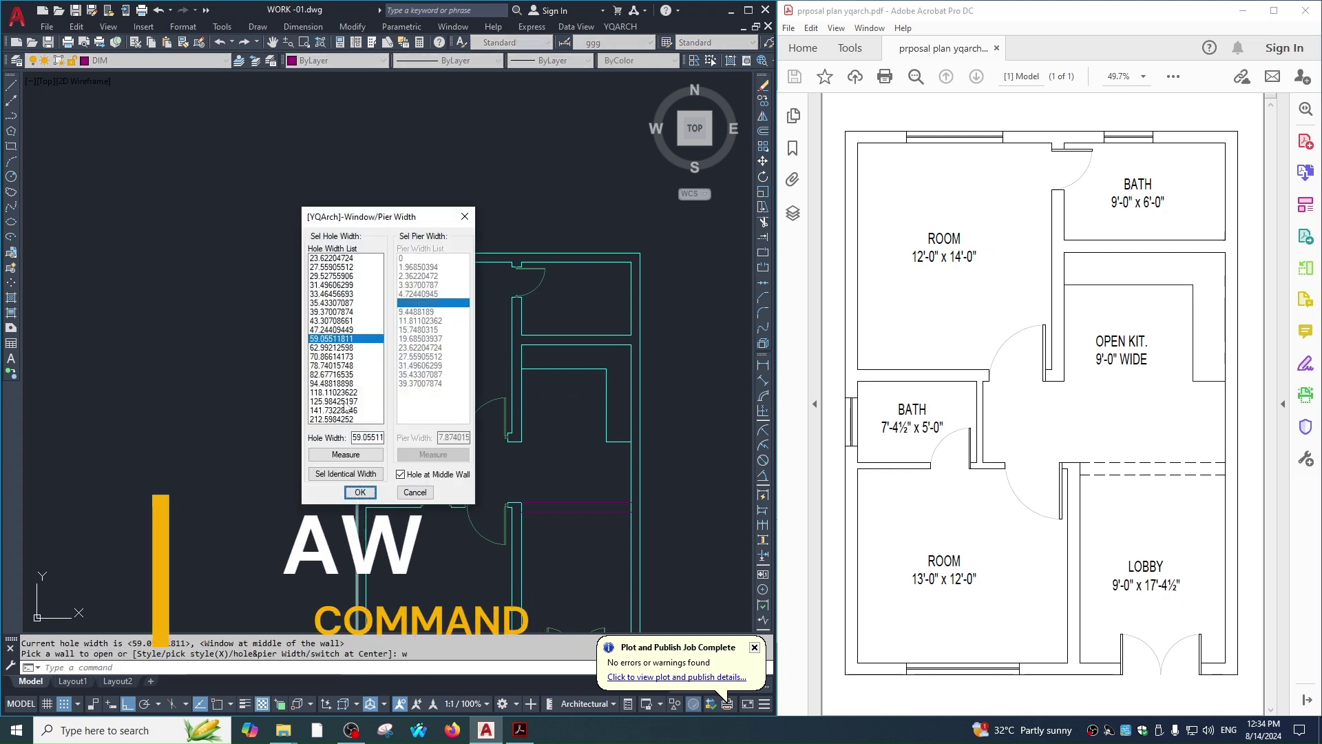
double_click(353, 438)
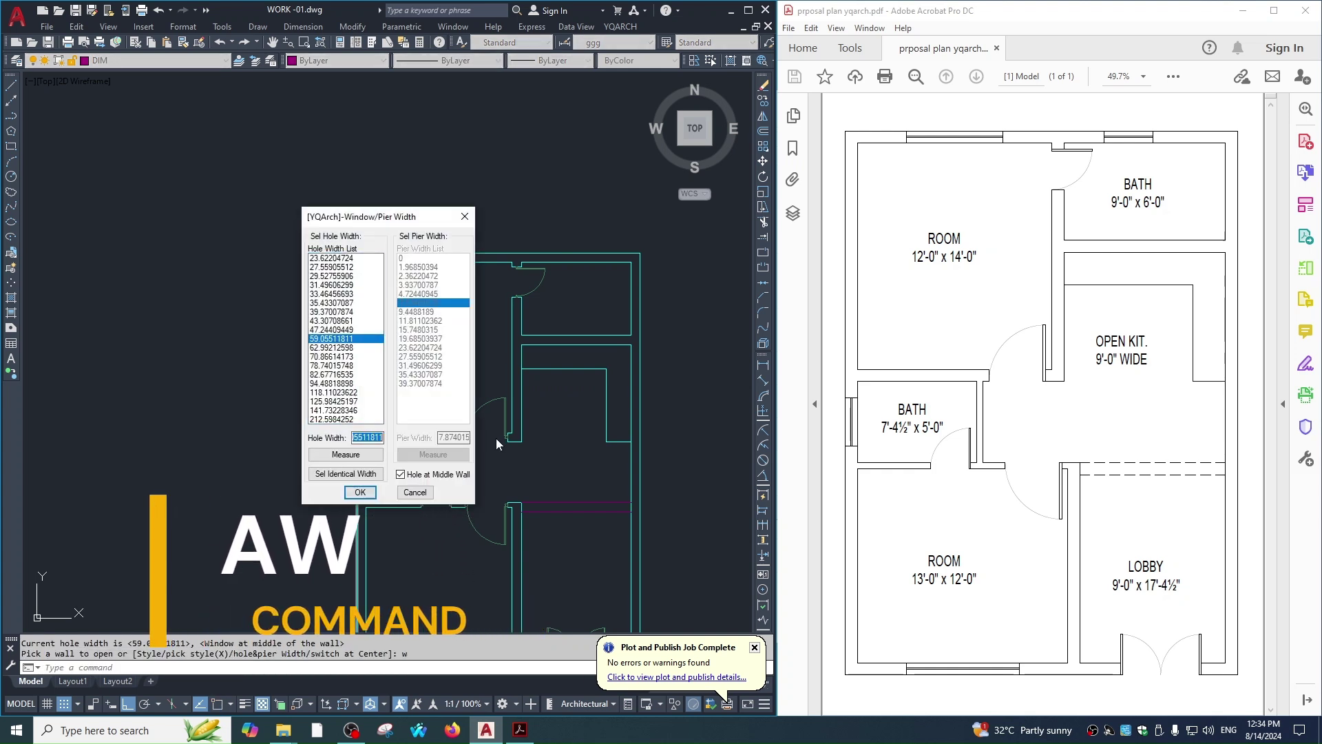
type("6")
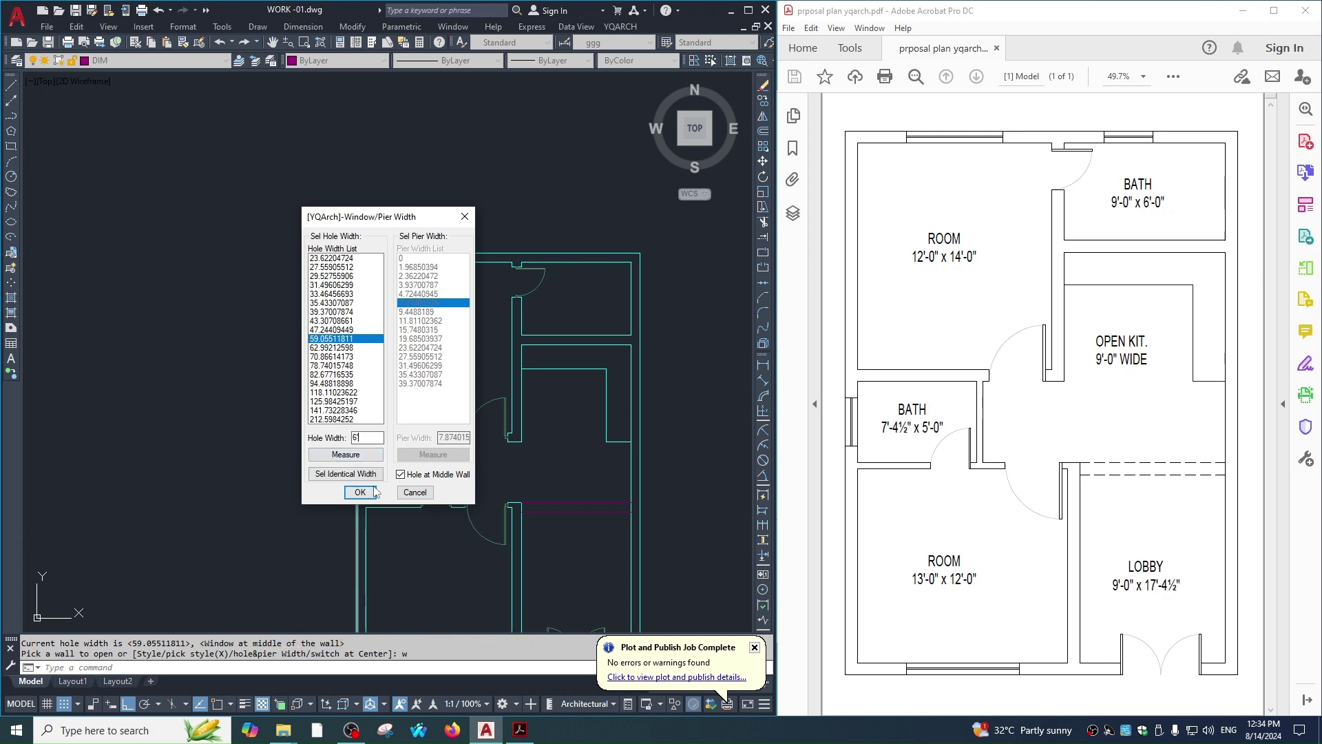
left_click(372, 492)
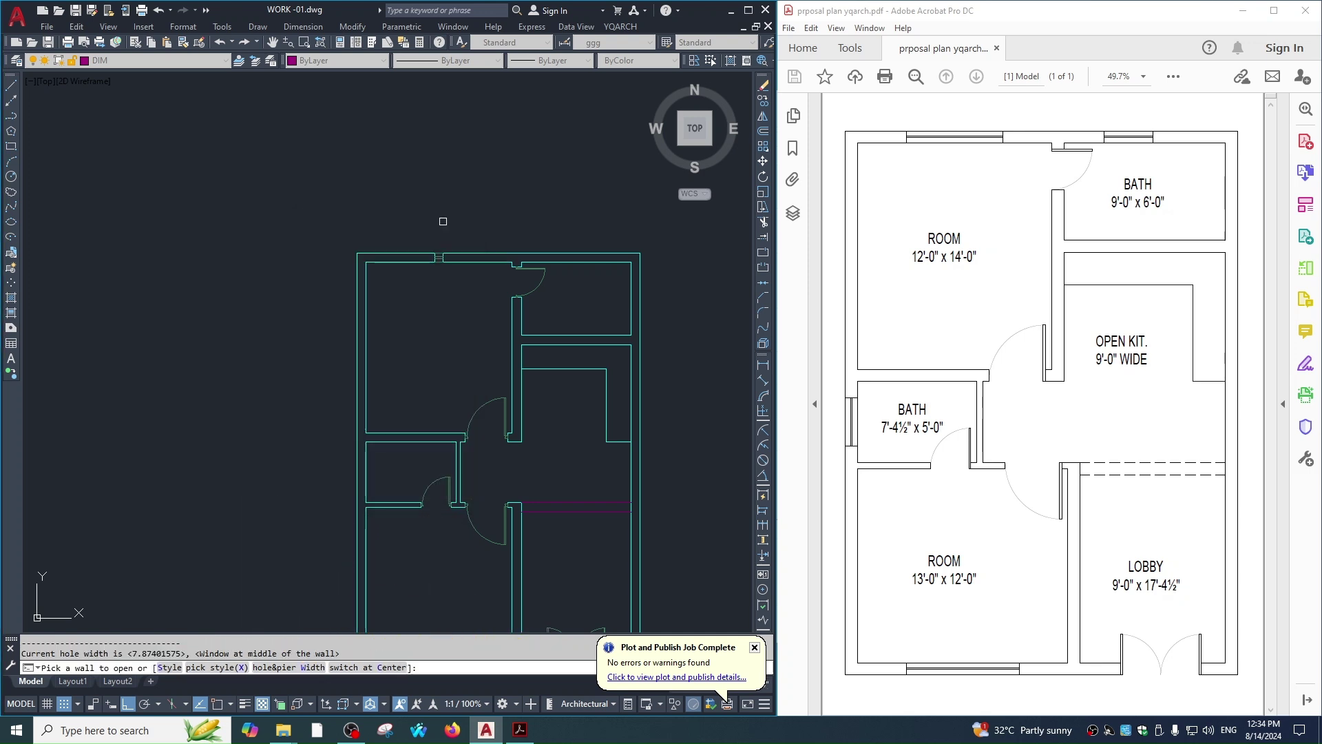
Cancel the window command and dismiss the Write Block dialog that opened by mistake.
key("Escape")
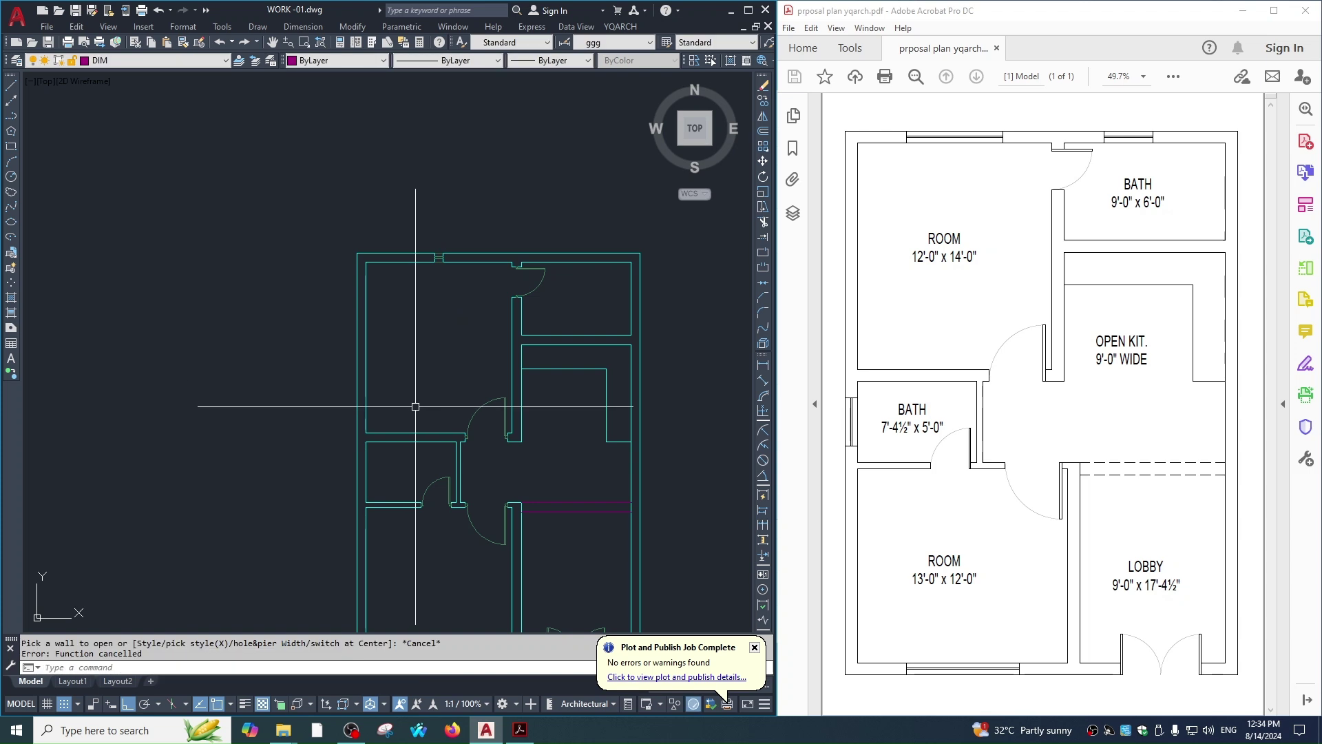
type("w")
key("Return")
key("Escape")
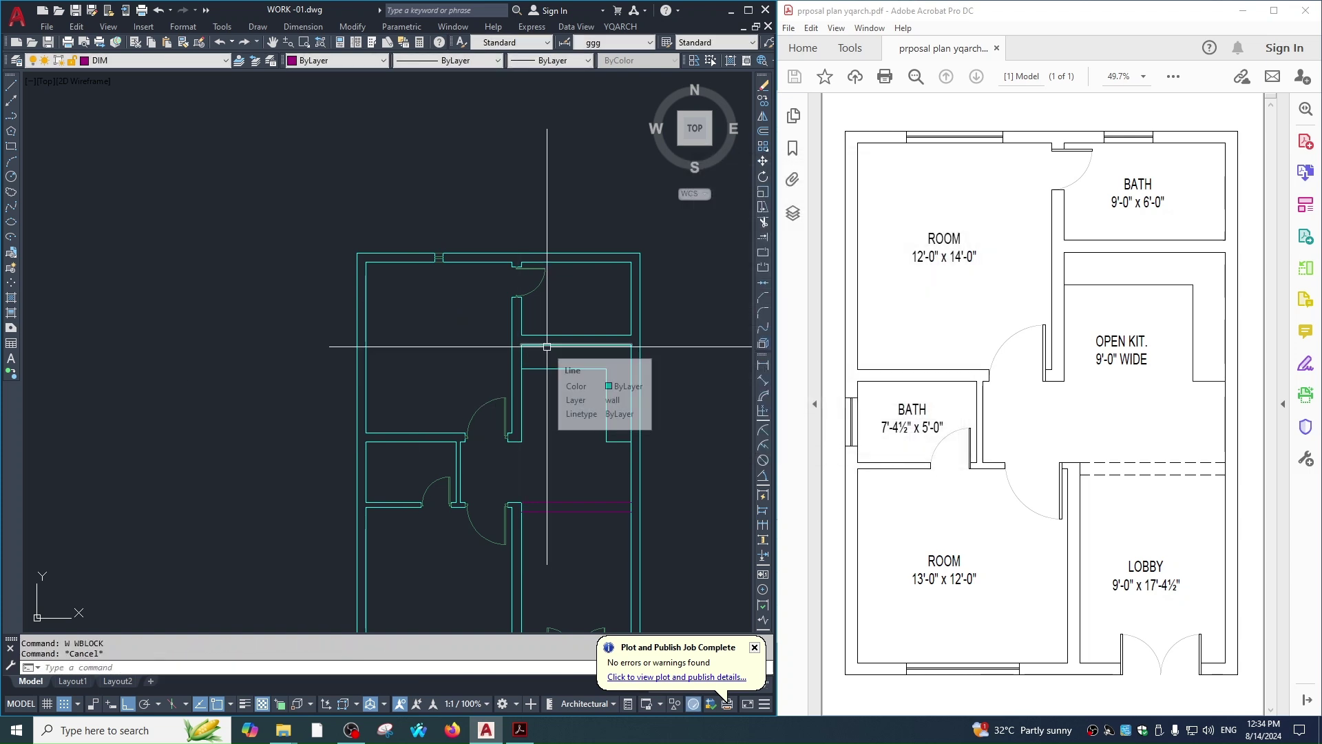
Restart the window command with a 72 hole width for the room windows.
key("Return")
type("w")
key("Return")
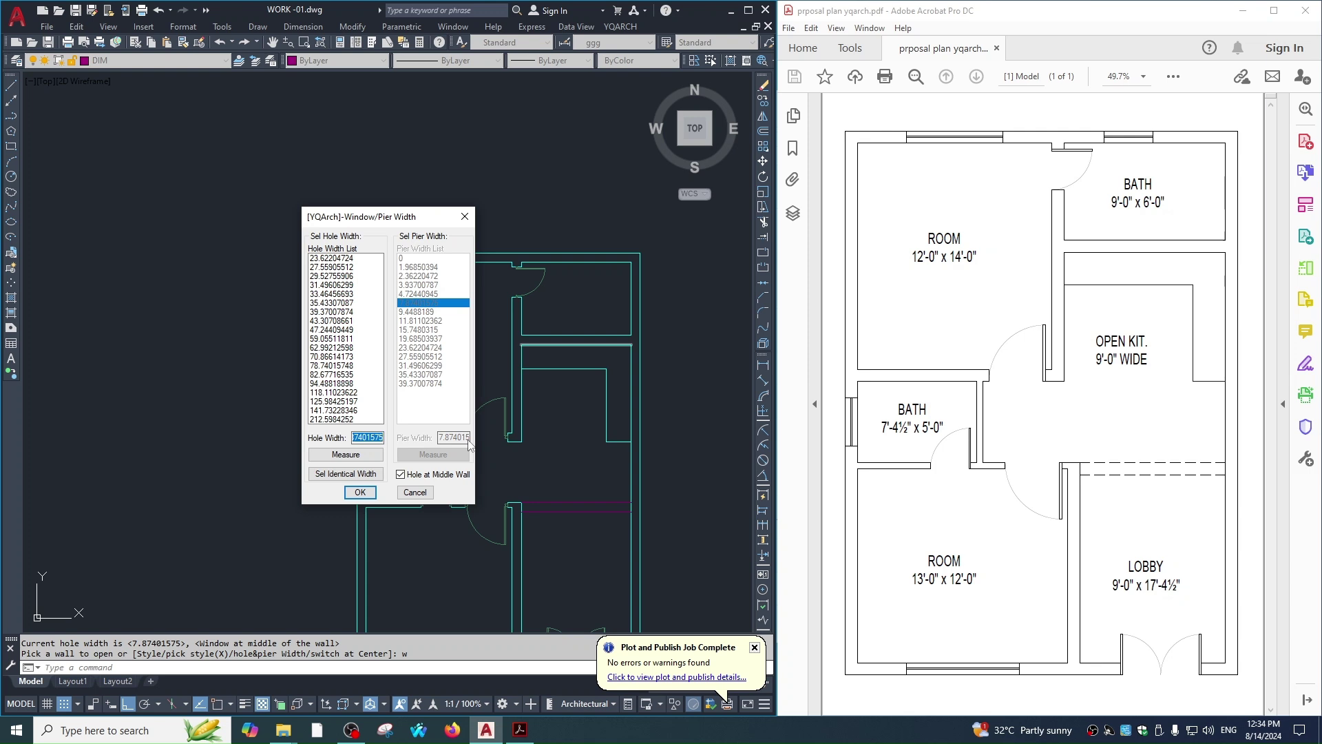
type("72")
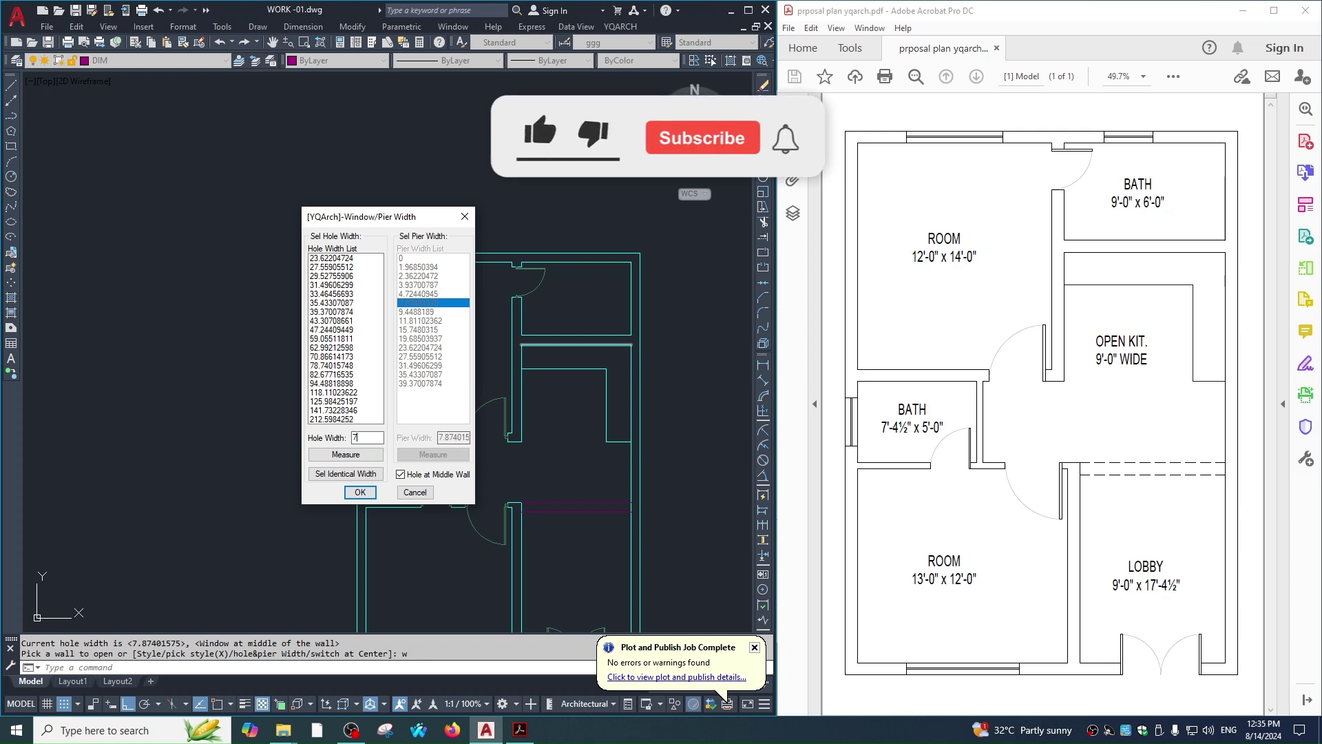
left_click(359, 492)
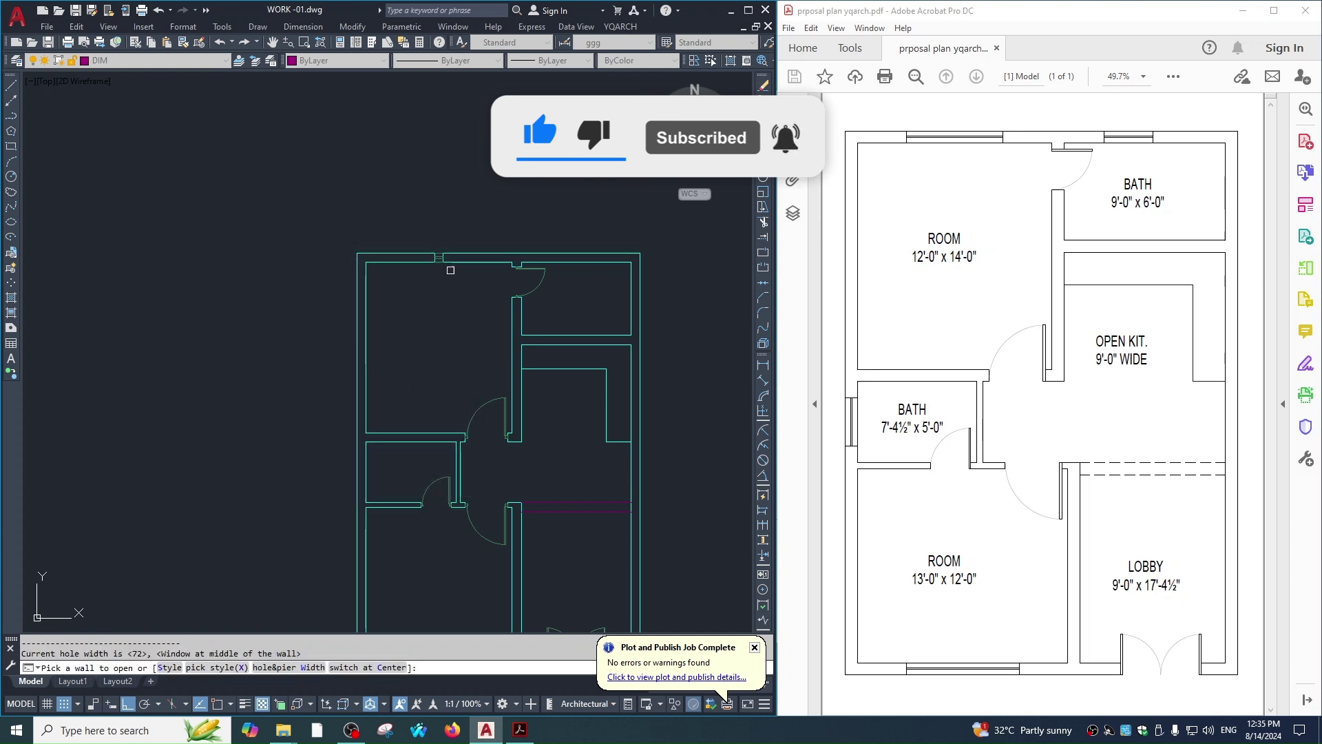
Cancel the window command, briefly run and cancel EXTEND, then restart window opening.
scroll(448, 263, "up", 4)
key("Escape")
type("ex")
key("Return")
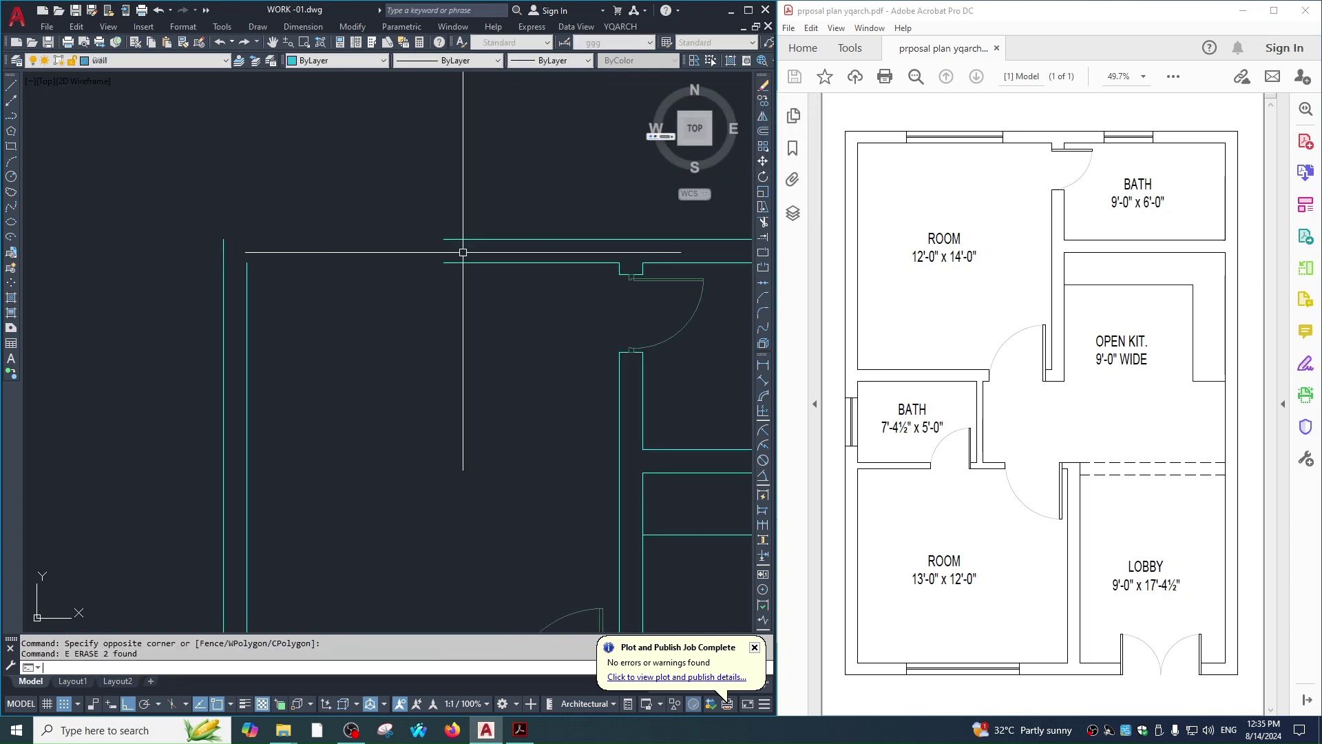
key("Return")
key("Escape")
key("Escape")
type("ads")
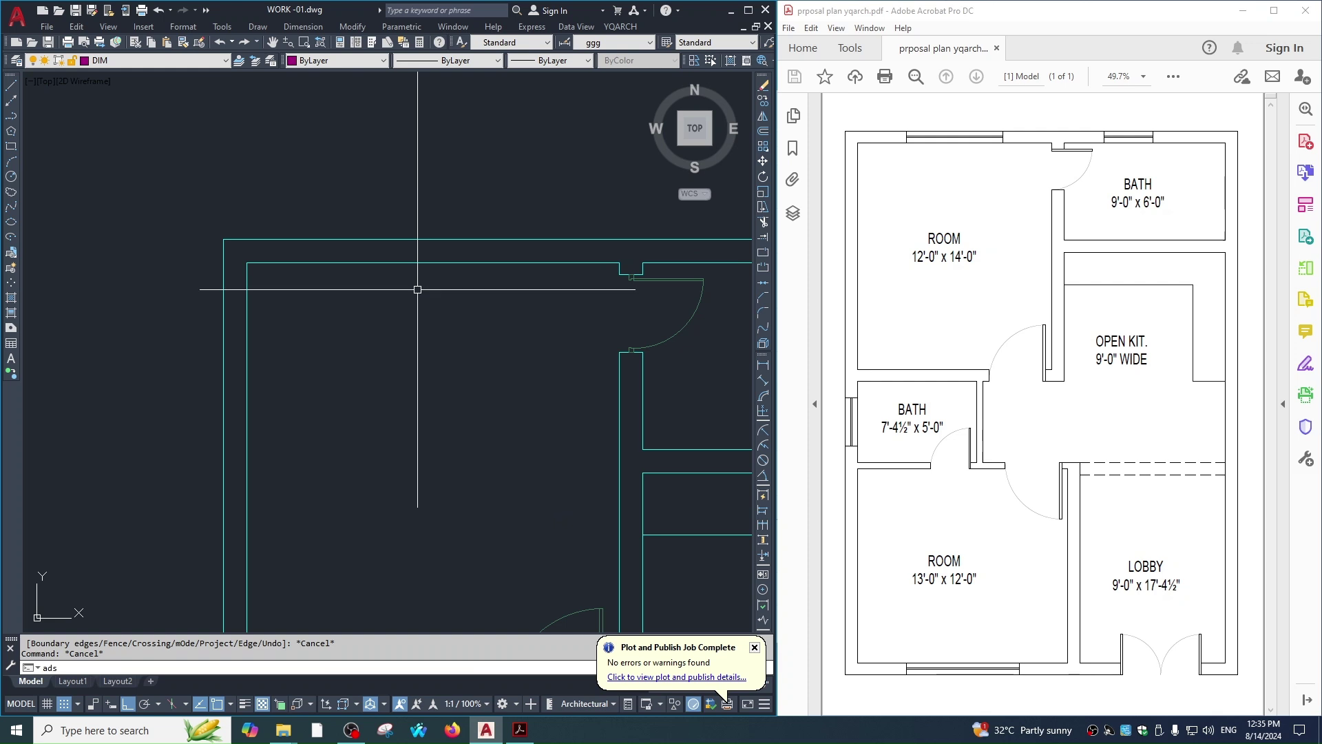
type("ads")
key("Return")
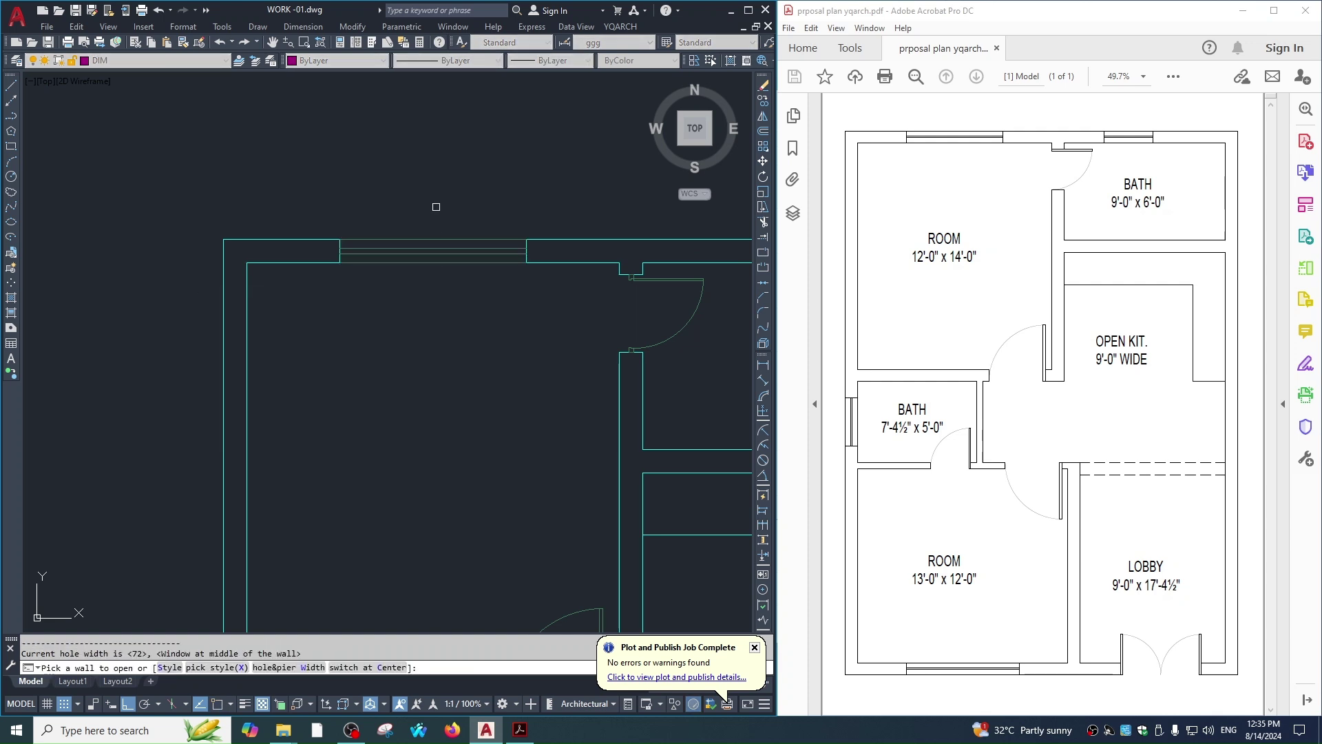
Set a 36 hole width for the bath's side-wall window.
scroll(436, 206, "down", 3)
scroll(428, 236, "down", 2)
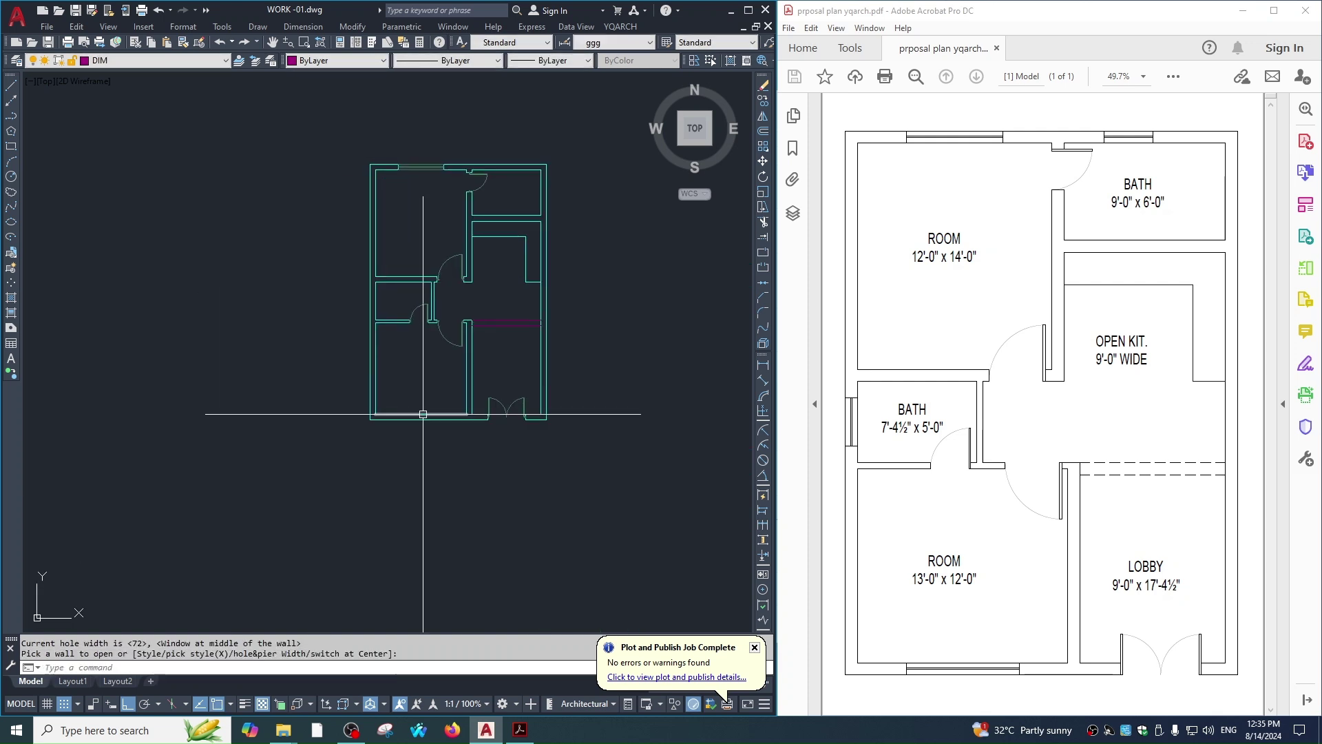
middle_click_drag(386, 374, 416, 420)
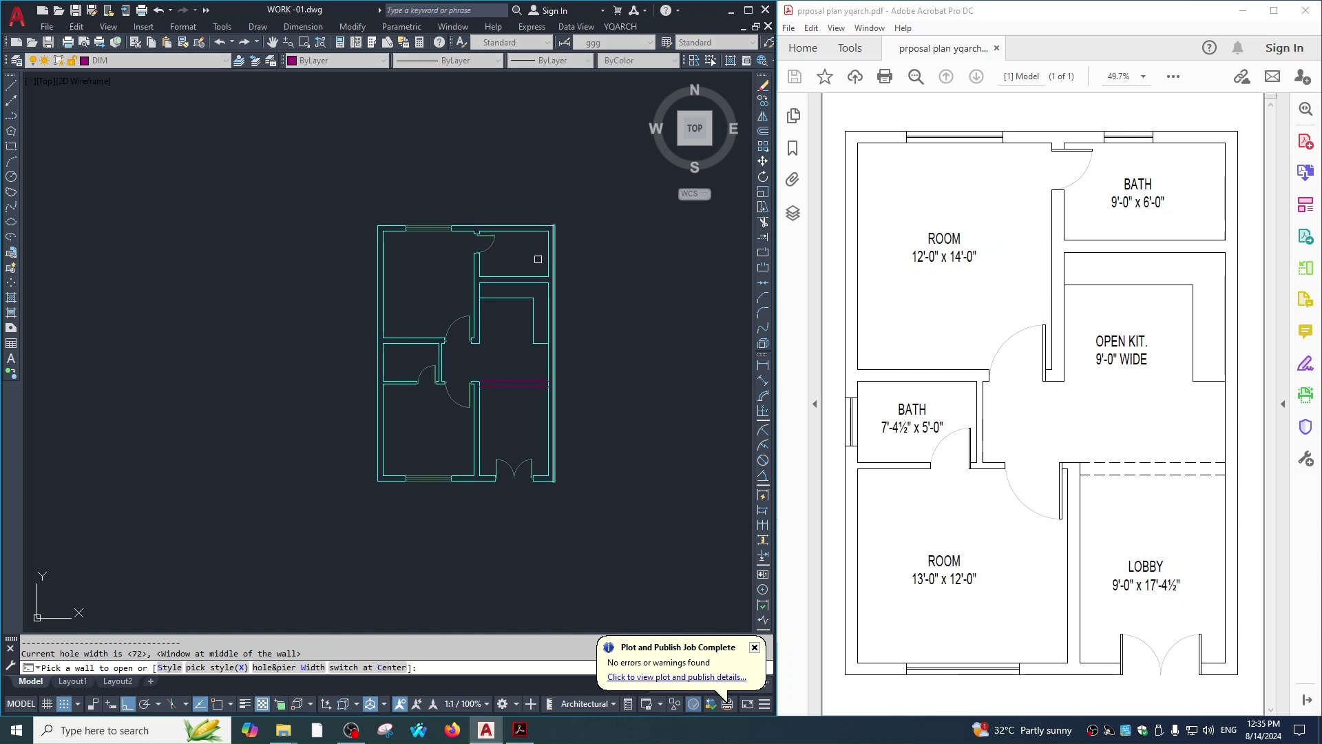
middle_click_drag(571, 338, 571, 341)
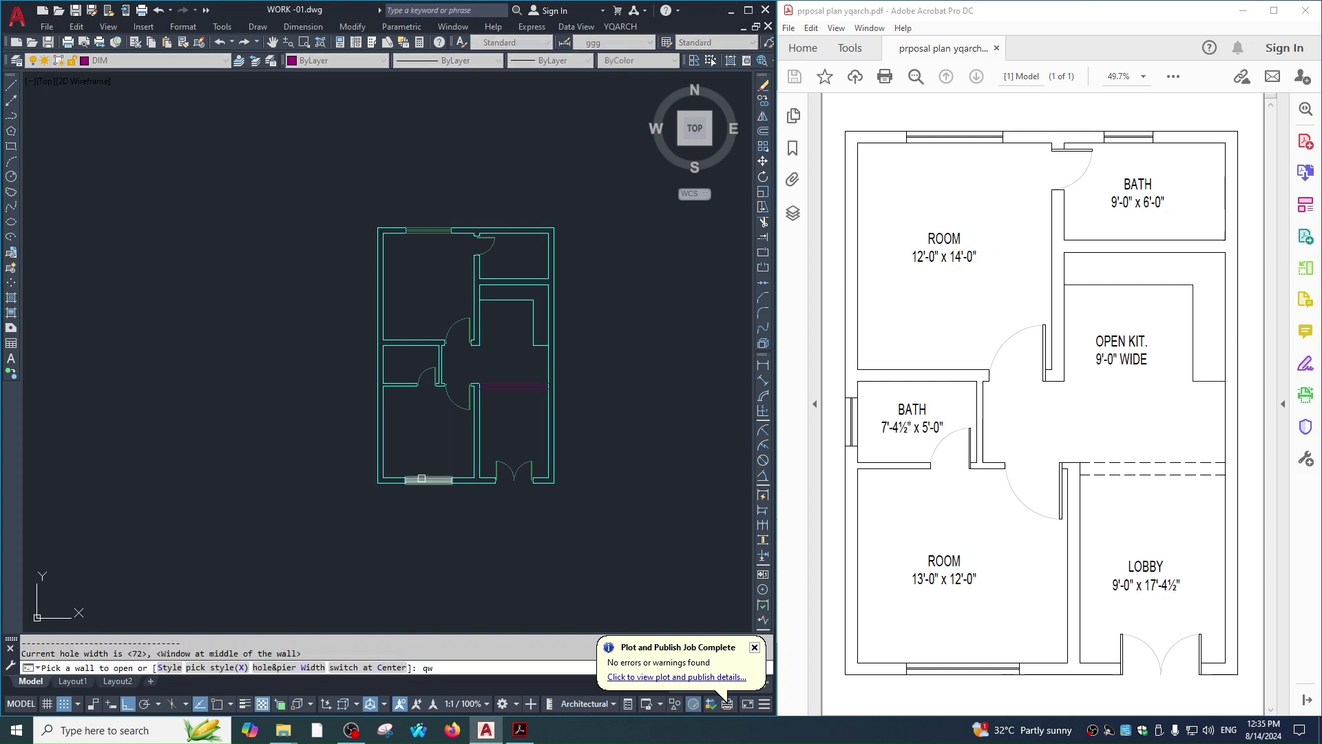
type("w")
key("Return")
type("36")
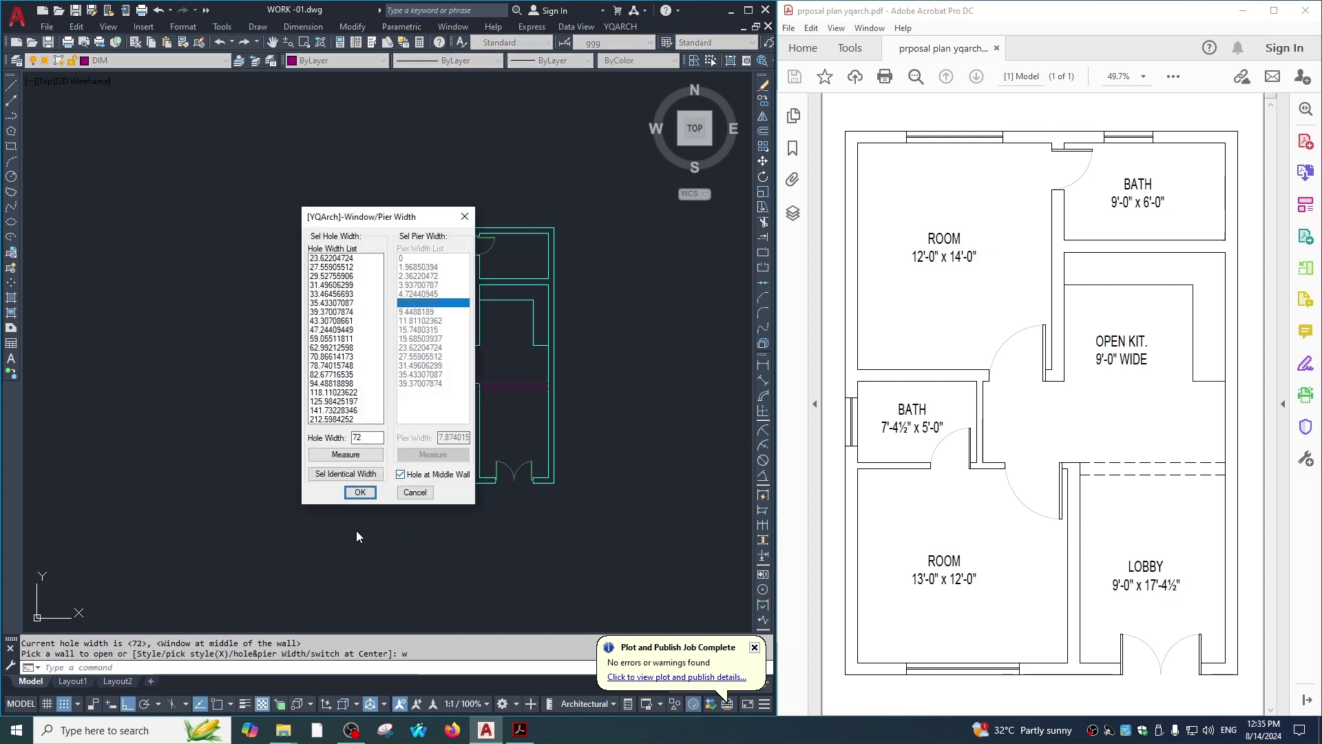
left_click(349, 493)
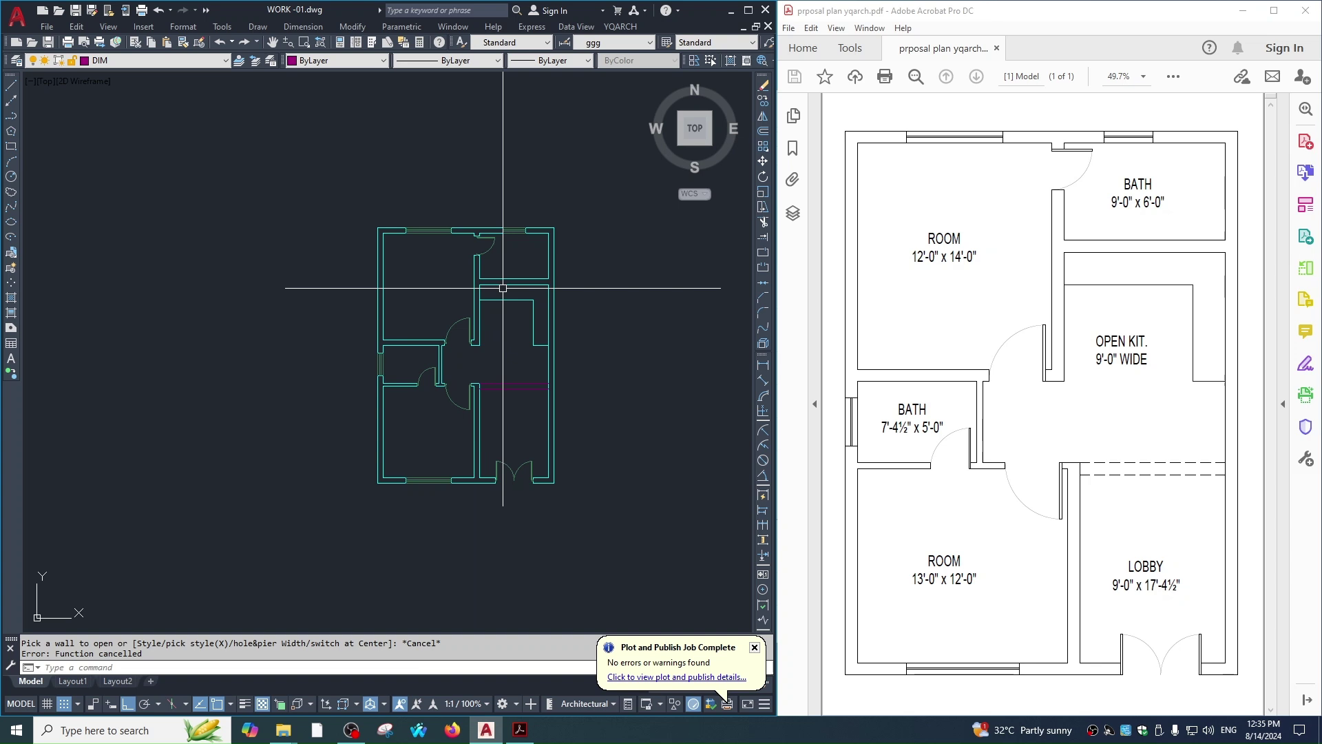
scroll(538, 323, "up", 2)
scroll(622, 340, "up", 1)
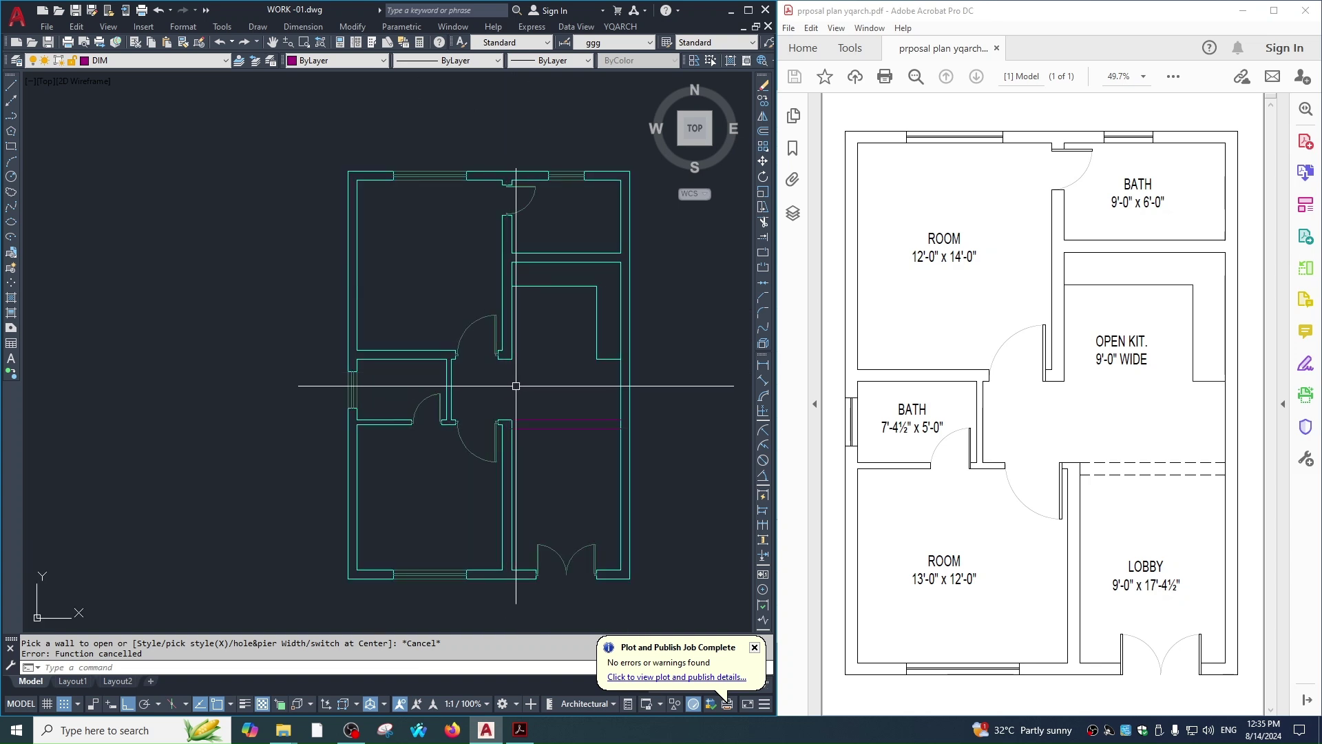
Erase the window and its wall lines from the lower room's bottom wall.
scroll(464, 378, "up", 1)
left_click(496, 372)
scroll(496, 367, "down", 3)
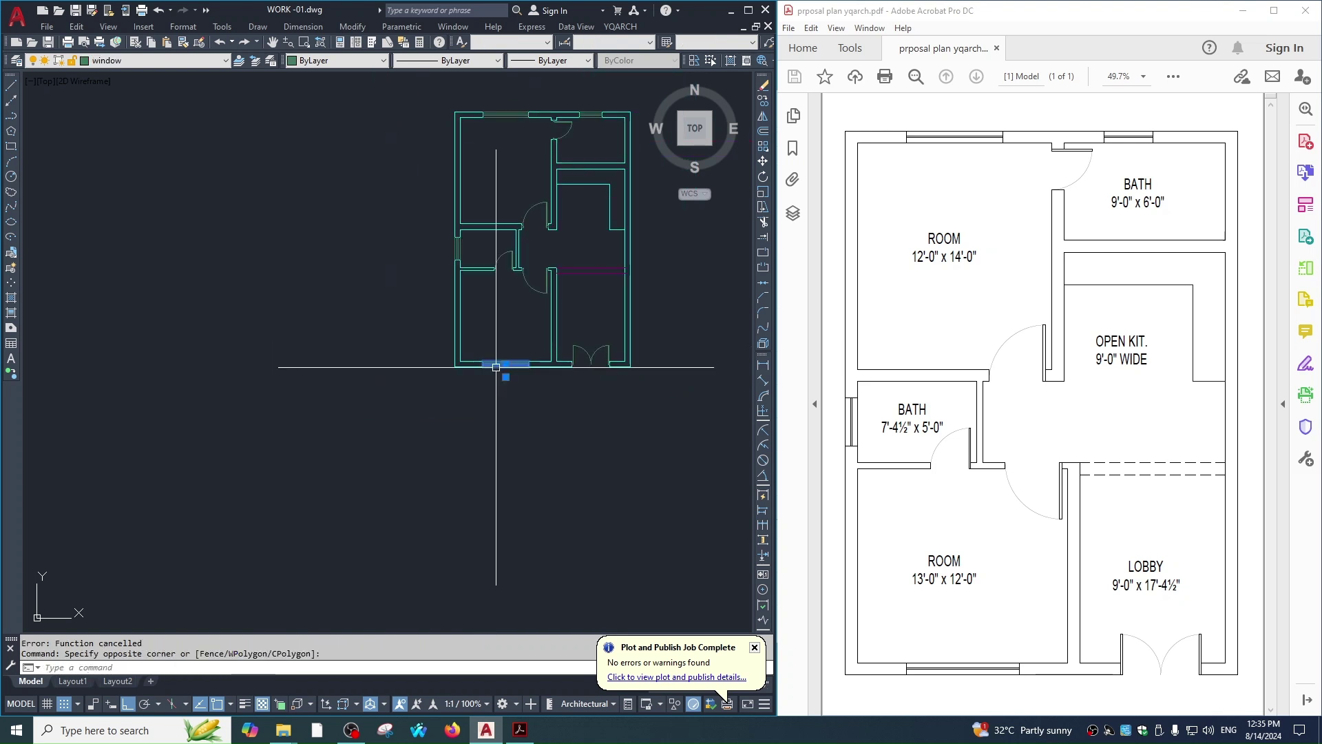
scroll(495, 367, "down", 1)
scroll(458, 413, "up", 2)
scroll(458, 414, "up", 1)
scroll(531, 413, "up", 2)
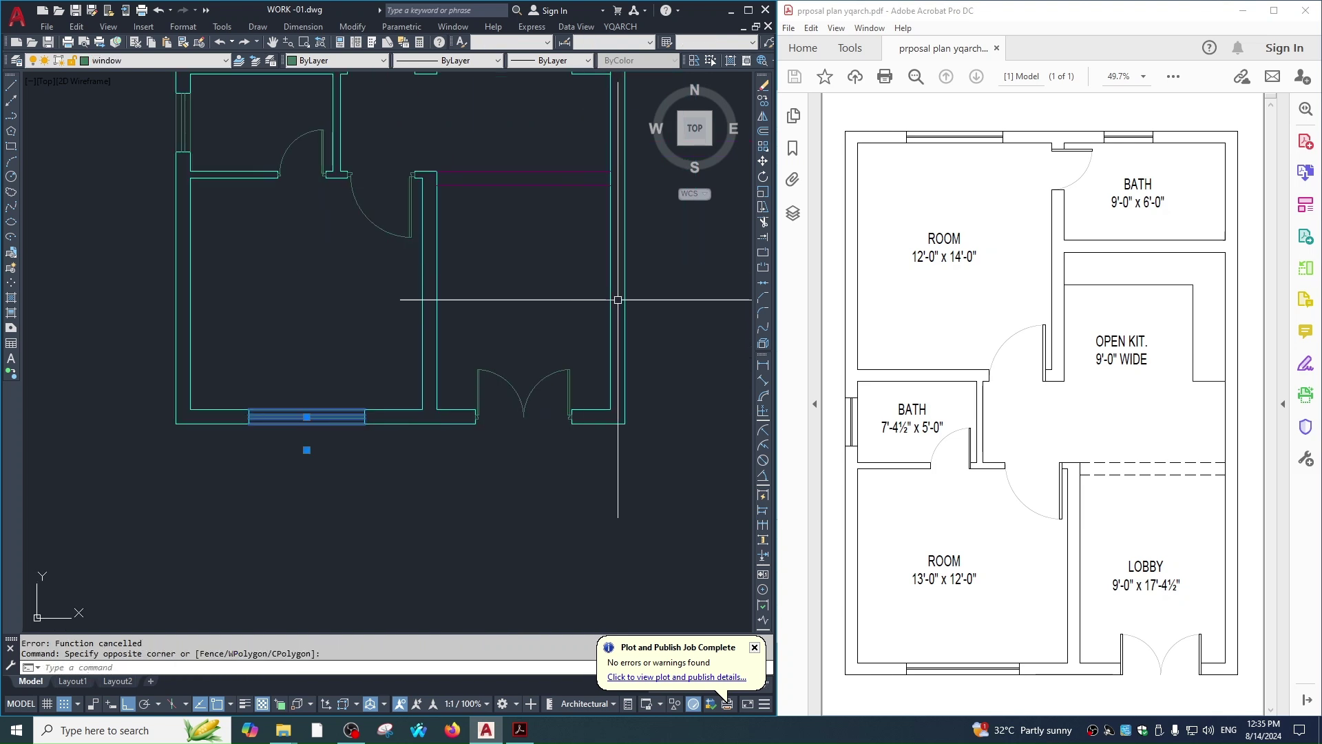
middle_click_drag(244, 409, 407, 389)
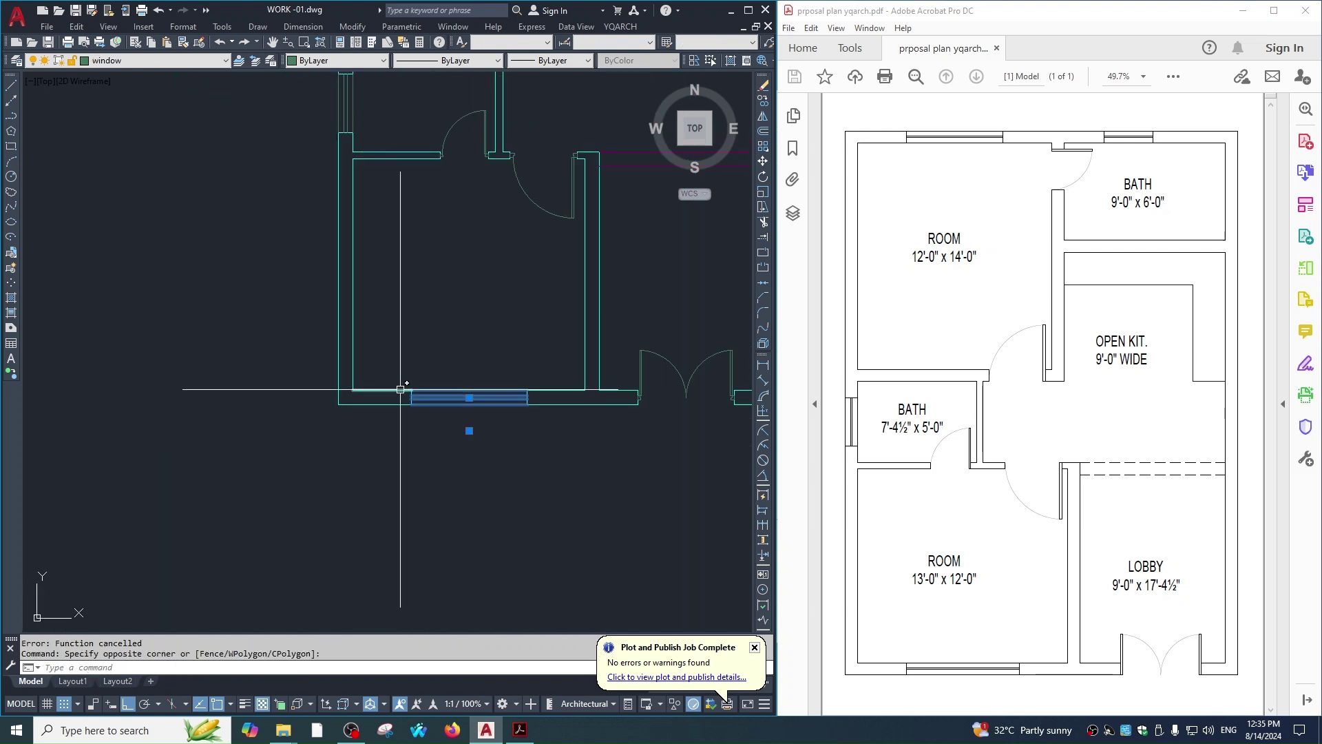
left_click(460, 467)
type("e")
key("Return")
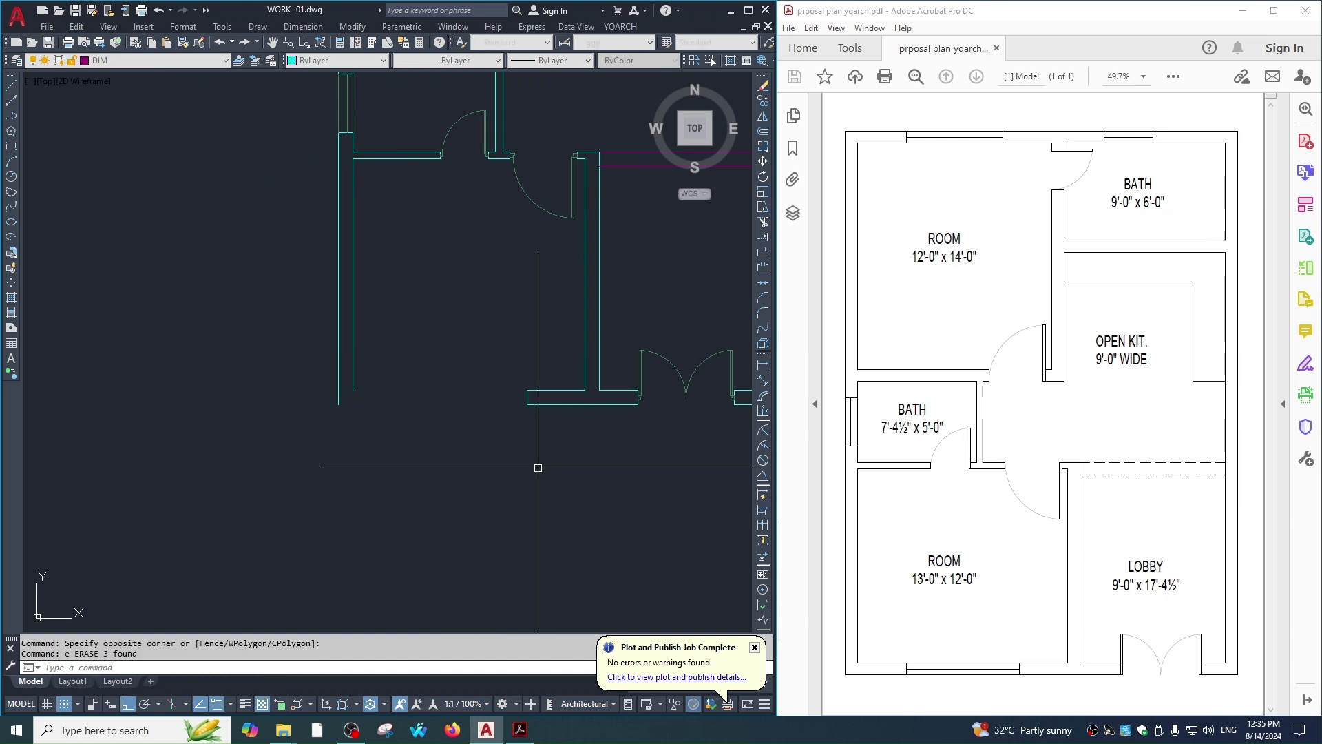
Erase the leftover short wall edge and join the left and bottom wall lines at the corner.
left_click(493, 369)
left_click(567, 428)
type("e")
key("Return")
key("Return")
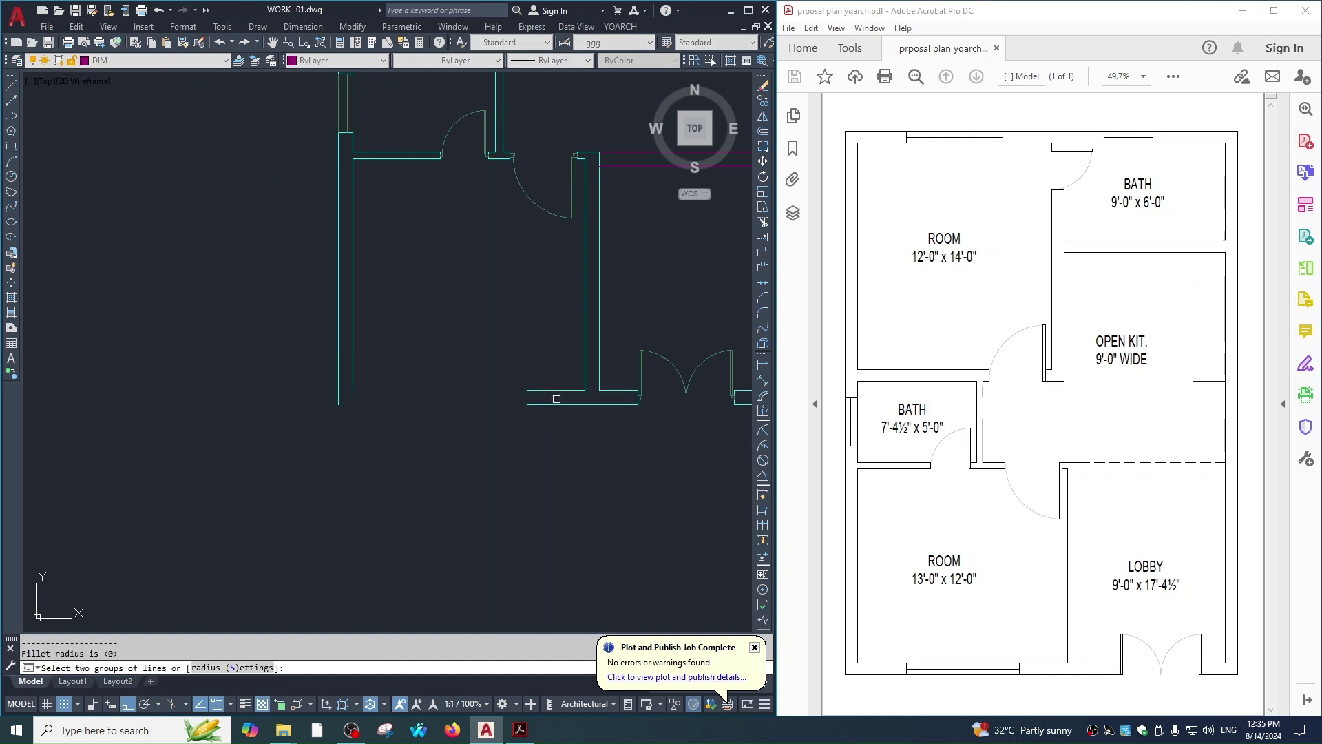
left_click(339, 330)
left_click(550, 405)
left_click(352, 330)
left_click(551, 390)
key("Escape")
Insert a Style1 corner window, hole widths 60 and 24, at the lower room's bottom-left corner.
middle_click_drag(464, 405, 542, 442)
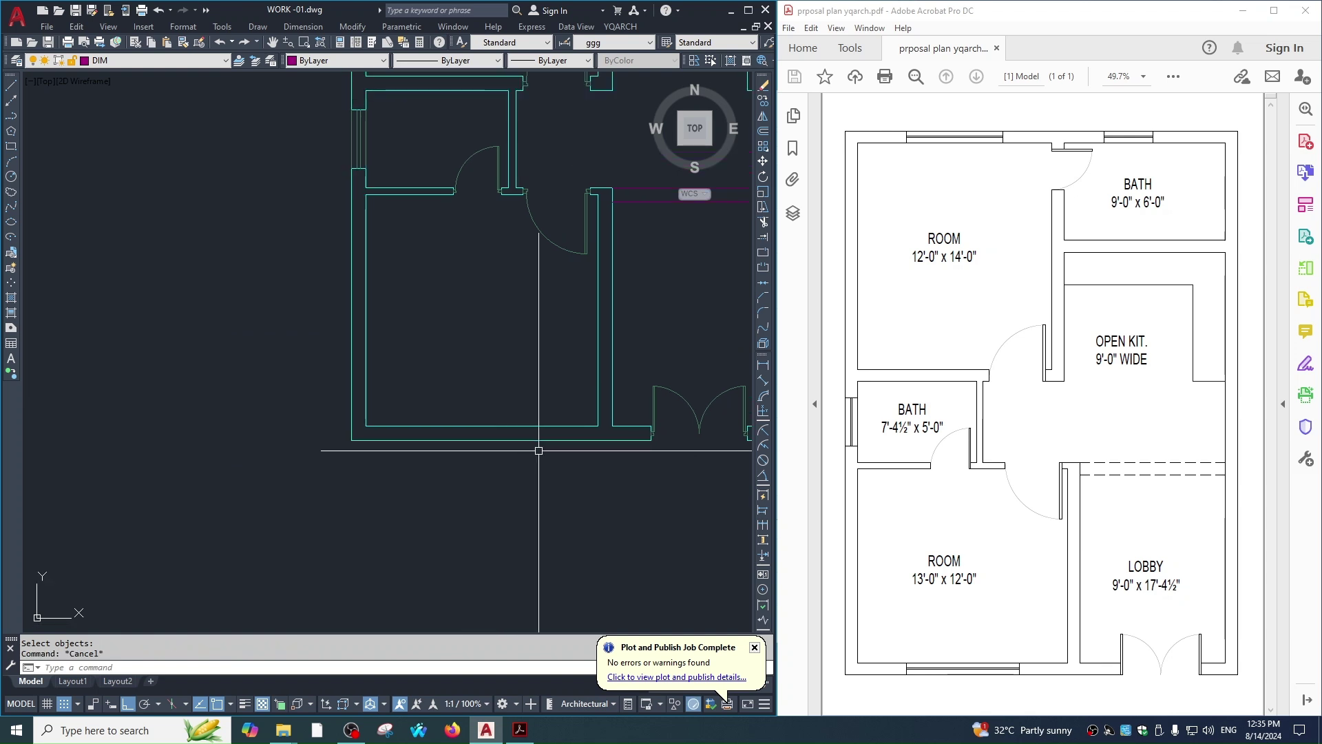
type("w")
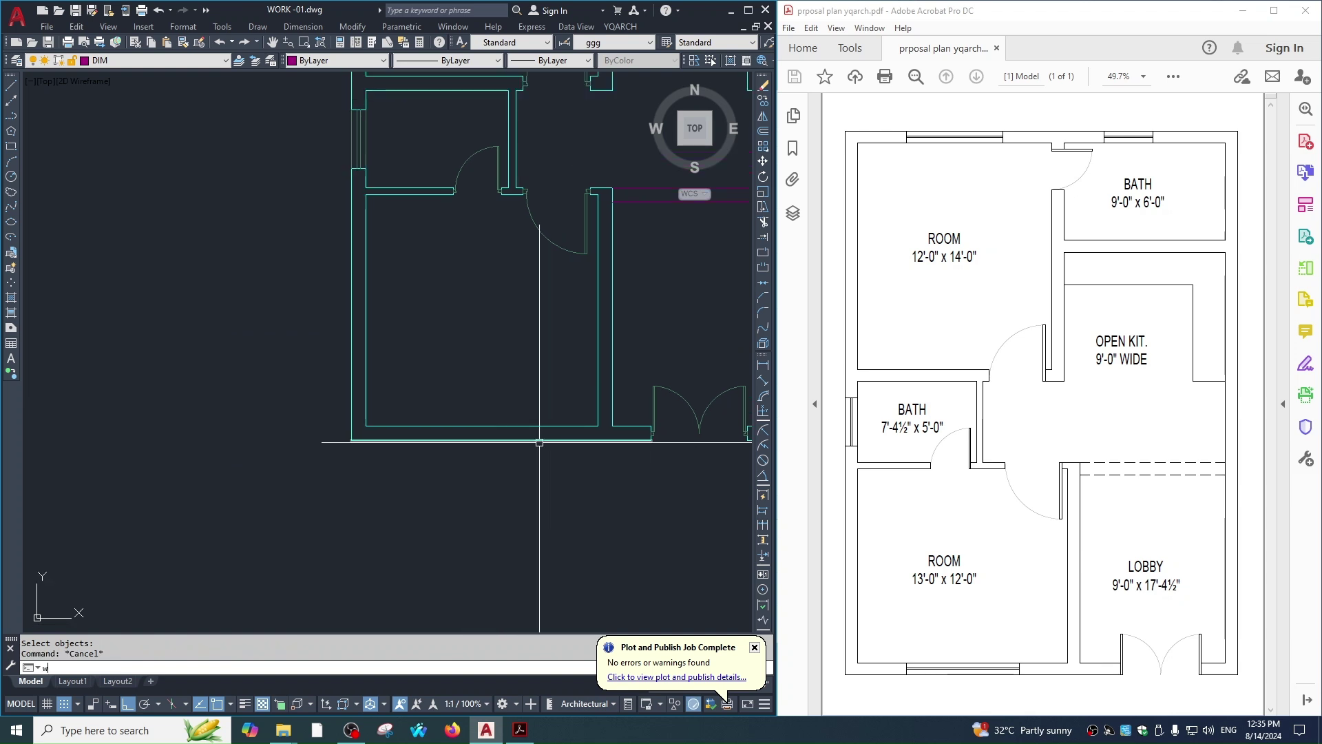
type("z")
key("Return")
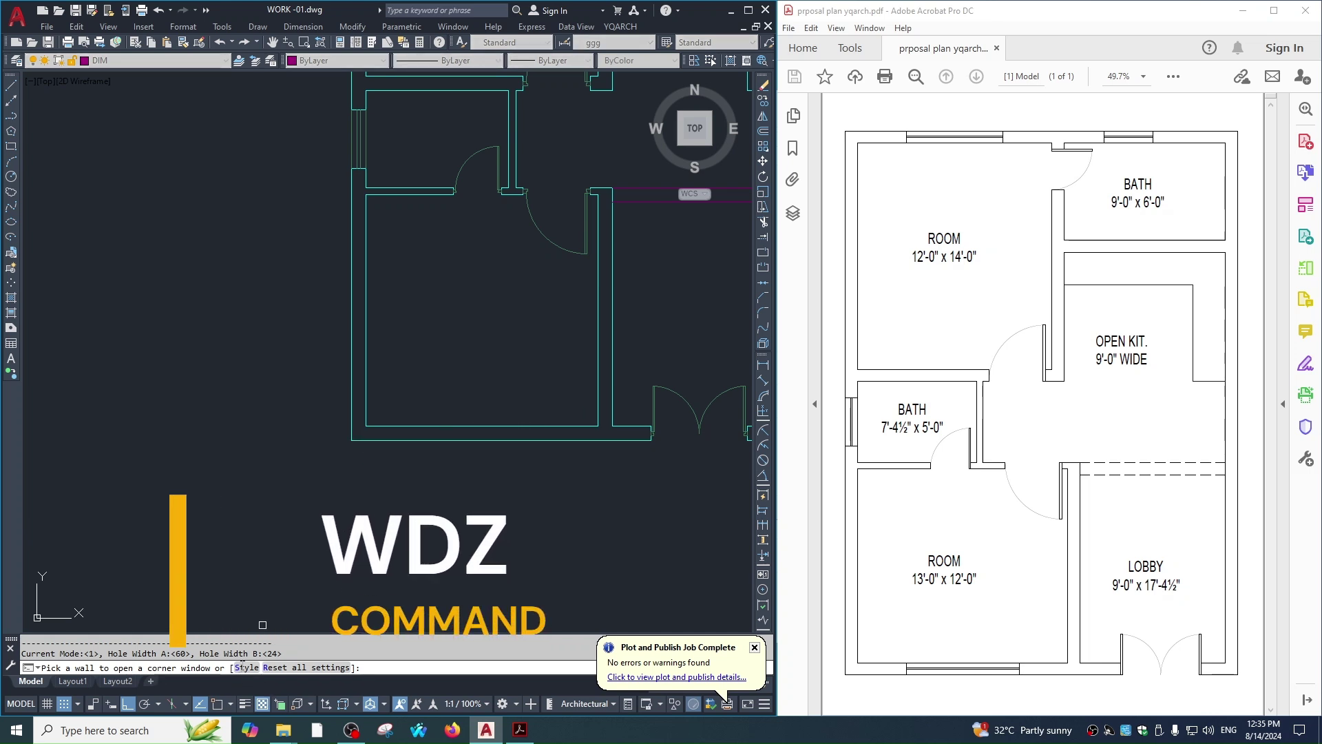
type("s")
key("Return")
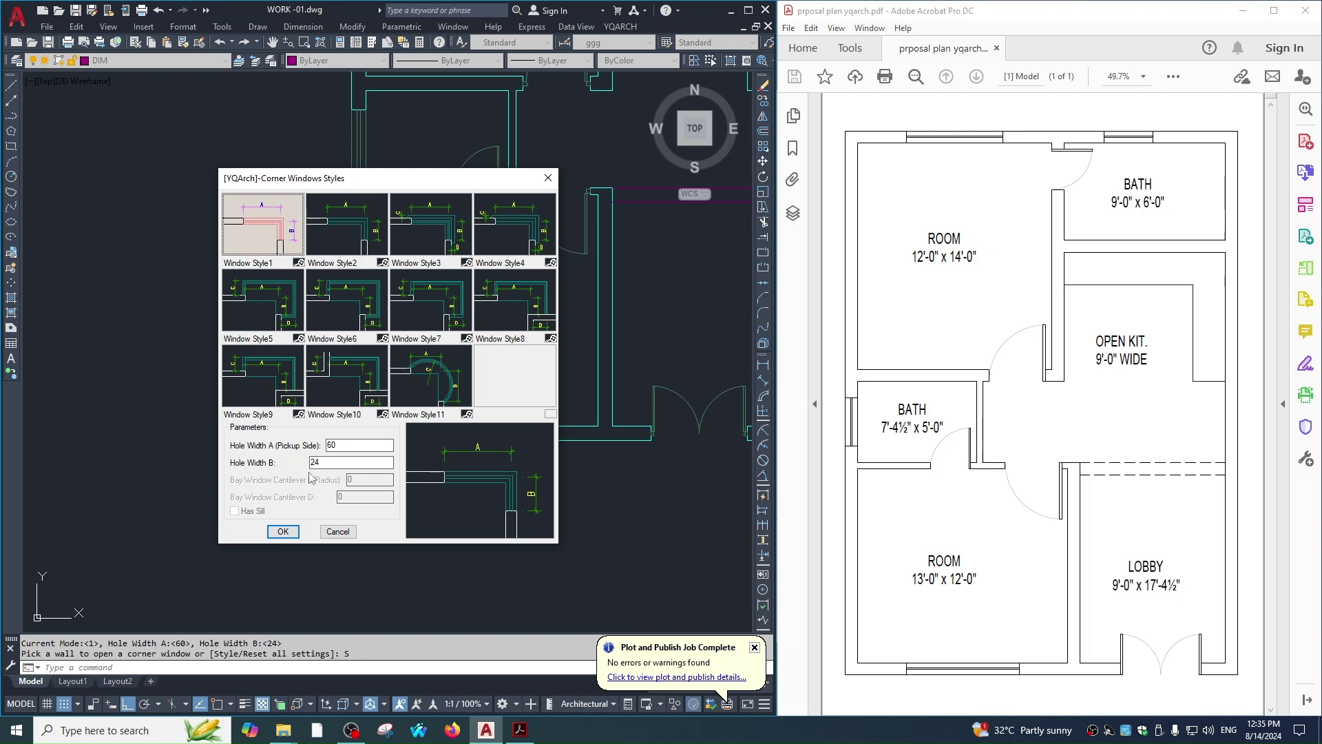
left_click(295, 531)
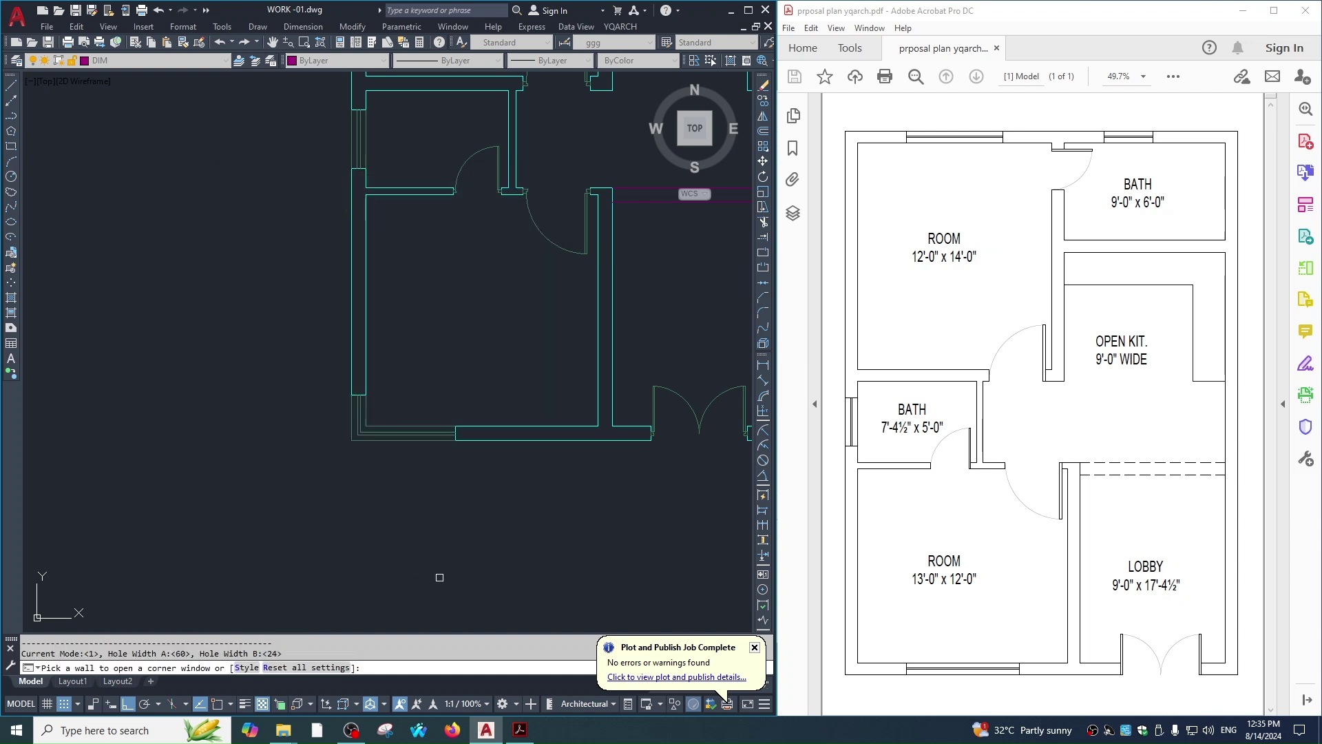
key("Escape")
middle_click_drag(579, 418, 525, 466)
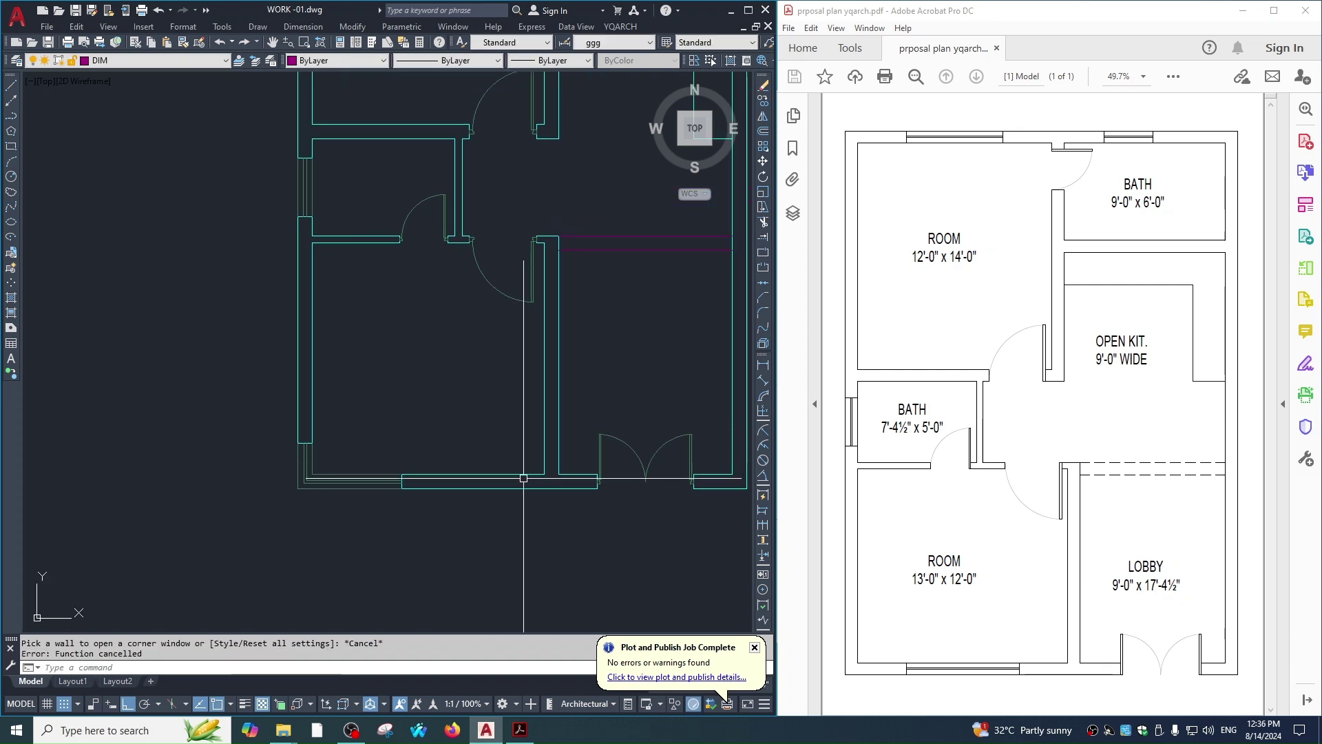
Recentre the plan, then start and cancel a linear dimension on the kitchen wall.
key("Escape")
scroll(518, 468, "down", 2)
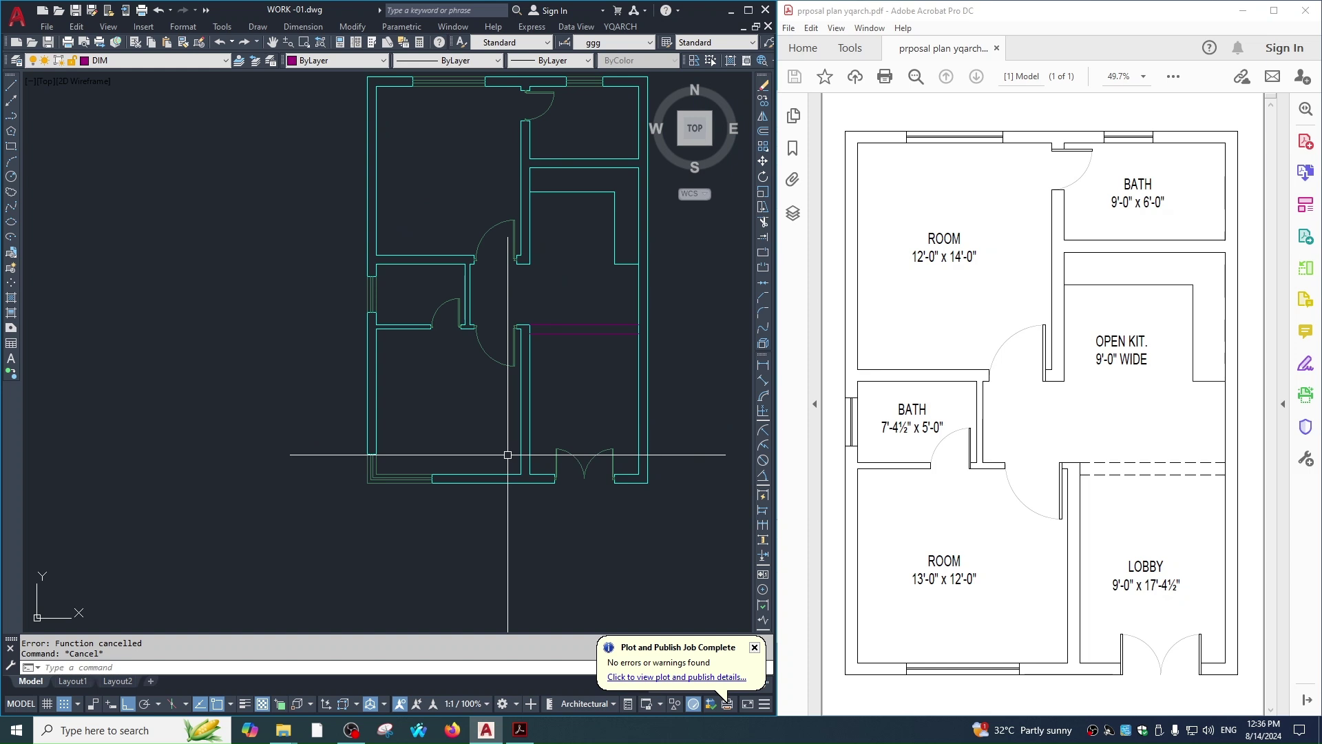
middle_click_drag(588, 457, 579, 471)
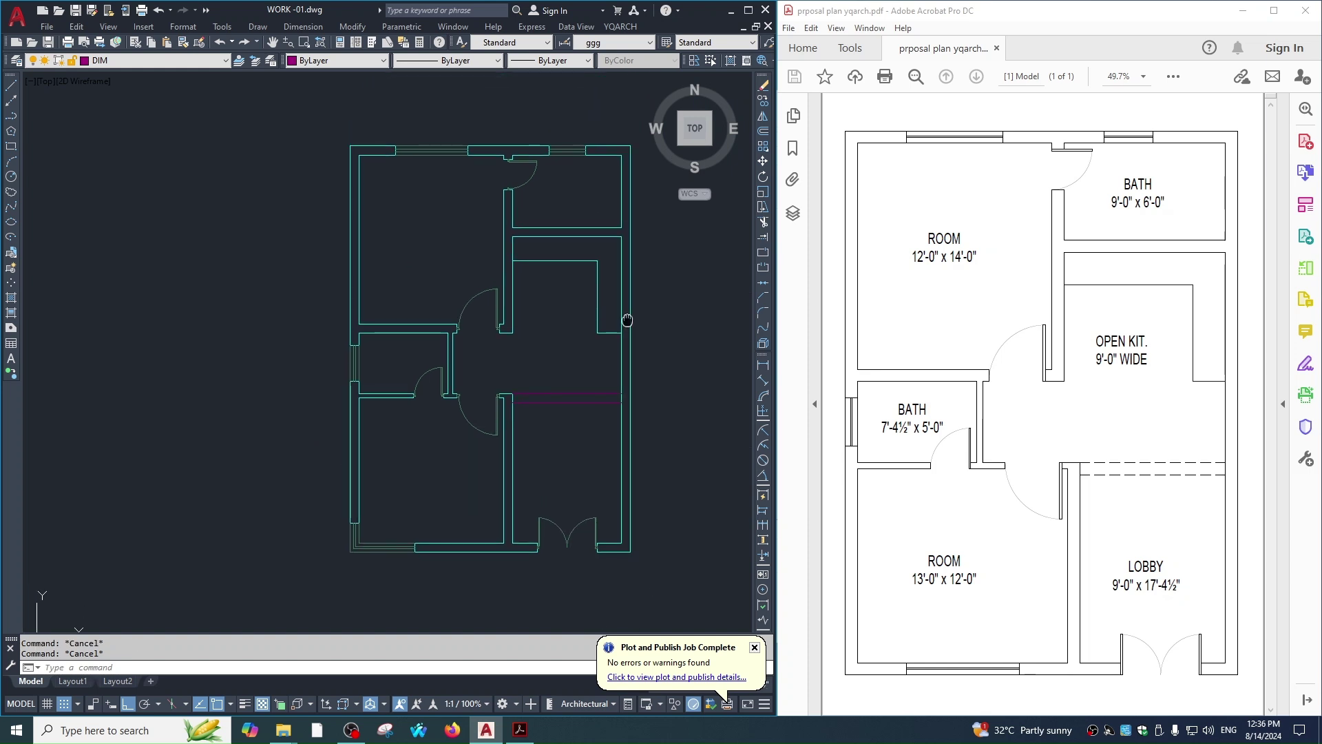
scroll(613, 296, "up", 2)
left_click(598, 270)
key("Escape")
scroll(578, 443, "down", 2)
scroll(592, 344, "down", 2)
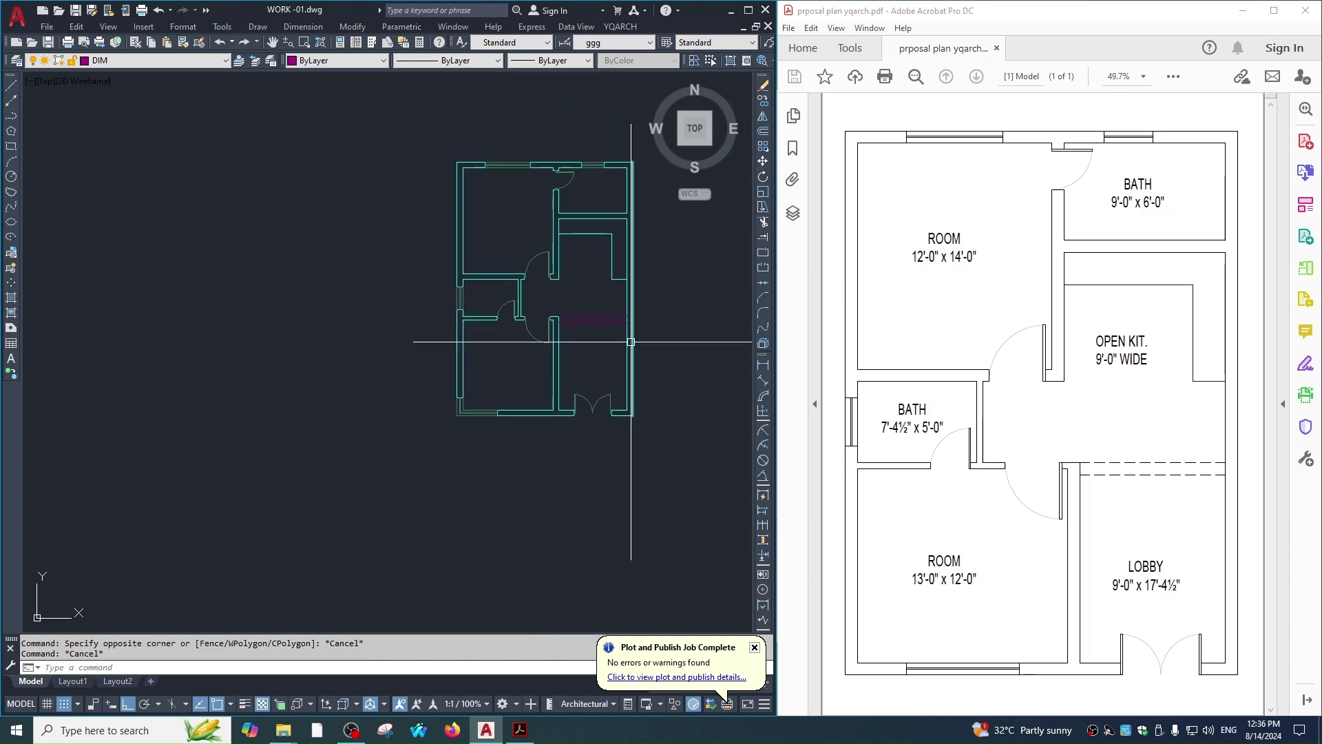
scroll(578, 317, "up", 1)
scroll(577, 304, "up", 2)
middle_click_drag(577, 303, 544, 310)
key("Escape")
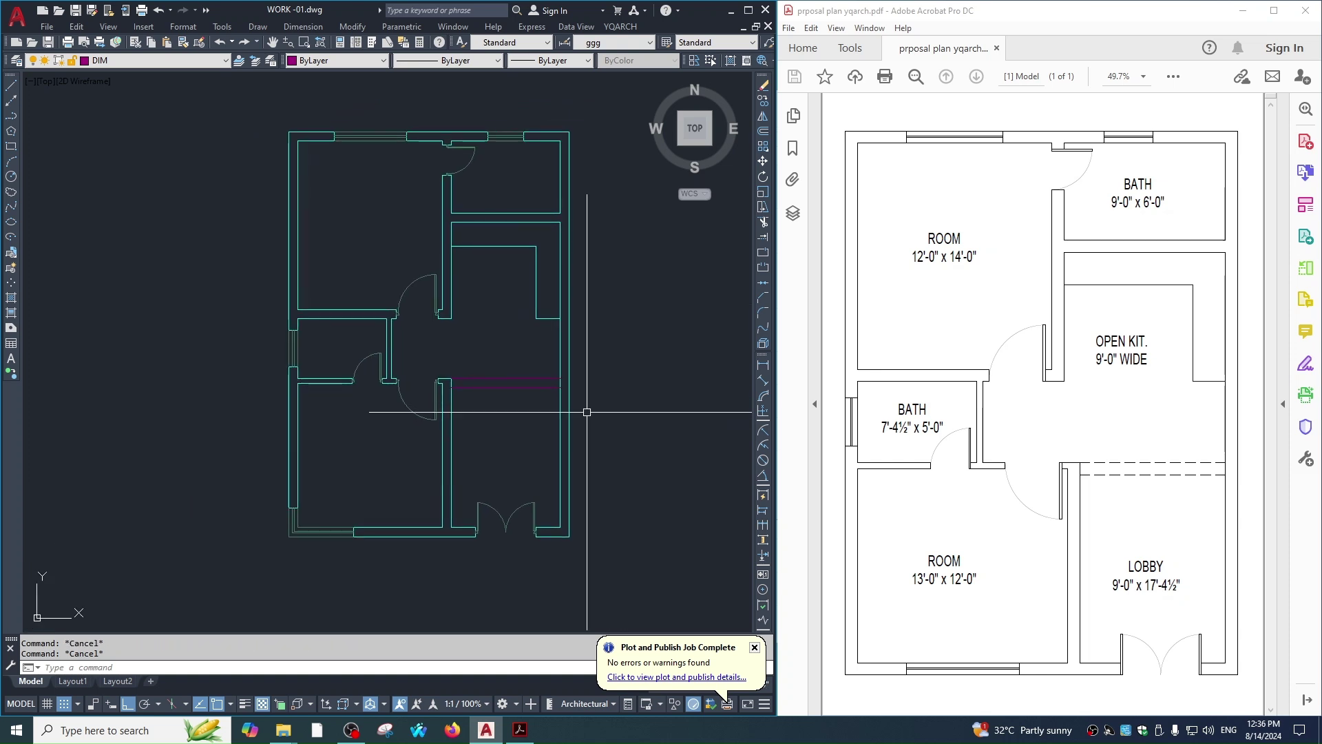
scroll(544, 310, "up", 2)
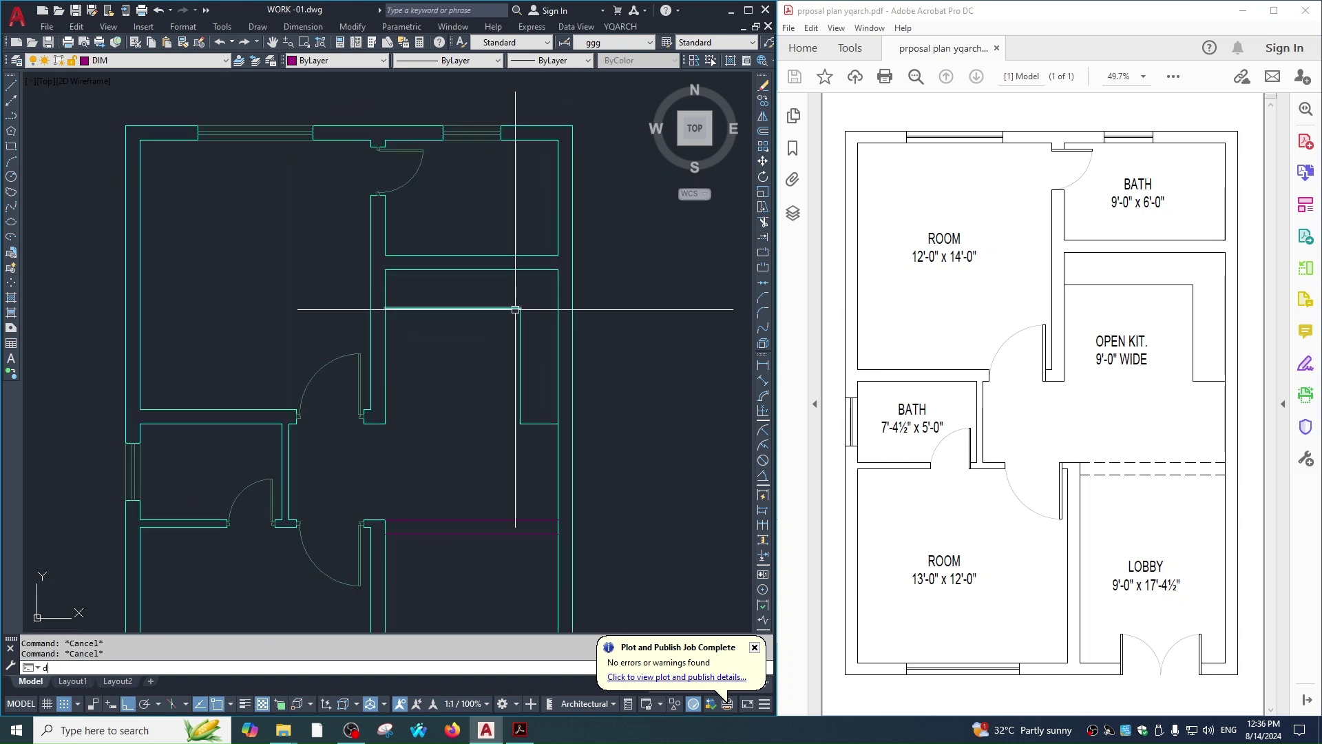
type("dli")
key("Return")
Window-select and erase the three leftover kitchen counter lines.
key("Return")
scroll(489, 299, "up", 2)
left_click(489, 266)
scroll(486, 297, "down", 2)
key("Escape")
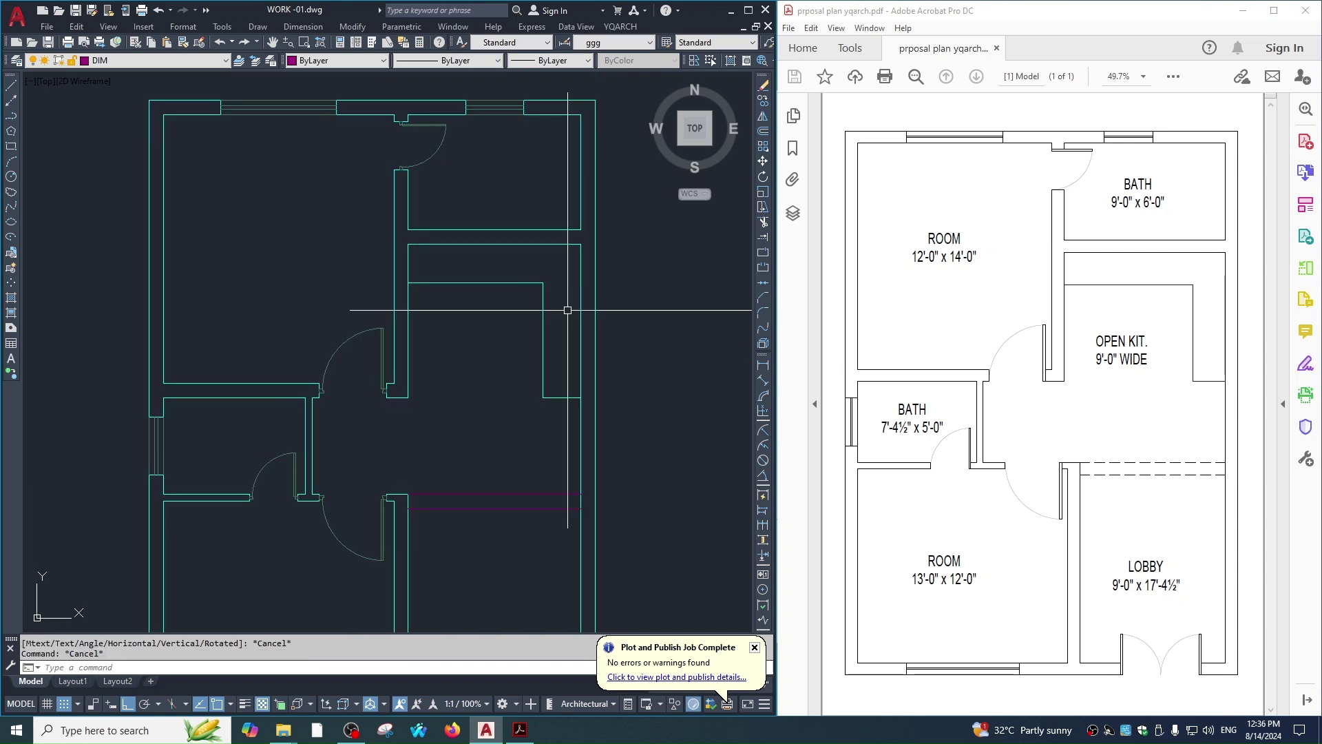
left_click_drag(561, 272, 516, 465)
type("e")
key("Return")
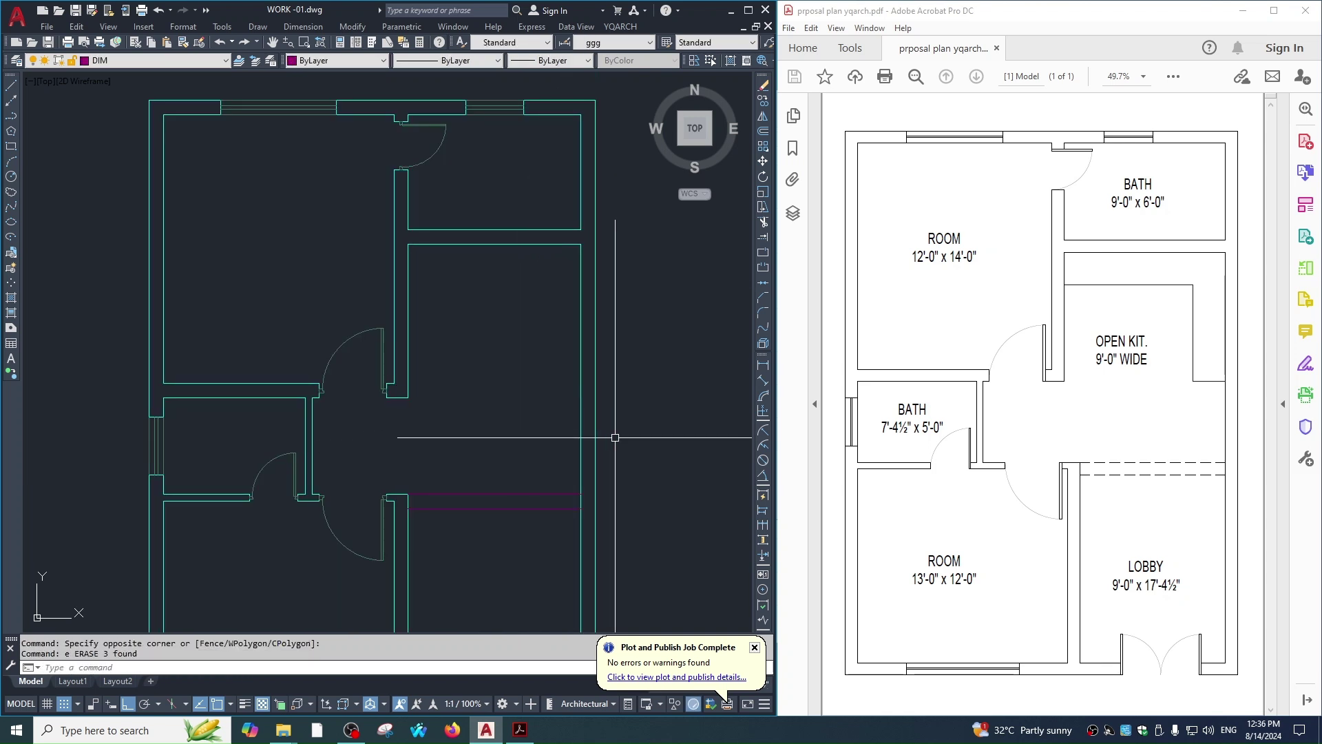
middle_click_drag(618, 382, 620, 407)
key("Escape")
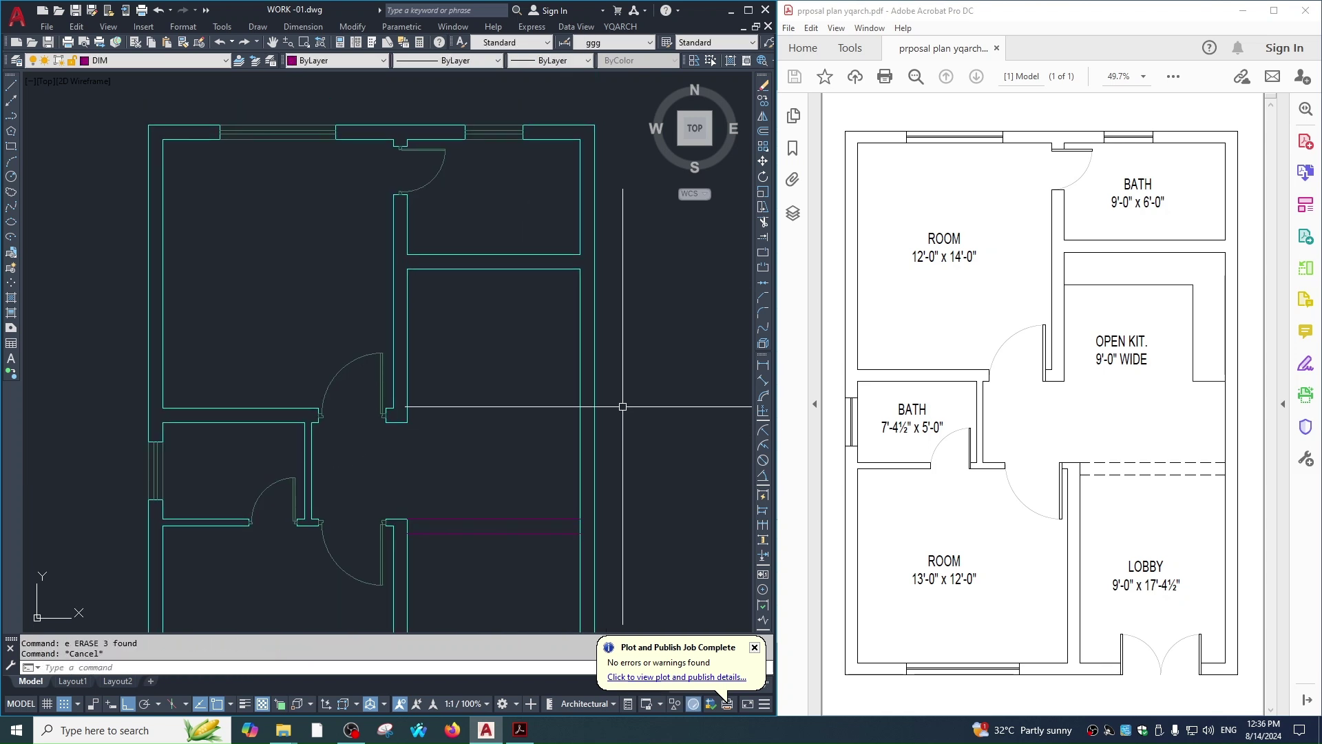
Configure a double-tread staircase: total width 108, landing and tread width 48, tread run 13.
type("lt")
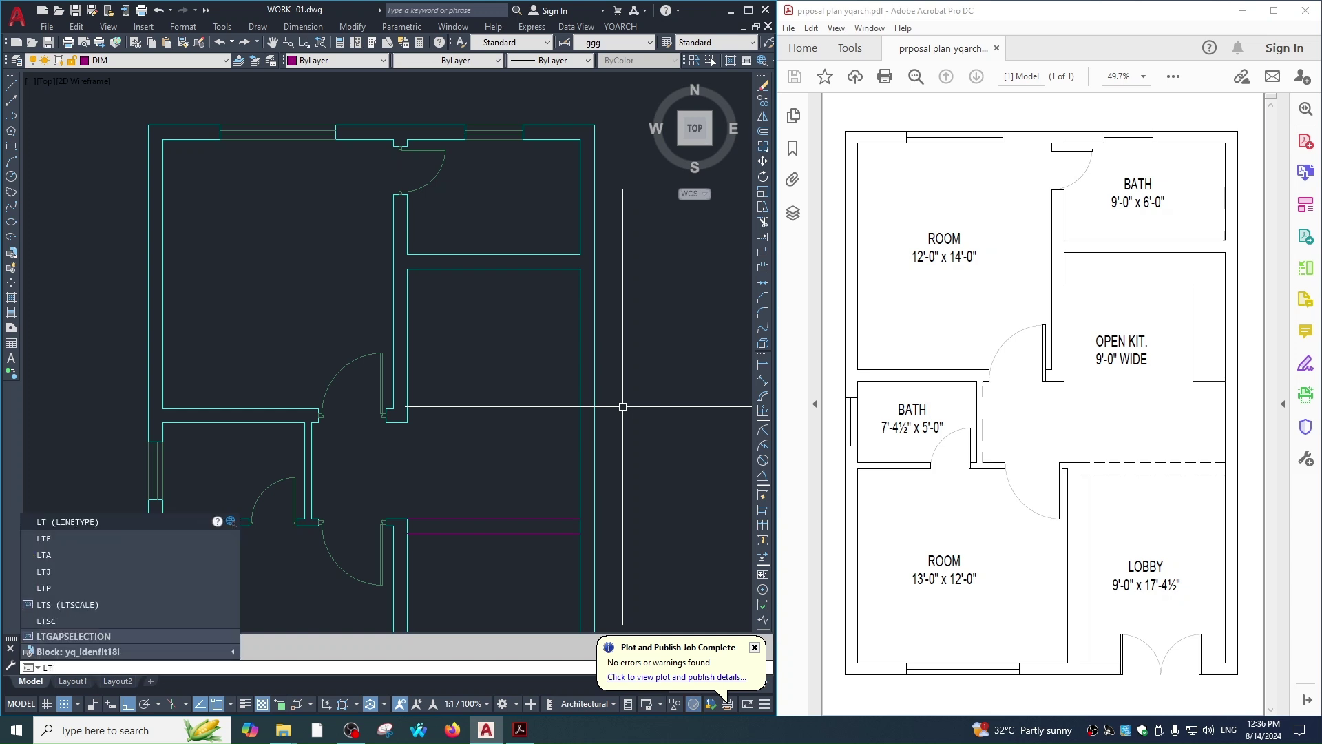
key("Return")
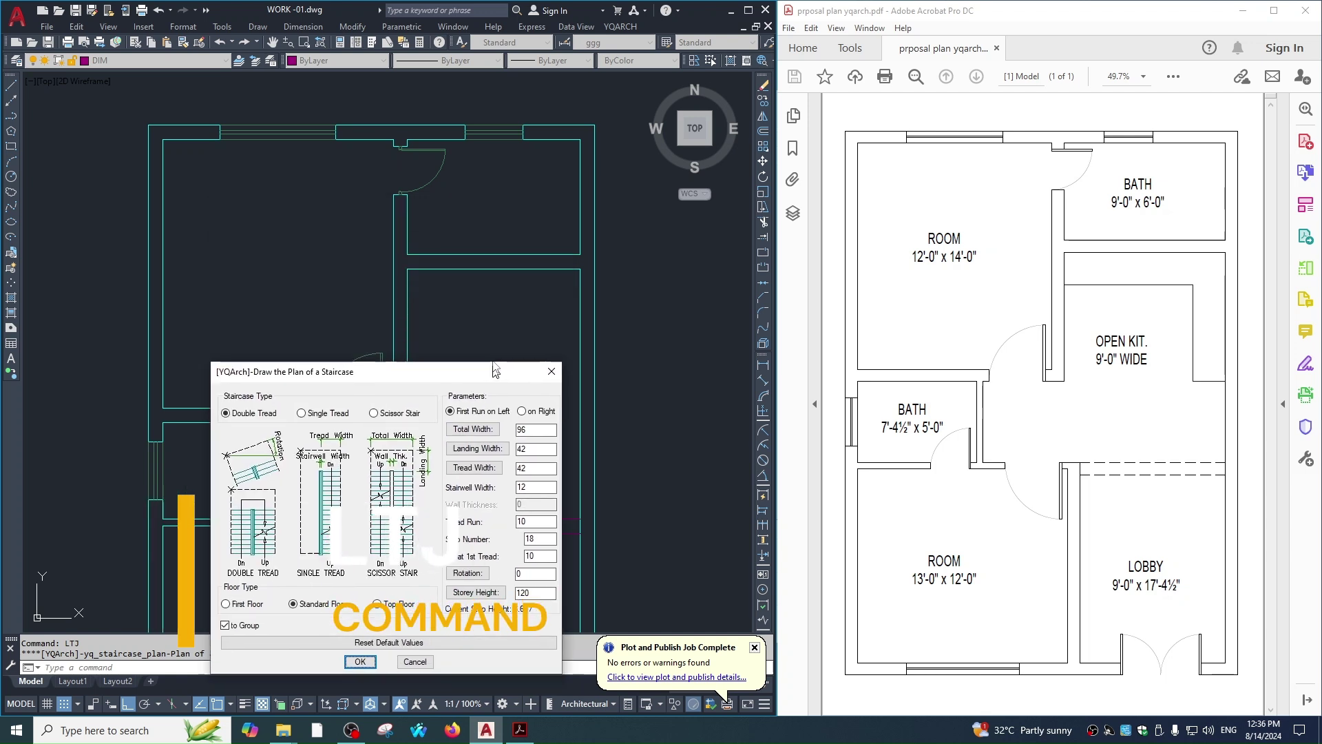
double_click(535, 414)
type("108")
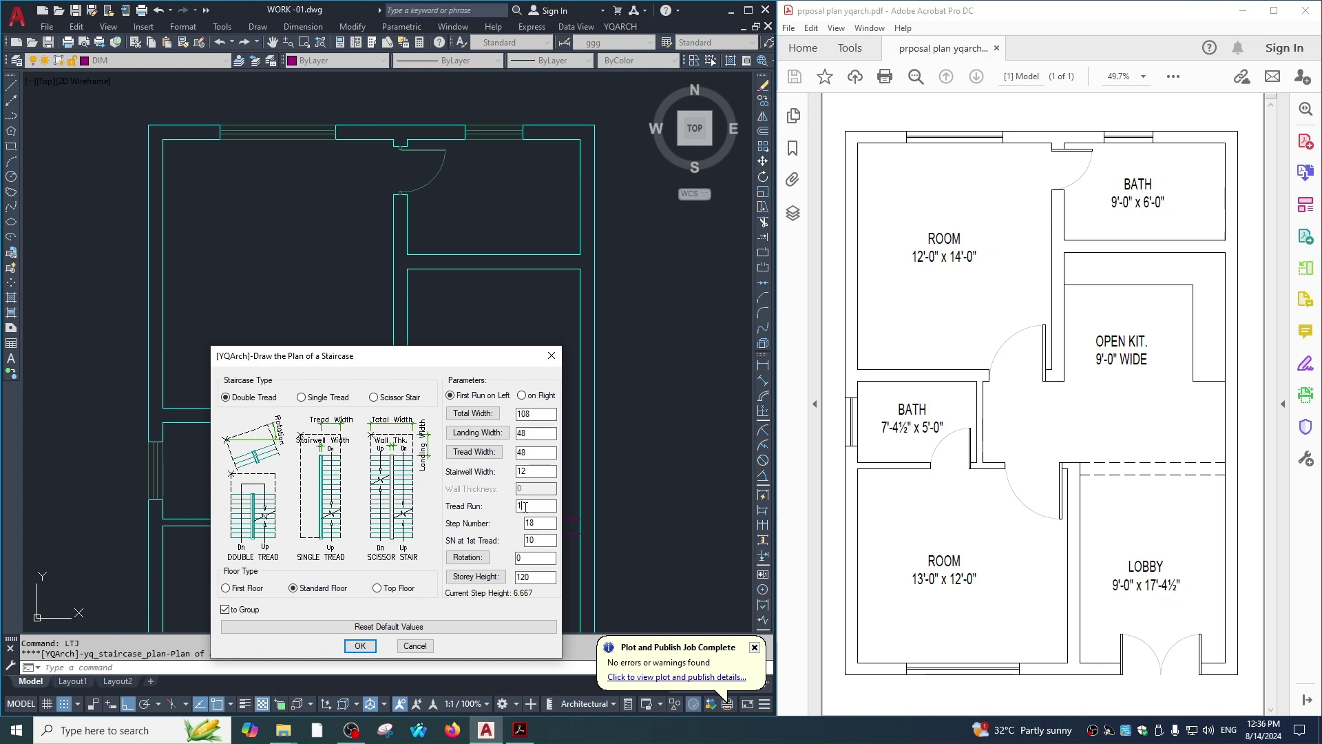
left_click(360, 646)
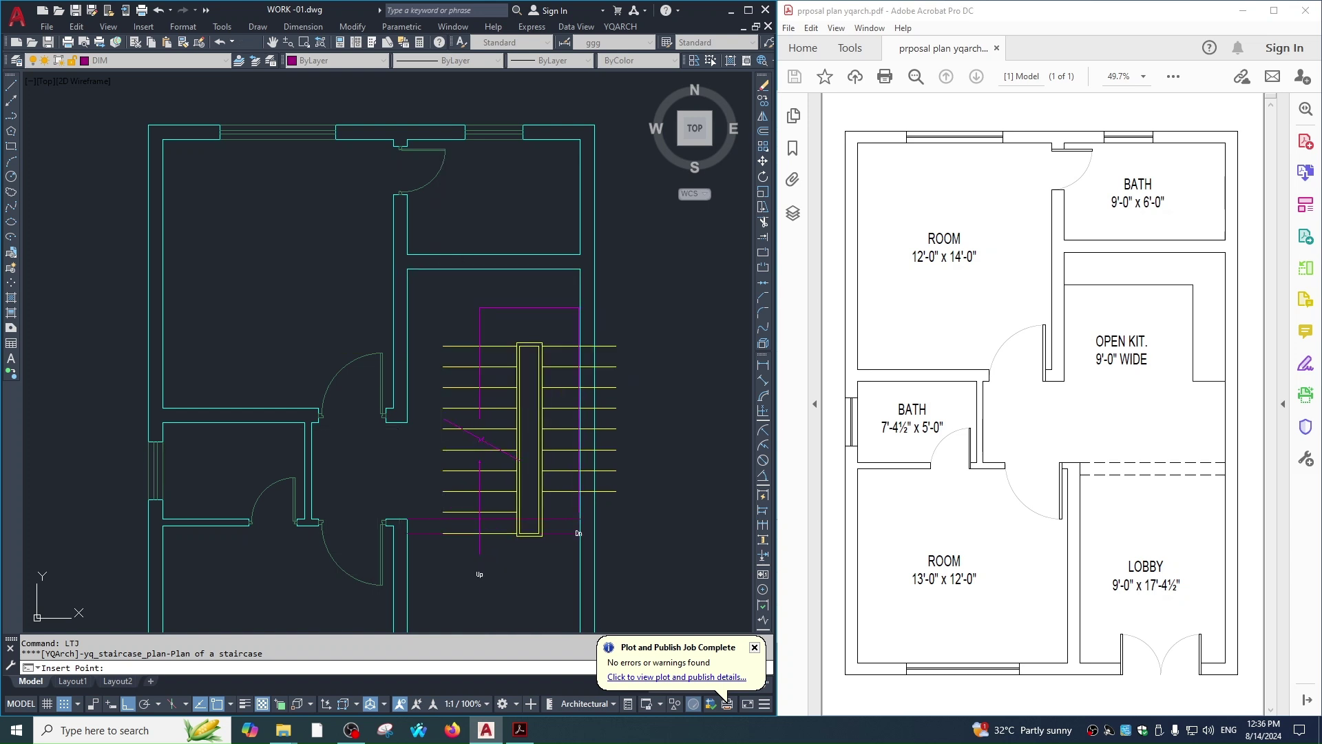
Place the staircase in the kitchen room and move it higher up.
left_click(578, 533)
left_click(441, 303)
left_click(600, 558)
type("m")
key("Return")
left_click(450, 332)
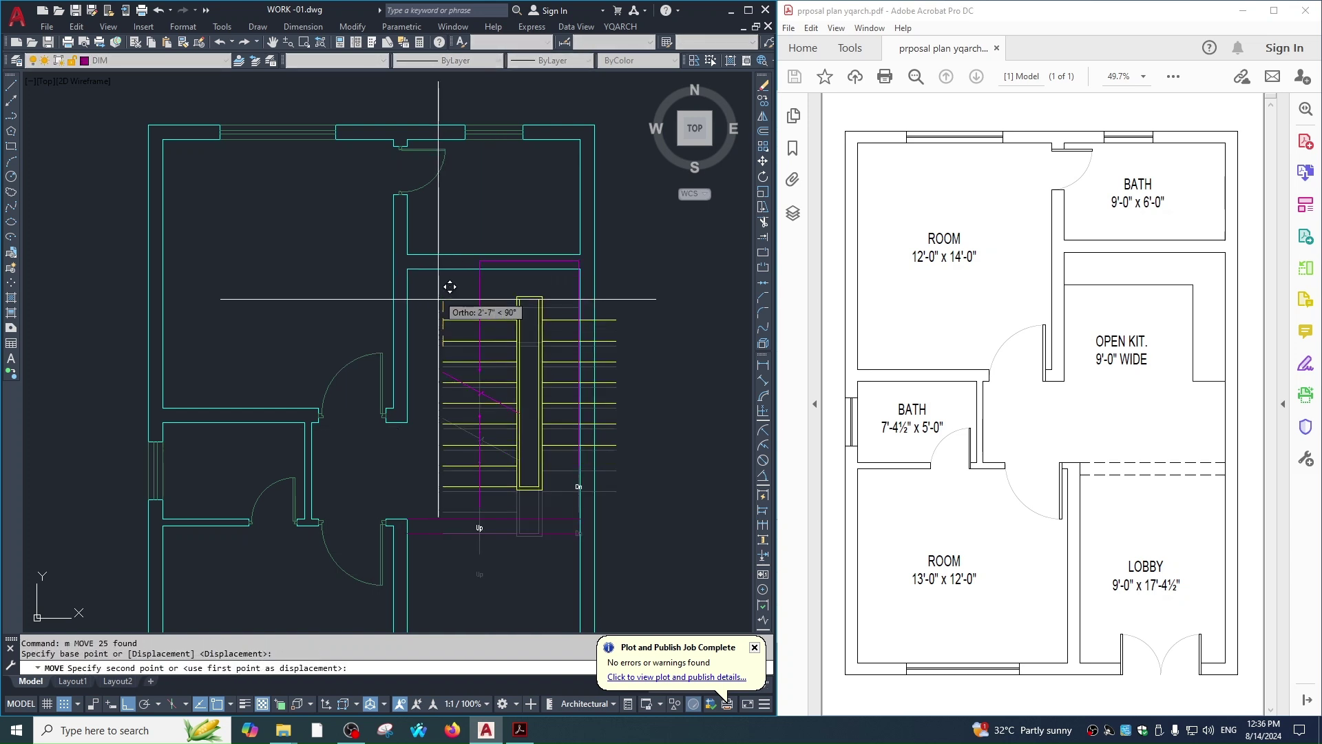
left_click(413, 254)
key("Escape")
Start and cancel a mirror of the staircase, then clear the selection.
type("mi")
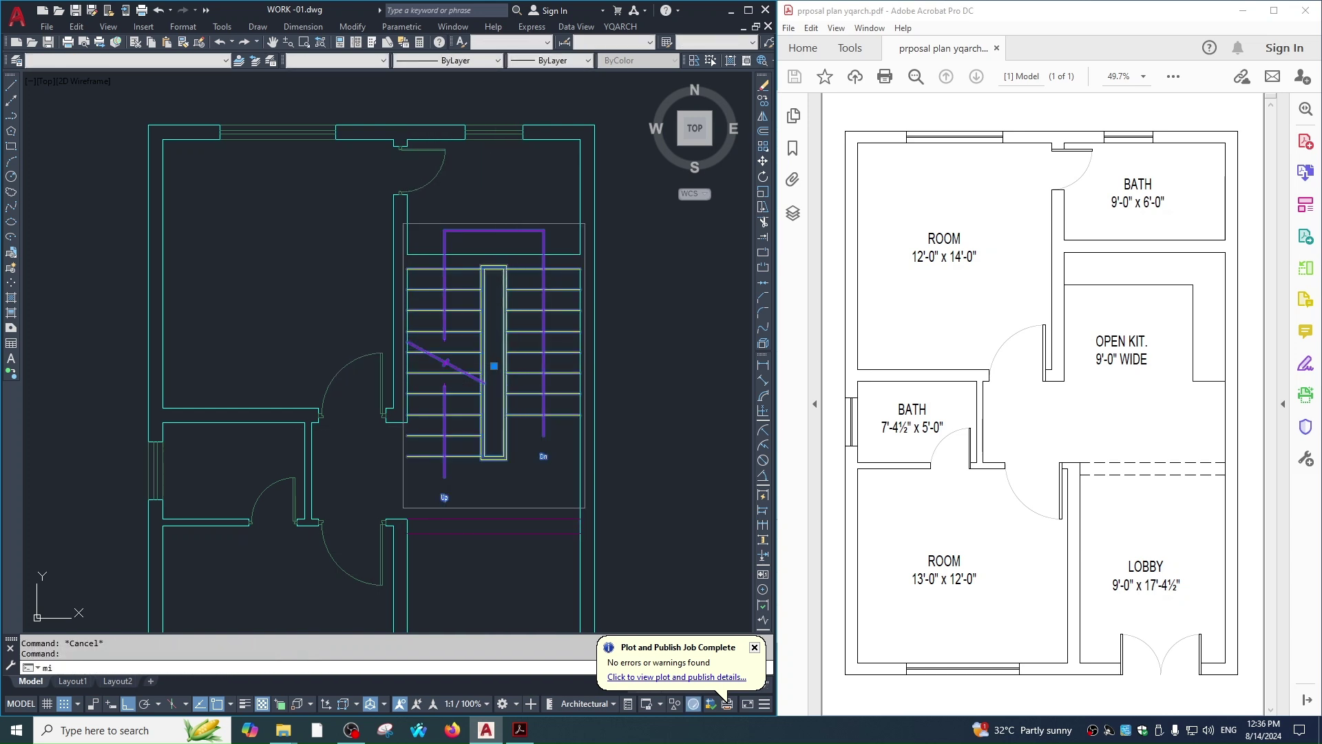
key("Return")
left_click(494, 363)
key("Escape")
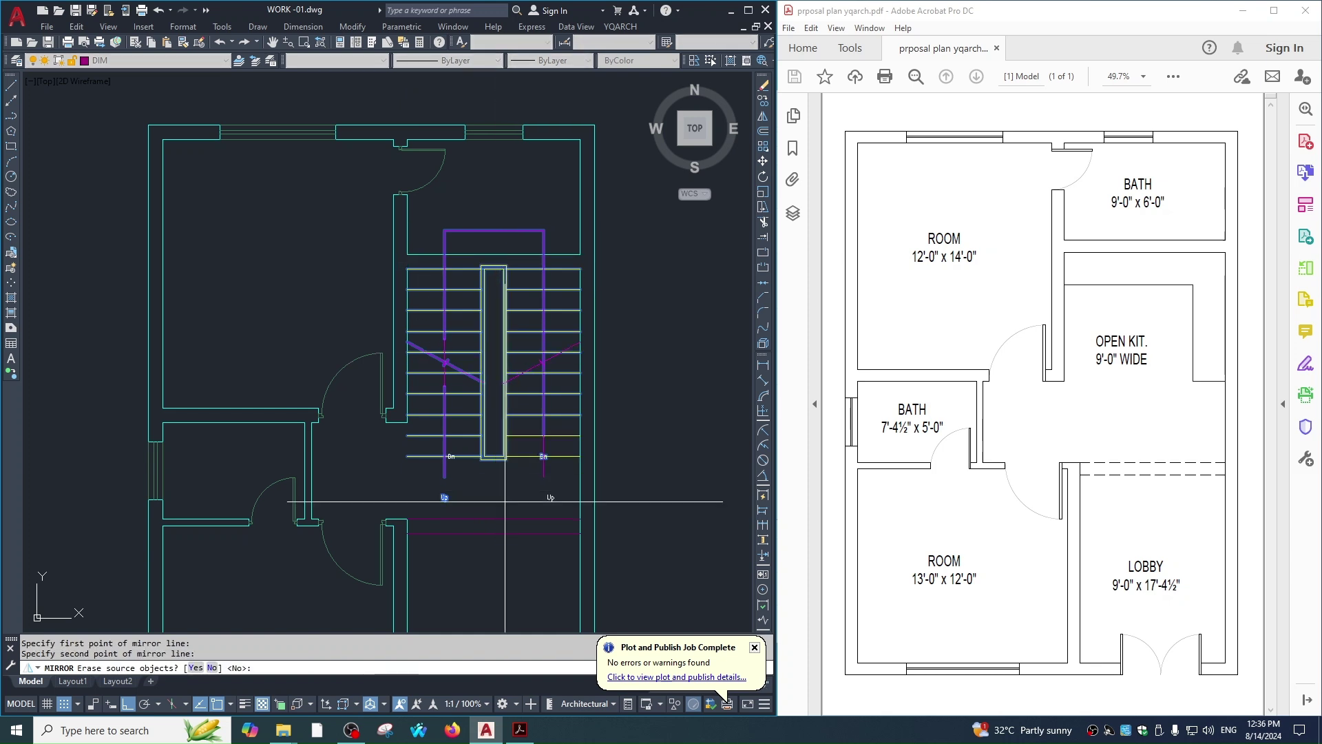
key("Escape")
middle_click_drag(551, 496, 573, 474)
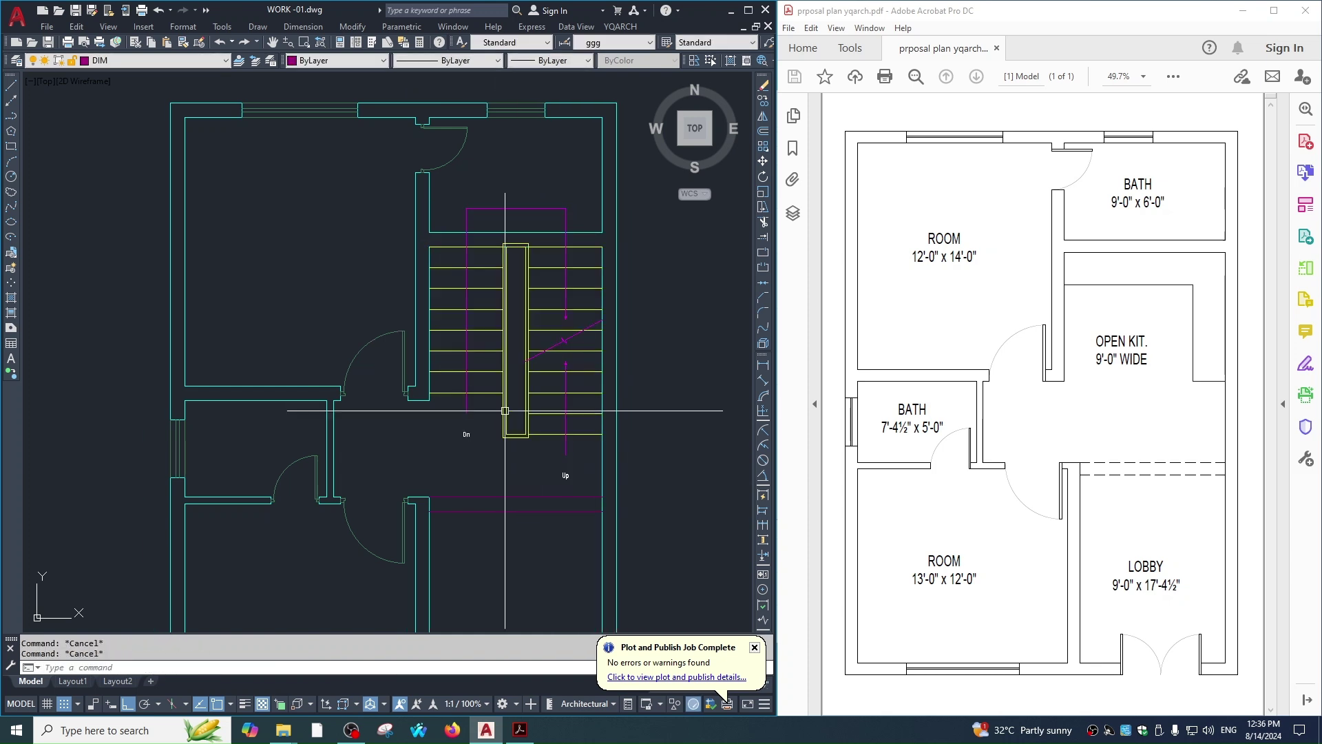
Shift the staircase 42 units down into the stair bay.
left_click(524, 324)
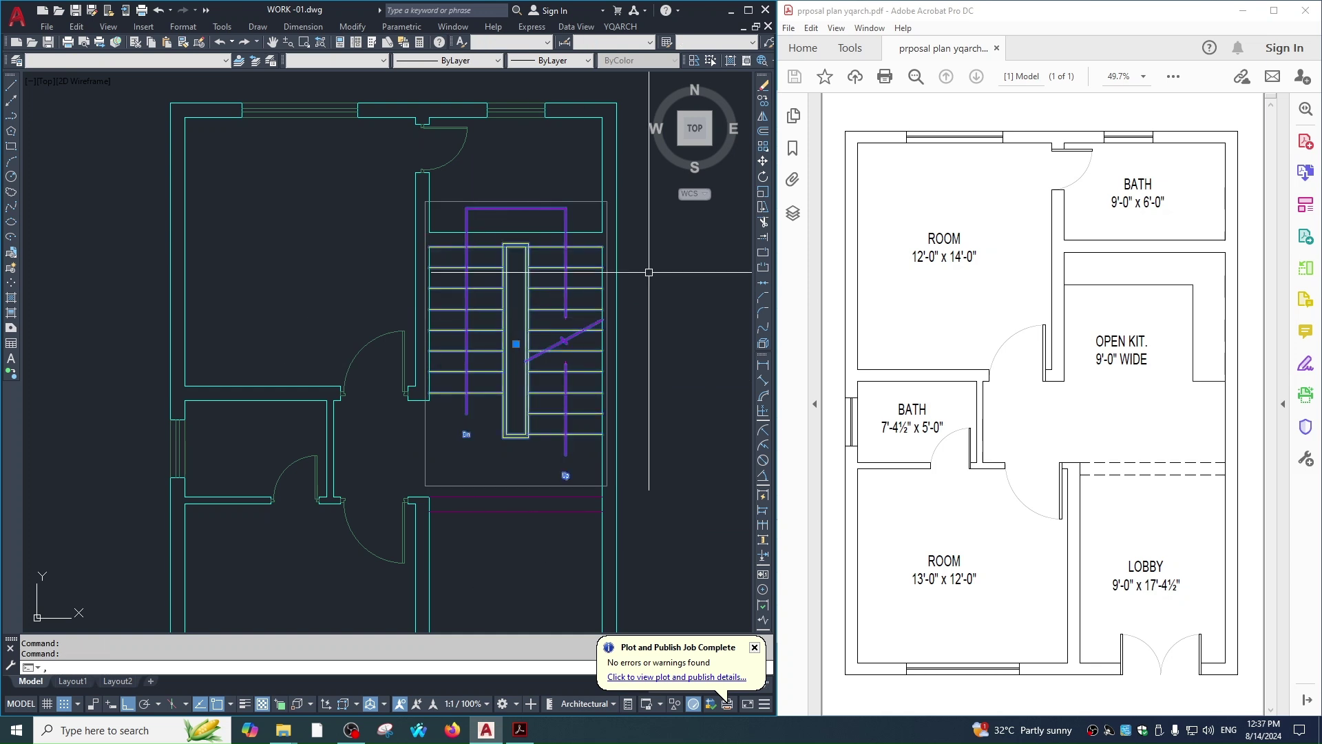
type("m")
key("Return")
left_click(667, 299)
key("Return")
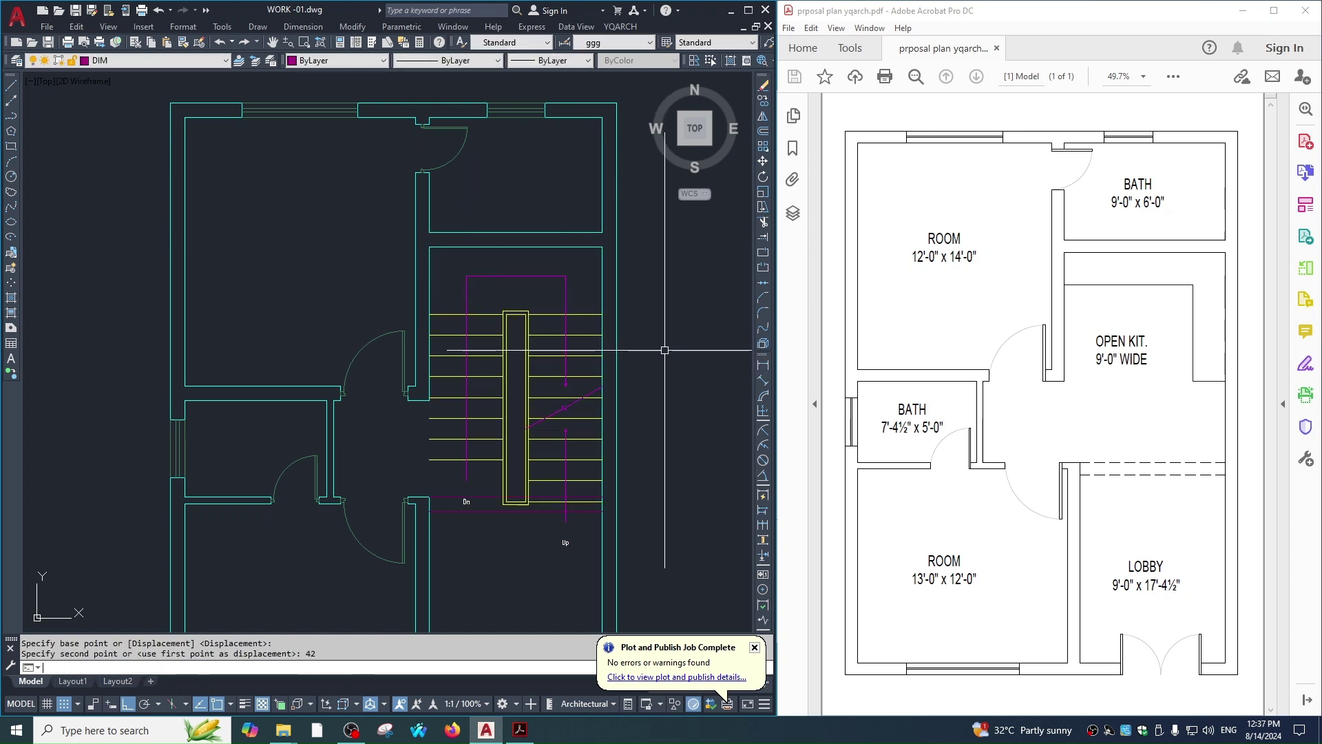
Abandon a second staircase move and begin window-selecting the staircase.
left_click(544, 320)
type("m")
key("Return")
left_click(683, 363)
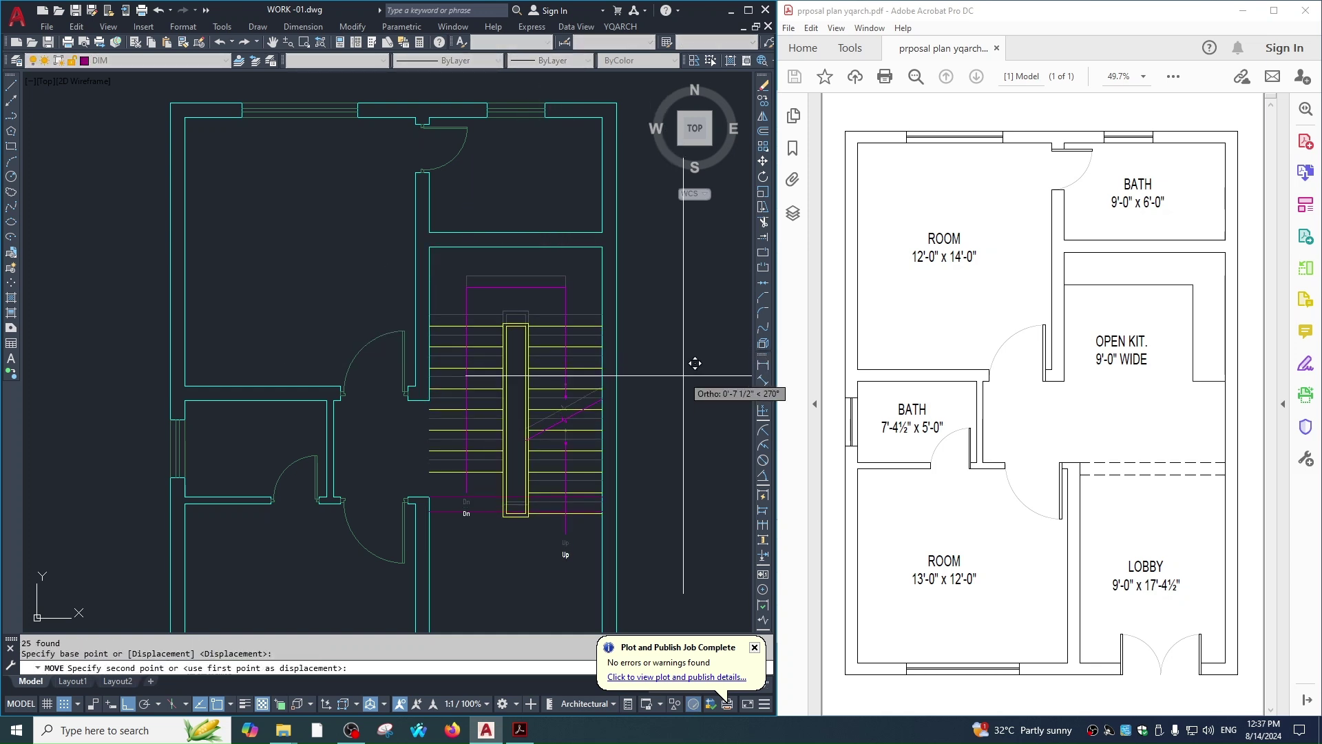
key("Escape")
scroll(555, 369, "down", 1)
scroll(428, 372, "up", 1)
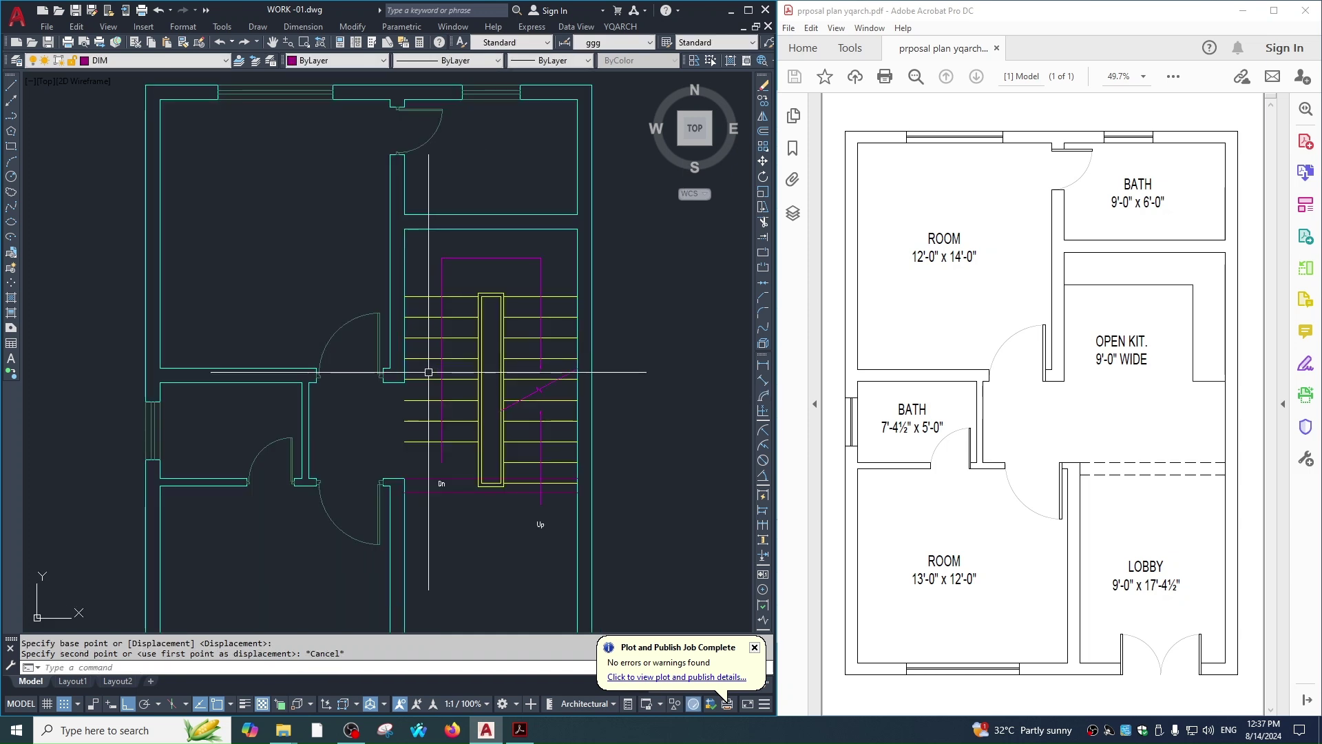
key("Escape")
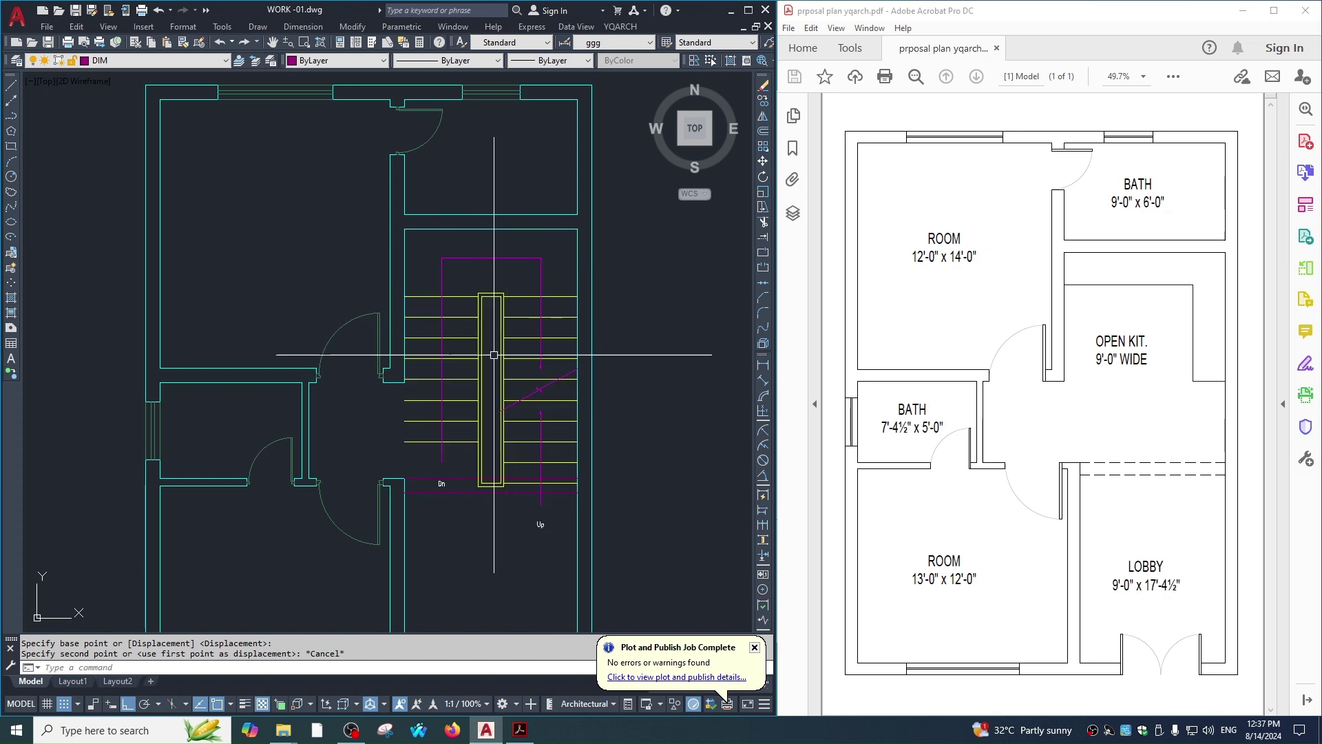
left_click(540, 525)
Erase the placed staircase and reopen the LTJ staircase tool.
left_click(427, 248)
type("e")
key("Return")
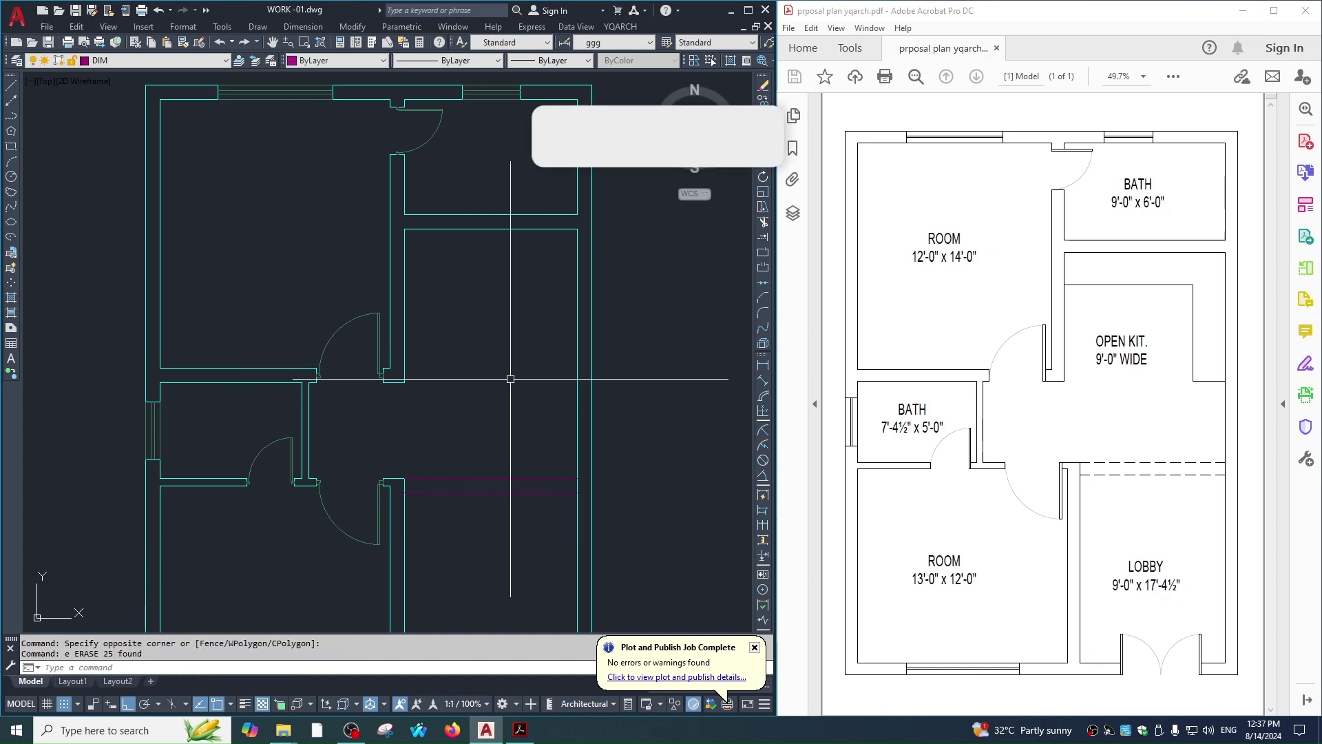
type("LT")
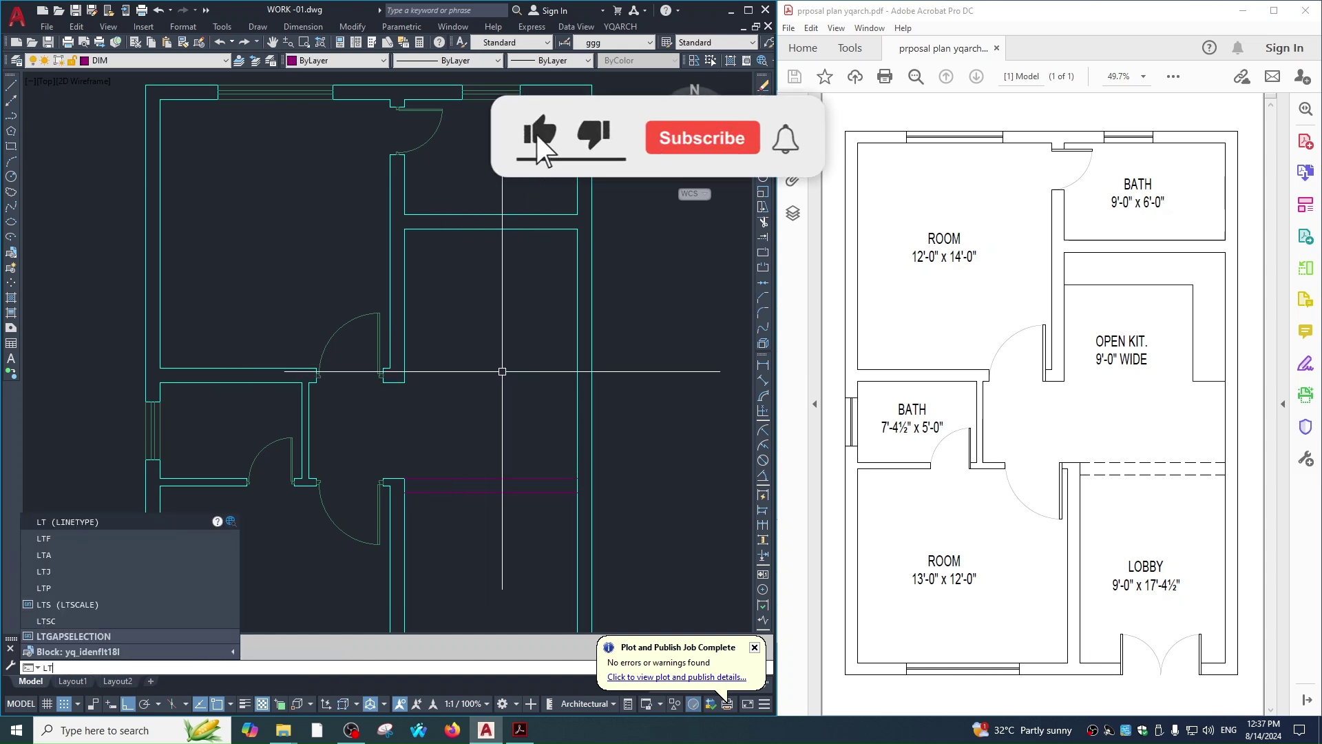
type("J")
key("Return")
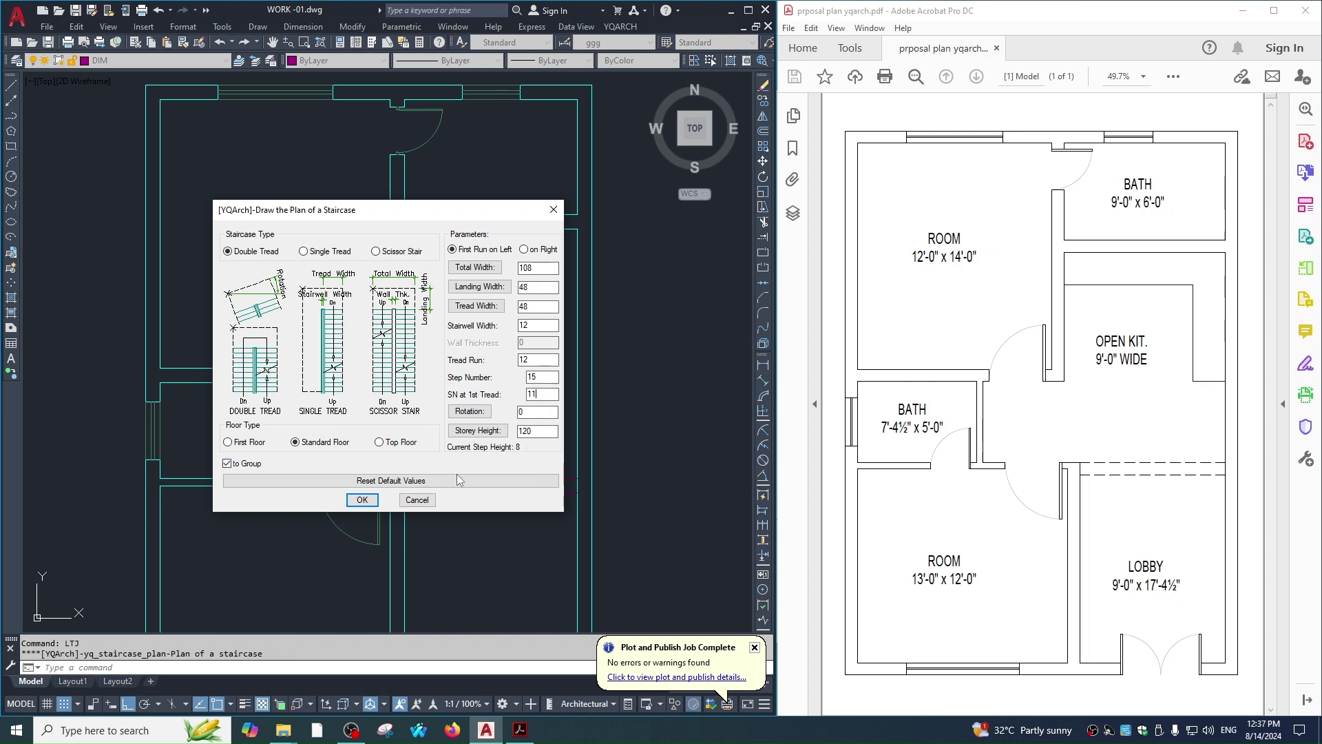
Accept the revised staircase settings and dismiss the repeated insertion prompt.
left_click(362, 500)
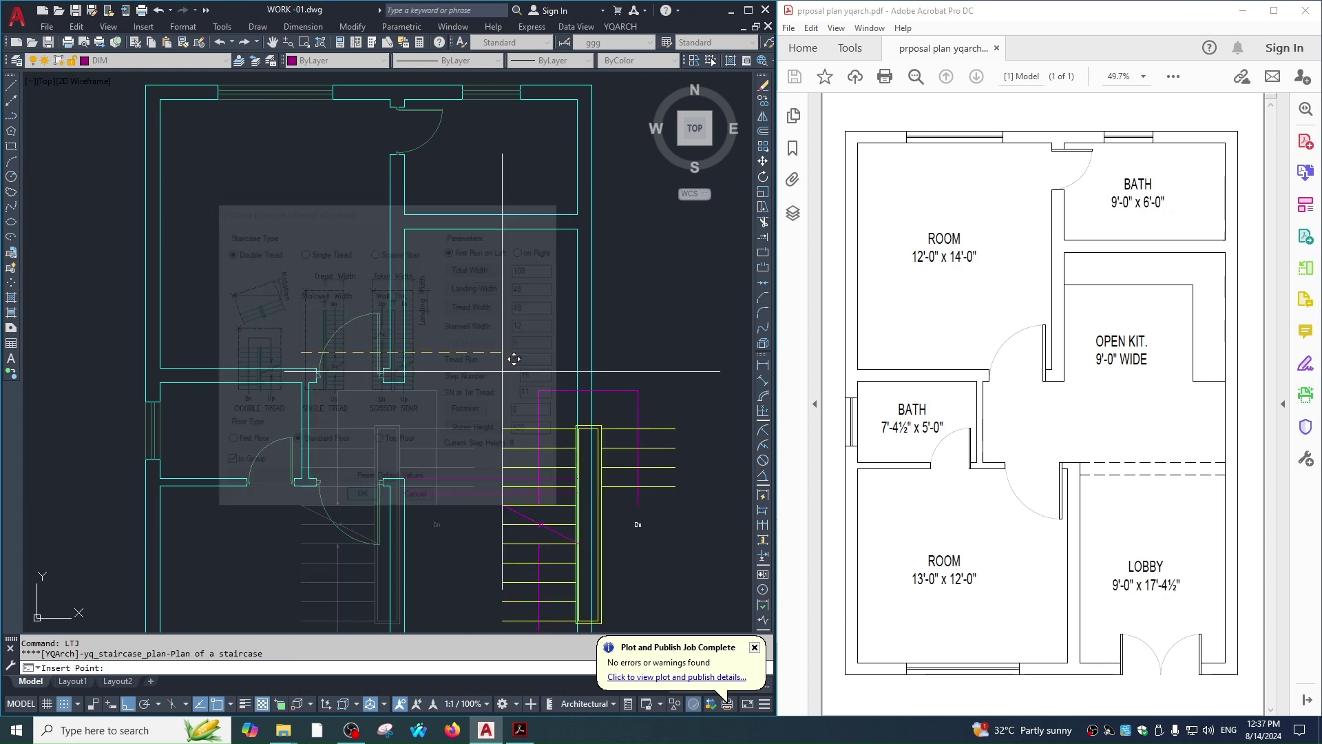
scroll(585, 365, "down", 3)
scroll(441, 248, "down", 3)
scroll(464, 267, "up", 1)
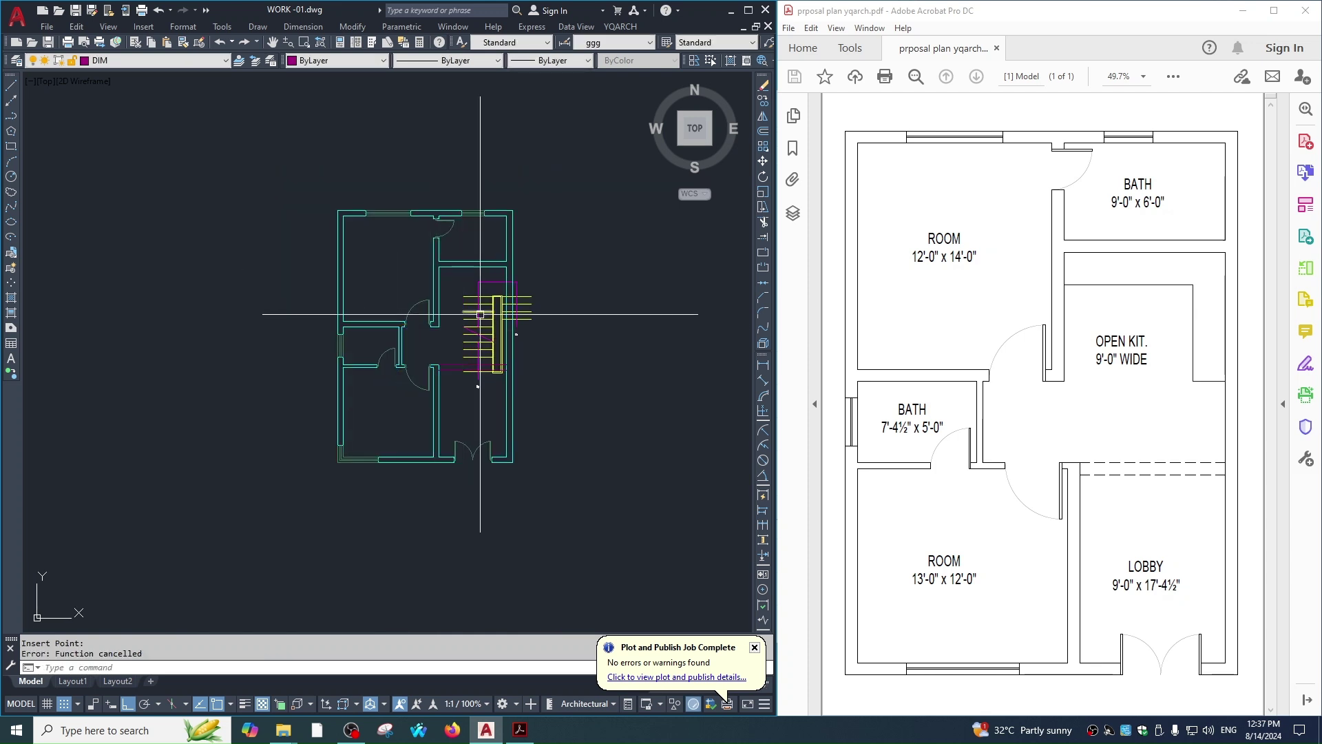
key("Escape")
scroll(452, 270, "up", 2)
Window-select the new staircase and move it higher in the room.
left_click(452, 270)
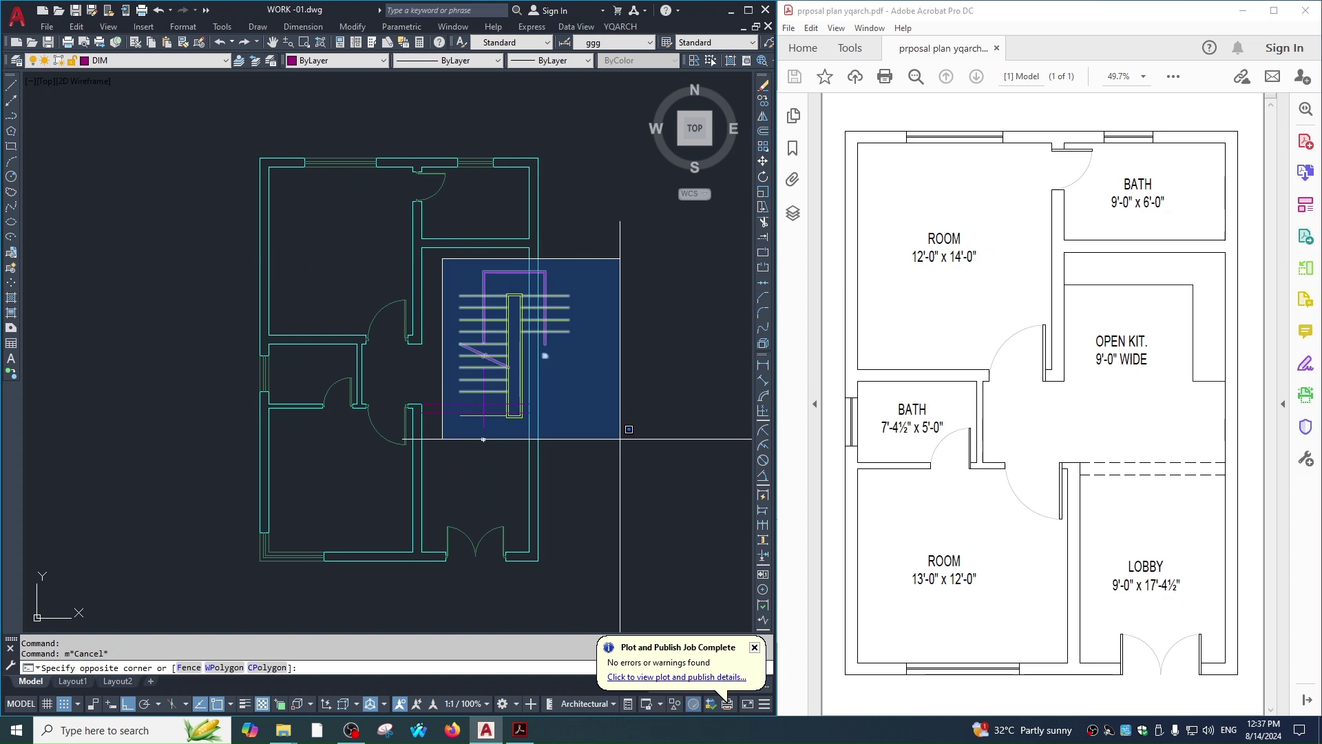
left_click(623, 441)
type("m")
key("Return")
scroll(462, 296, "up", 2)
left_click(459, 298)
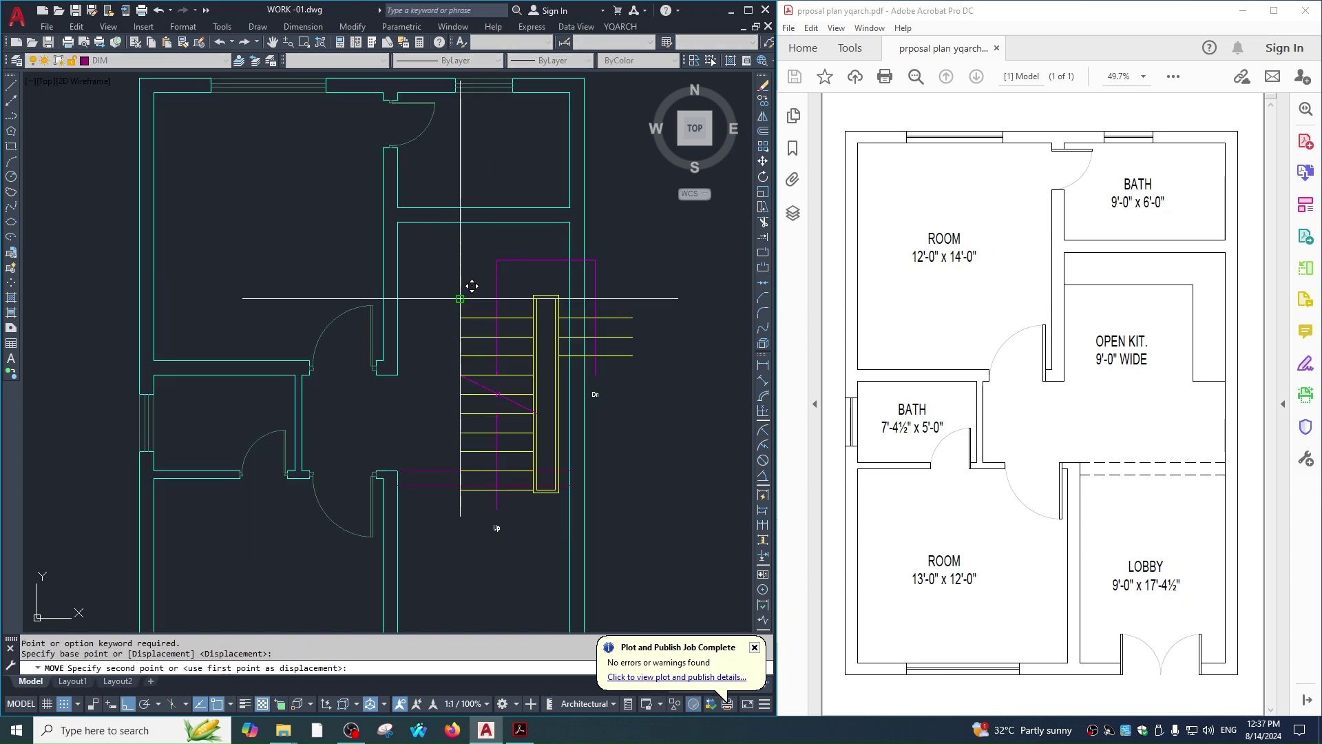
left_click(445, 221)
Start mirroring the staircase about its centre, then cancel the mirror.
type("mi")
key("Return")
type("p")
key("Return")
key("Return")
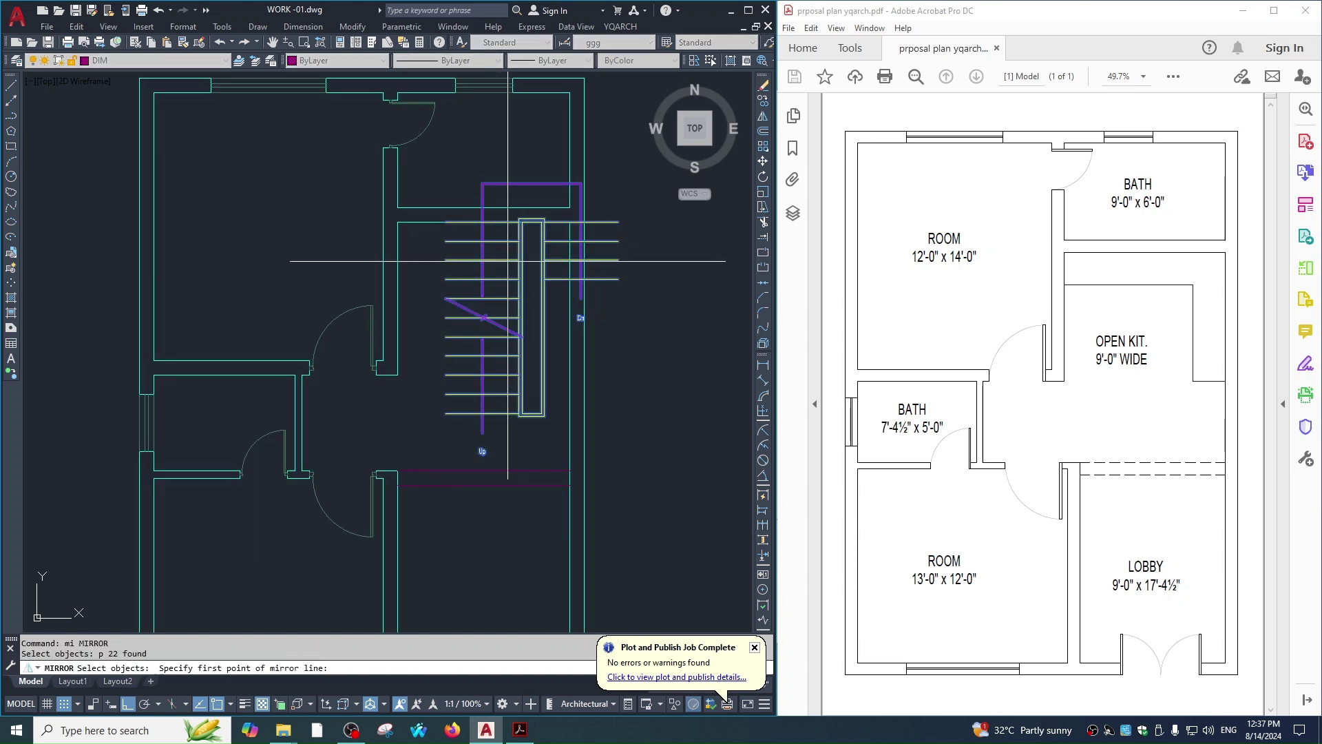
left_click(531, 224)
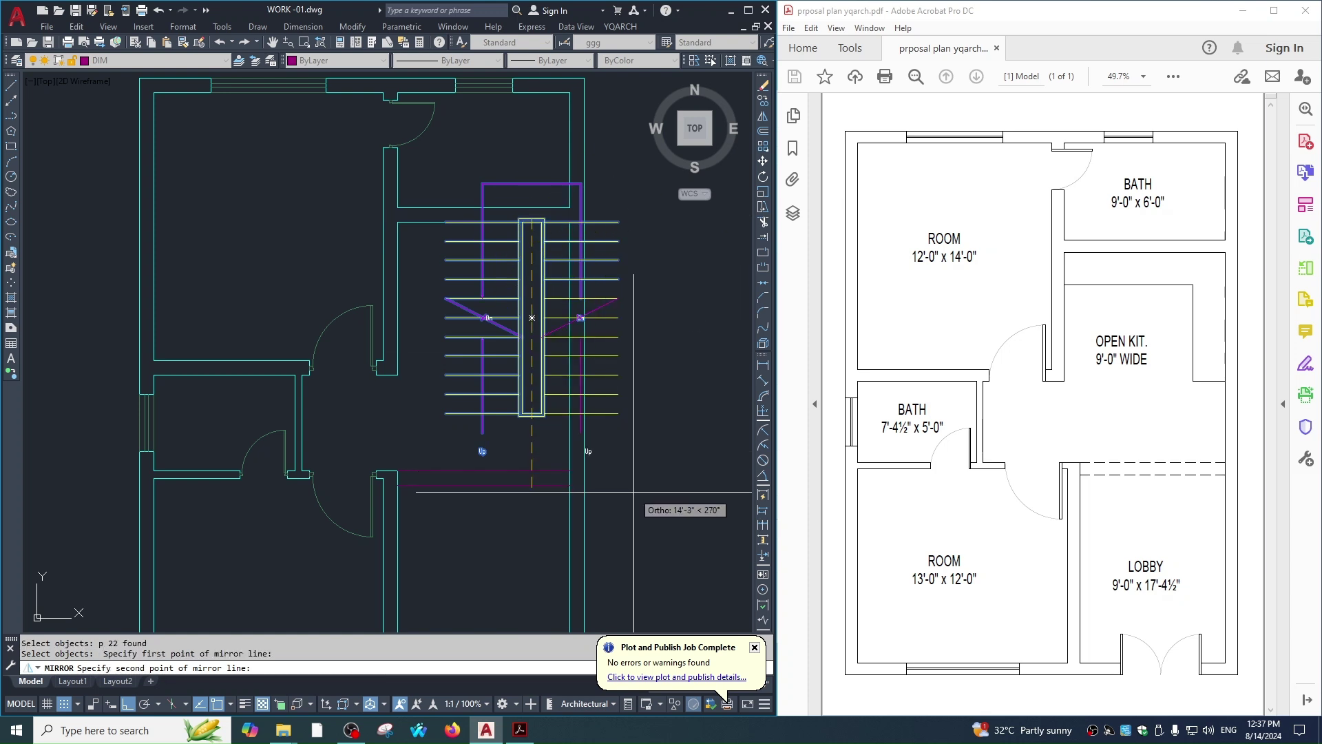
type("y")
key("Escape")
Move the previously selected staircase lower into the stairwell.
type("m")
key("Return")
type("p")
key("Return")
key("Return")
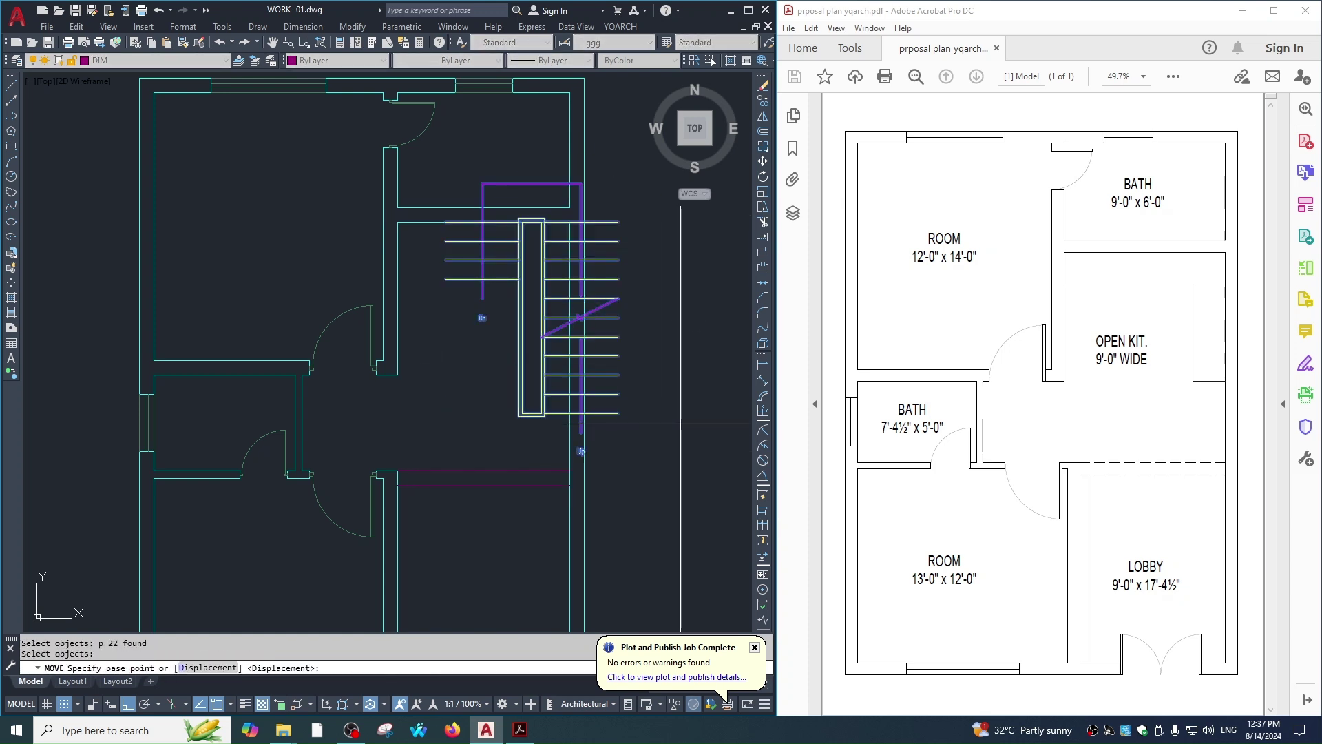
left_click(683, 425)
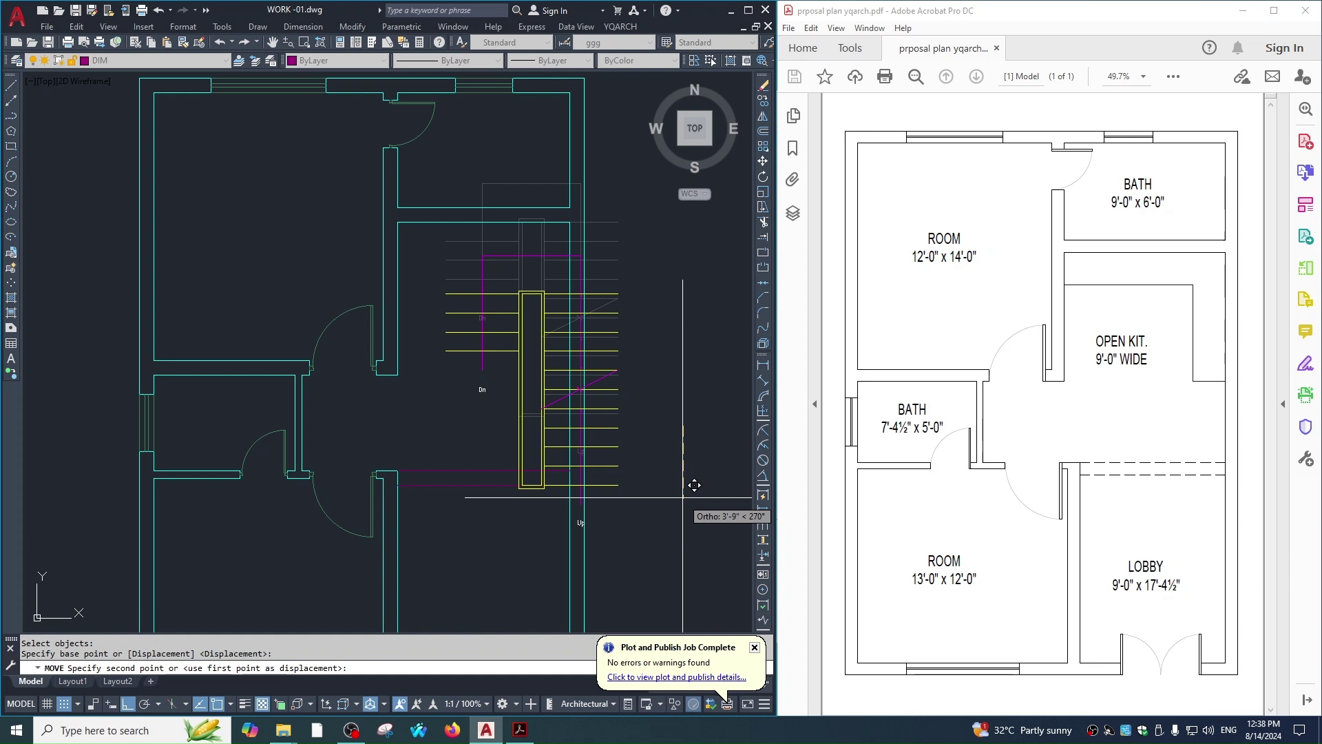
left_click(695, 482)
Abandon a second staircase move and pan the plan up to centre the stair.
type("m")
key("Return")
type("p")
key("Return")
key("Return")
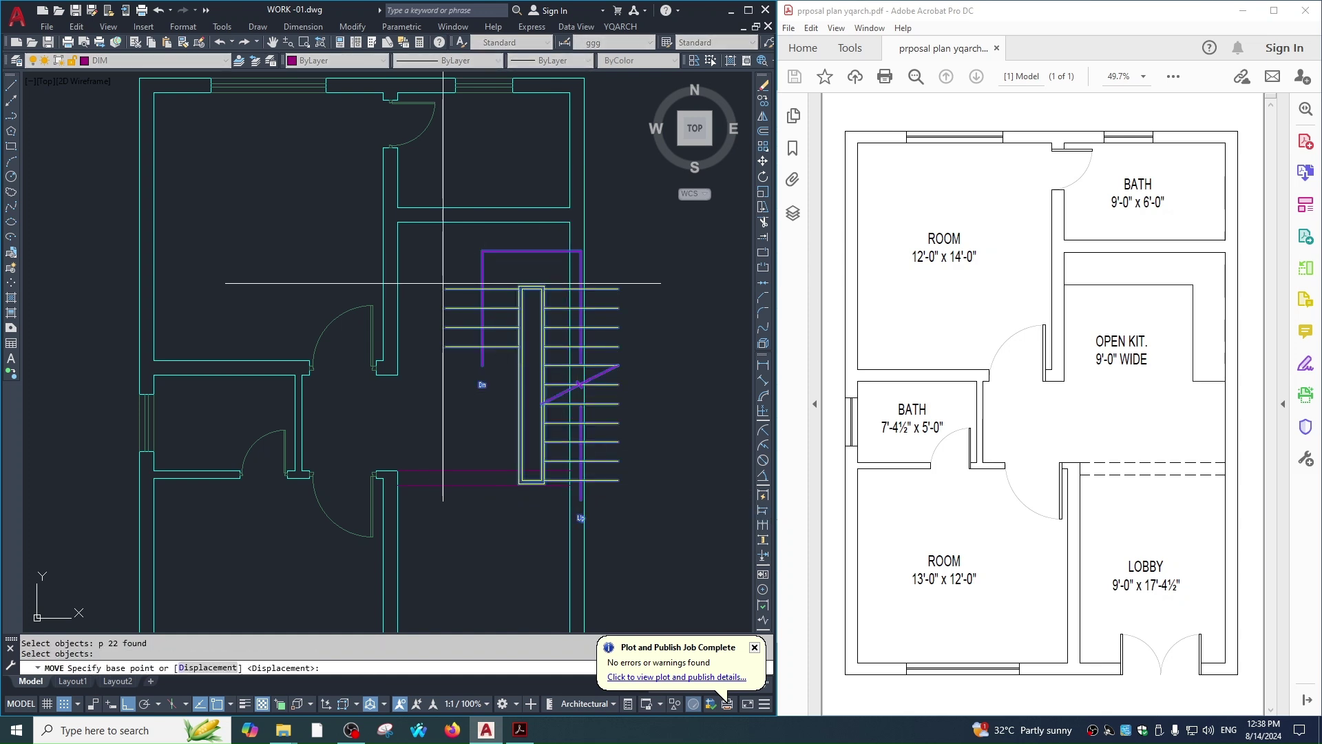
left_click(445, 289)
key("Escape")
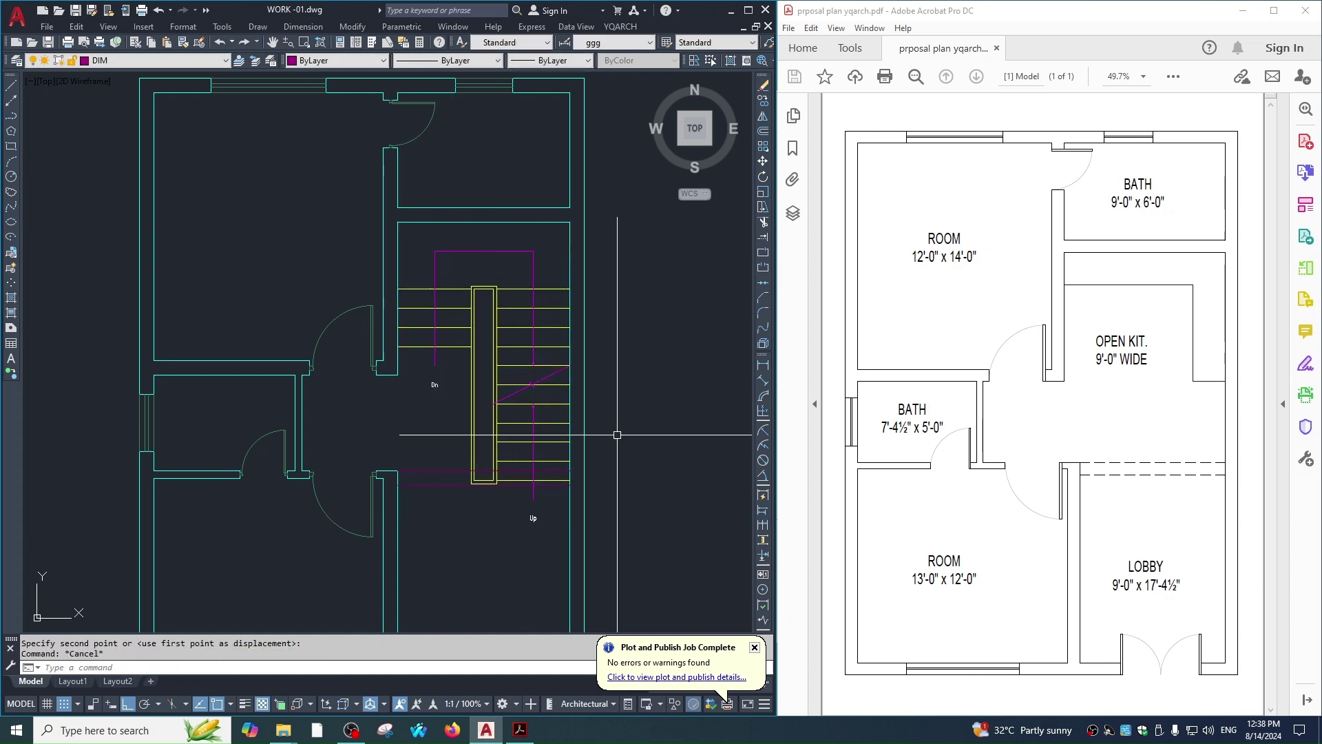
middle_click_drag(645, 483, 649, 422)
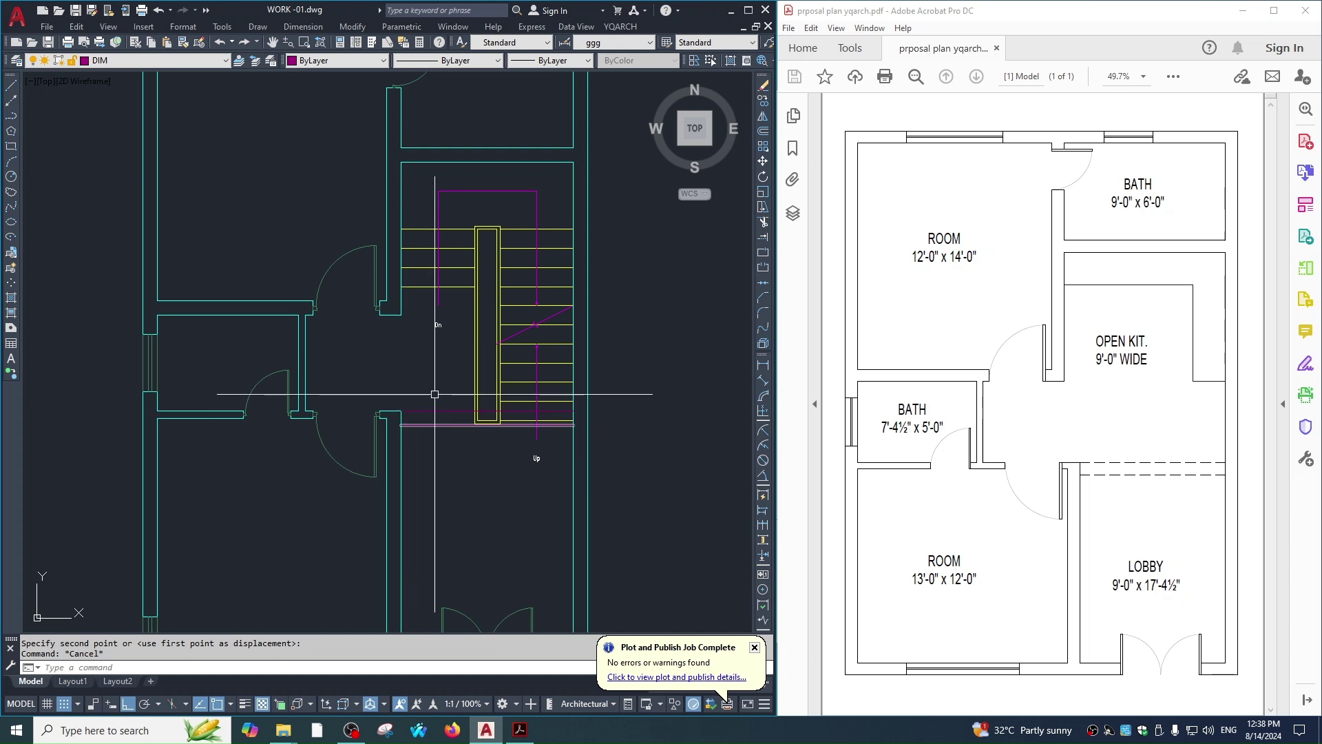
Select both magenta lines under the stair and erase them with E.
left_click(462, 438)
left_click(413, 406)
type("e ERASE 2 found")
key("Return")
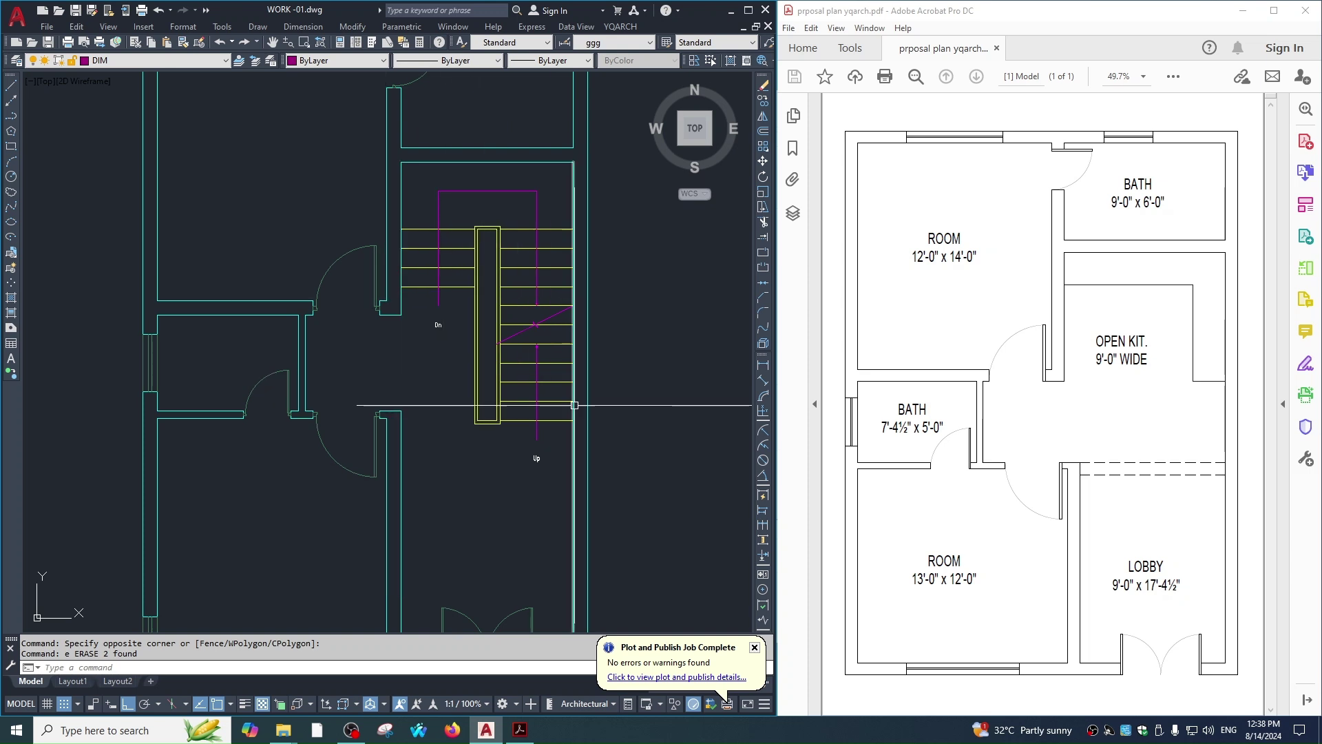
Zoom and pan around the plan to check the cleaned-up staircase area.
scroll(592, 426, "down", 2)
key("Escape")
scroll(654, 448, "down", 3)
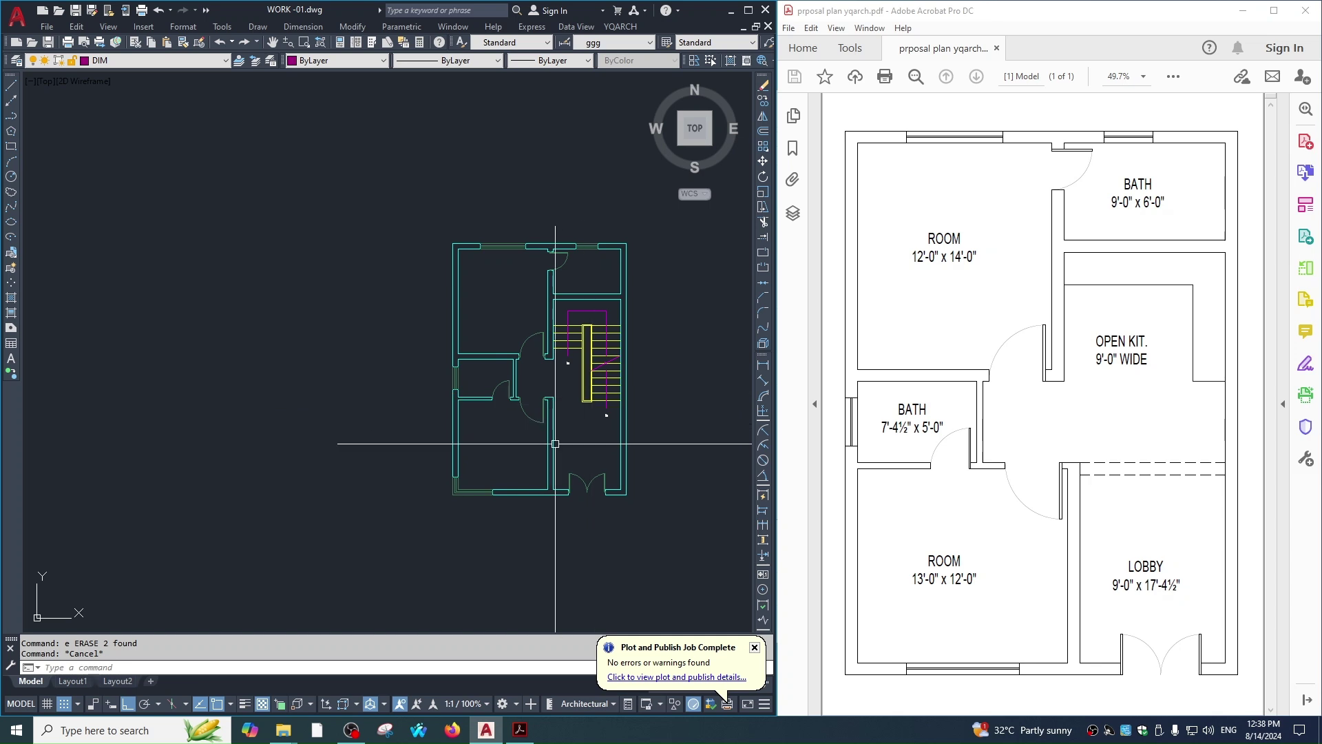
scroll(473, 499, "up", 4)
middle_click_drag(482, 441, 484, 496)
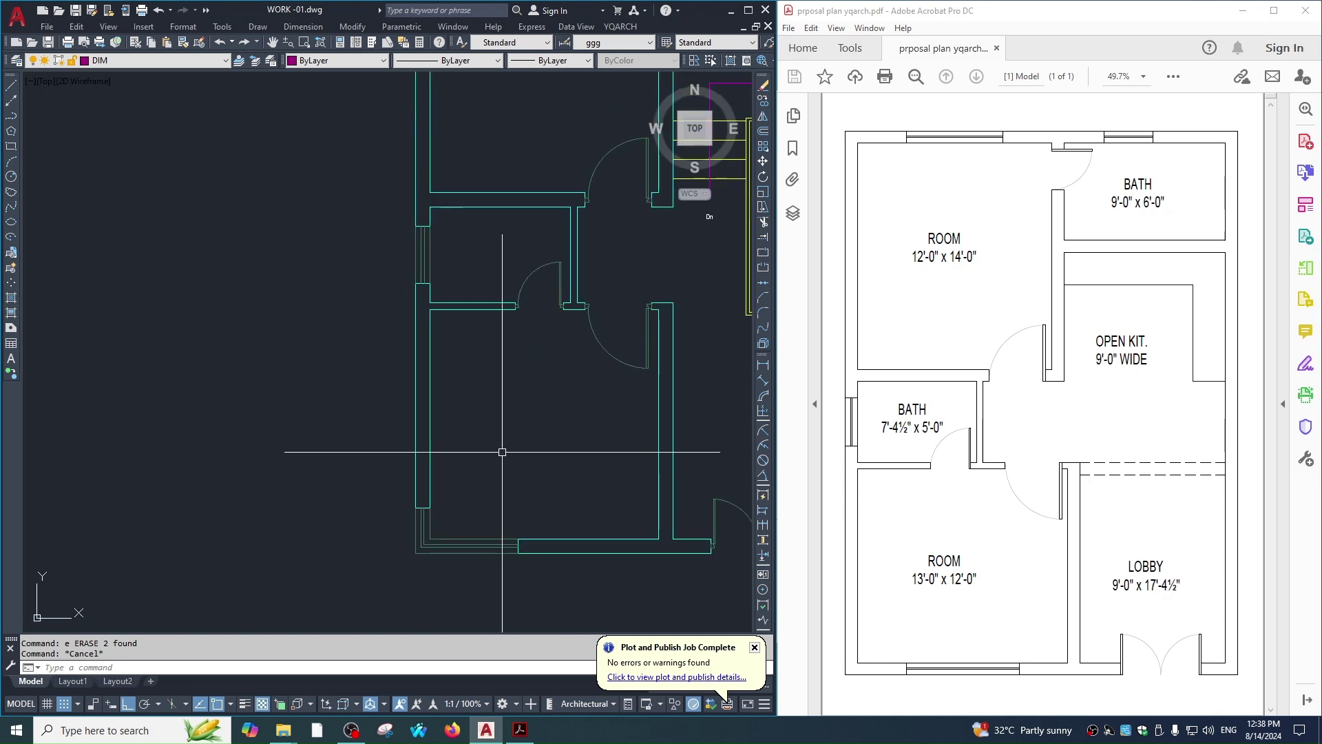
scroll(509, 509, "down", 2)
scroll(513, 551, "down", 3)
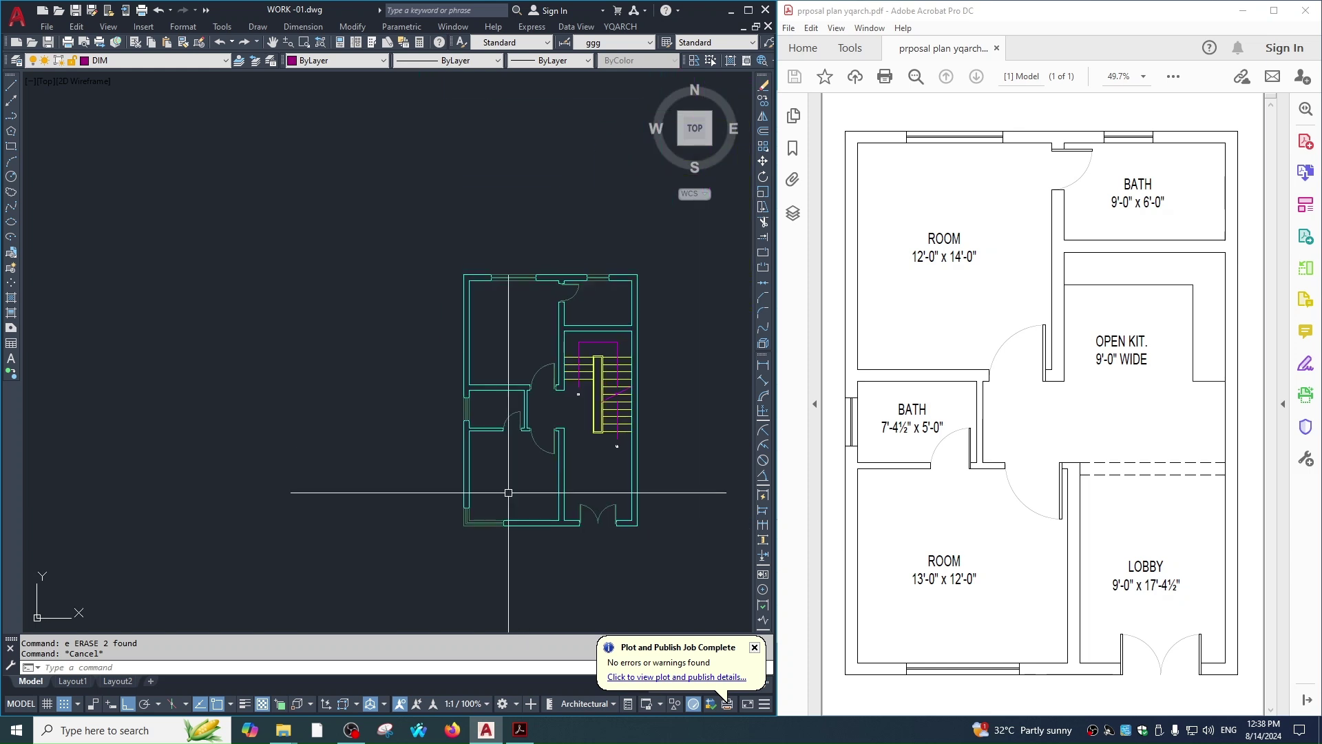
scroll(620, 275, "up", 1)
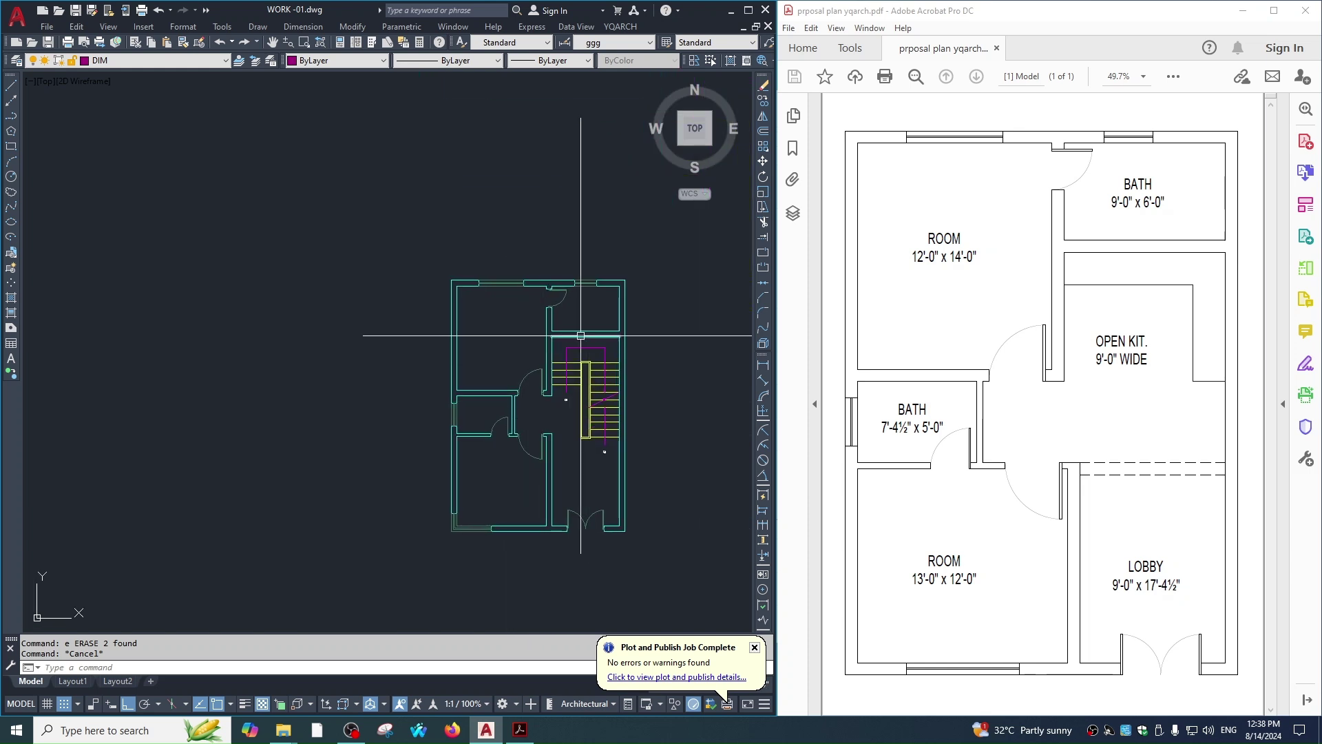
scroll(641, 272, "up", 3)
scroll(605, 290, "up", 2)
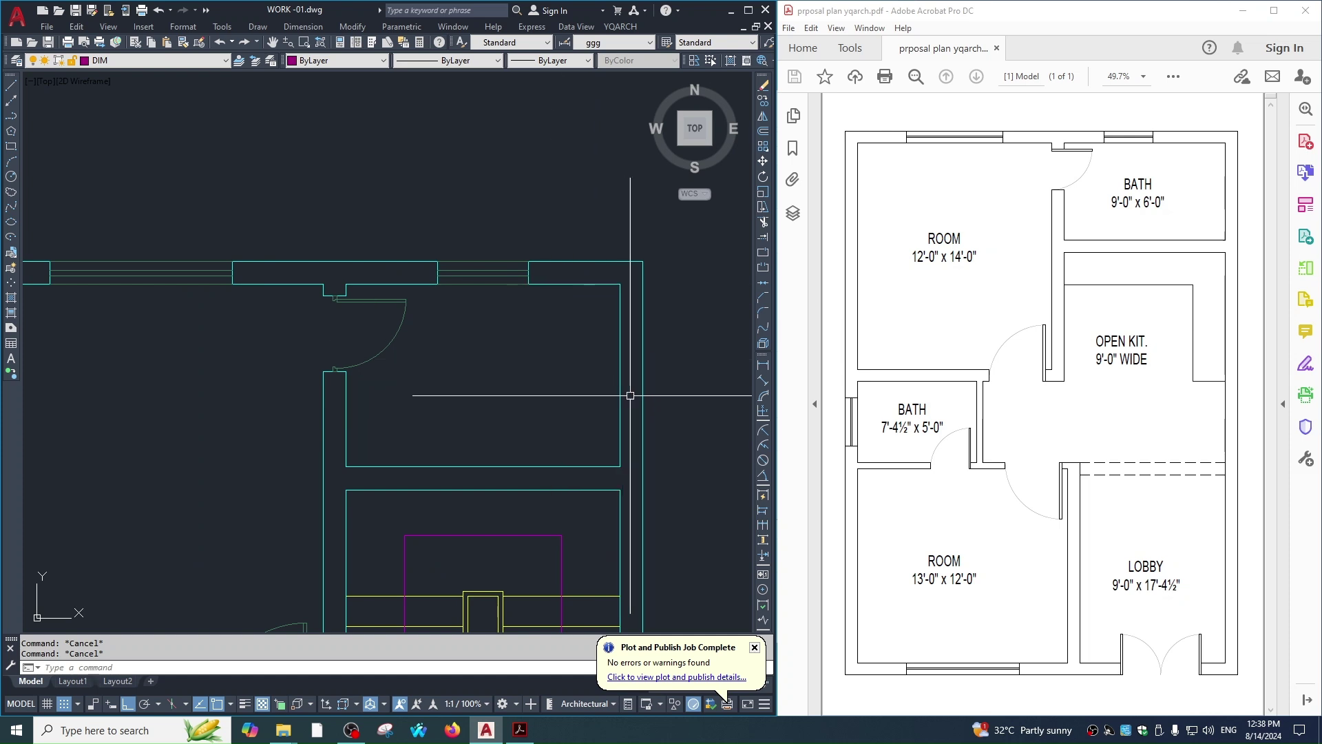
Pan toward the top-right room and cancel an accidental copy command.
middle_click_drag(633, 387, 637, 330)
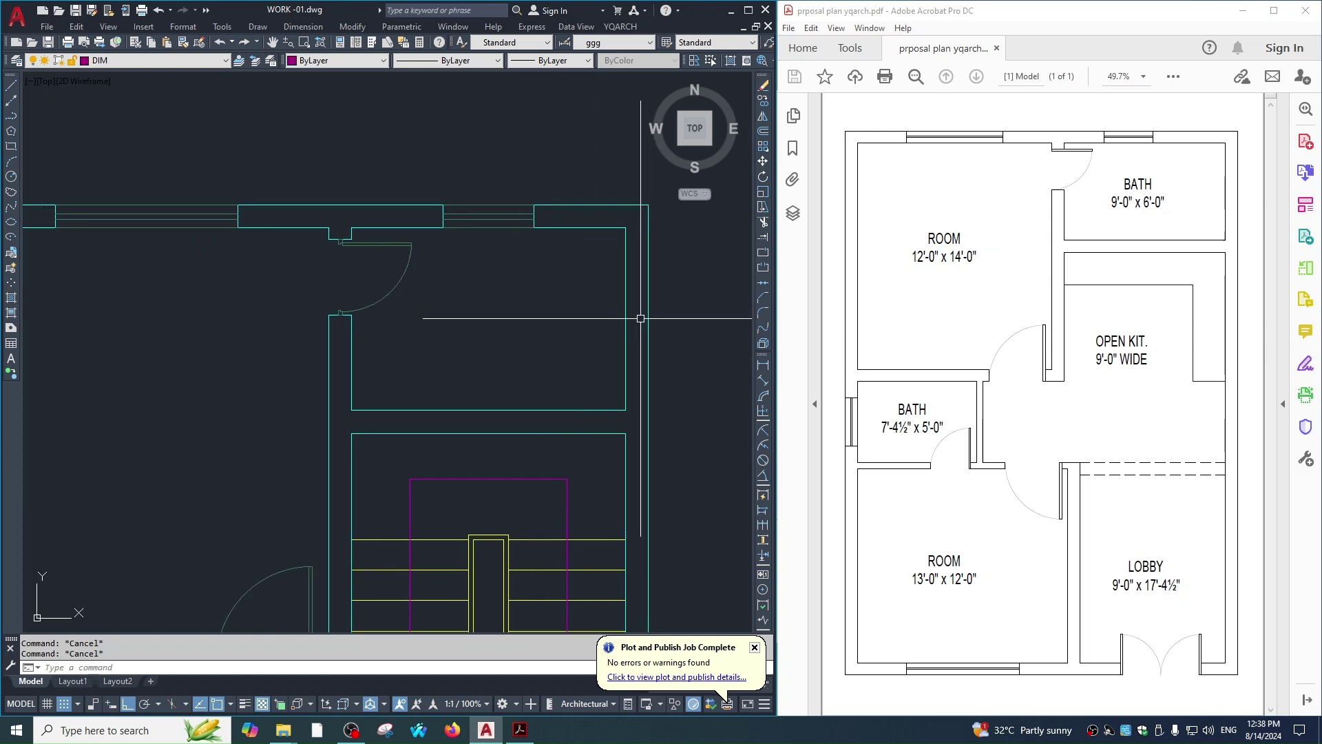
type("yc")
key("Return")
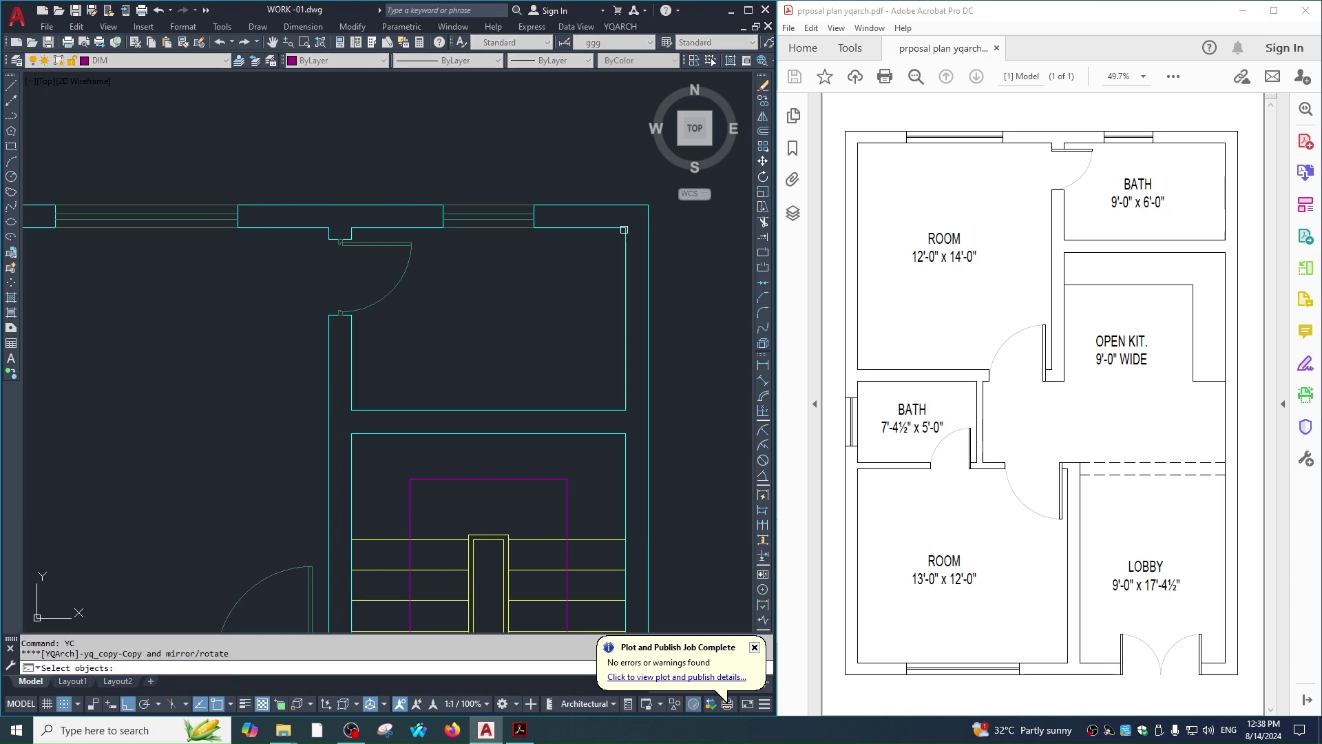
key("Escape")
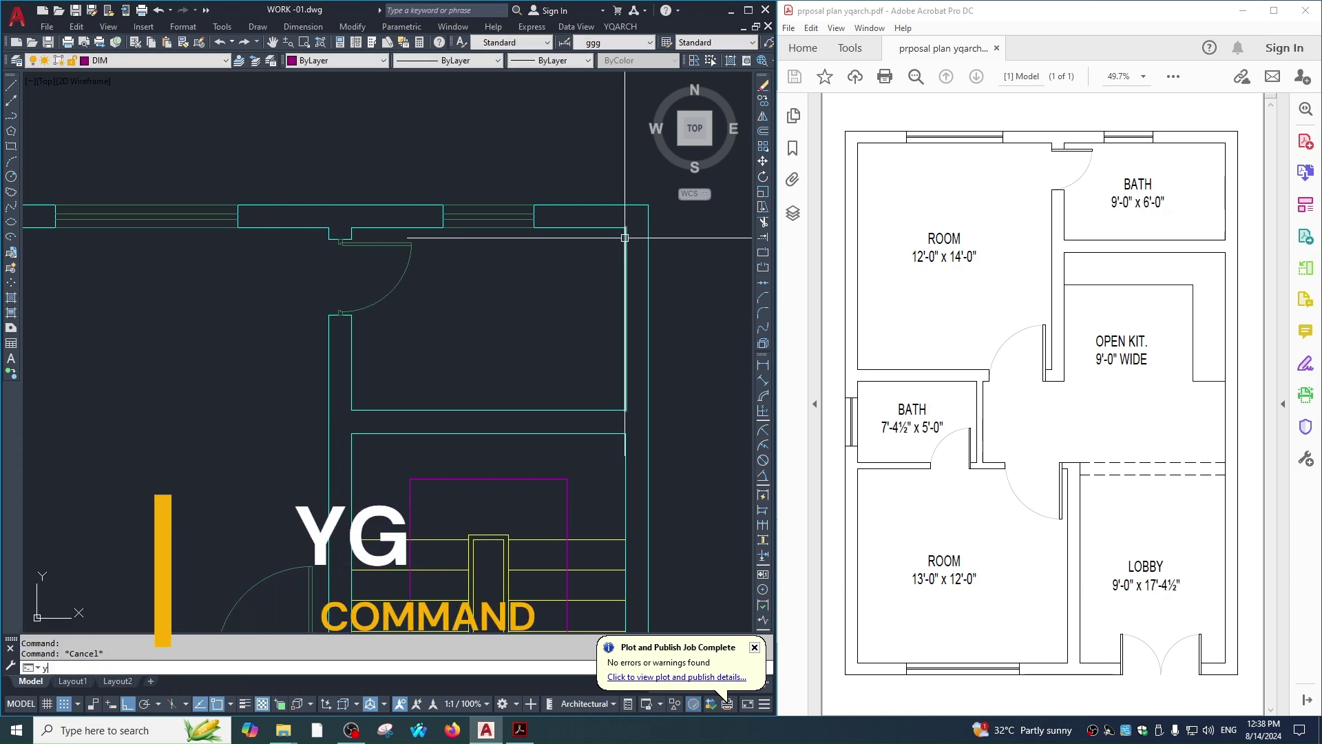
Draw a YG wardrobe from the wall corner down the right wall, facing into the room.
type("yg")
key("Return")
left_click(626, 231)
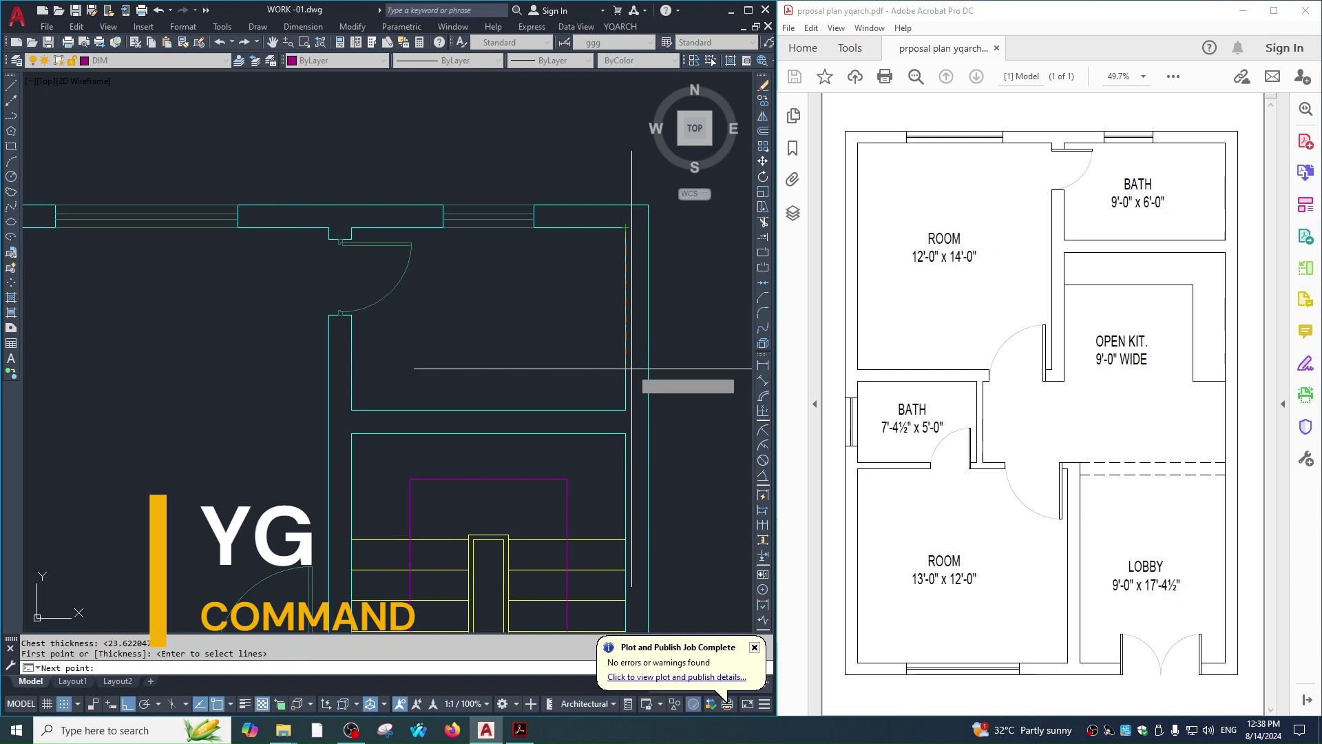
left_click(606, 410)
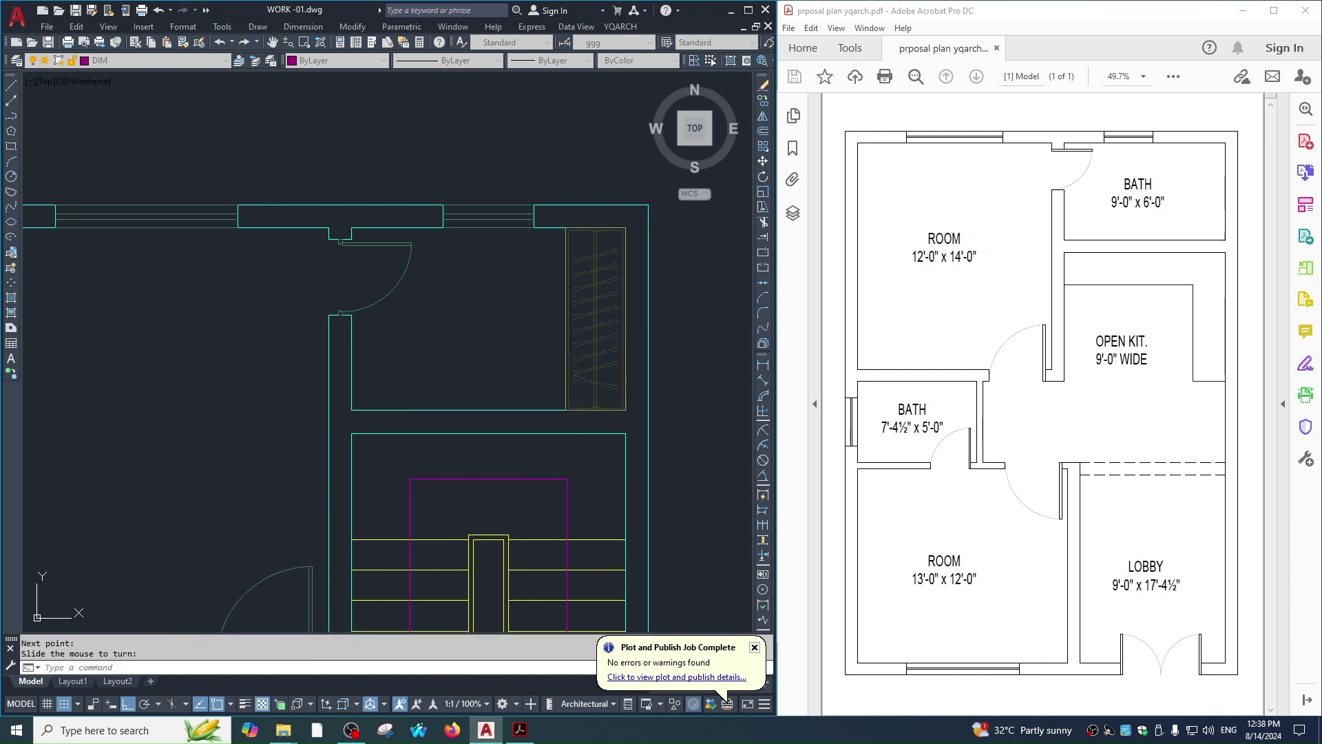
left_click(689, 408)
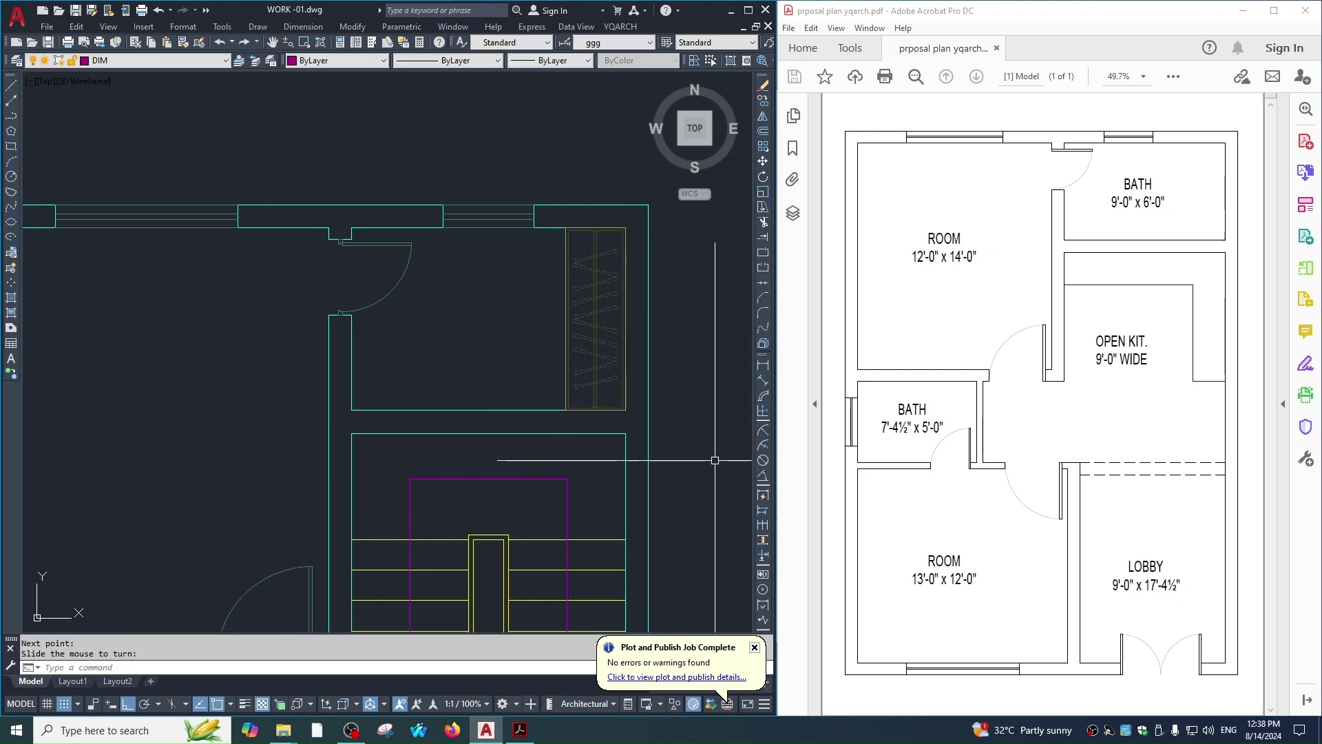
scroll(633, 441, "down", 6)
middle_click_drag(455, 467, 489, 360)
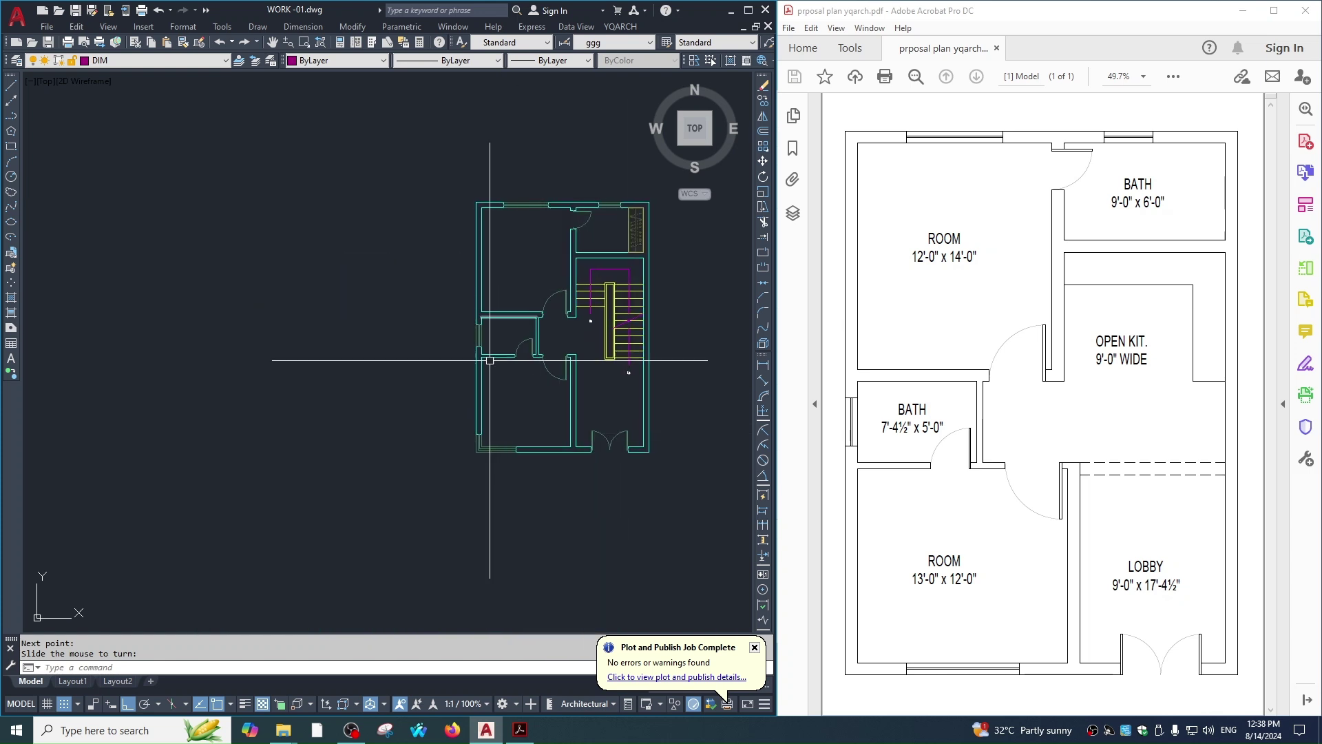
Cancel a mistyped P command at the prompt.
scroll(526, 302, "up", 4)
type("al")
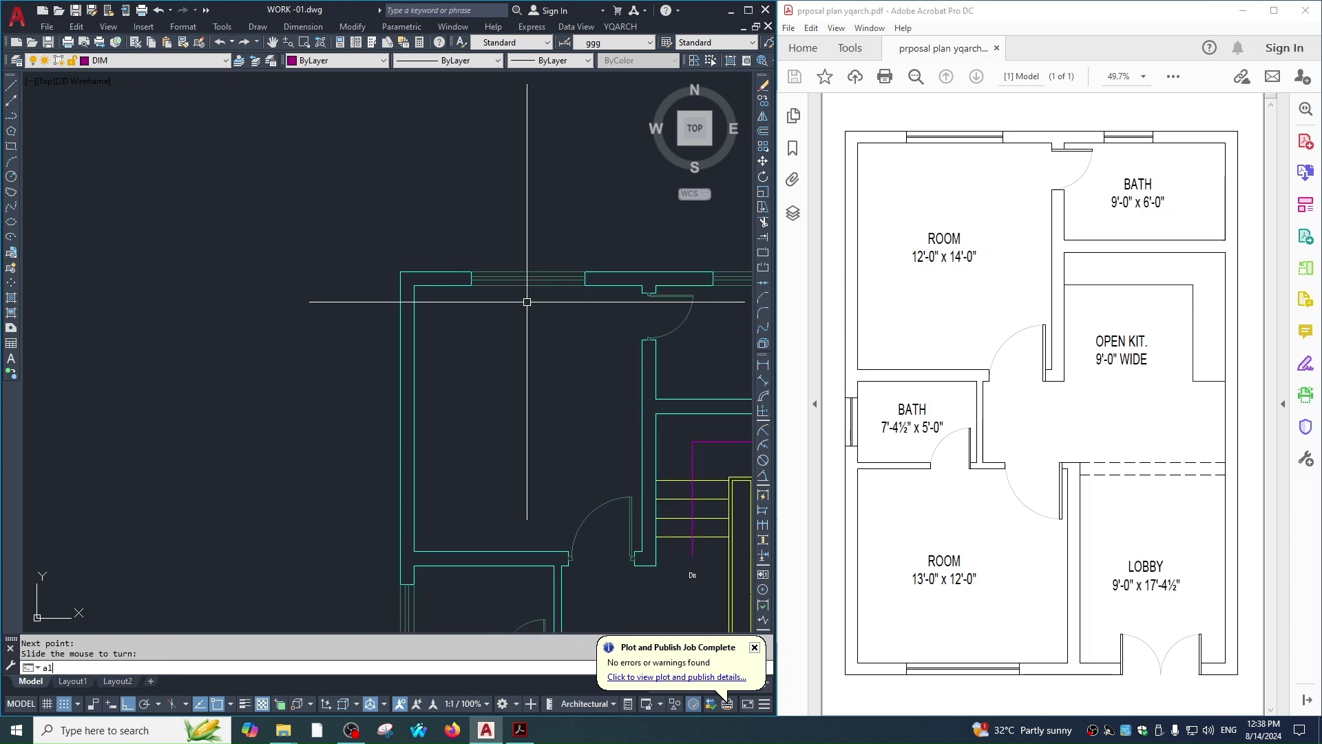
type("p")
key("Return")
scroll(570, 300, "up", 2)
key("Escape")
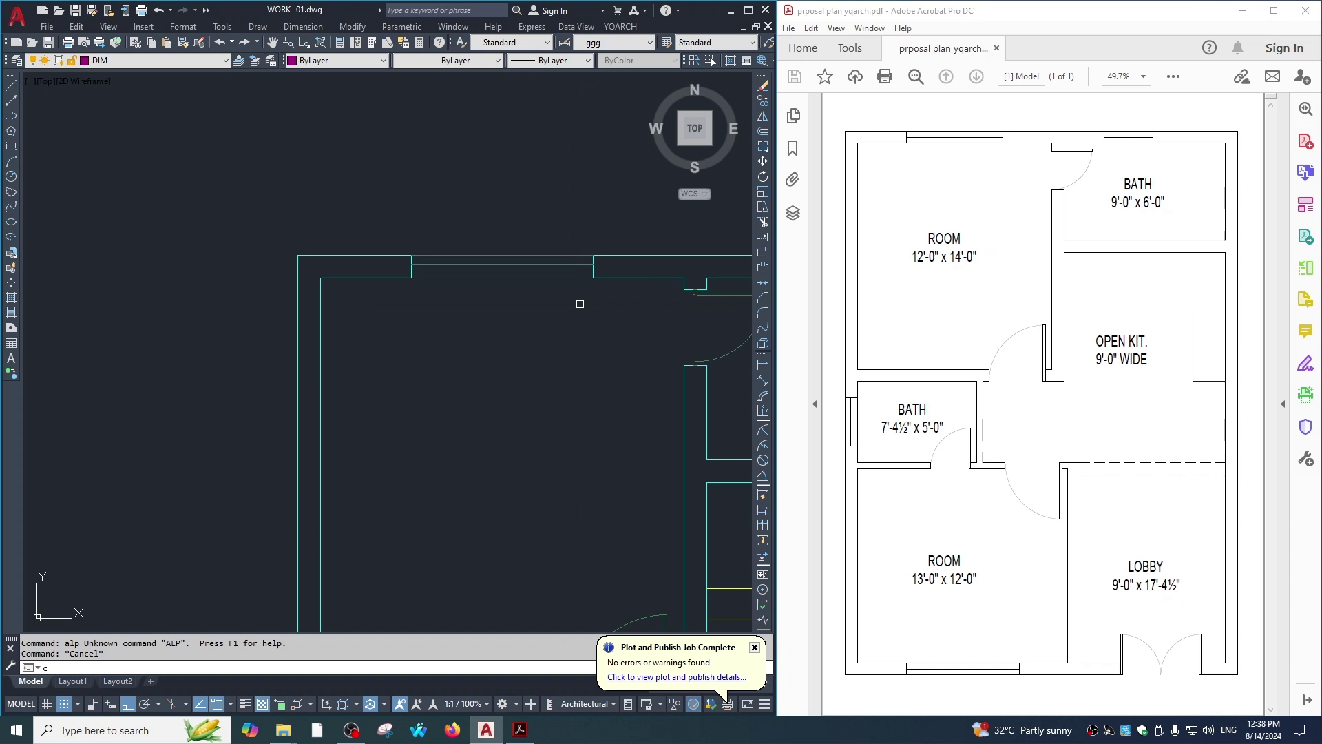
Draw the curtain line along the upper-left room's top wall, then recentre the plan.
key("Return")
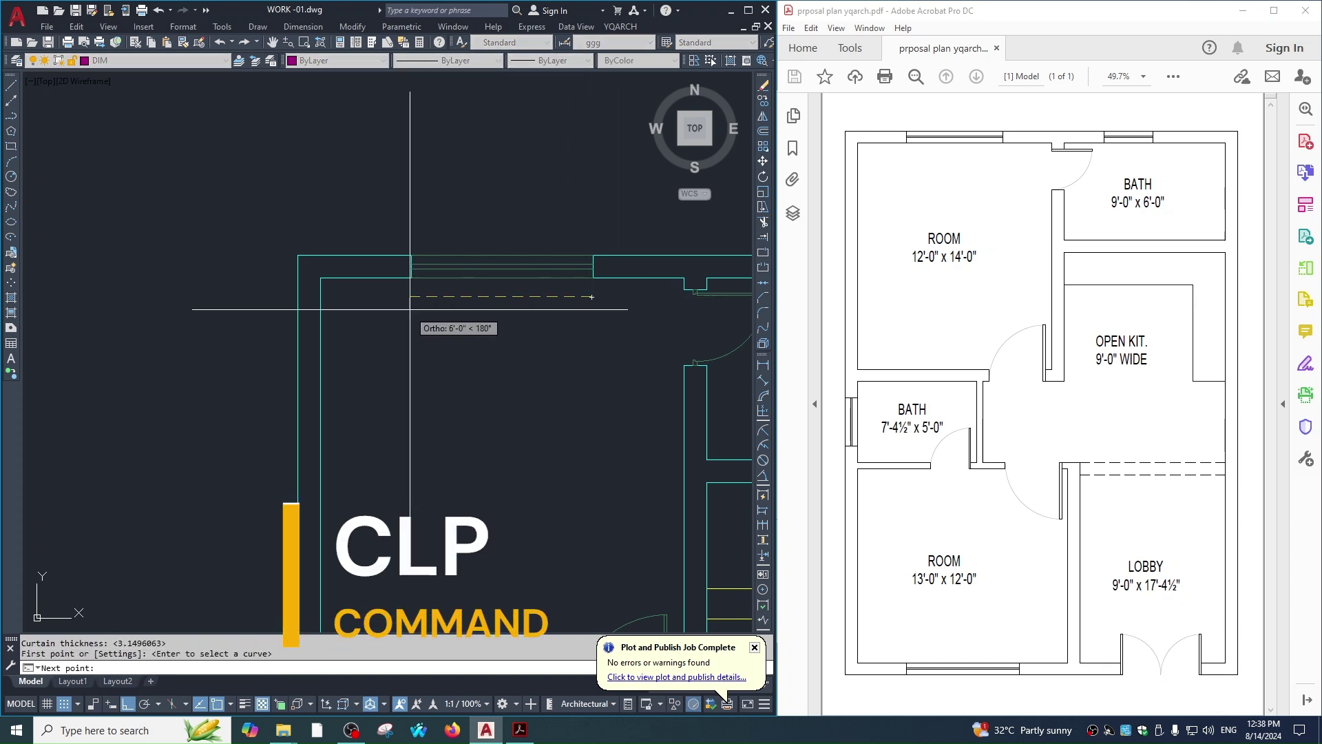
left_click(411, 310)
key("Return")
key("Escape")
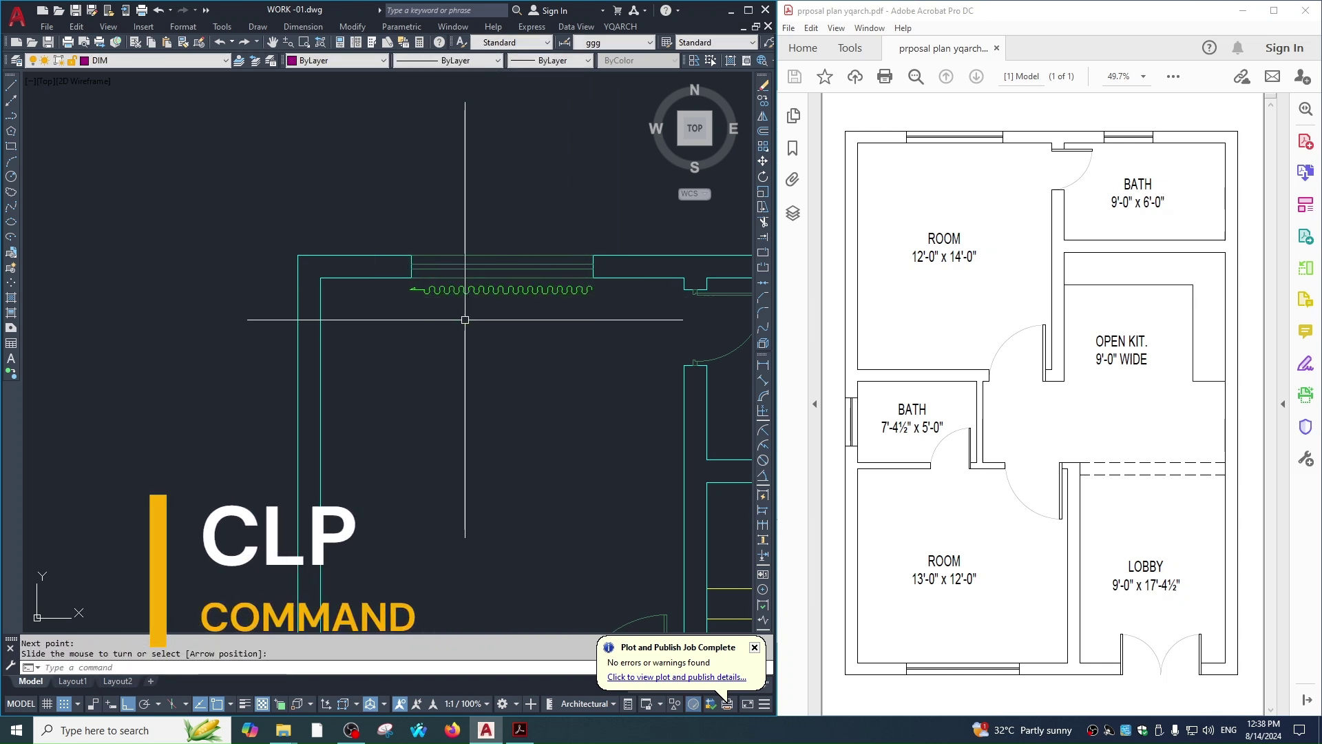
scroll(545, 421, "down", 3)
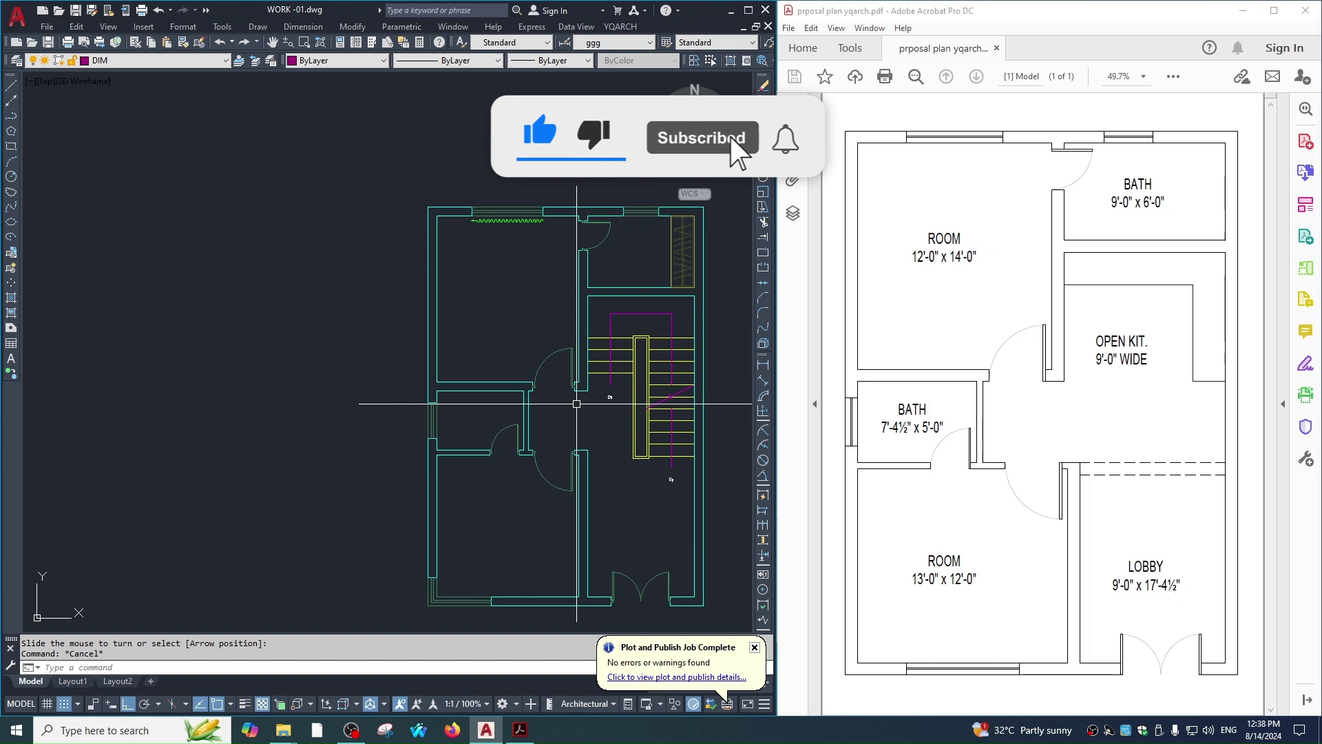
key("Escape")
middle_click_drag(550, 449, 467, 435)
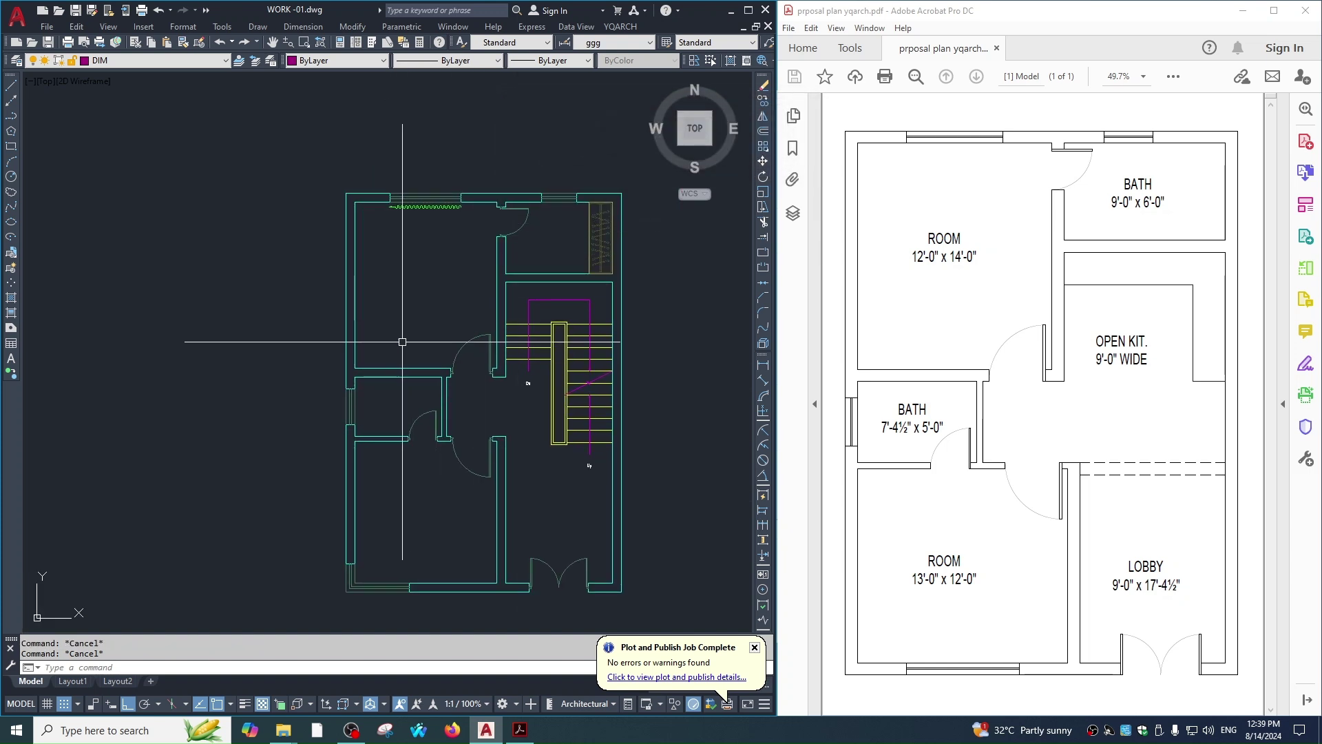
middle_click_drag(584, 471, 575, 440)
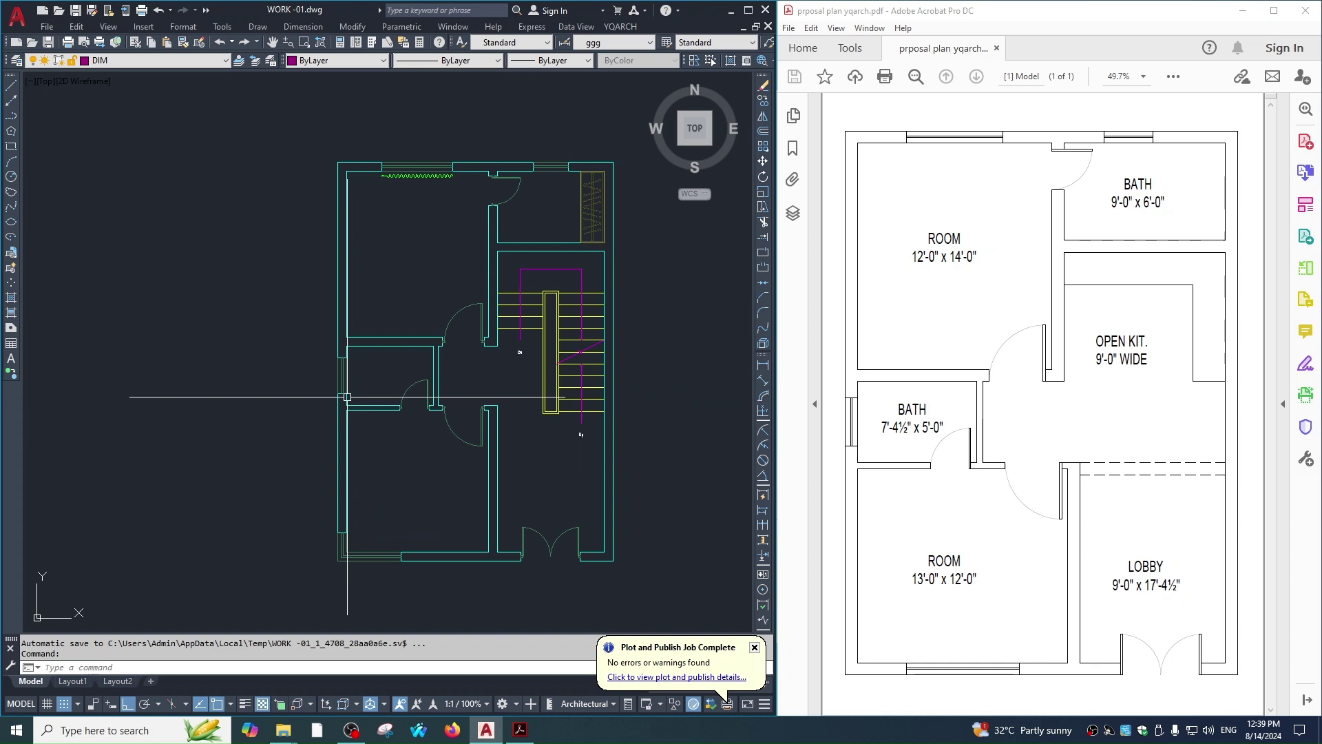
Place the YQArch Bedroom furniture layout between the upper-left room's two corners.
type("j")
key("Return")
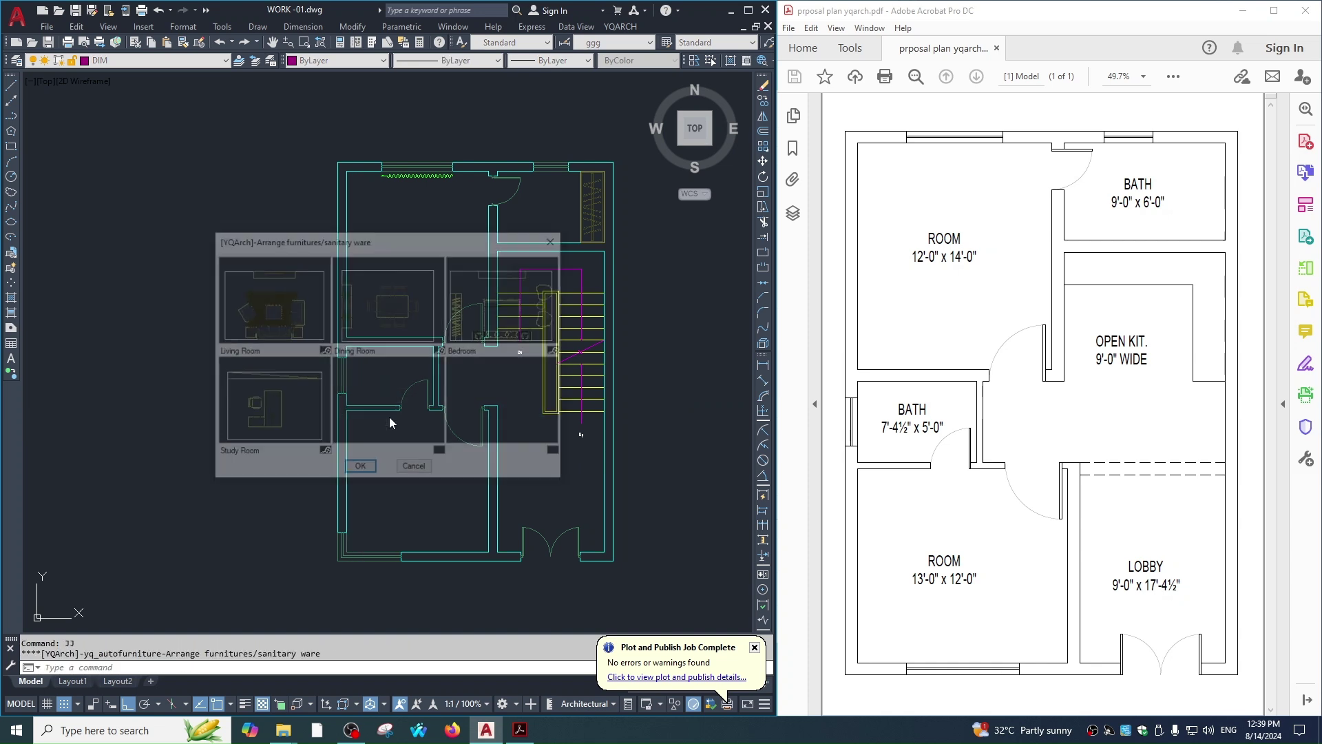
left_click(500, 298)
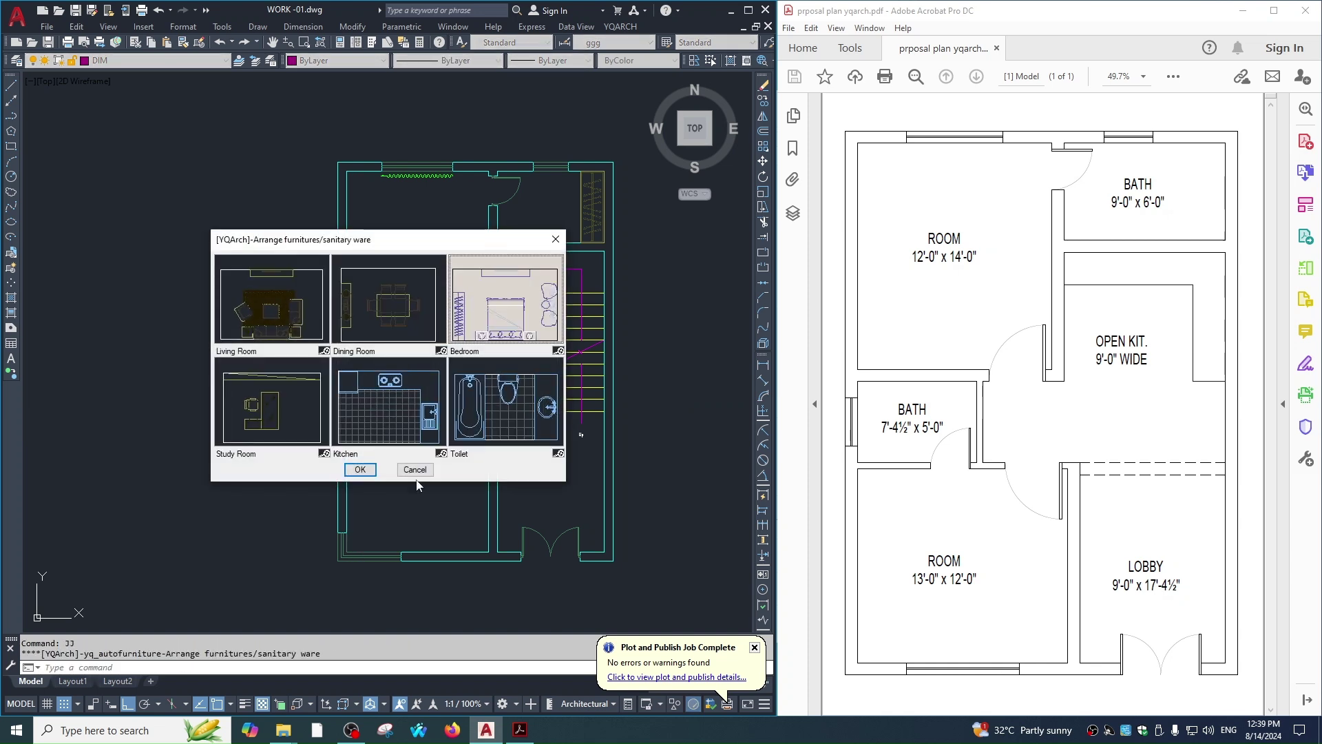
left_click(359, 470)
left_click(495, 335)
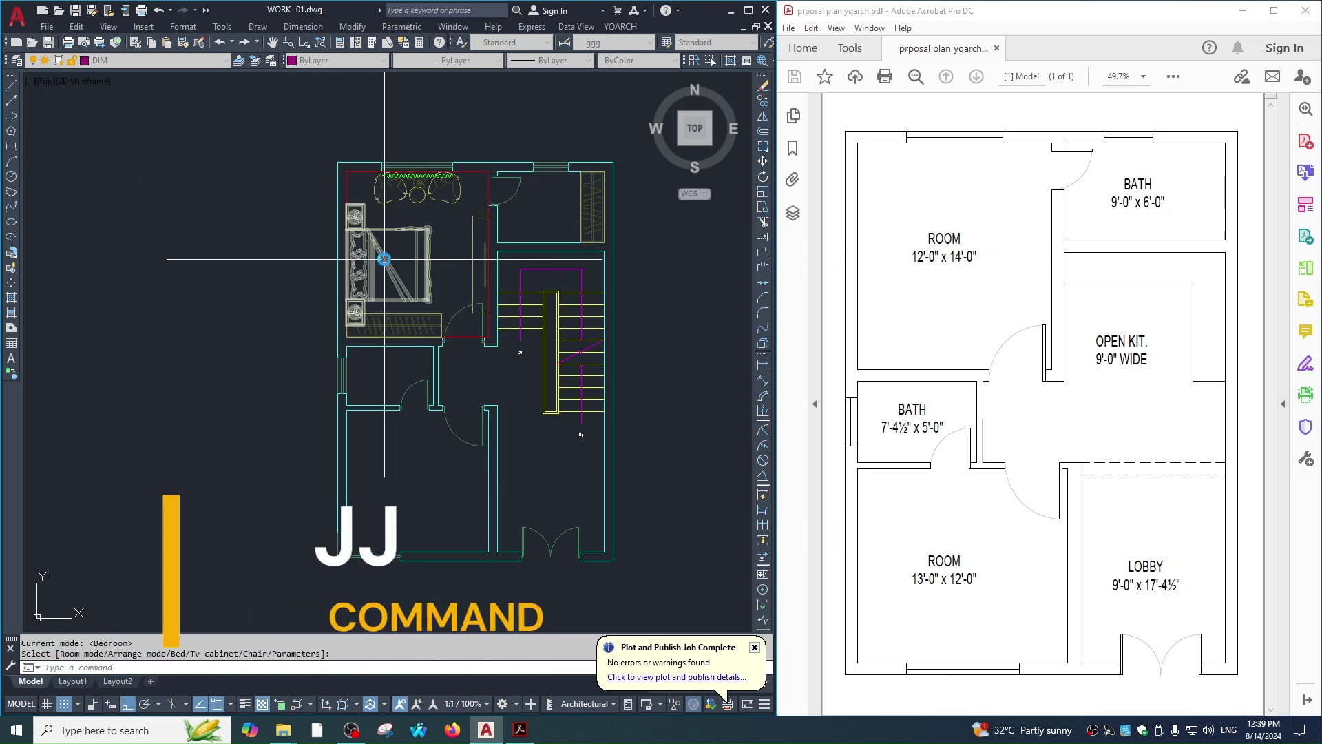
left_click(384, 259)
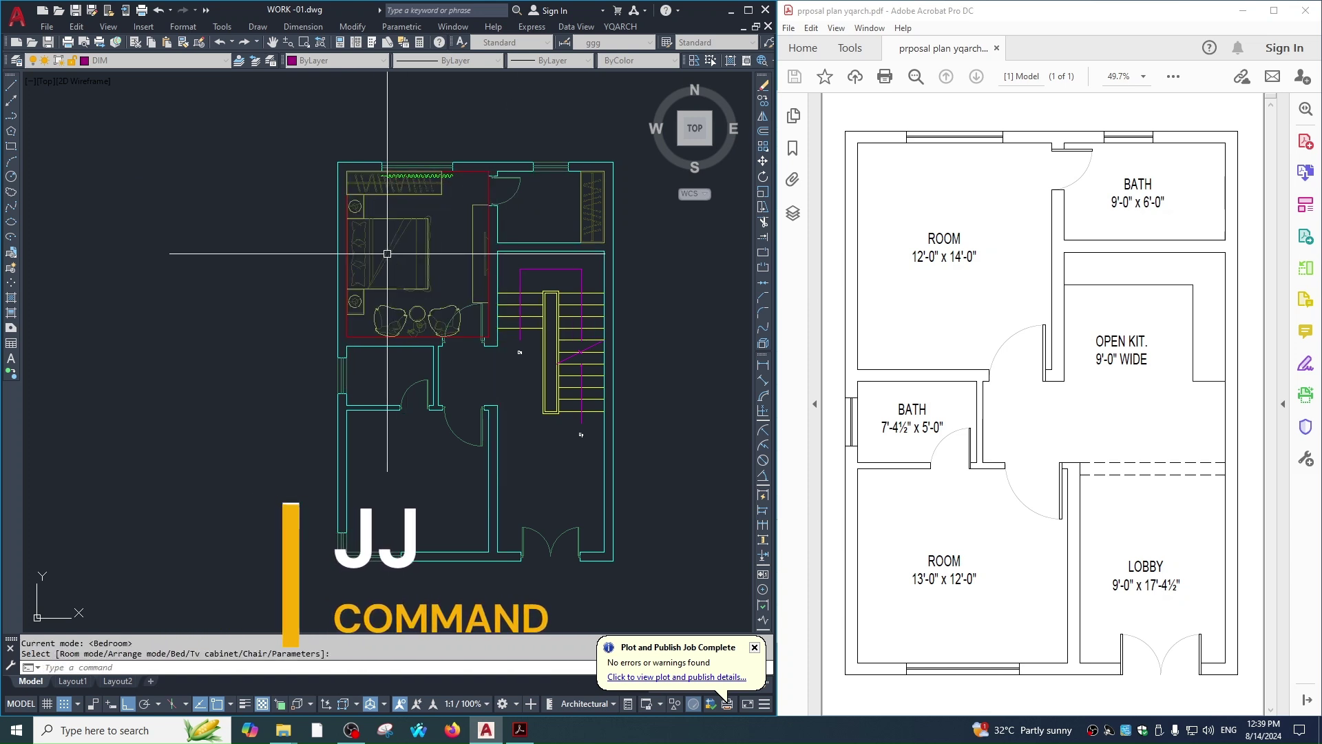
left_click(446, 310)
key("Escape")
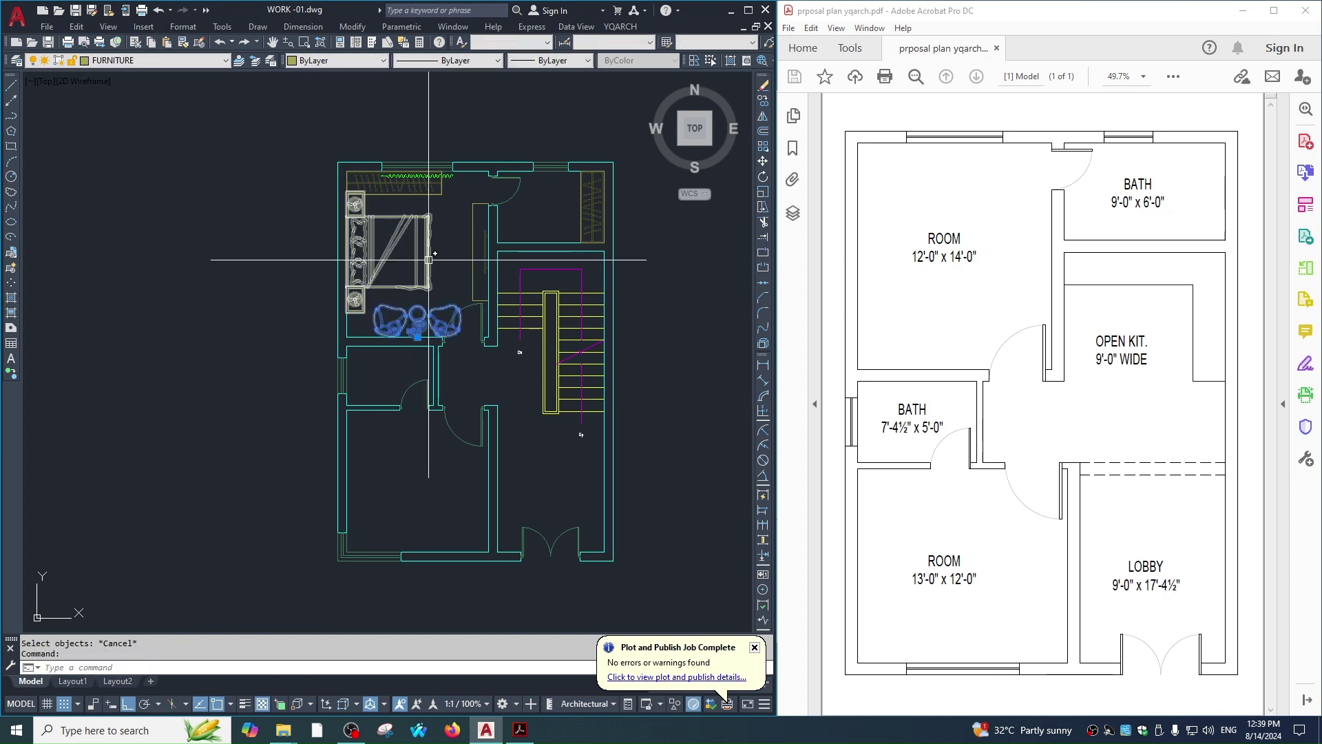
Delete the two armchairs below the bed and pan toward the lower rooms.
key("Delete")
left_click(406, 184)
key("Delete")
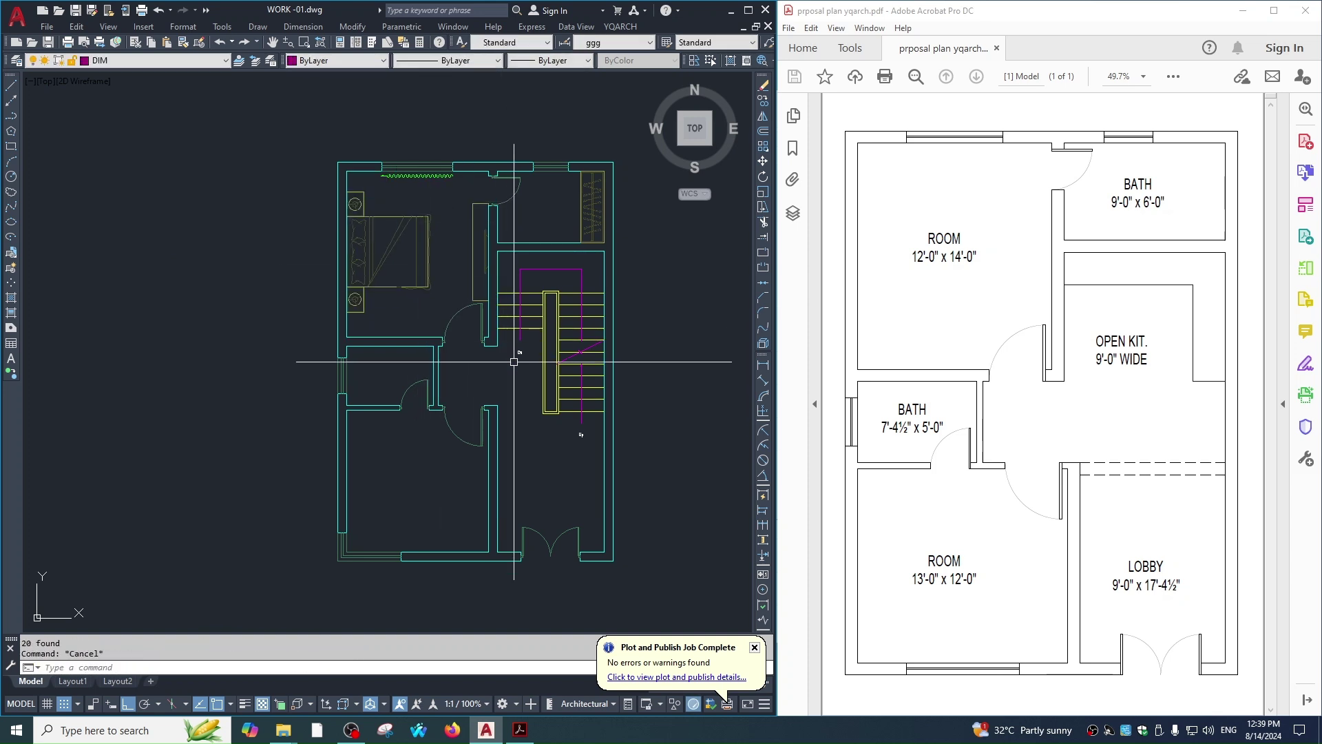
scroll(468, 468, "down", 2)
scroll(431, 443, "up", 5)
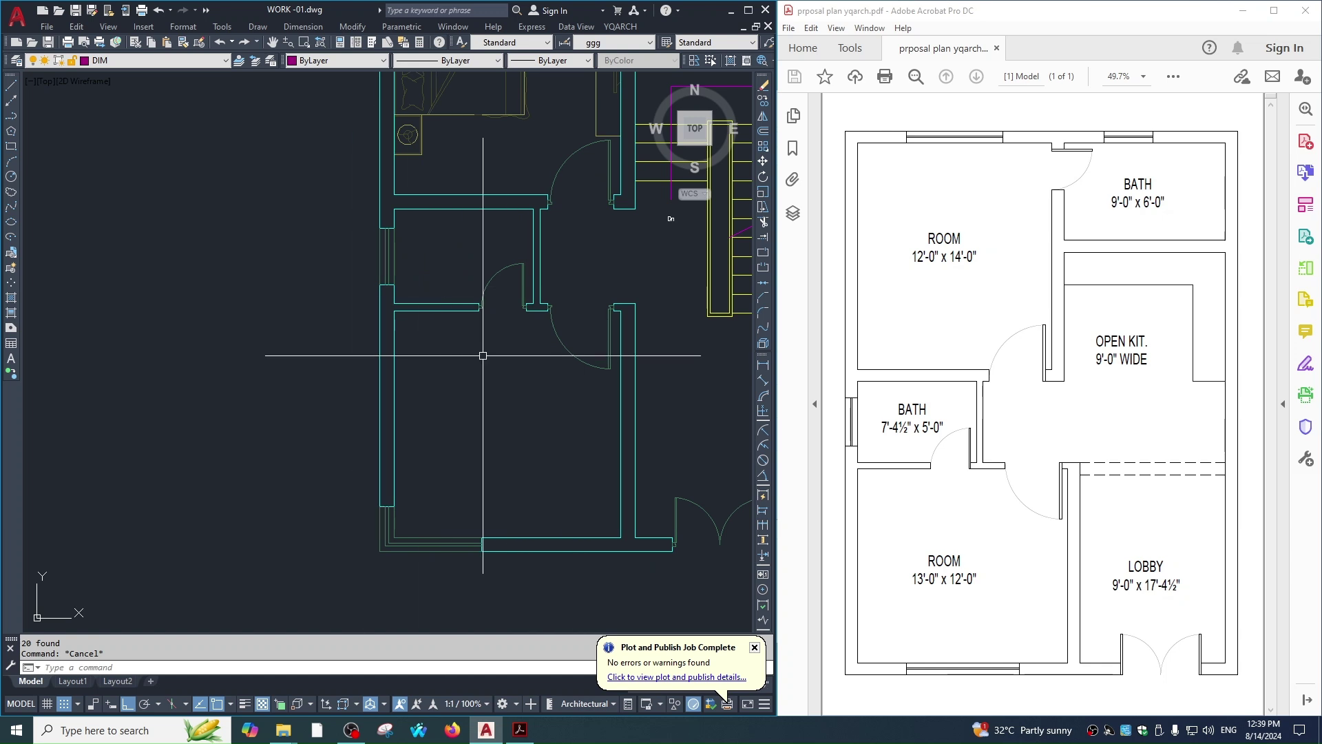
middle_click_drag(483, 356, 461, 327)
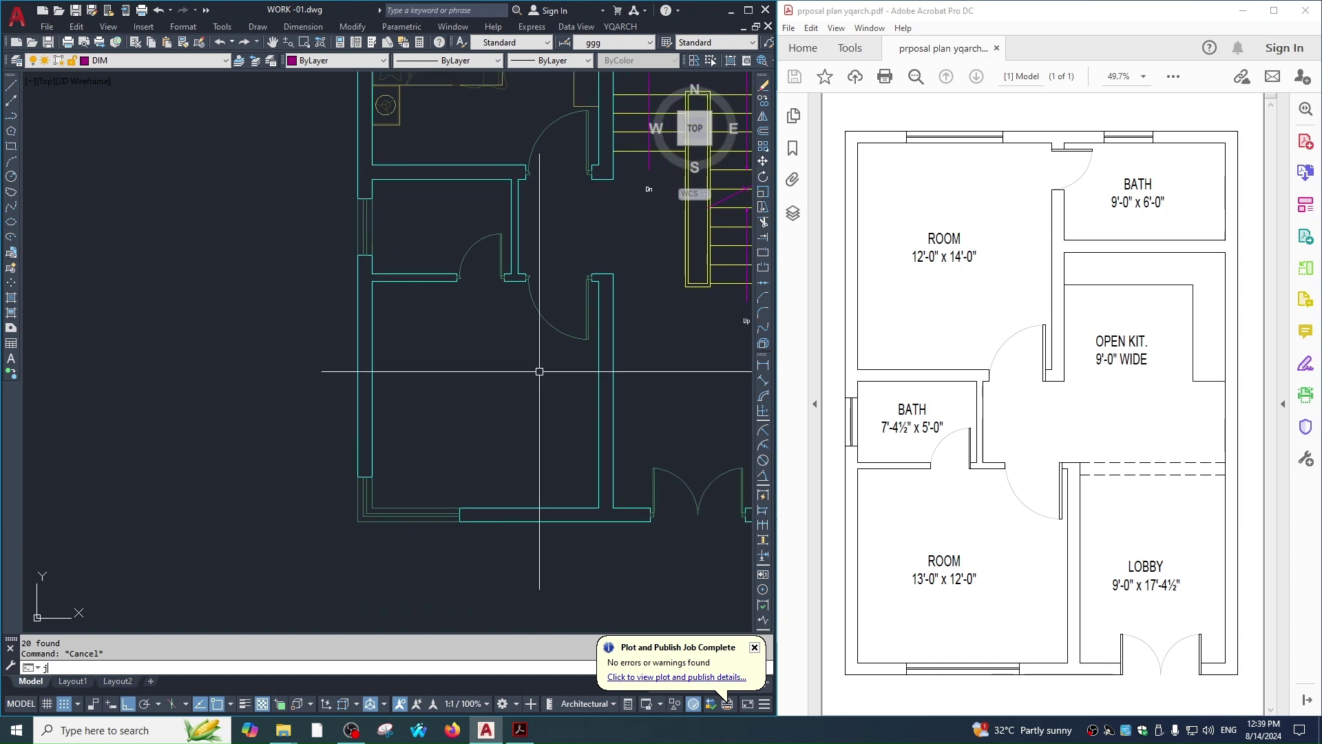
Place the Living Room layout between the lower-left room's two inner corners and review it.
type("j")
key("Return")
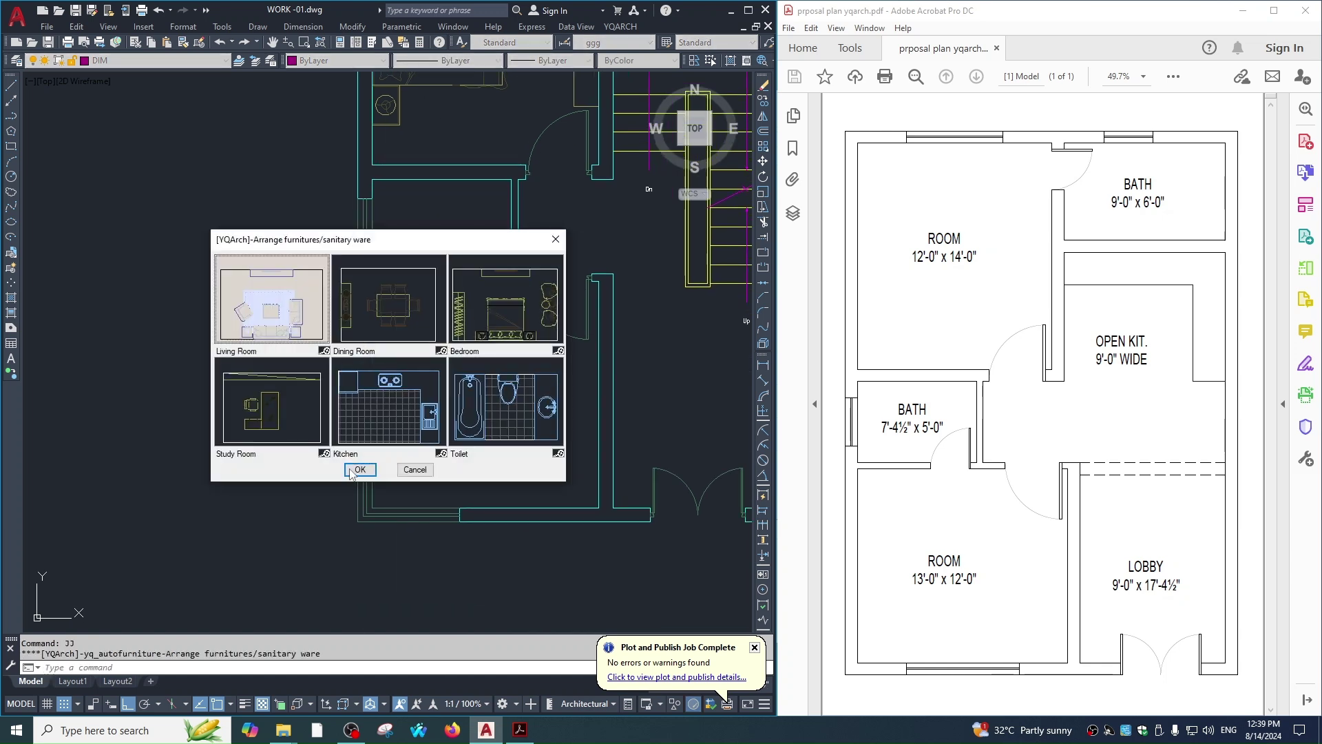
left_click(358, 470)
left_click(372, 280)
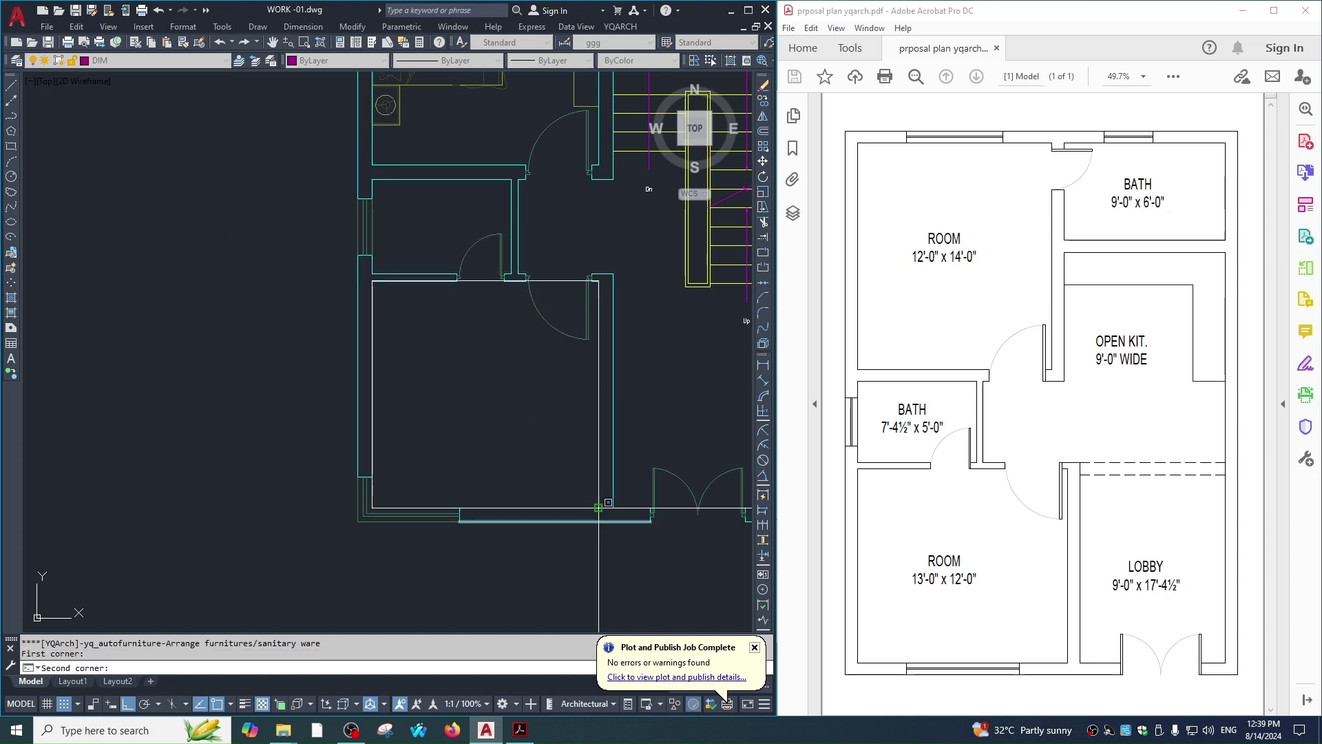
left_click(599, 508)
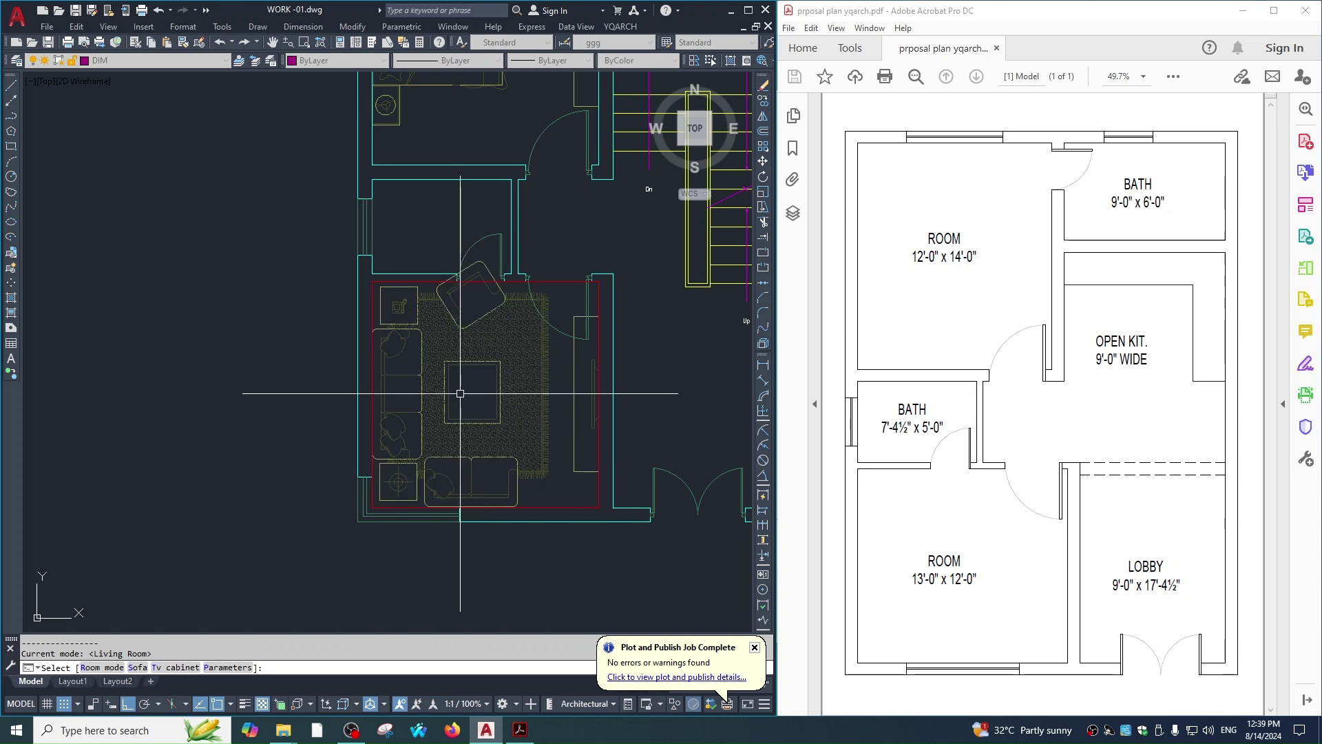
left_click(460, 394)
key("Escape")
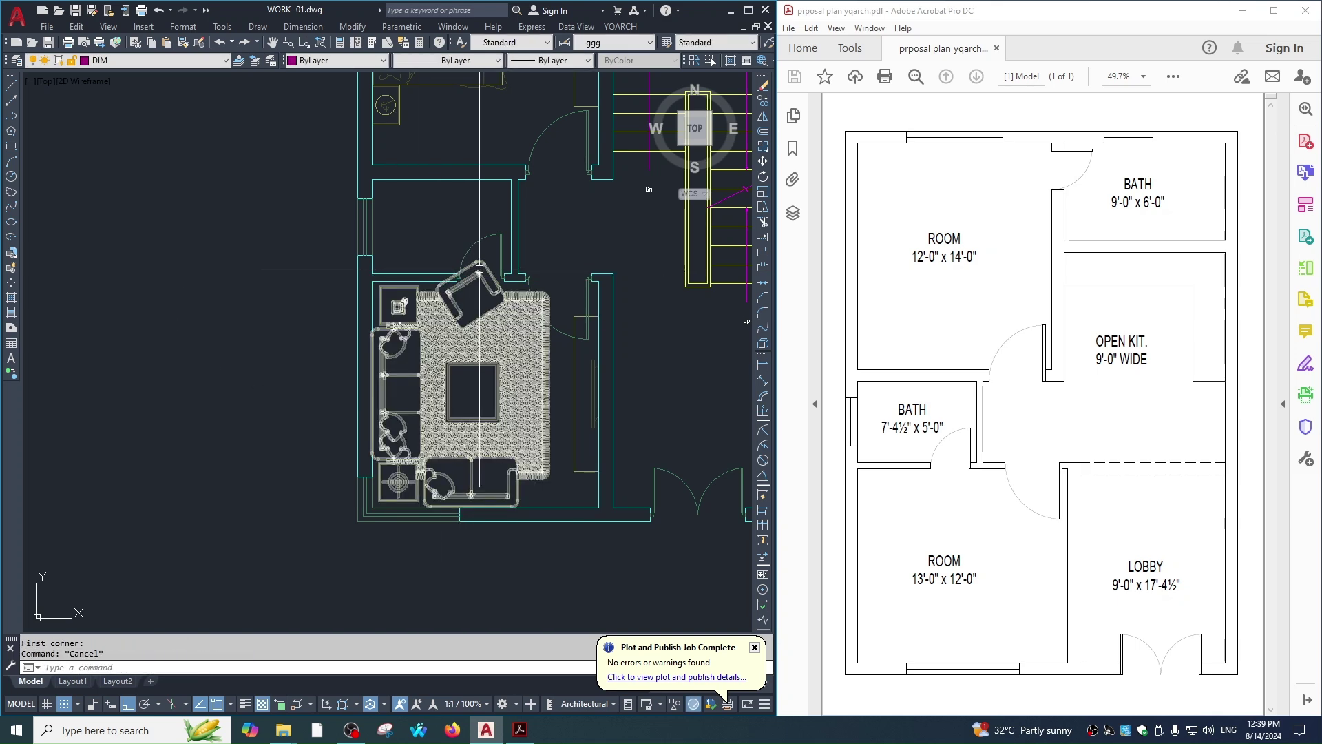
left_click(480, 269)
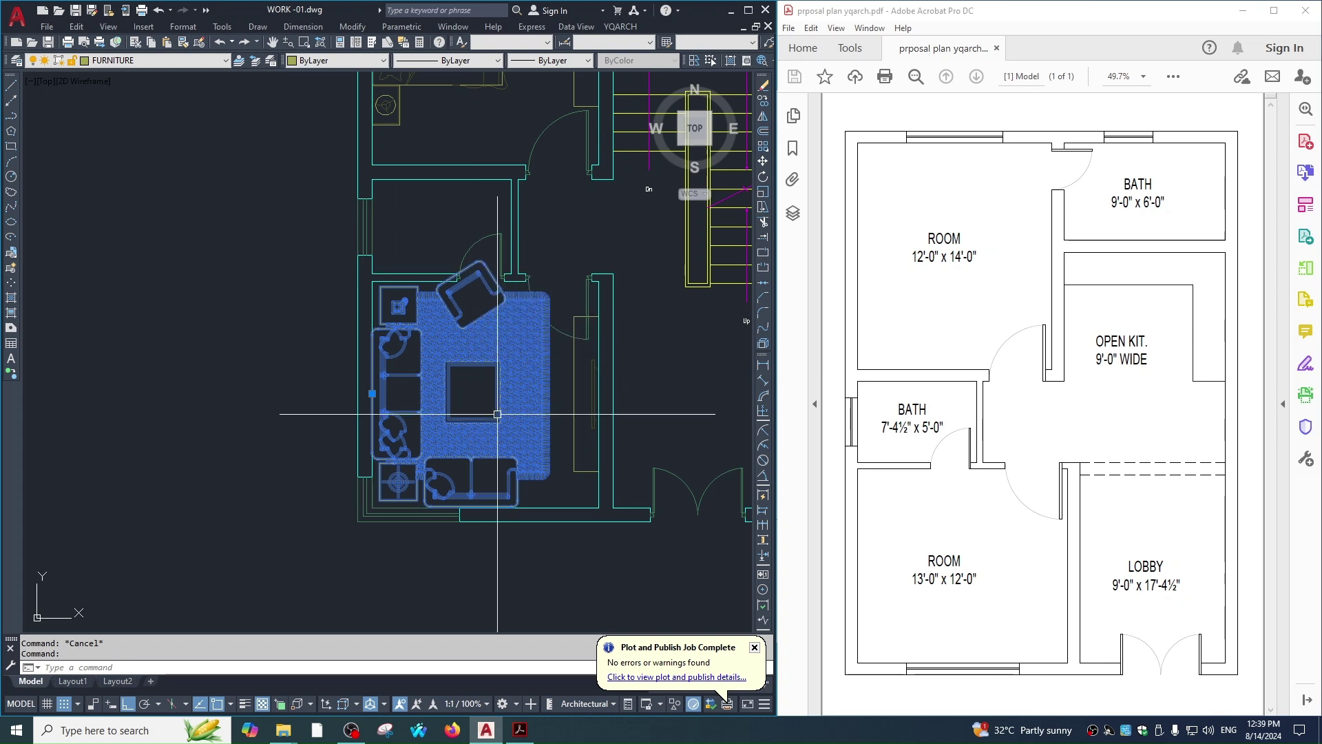
key("Escape")
scroll(468, 371, "down", 2)
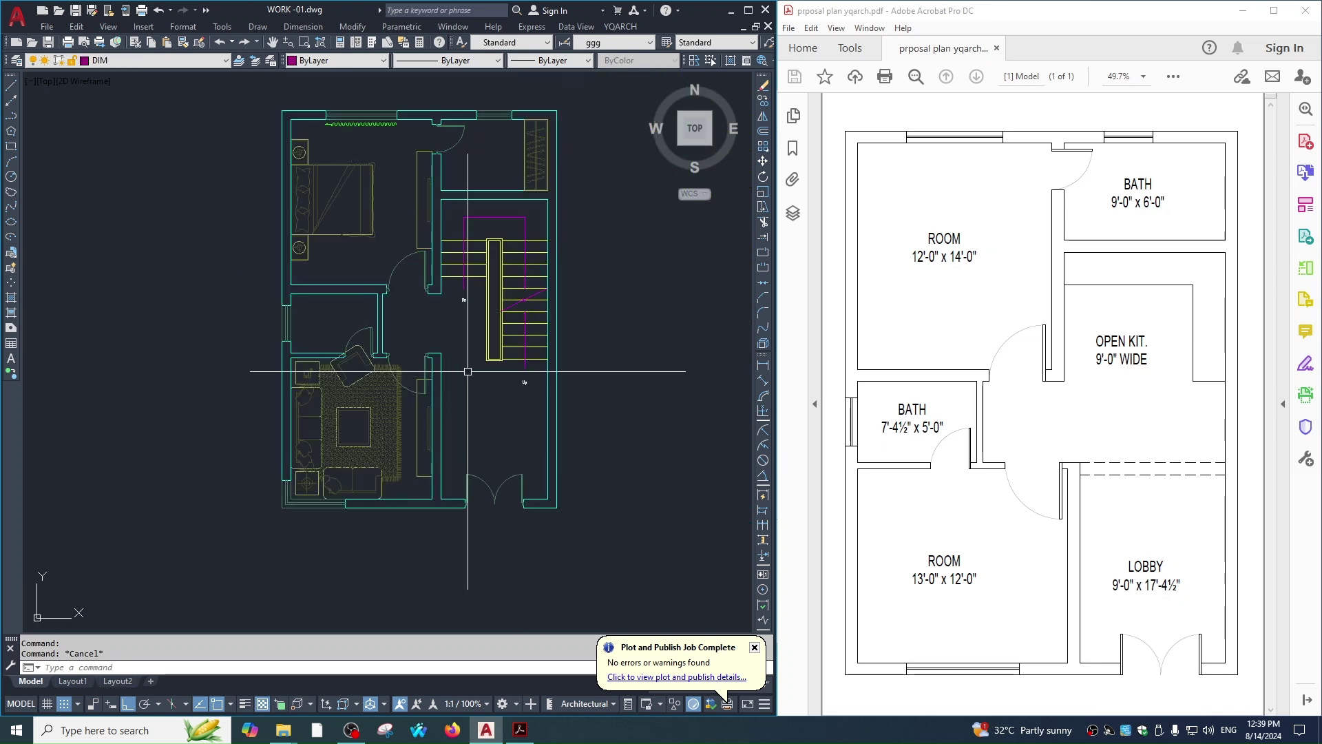
scroll(457, 378, "down", 2)
scroll(436, 242, "up", 2)
Place the Toilet layout in the small middle room, swapping bathtub and sink sides.
type("jj")
key("Return")
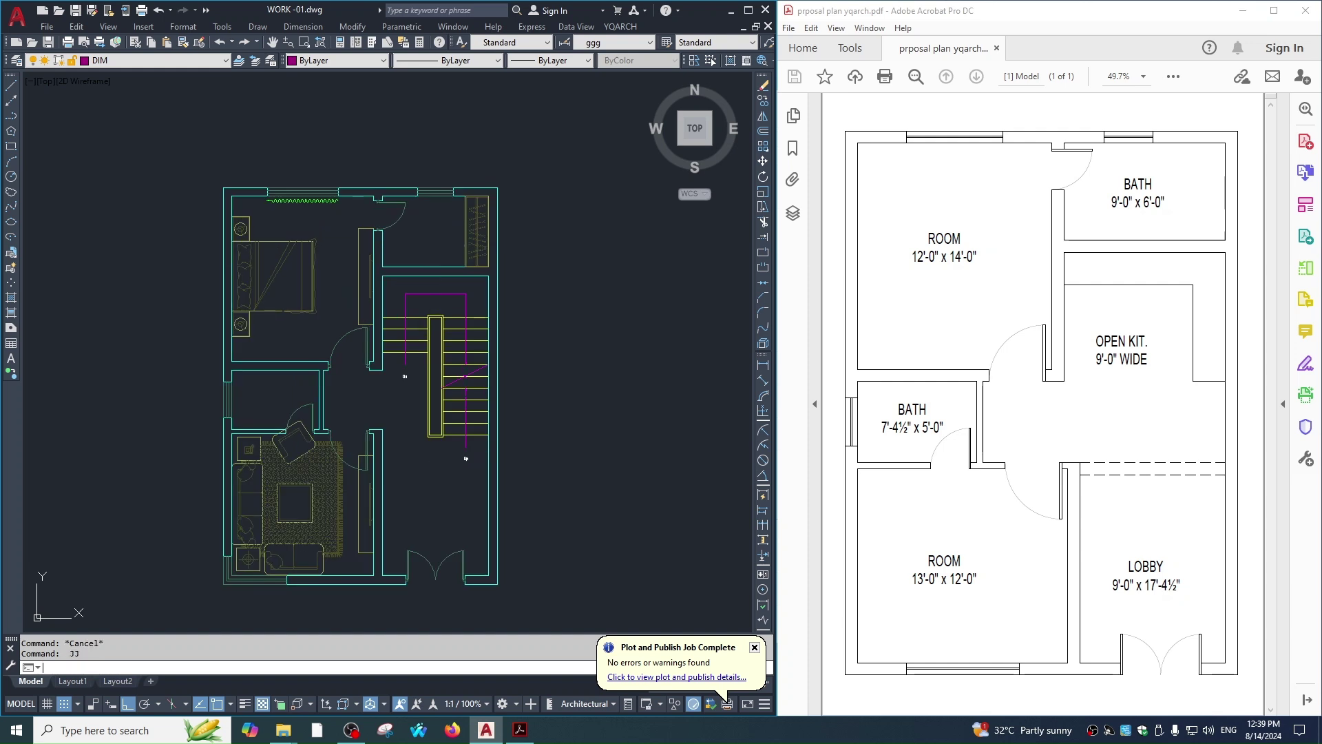
left_click(467, 386)
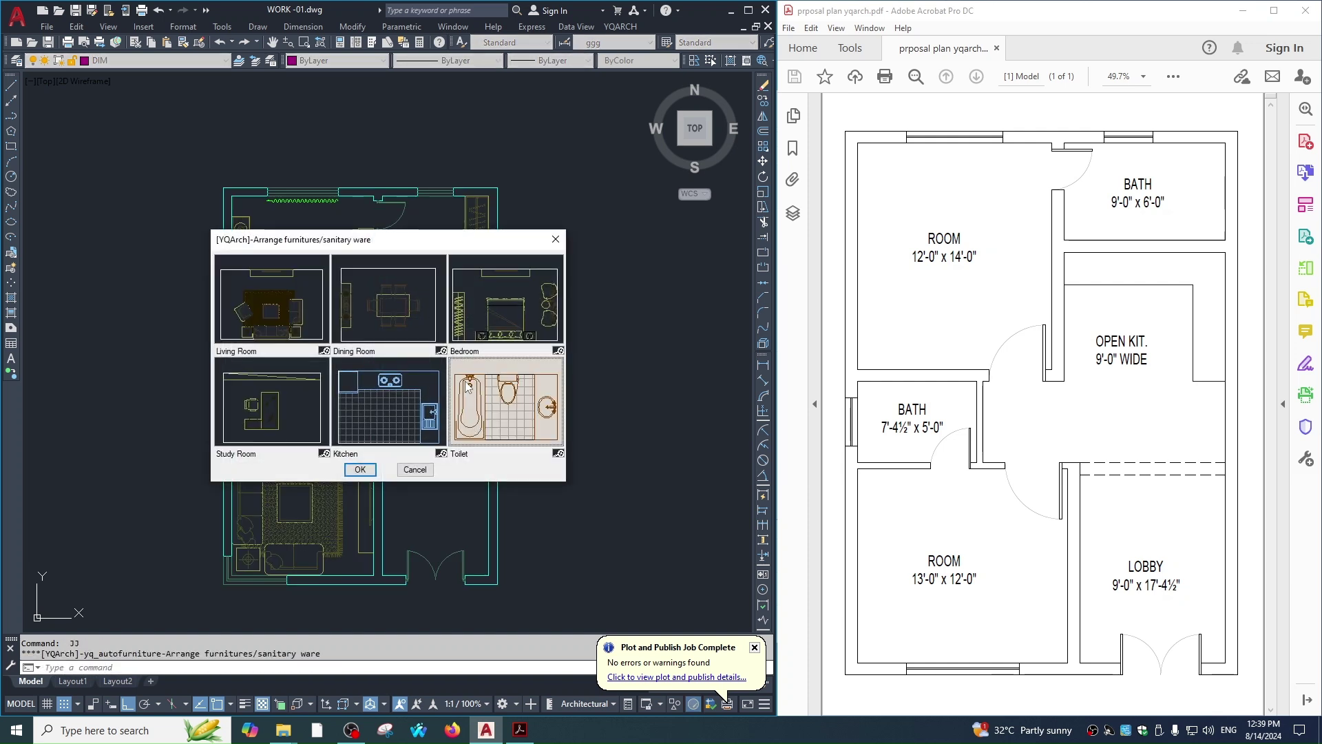
left_click(361, 469)
scroll(457, 201, "up", 2)
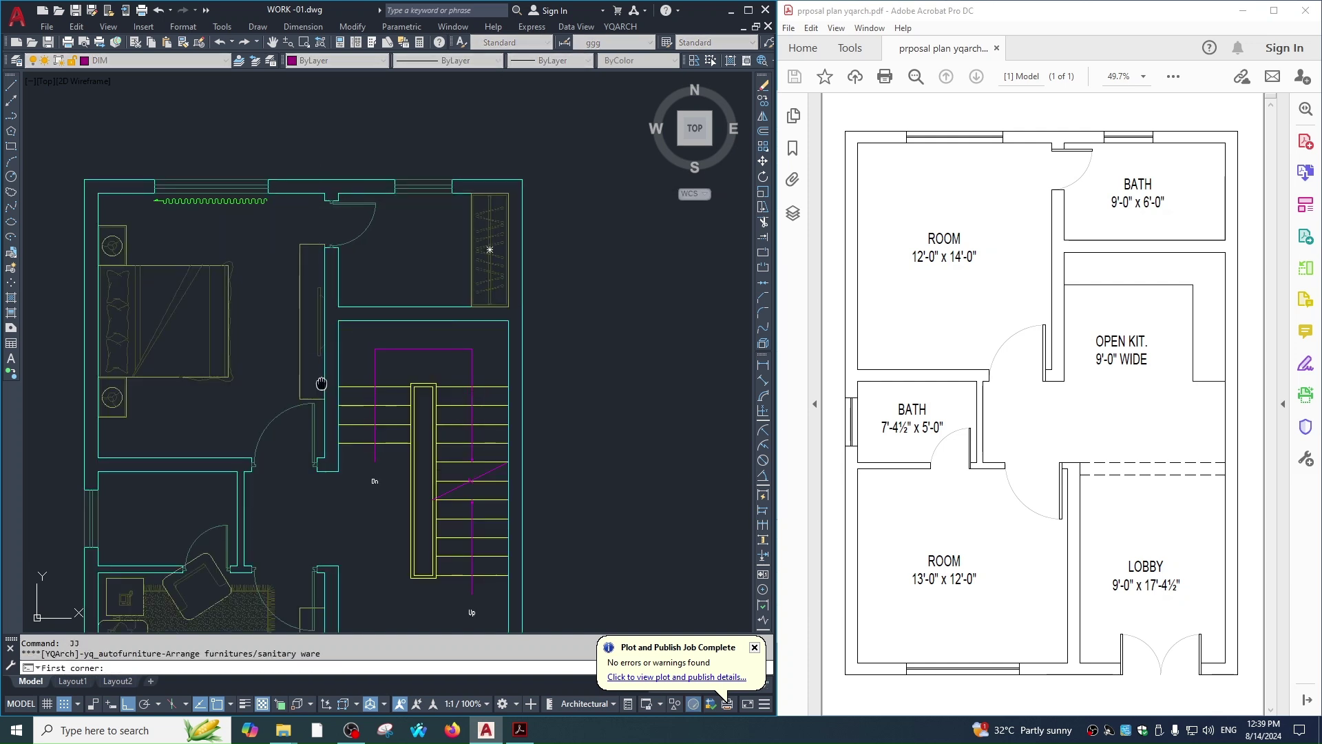
scroll(321, 383, "up", 2)
middle_click_drag(321, 383, 715, 166)
left_click(369, 463)
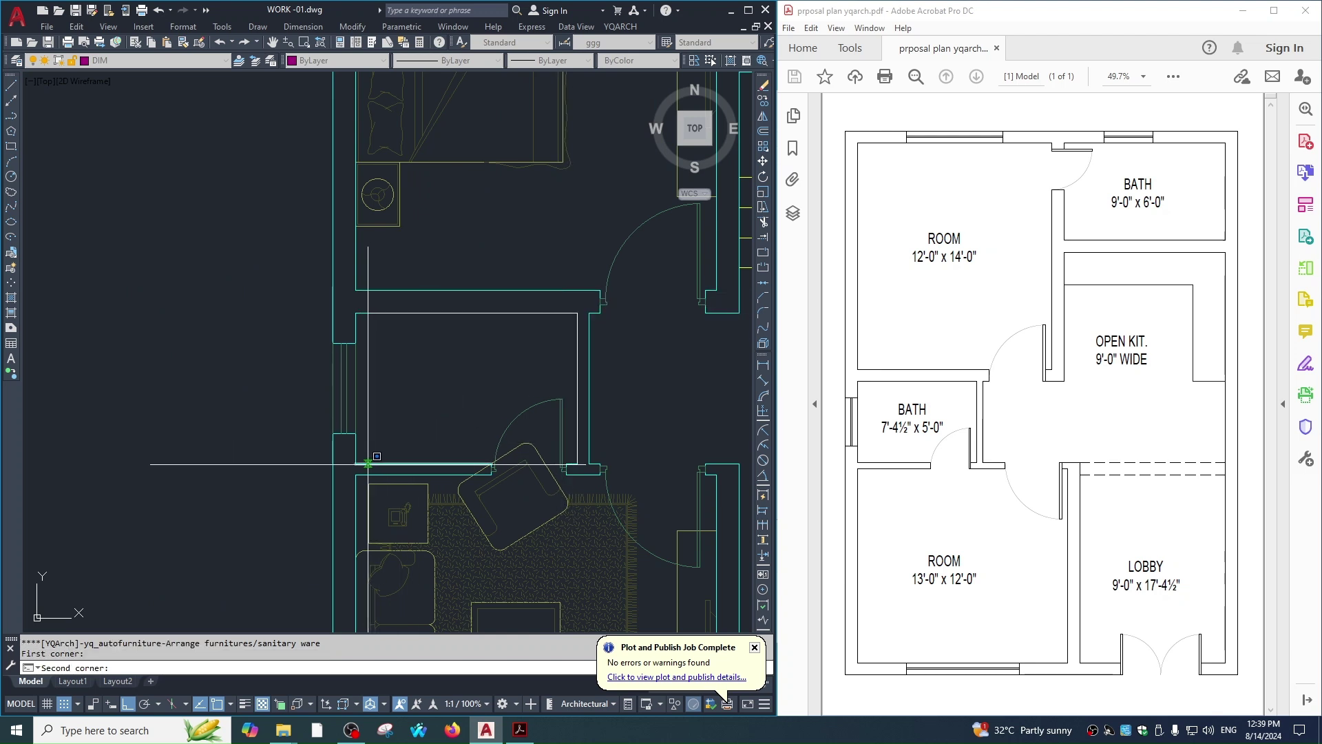
left_click(577, 314)
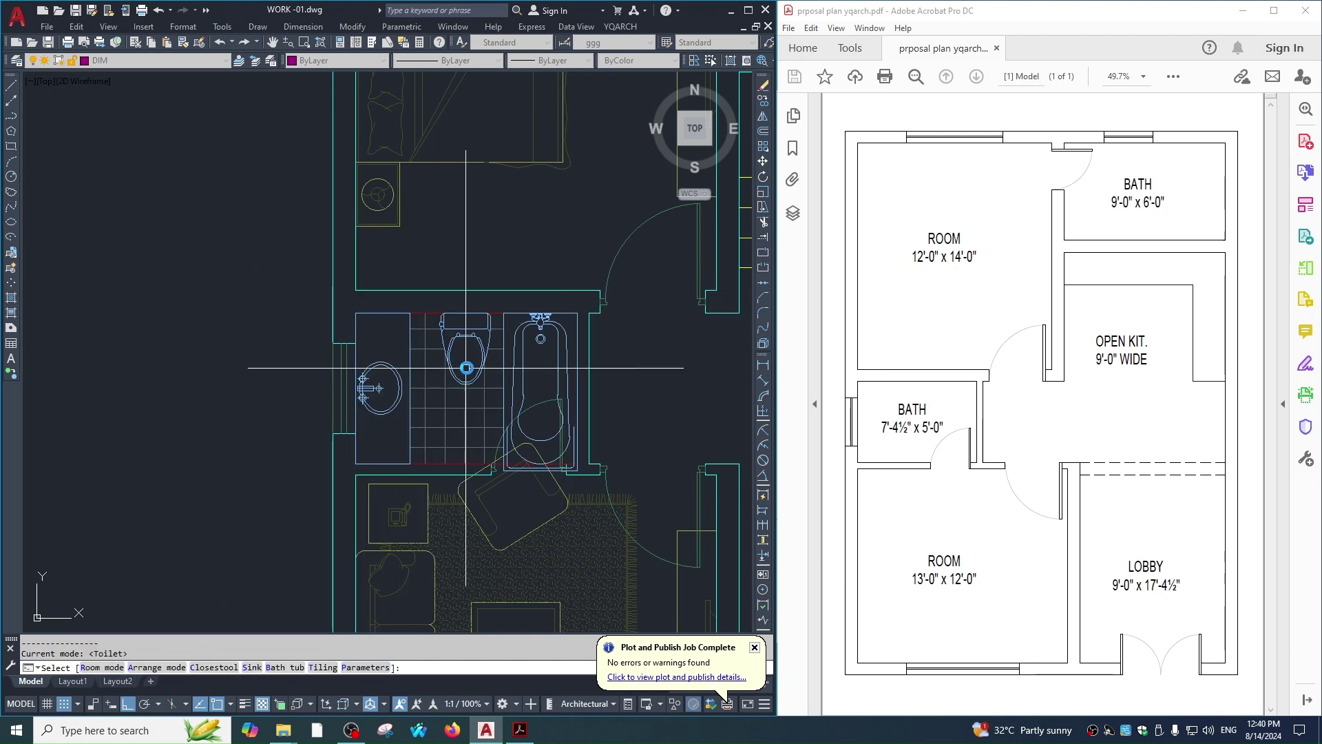
left_click_drag(466, 368, 411, 369)
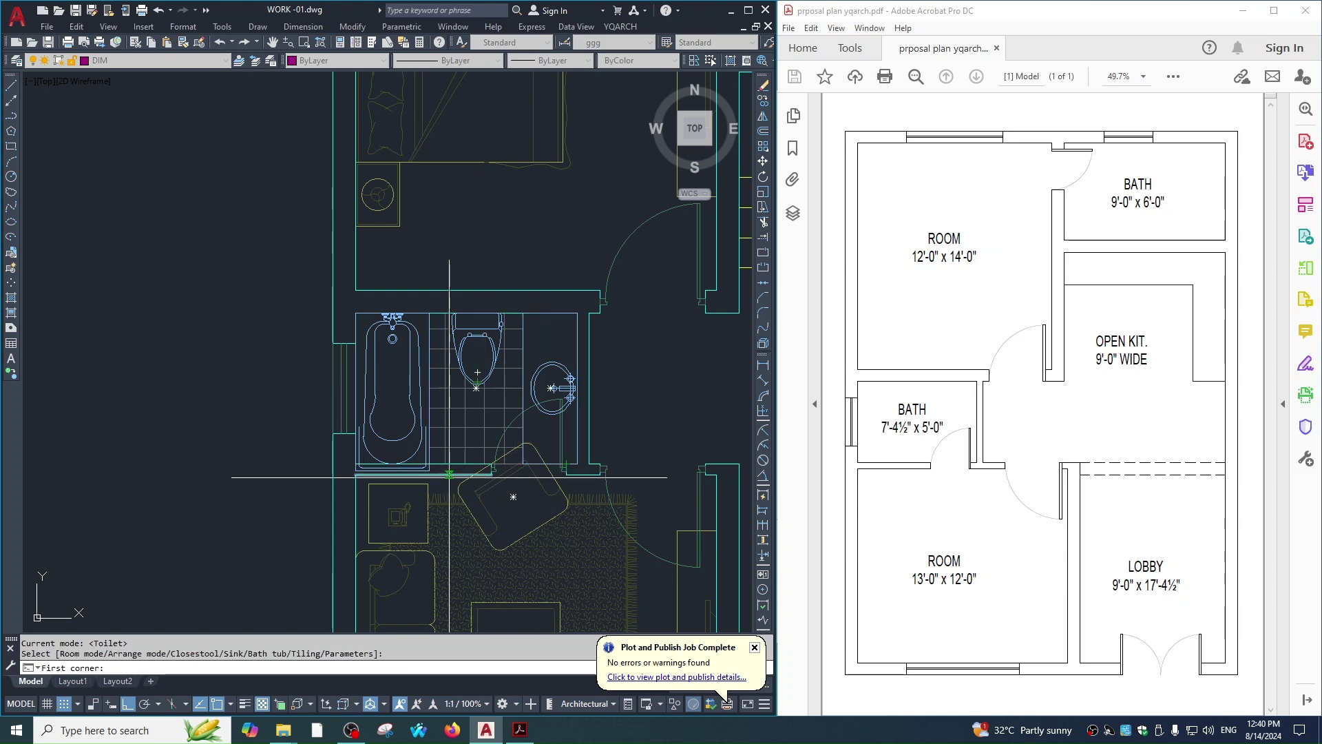
key("Escape")
Try stretching the bathroom's lower edge objects, then cancel the stretch.
scroll(557, 474, "up", 4)
type("s")
key("Return")
left_click(565, 473)
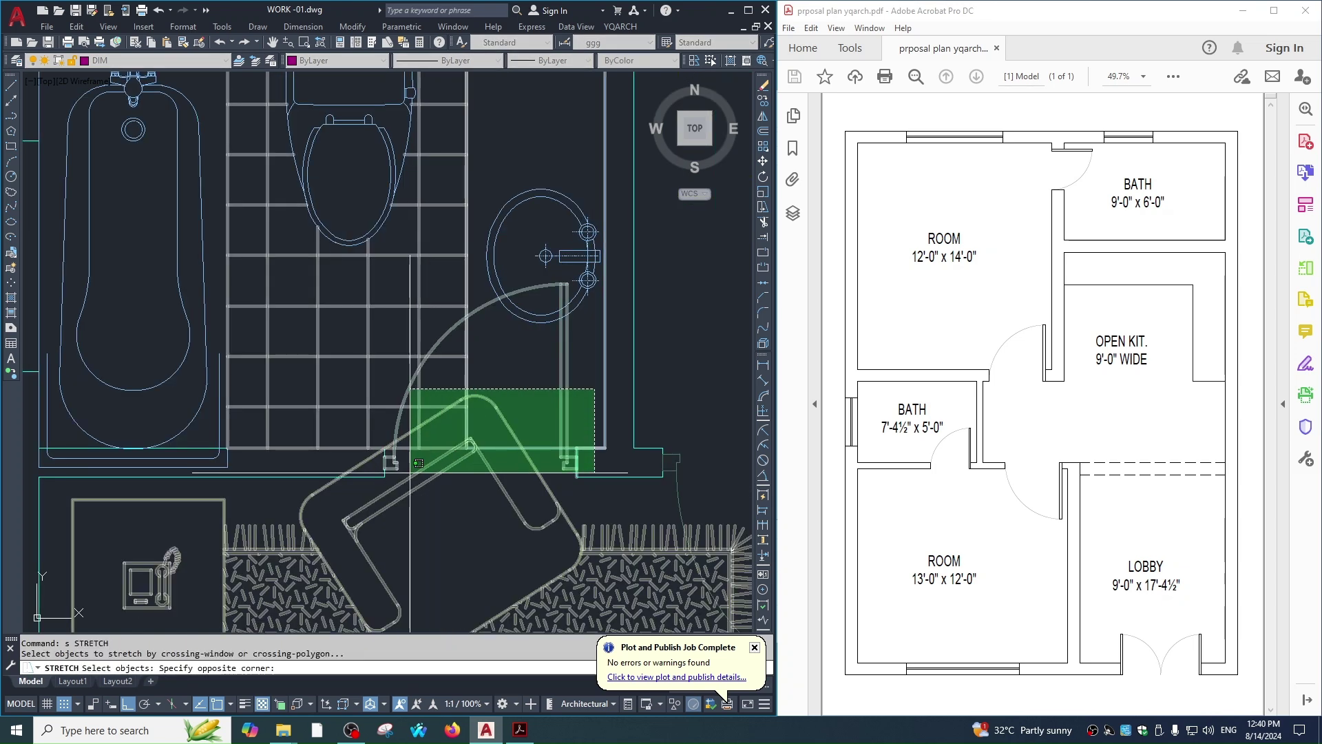
left_click(416, 394)
key("Return")
key("Escape")
Zoom out to centre the whole plan and begin selecting the right outer wall.
scroll(524, 434, "down", 2)
scroll(564, 427, "down", 4)
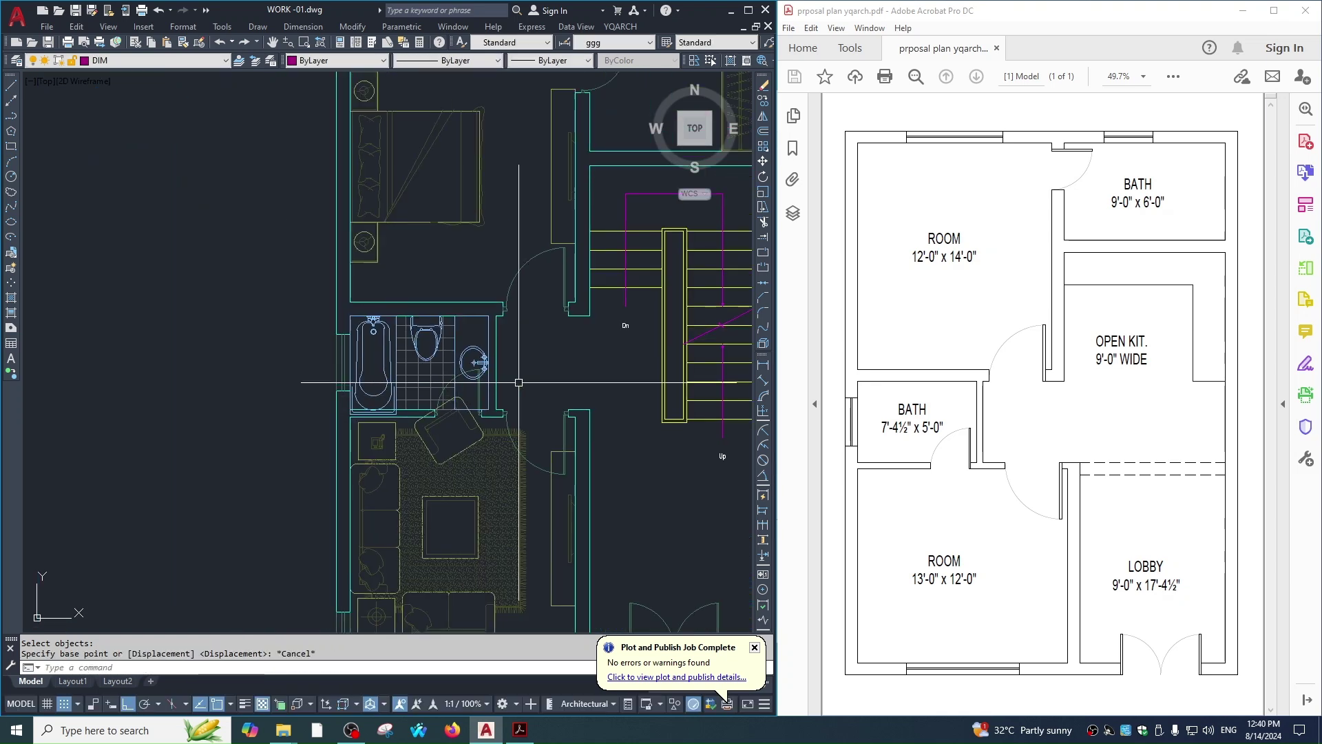
scroll(602, 421, "down", 3)
middle_click_drag(442, 407, 421, 421)
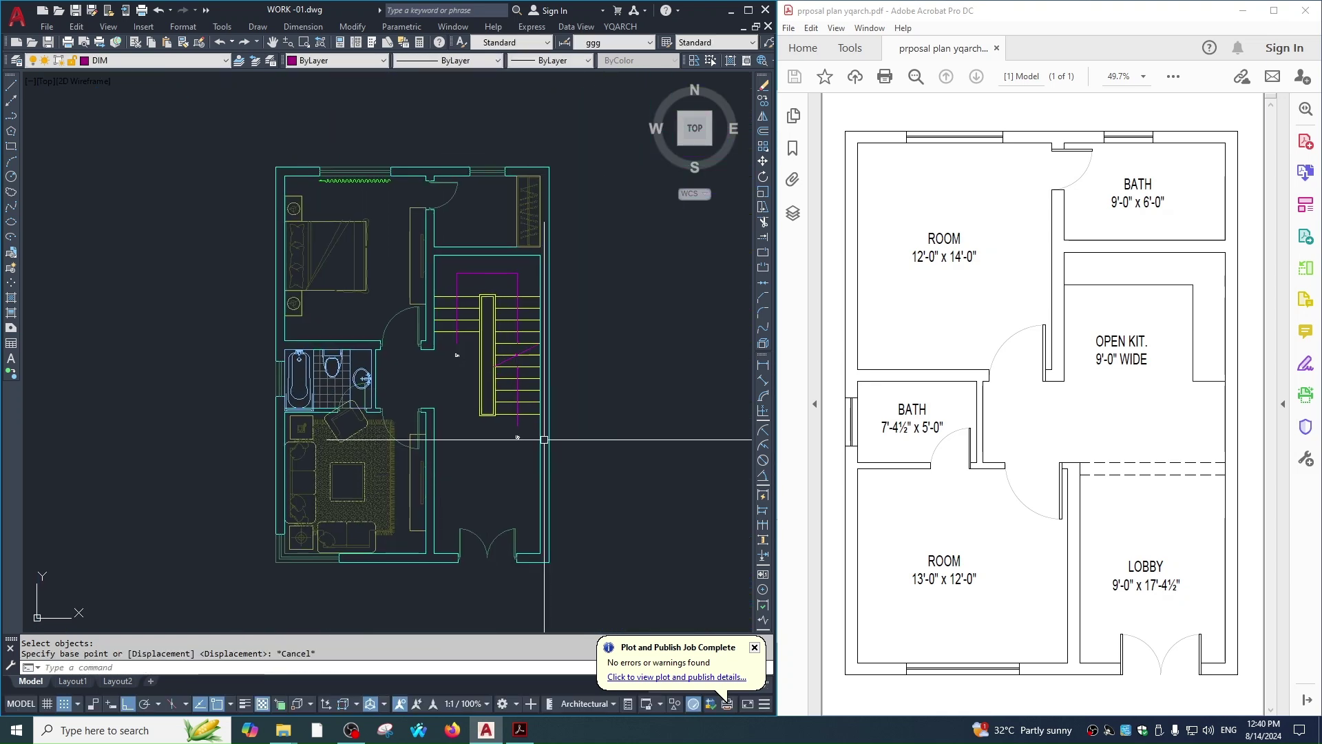
key("Escape")
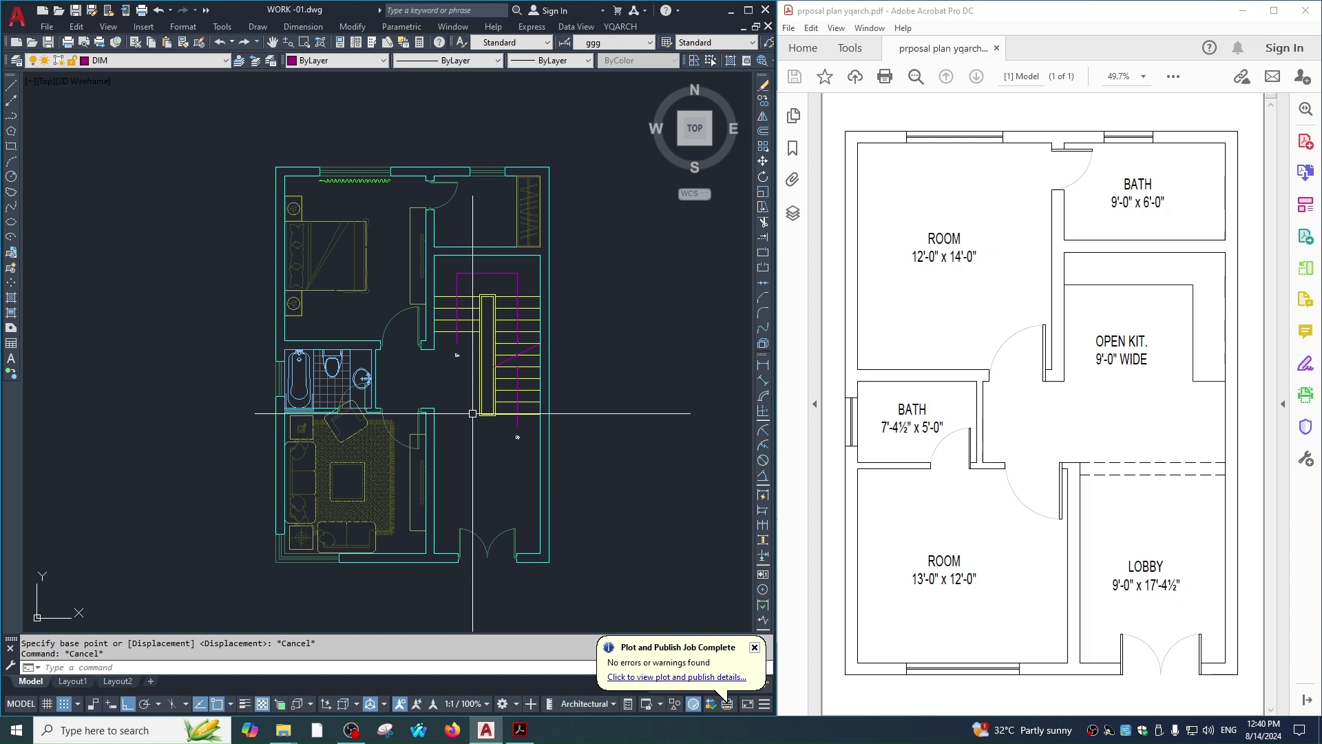
key("Escape")
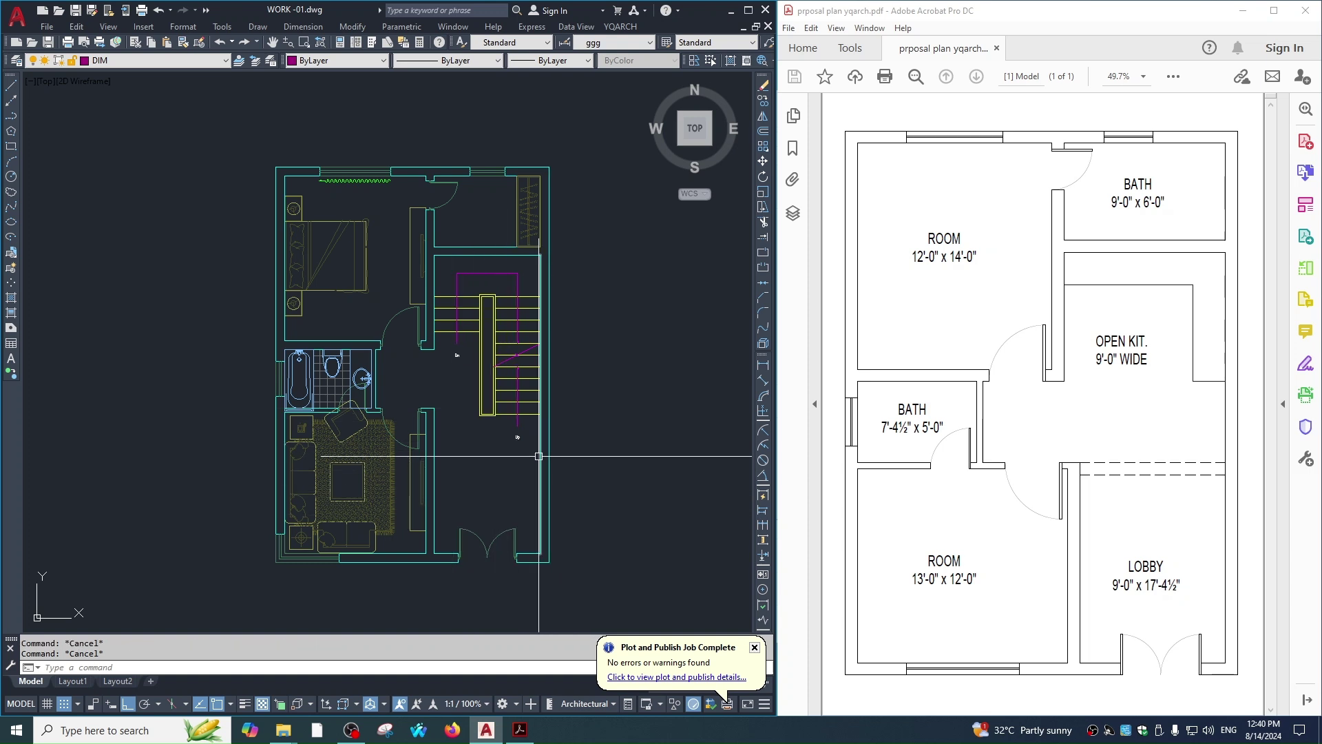
left_click(539, 456)
Isolate the wall layer with LAYISO, solid-fill all walls with WWF, then restore layers with LAYON.
left_click(500, 489)
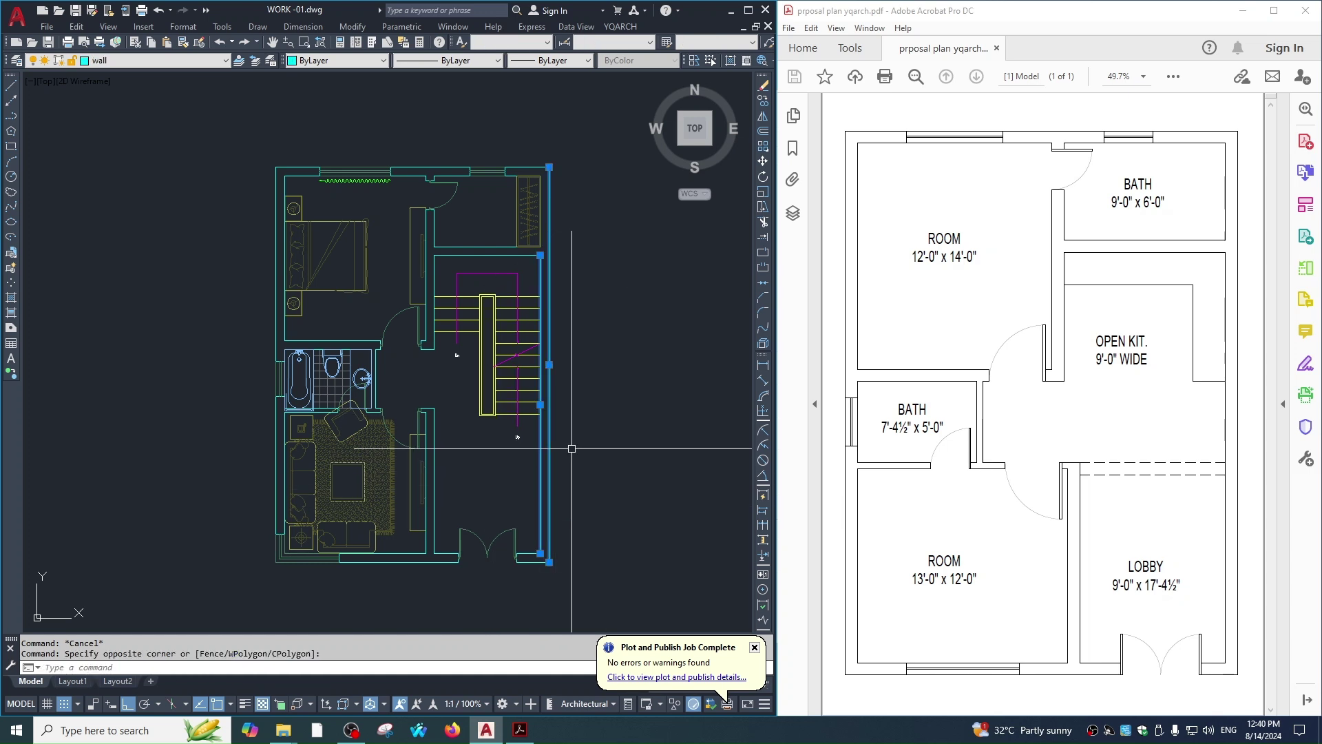
type("layiso")
key("Return")
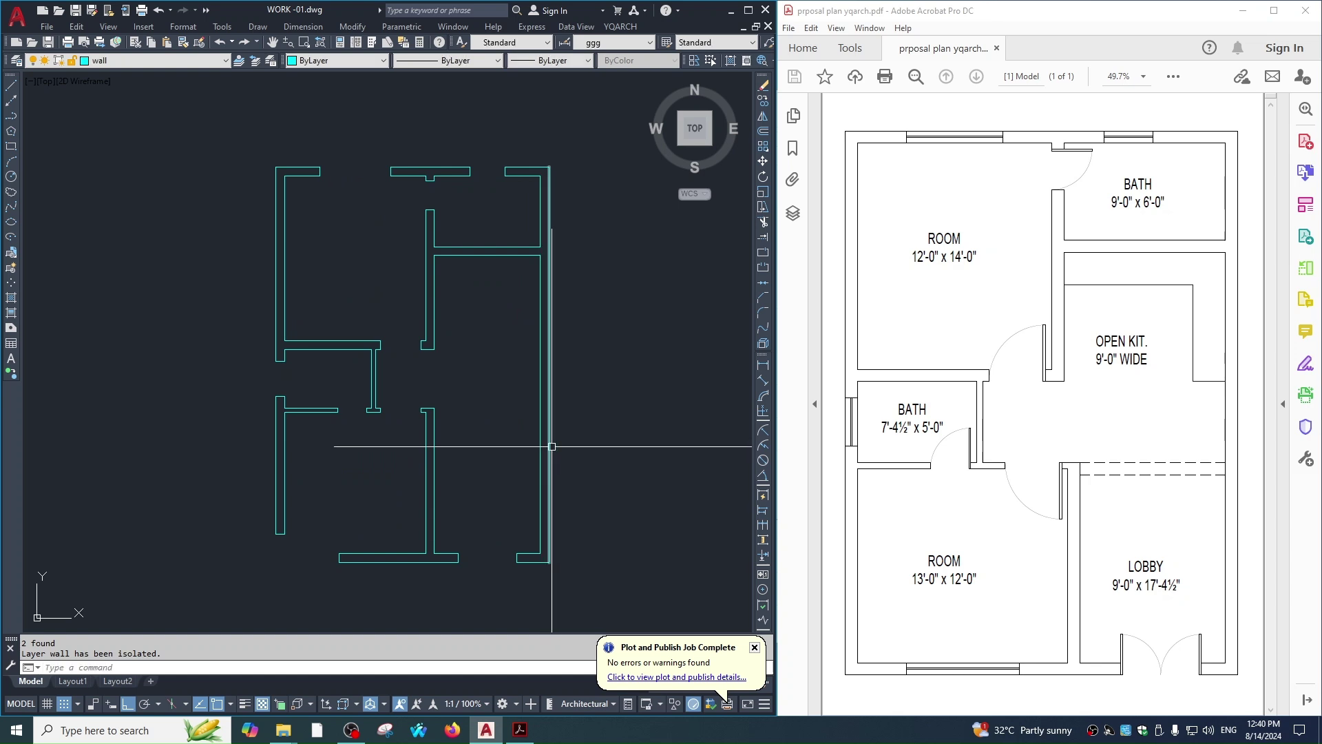
key("Return")
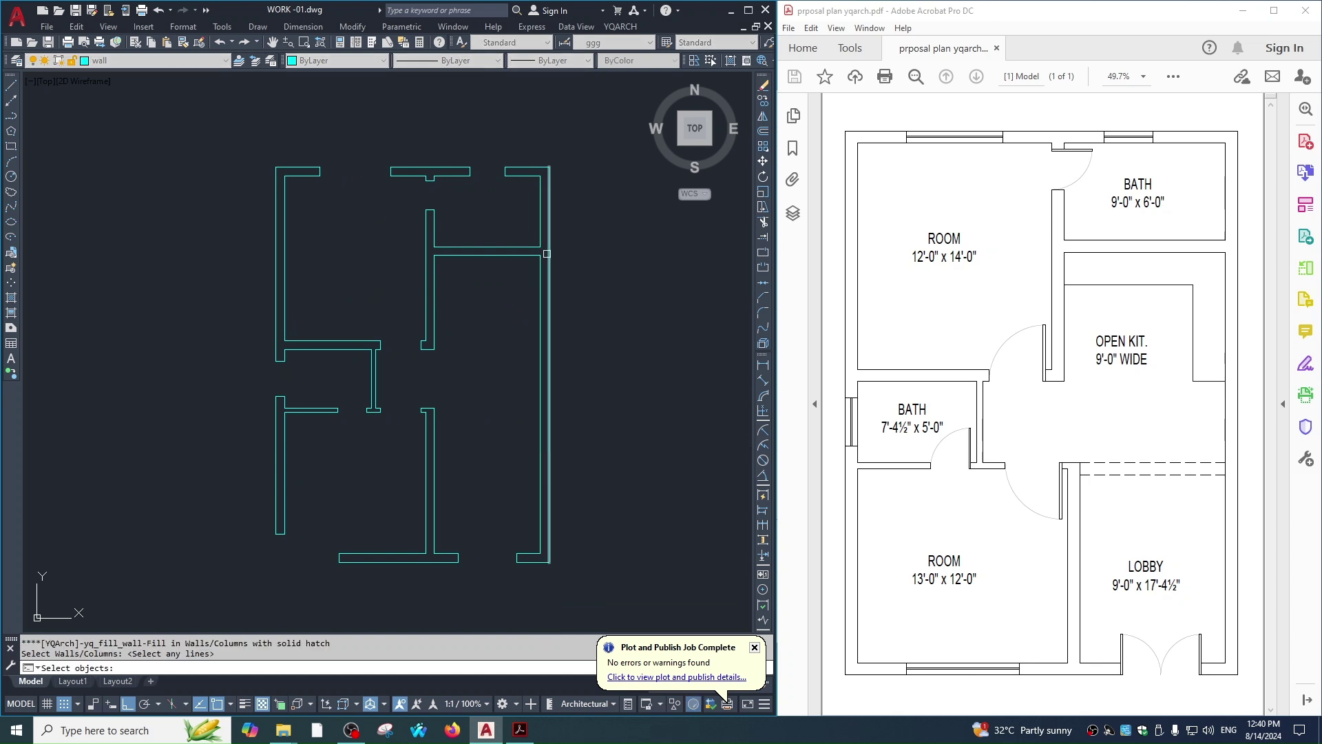
left_click(568, 146)
left_click(177, 630)
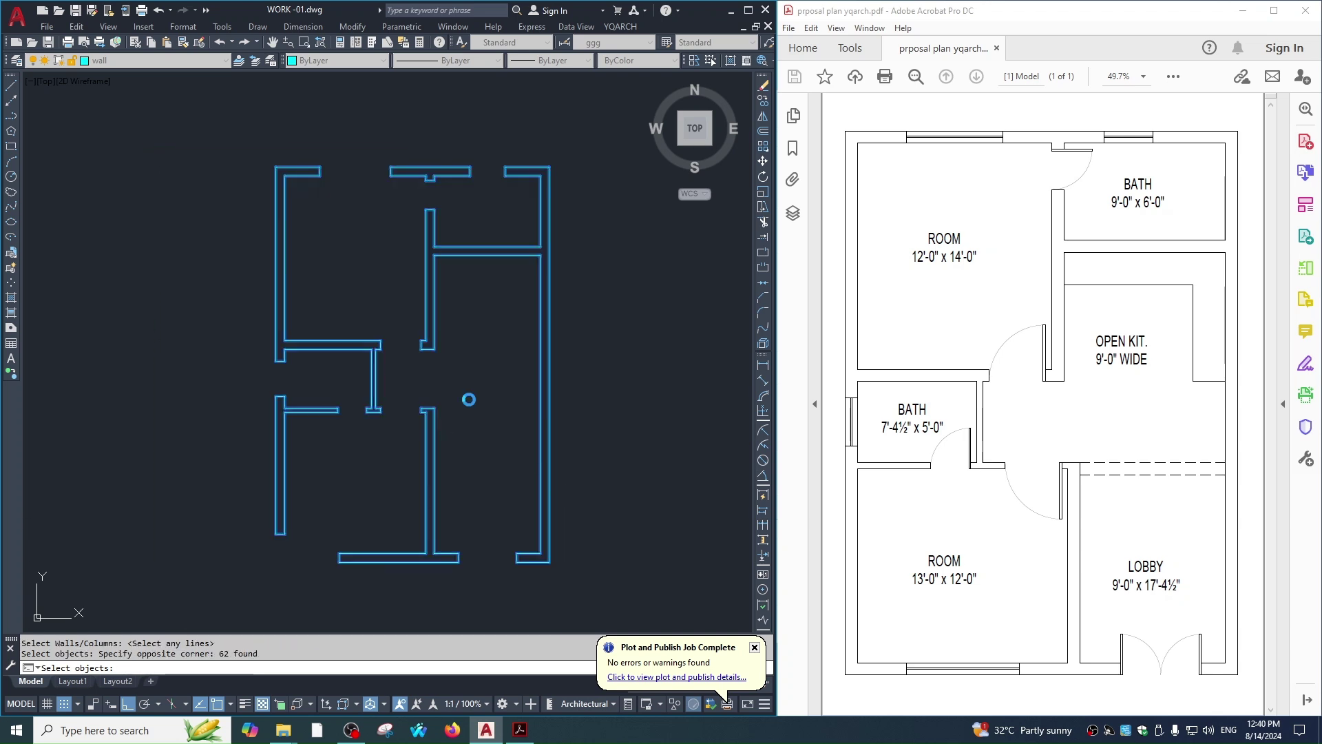
key("Escape")
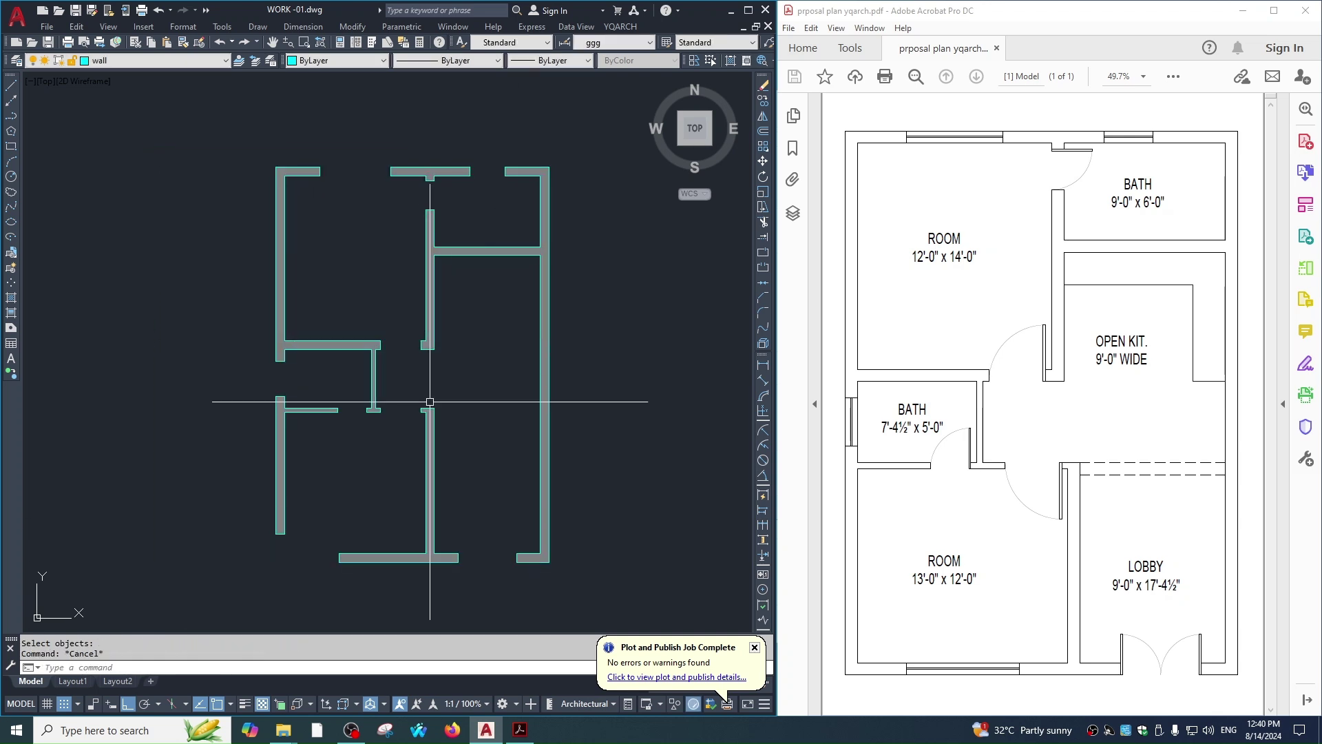
type("layon")
key("Return")
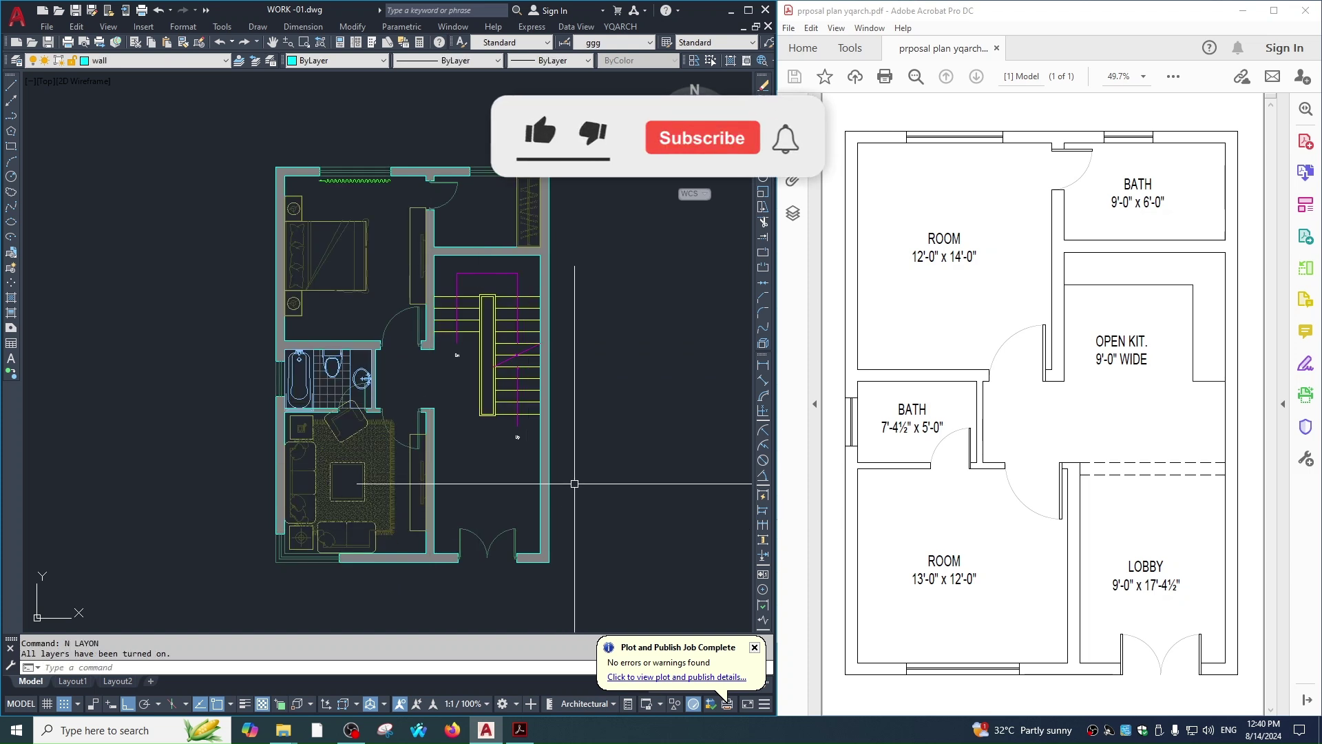